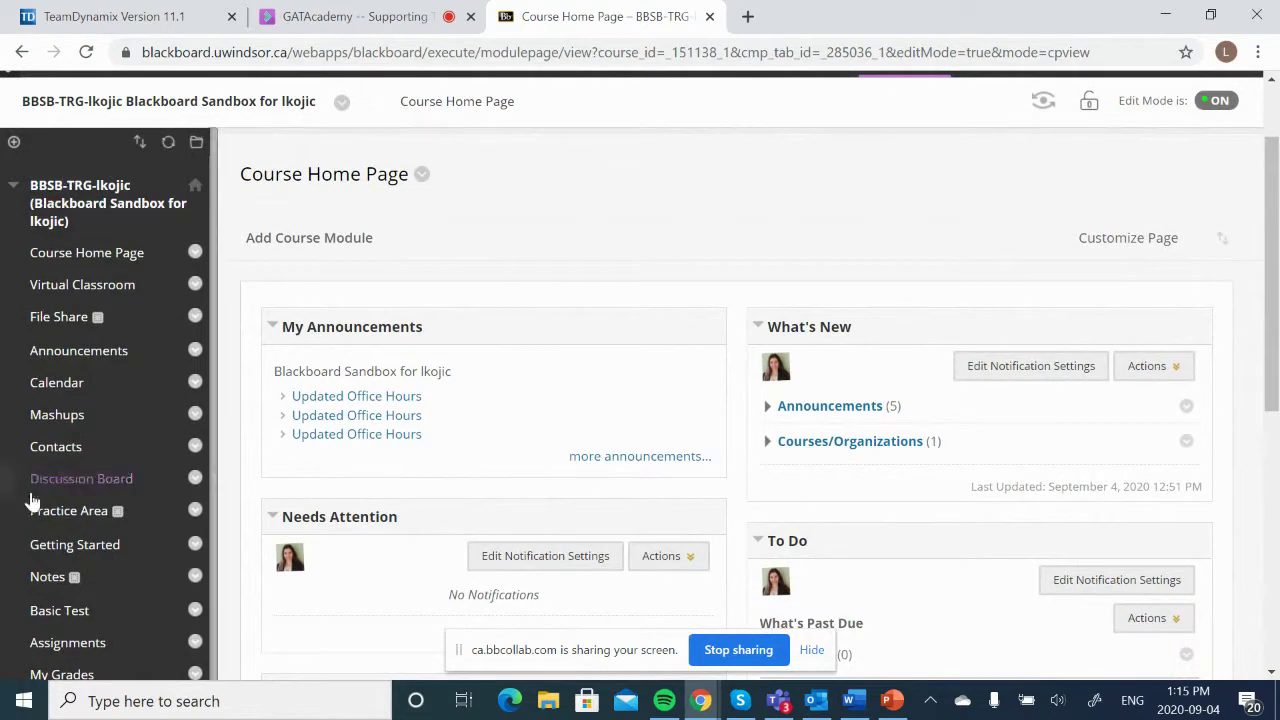
Start a new announcement in the course's Announcements area with the subject "Updated Office Hours"
{"action": "left_click", "coordinate": [113, 349]}
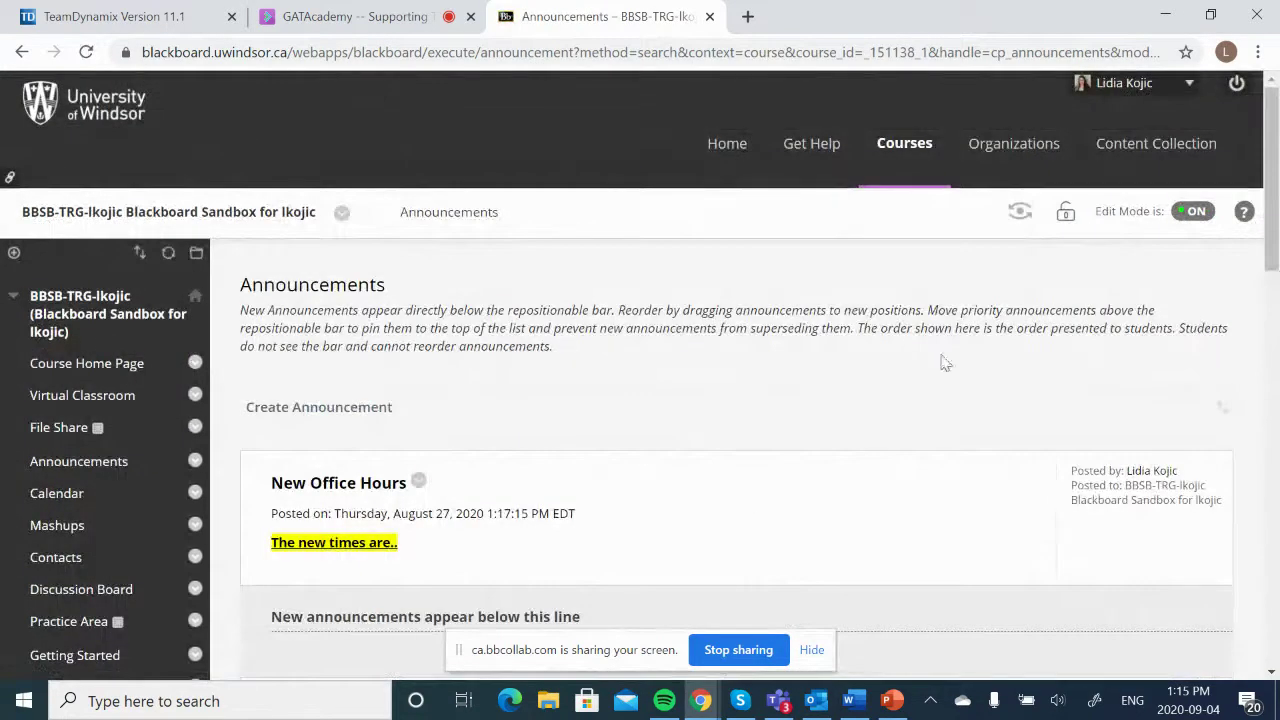
{"action": "scroll", "coordinate": [1276, 240], "scroll_direction": "down", "scroll_amount": 1}
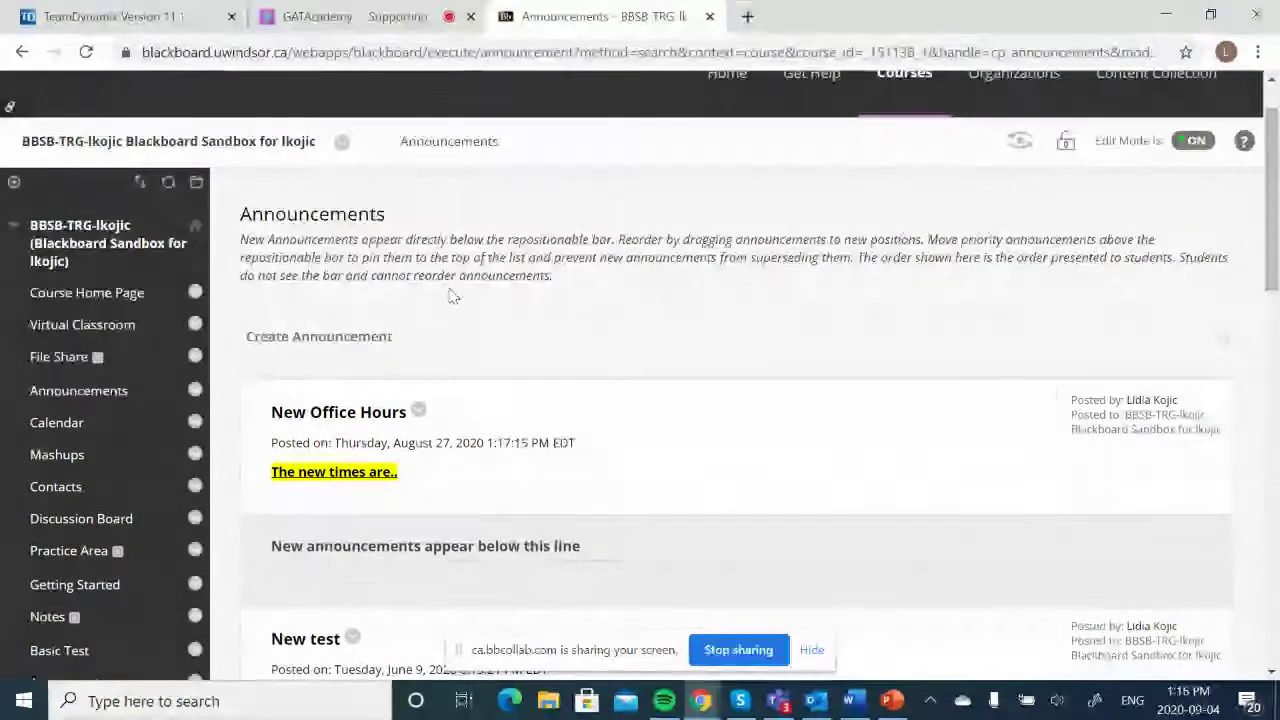
{"action": "left_click", "coordinate": [381, 334]}
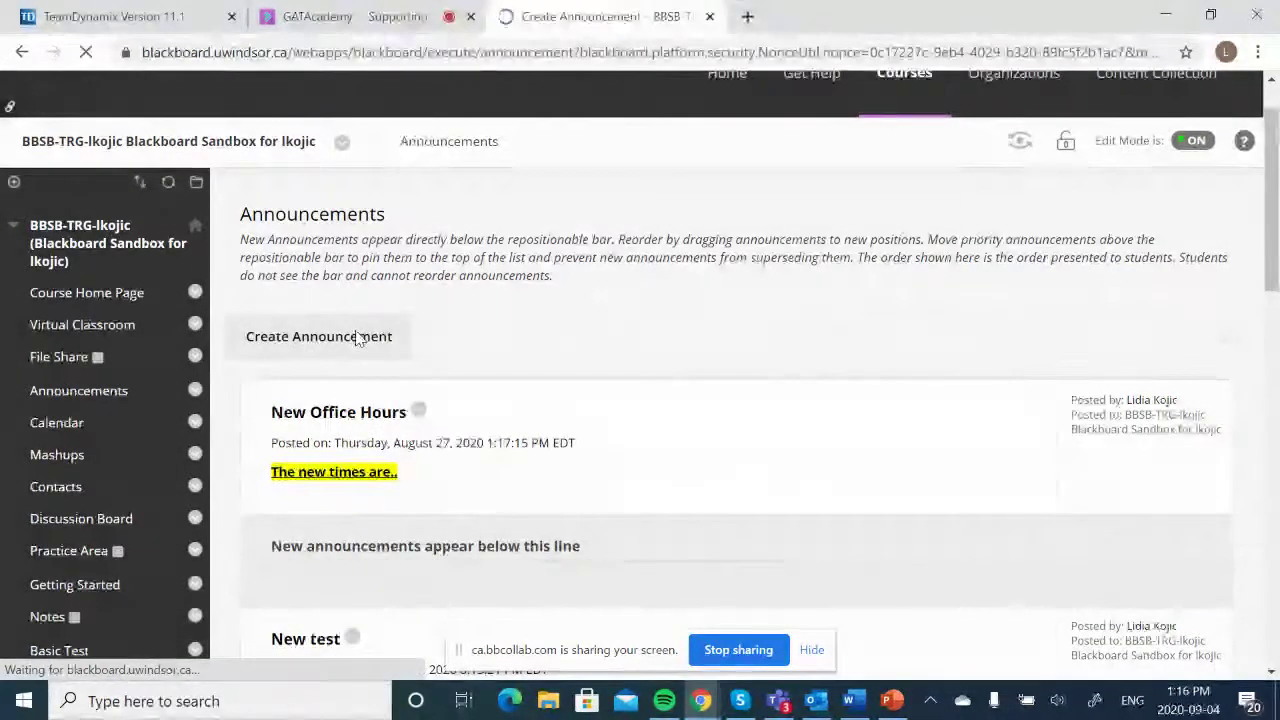
{"action": "scroll", "coordinate": [1276, 207], "scroll_direction": "down", "scroll_amount": 1}
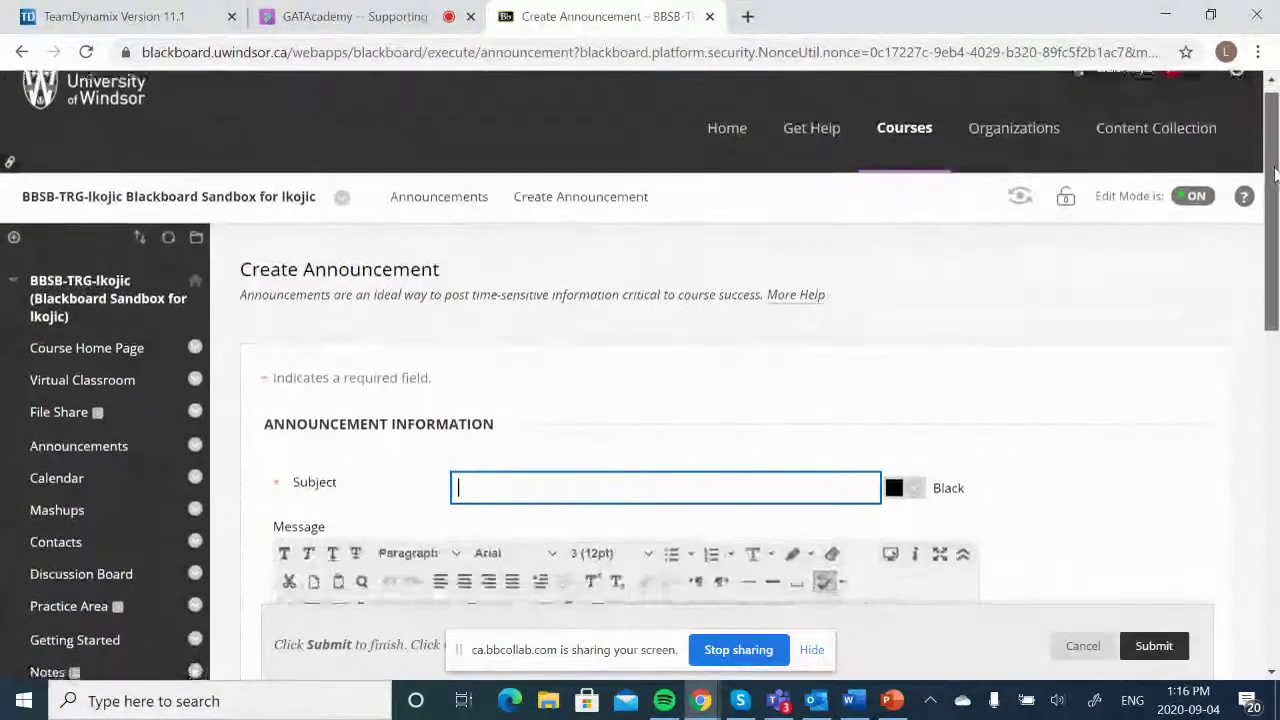
{"action": "scroll", "coordinate": [1276, 207], "scroll_direction": "down", "scroll_amount": 1}
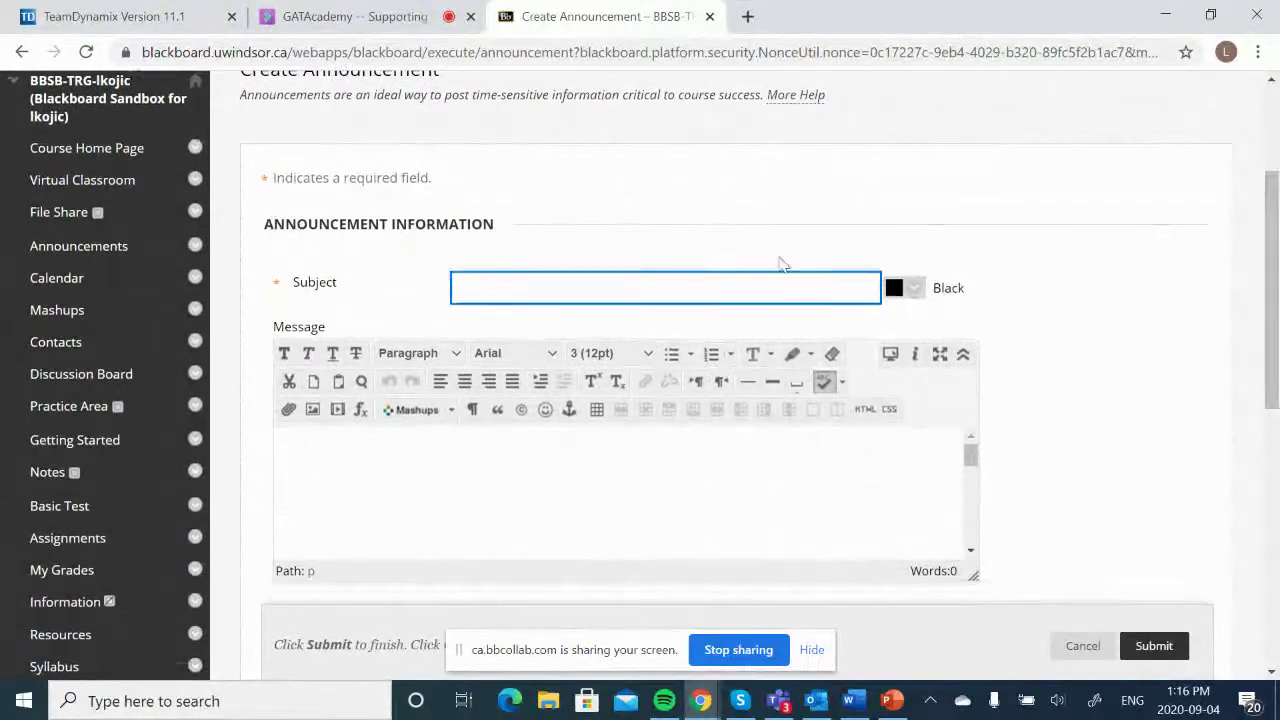
{"action": "left_click", "coordinate": [617, 298]}
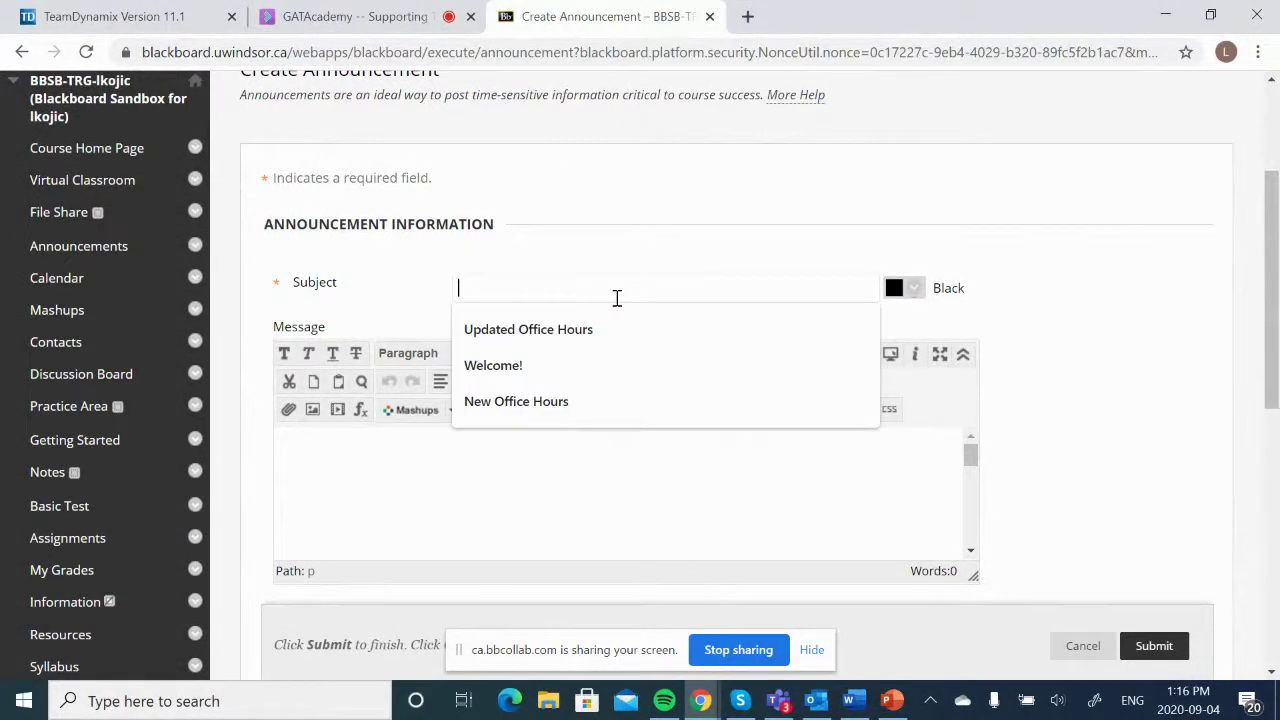
{"action": "left_click", "coordinate": [615, 323]}
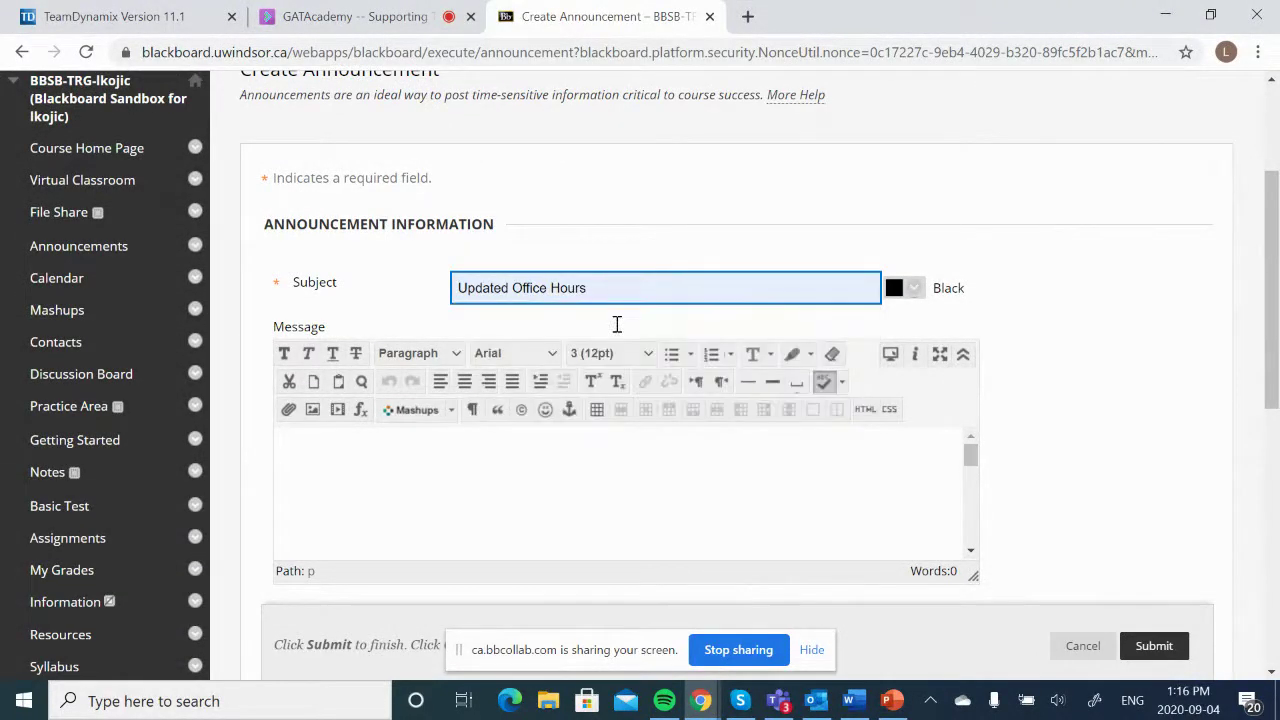
Write "The new hours are...." as the announcement message and format the text as underlined and italic
{"action": "scroll", "coordinate": [1277, 315], "scroll_direction": "down", "scroll_amount": 2}
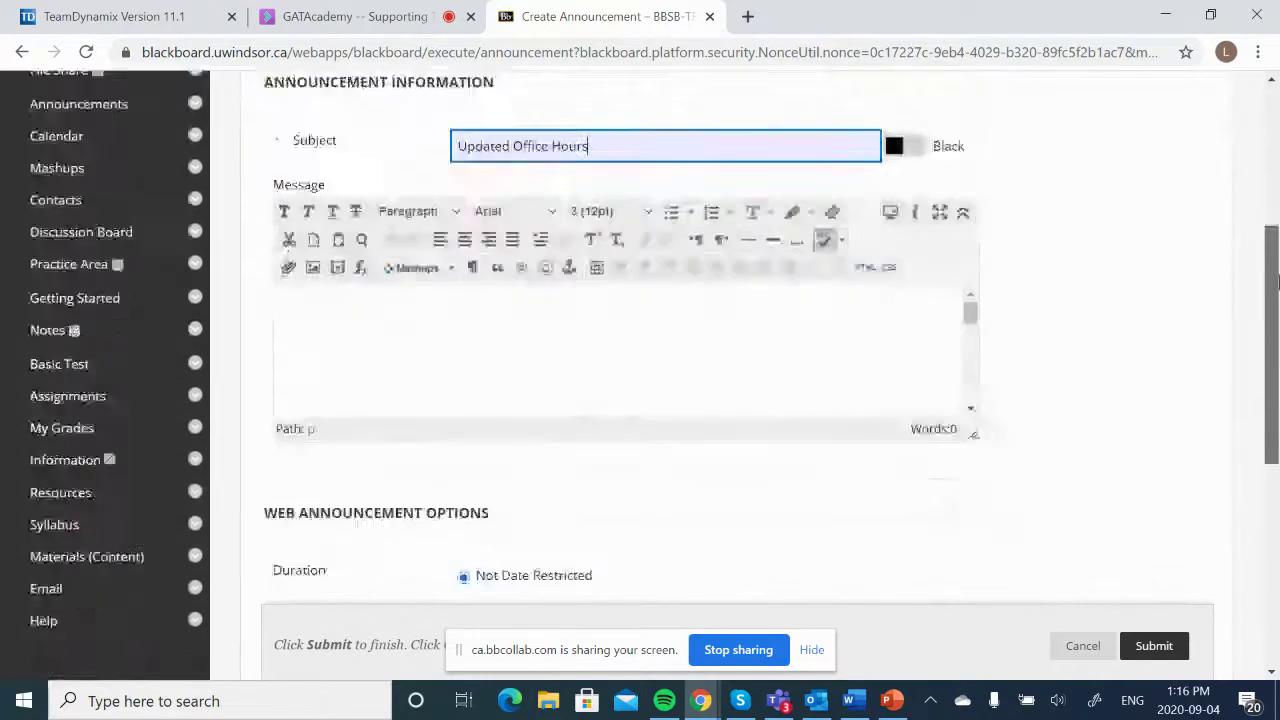
{"action": "scroll", "coordinate": [1277, 315], "scroll_direction": "up", "scroll_amount": 2}
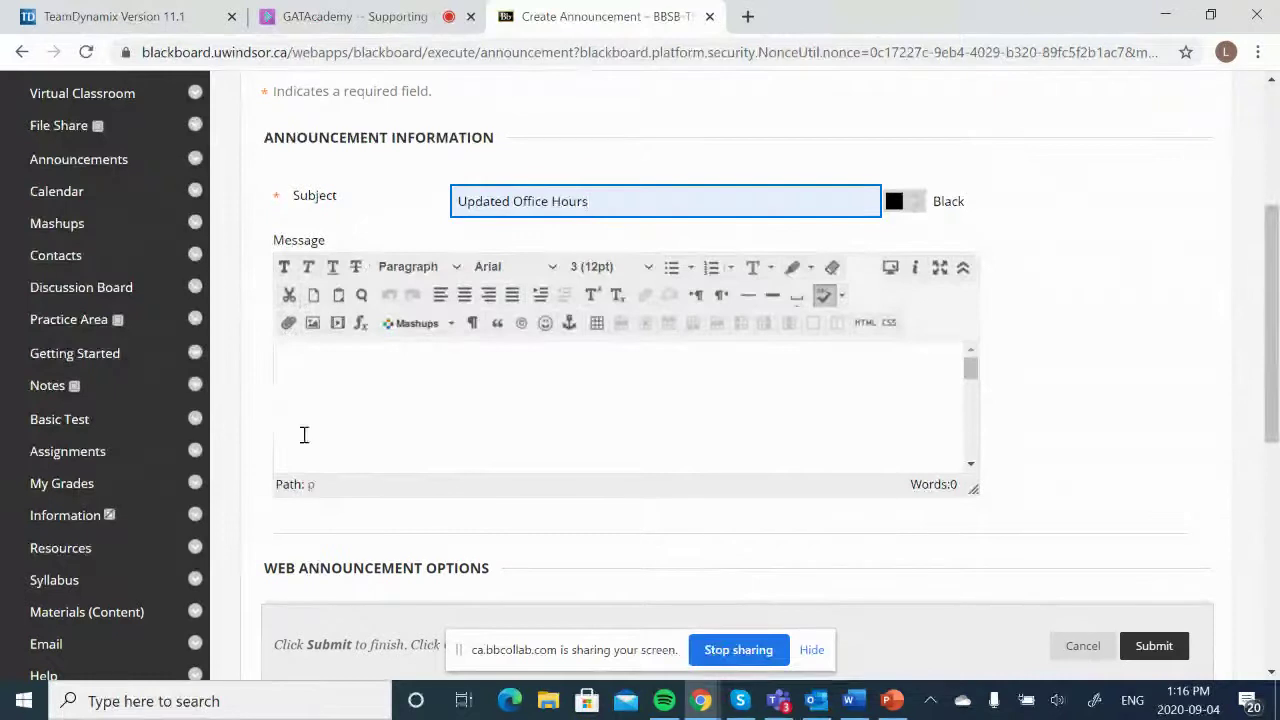
{"action": "left_click", "coordinate": [402, 371]}
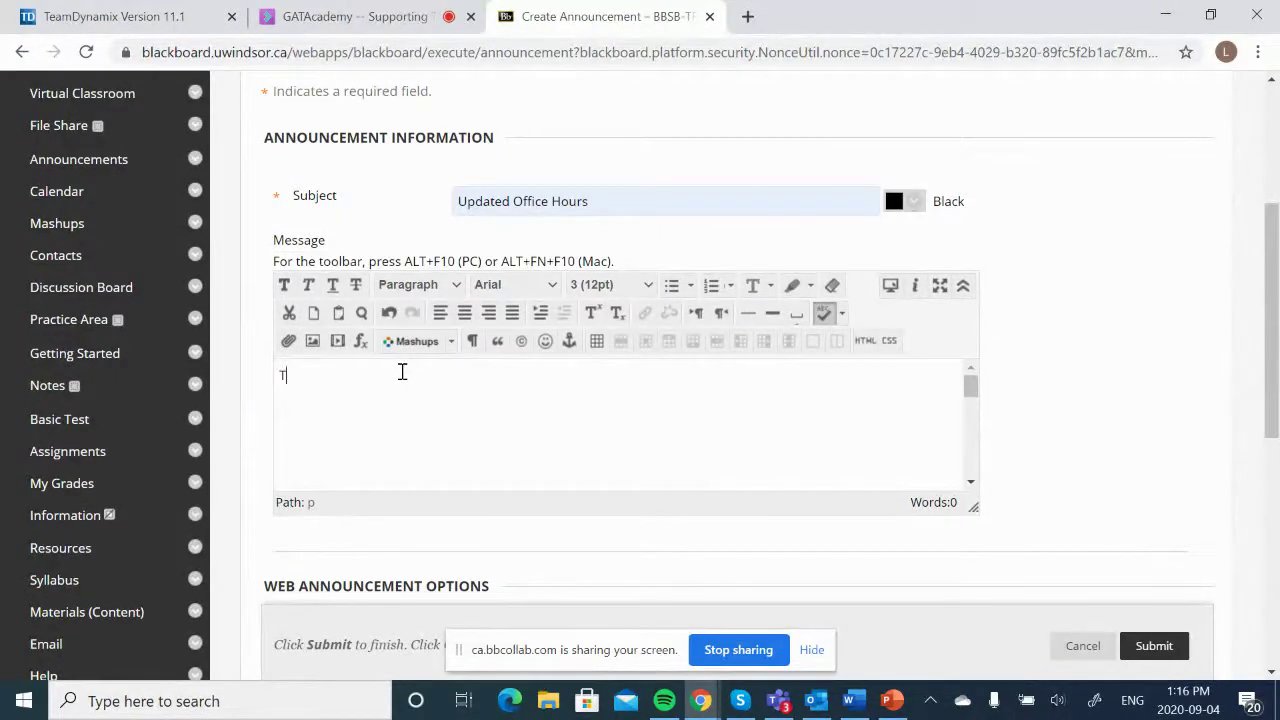
{"action": "type", "text": "The new hours are...."}
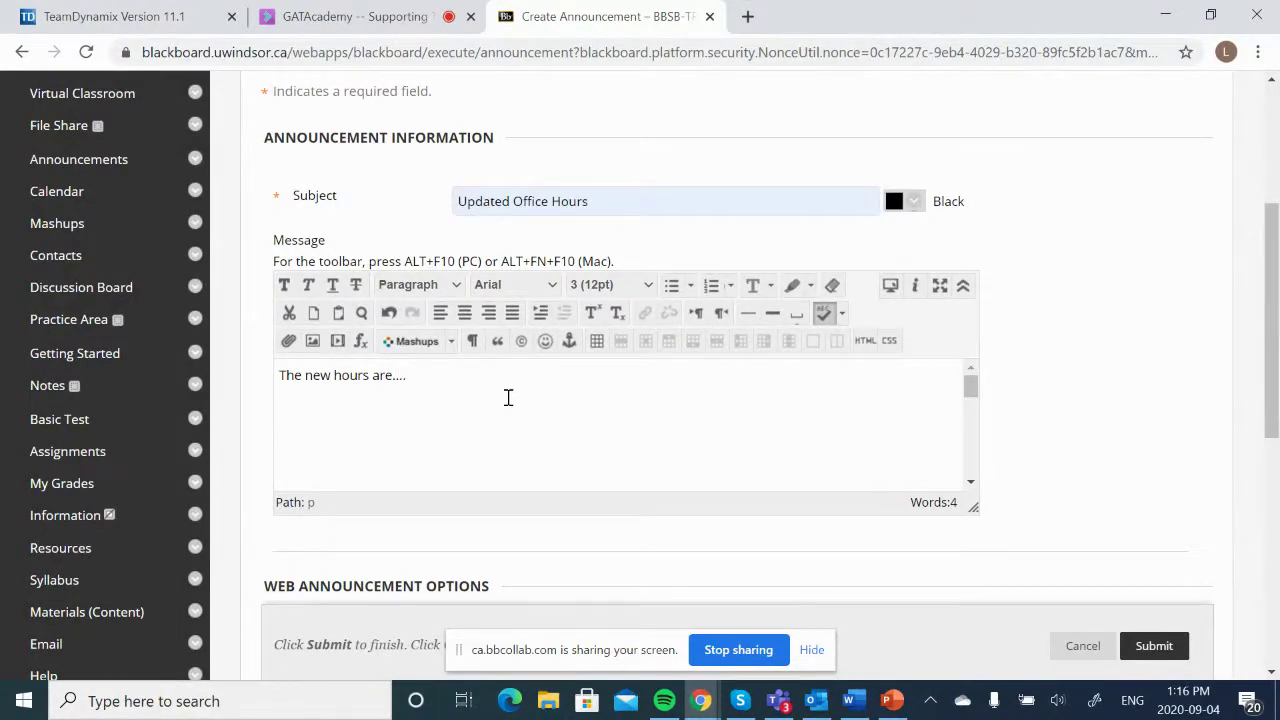
{"action": "left_click_drag", "start_coordinate": [426, 371], "coordinate": [275, 395]}
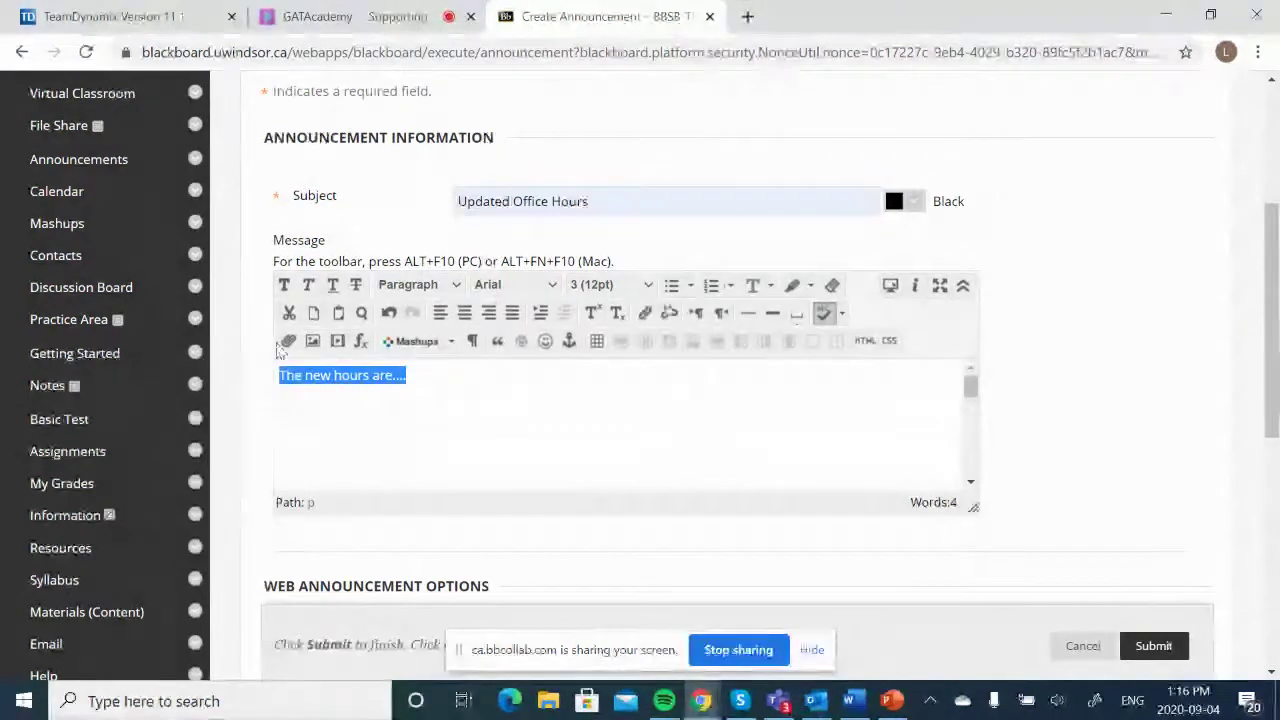
{"action": "left_click", "coordinate": [334, 286]}
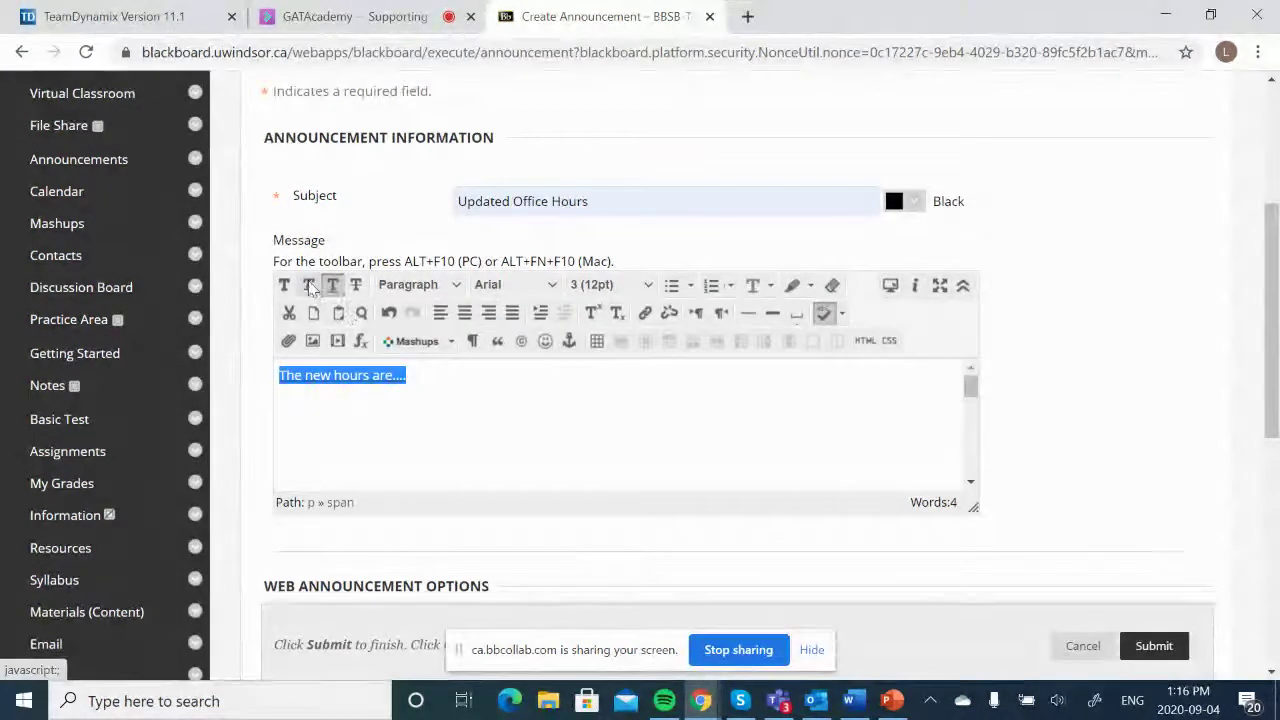
{"action": "left_click", "coordinate": [309, 286]}
{"action": "left_click", "coordinate": [508, 380]}
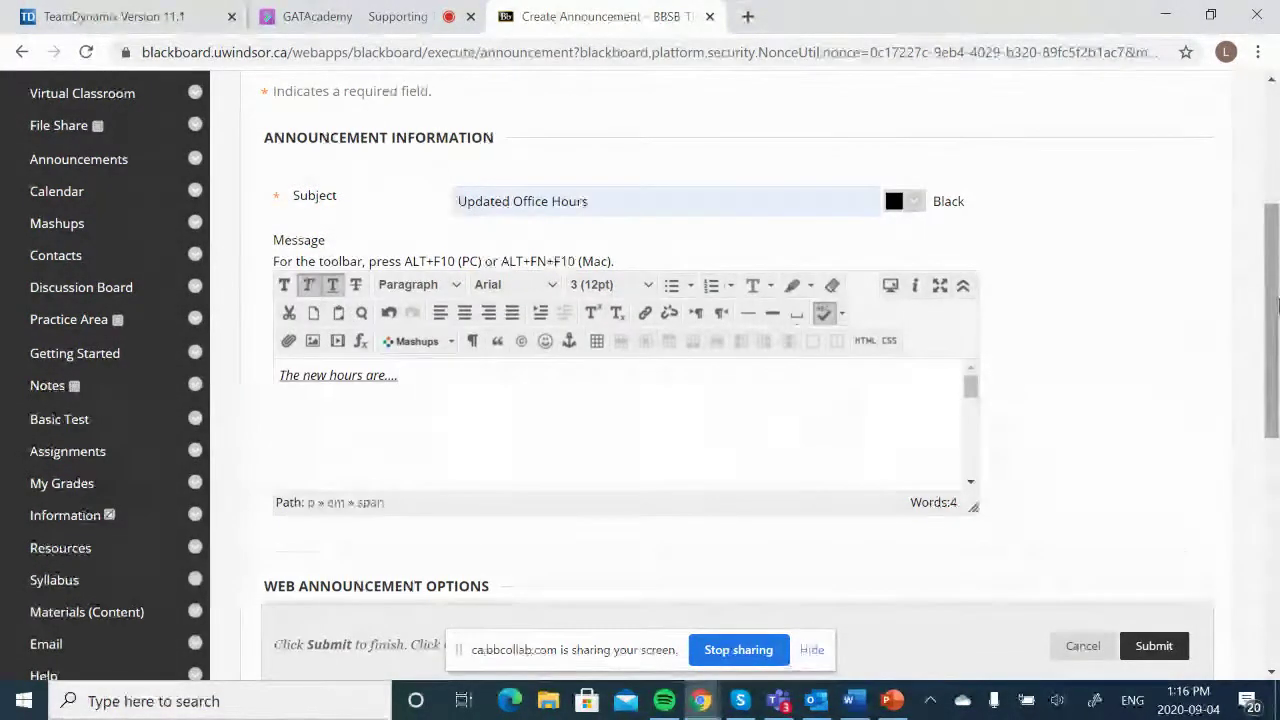
Review the announcement's duration, email and course link options and submit it
{"action": "left_click_drag", "start_coordinate": [1272, 287], "coordinate": [1275, 430]}
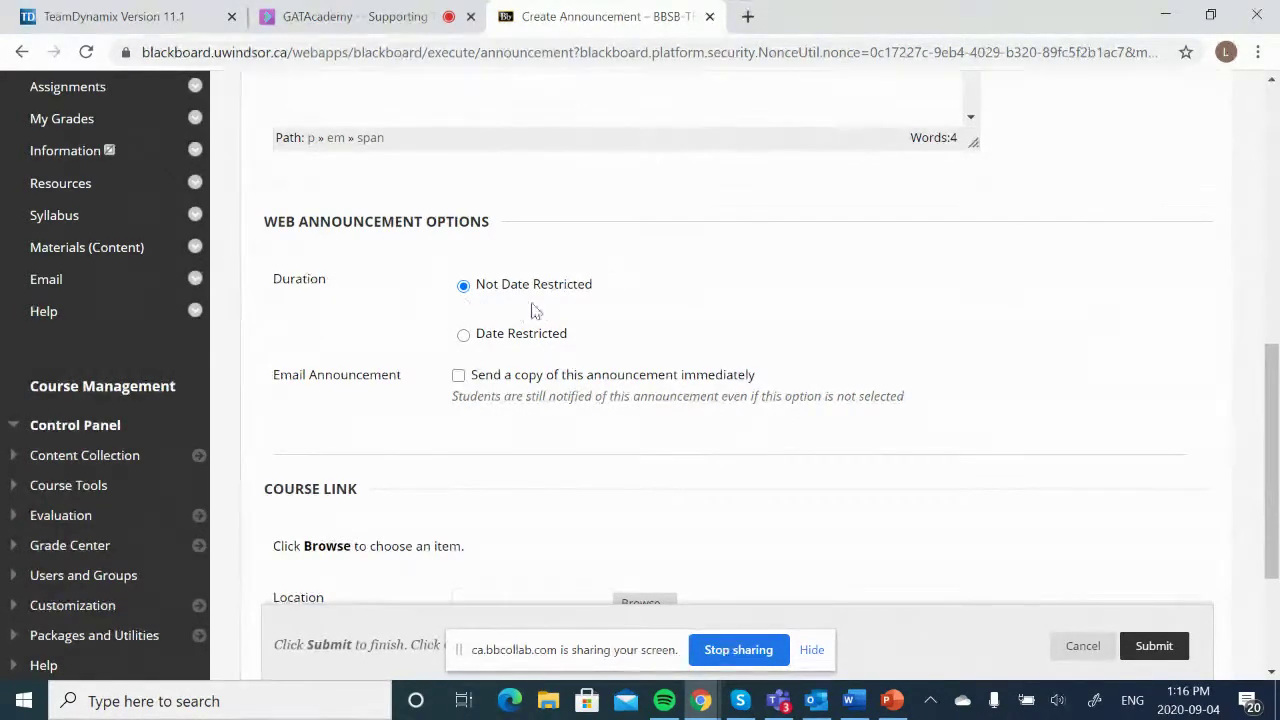
{"action": "scroll", "coordinate": [1200, 380], "scroll_direction": "down", "scroll_amount": 1}
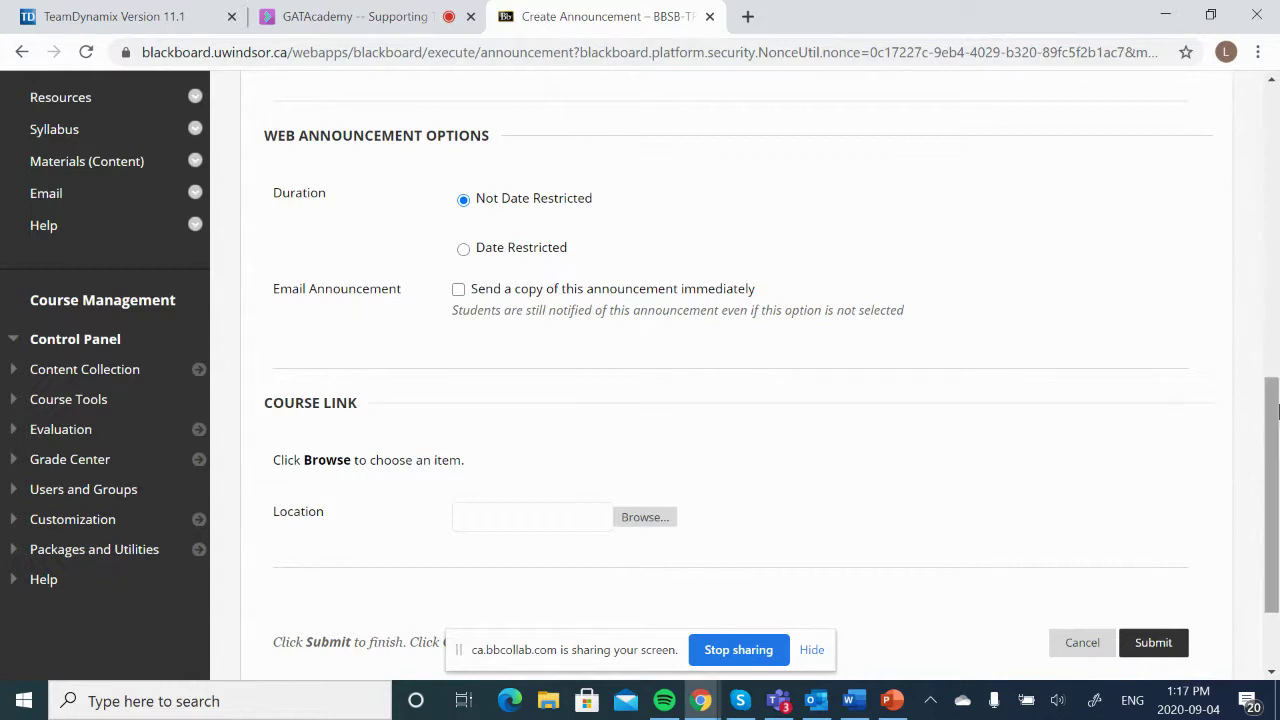
{"action": "scroll", "coordinate": [1027, 364], "scroll_direction": "down", "scroll_amount": 3}
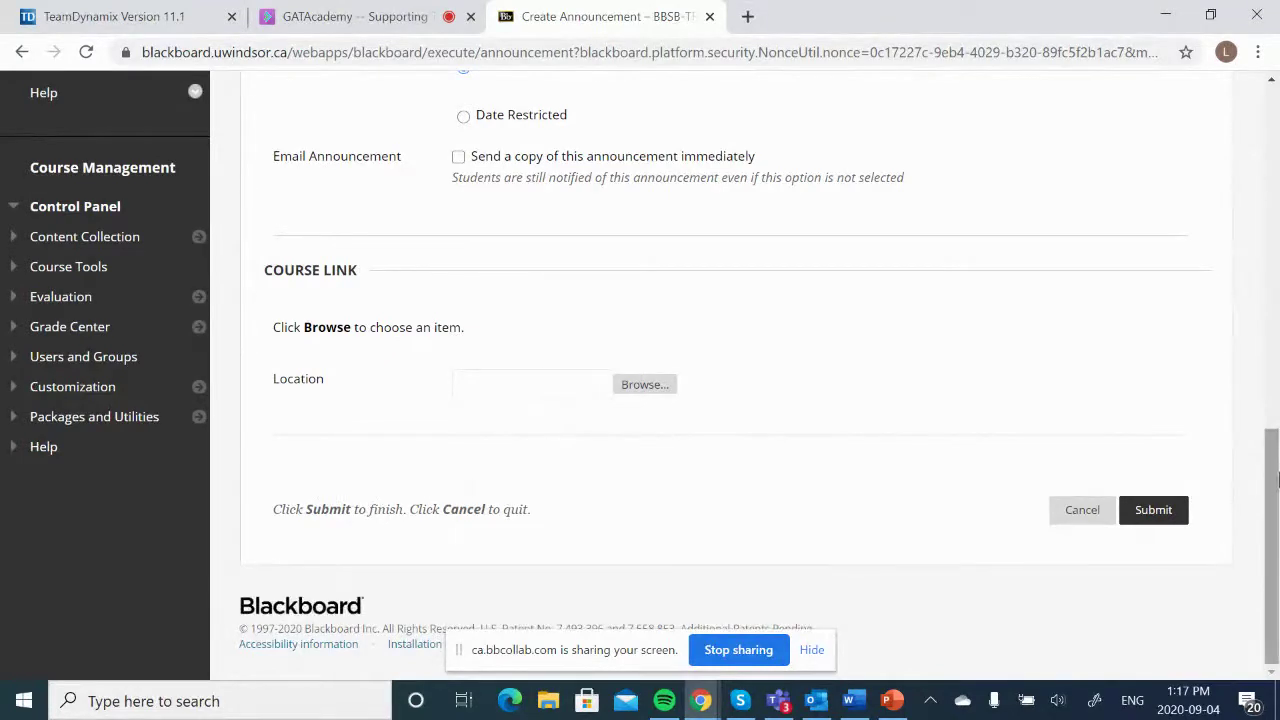
{"action": "left_click_drag", "start_coordinate": [1270, 460], "coordinate": [1212, 222]}
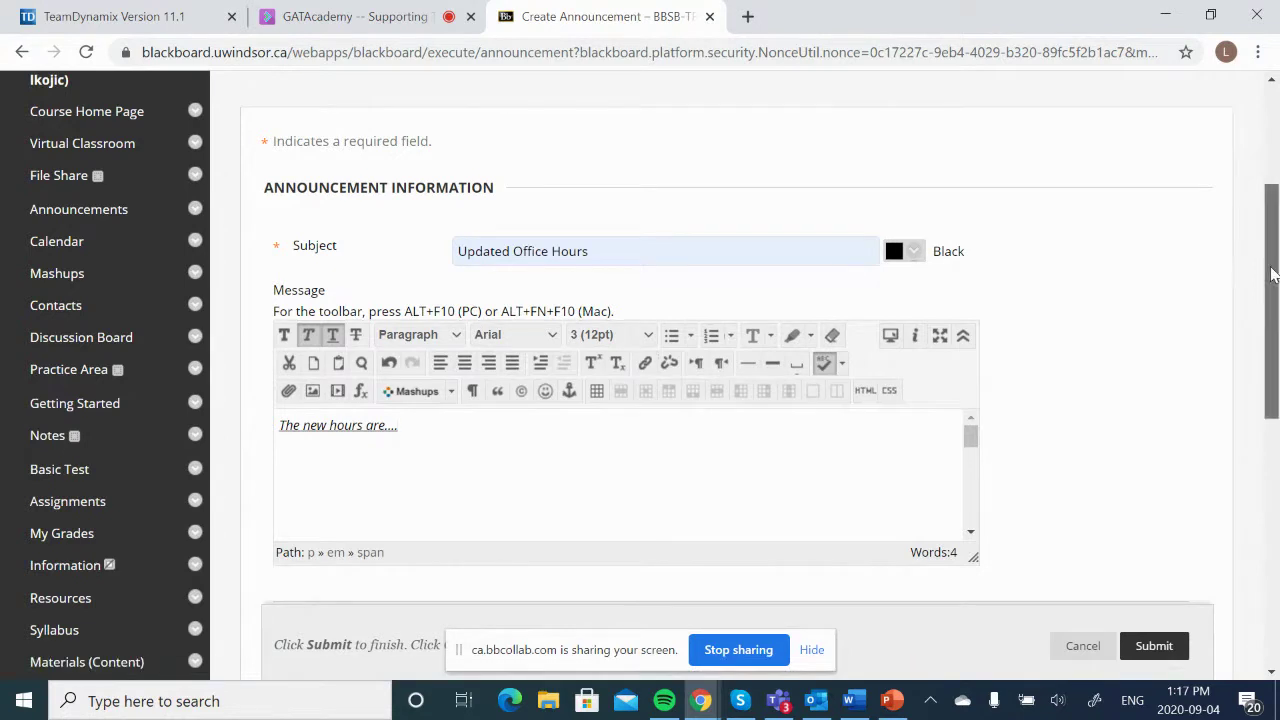
{"action": "left_click_drag", "start_coordinate": [1274, 277], "coordinate": [1274, 520]}
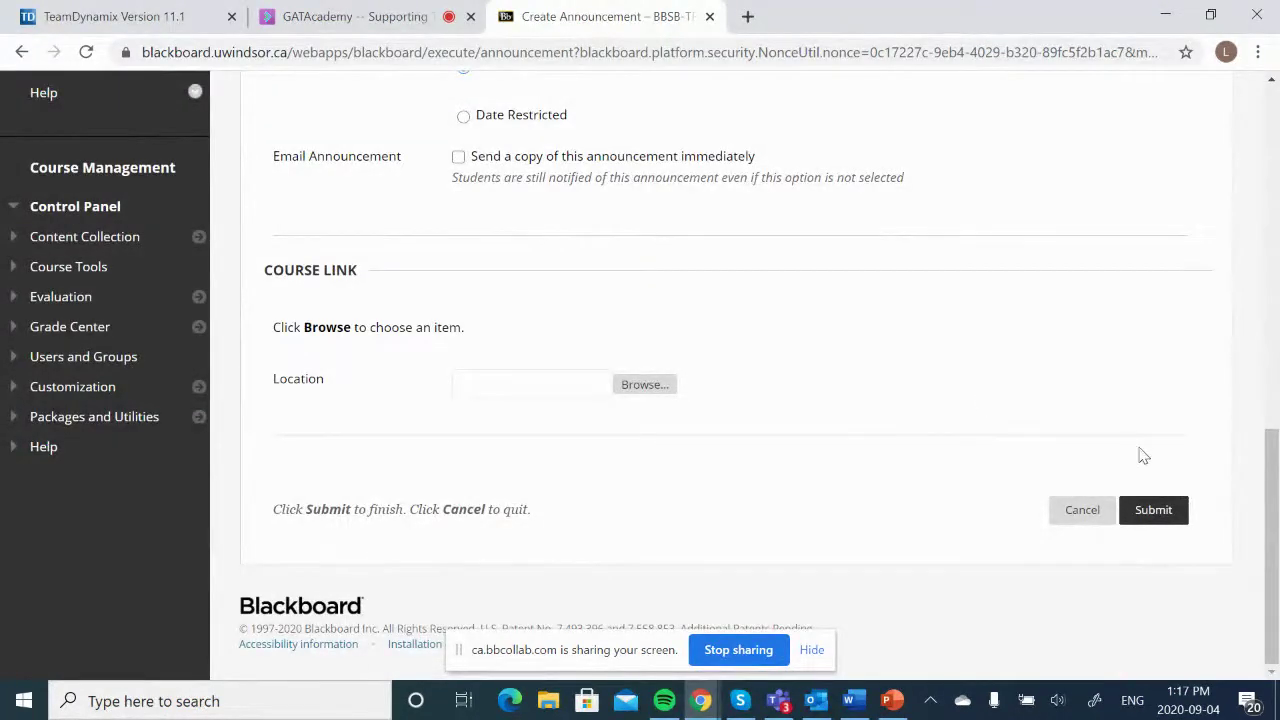
{"action": "left_click", "coordinate": [1160, 511]}
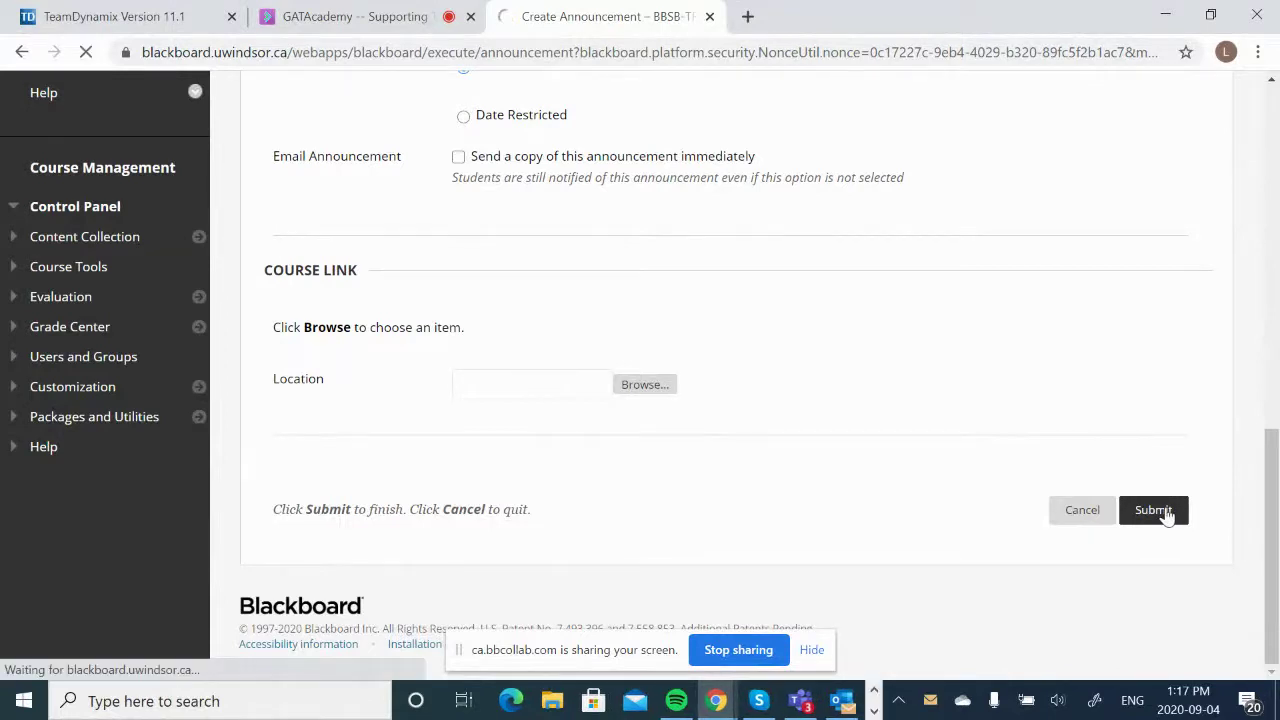
Dismiss the Outlook notification and move the newly posted "Updated Office Hours" announcement directly below "New test"
{"action": "scroll", "coordinate": [1200, 400], "scroll_direction": "down", "scroll_amount": 5}
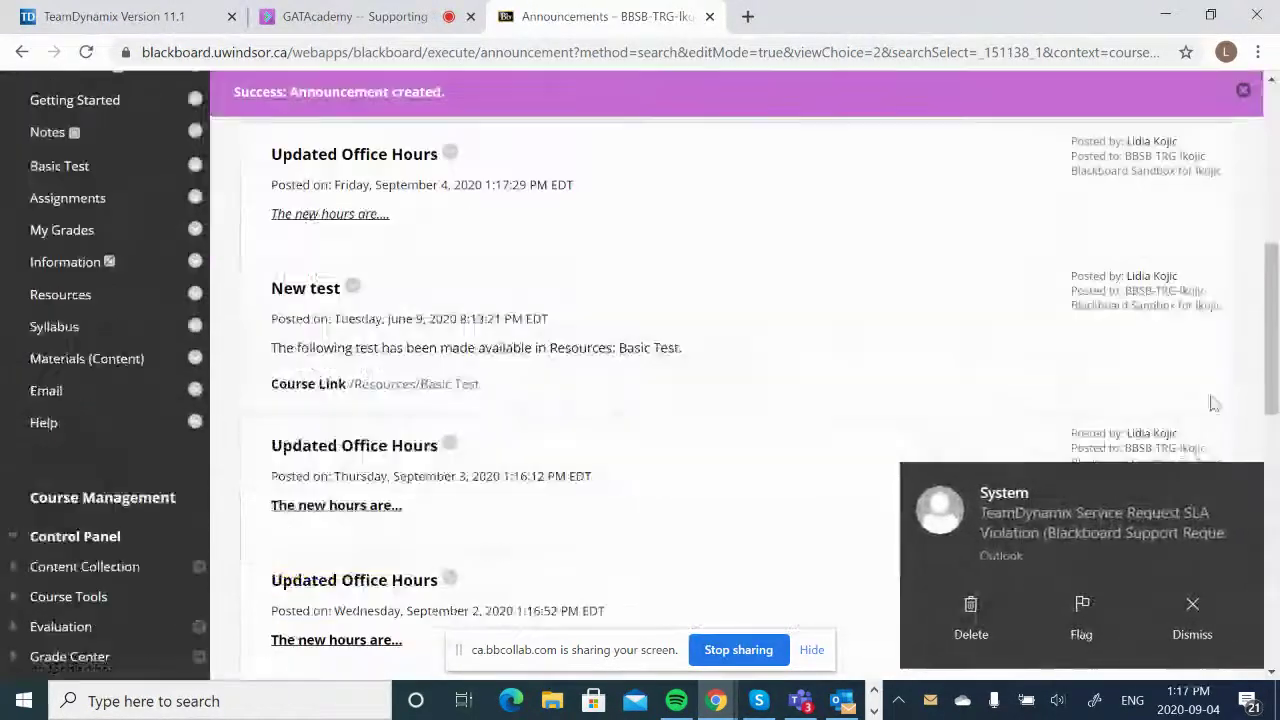
{"action": "left_click", "coordinate": [1190, 608]}
{"action": "left_click_drag", "start_coordinate": [1273, 373], "coordinate": [1271, 223]}
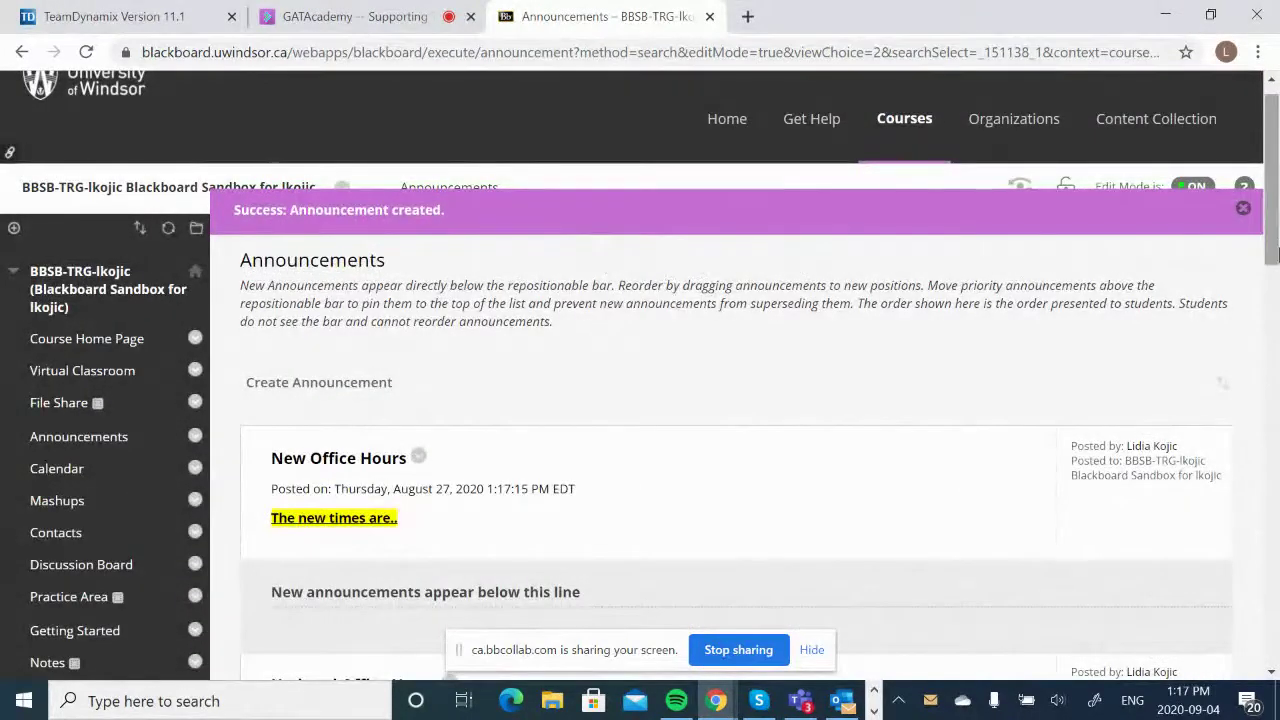
{"action": "left_click_drag", "start_coordinate": [1275, 230], "coordinate": [1275, 345]}
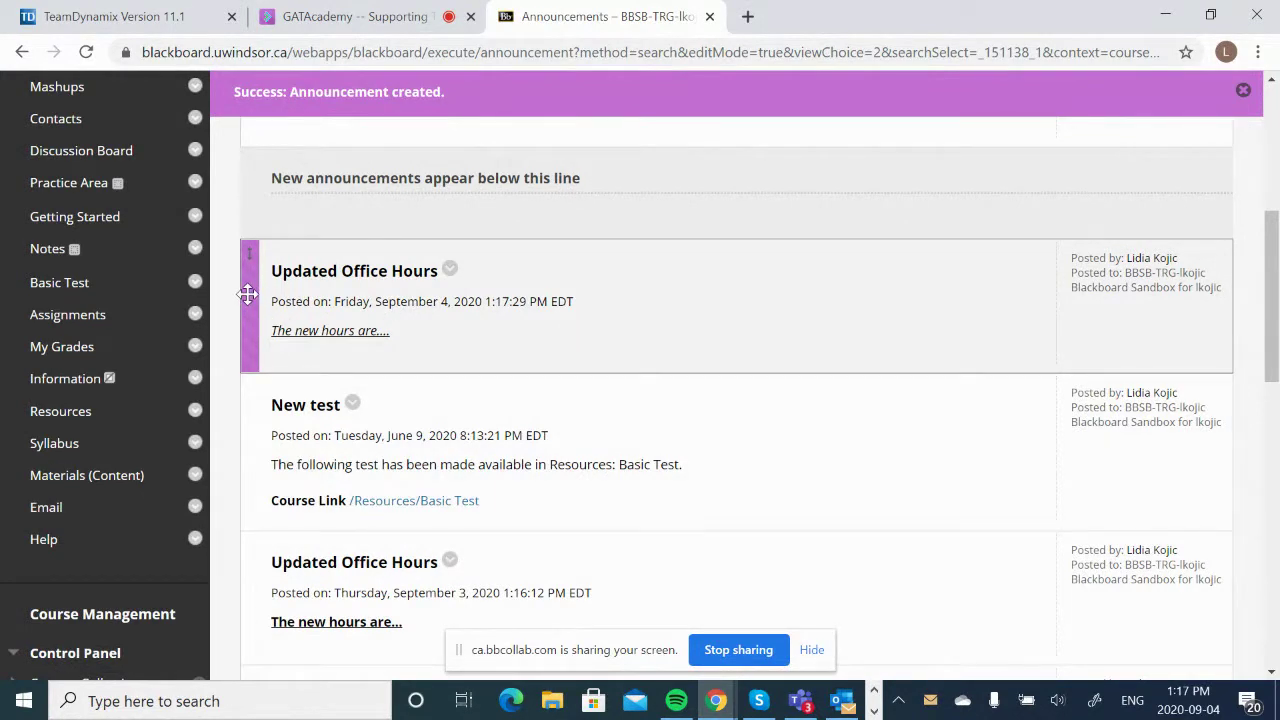
{"action": "left_click_drag", "start_coordinate": [247, 293], "coordinate": [262, 457]}
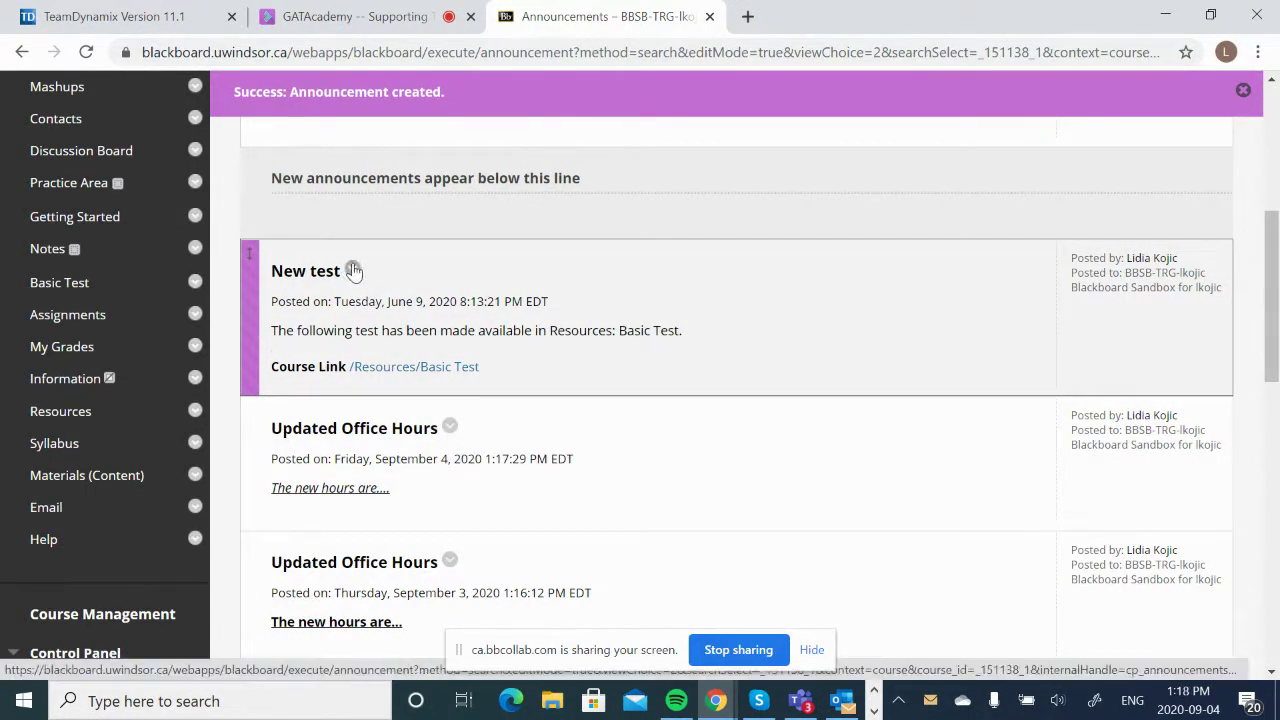
Examine the edit form of the "New test" announcement down to its course link, and leave it without saving
{"action": "left_click", "coordinate": [352, 270]}
{"action": "left_click", "coordinate": [370, 207]}
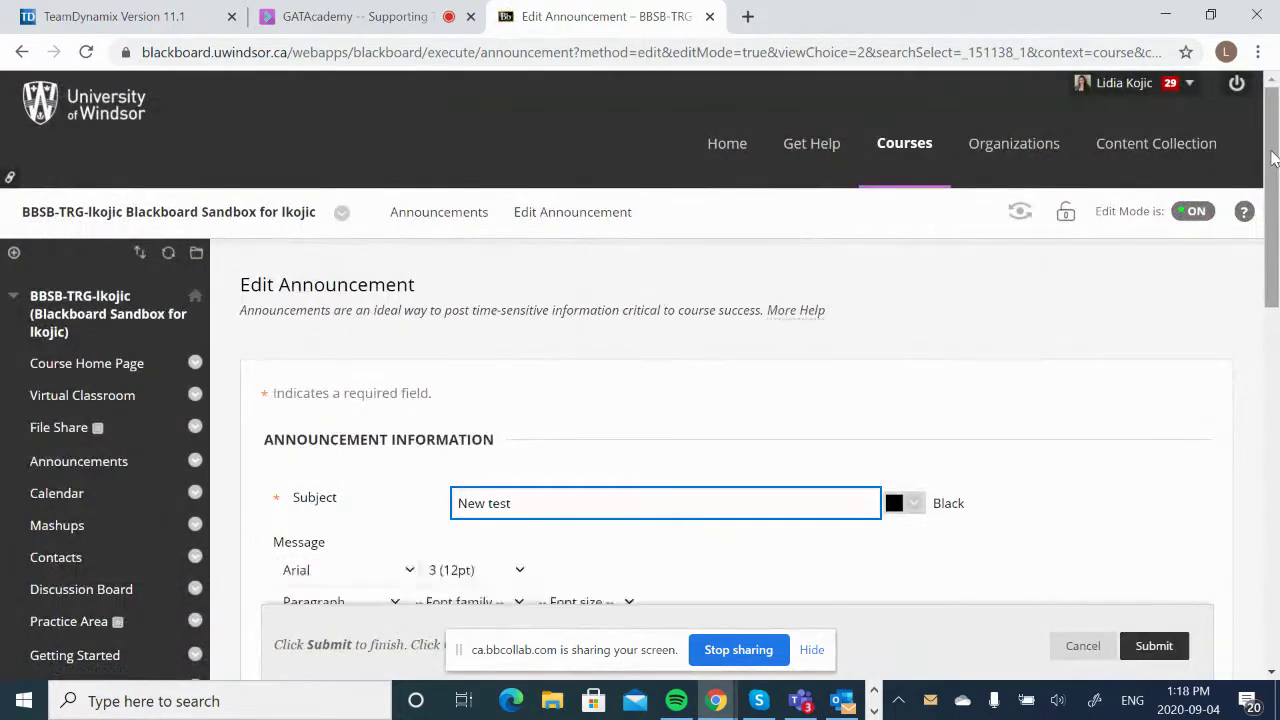
{"action": "left_click_drag", "start_coordinate": [1278, 187], "coordinate": [1153, 511]}
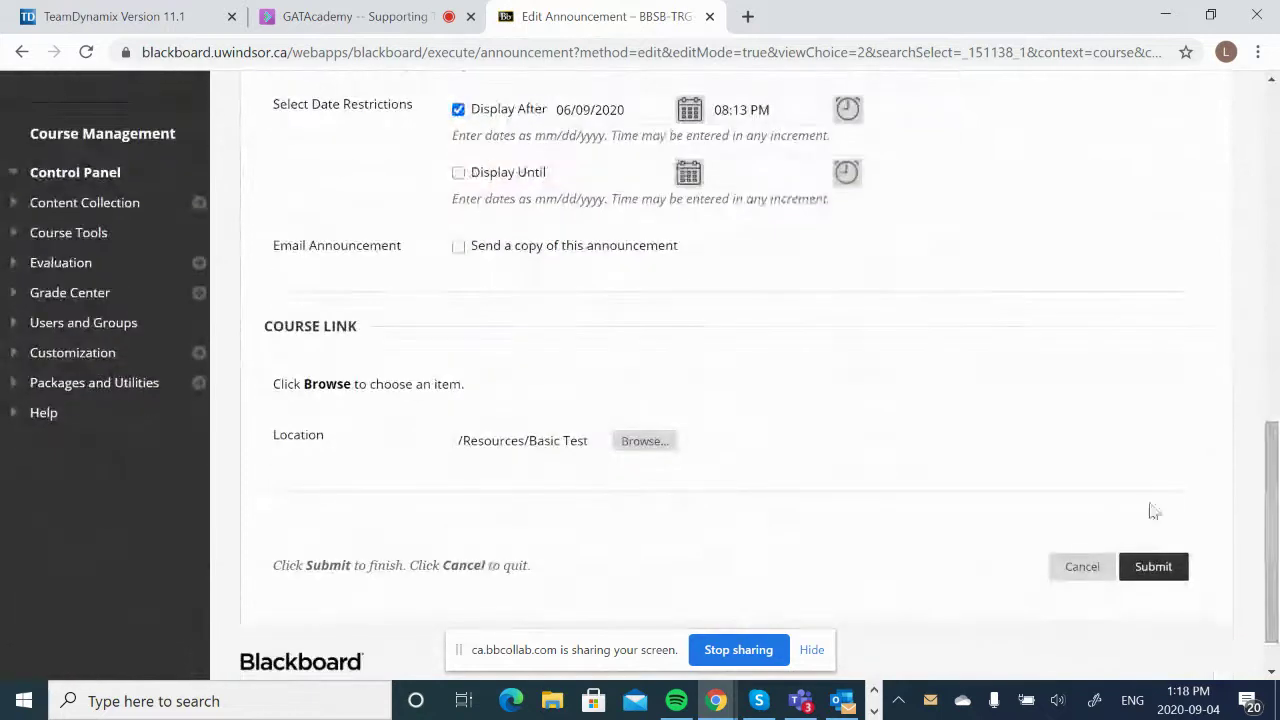
{"action": "left_click", "coordinate": [1080, 566]}
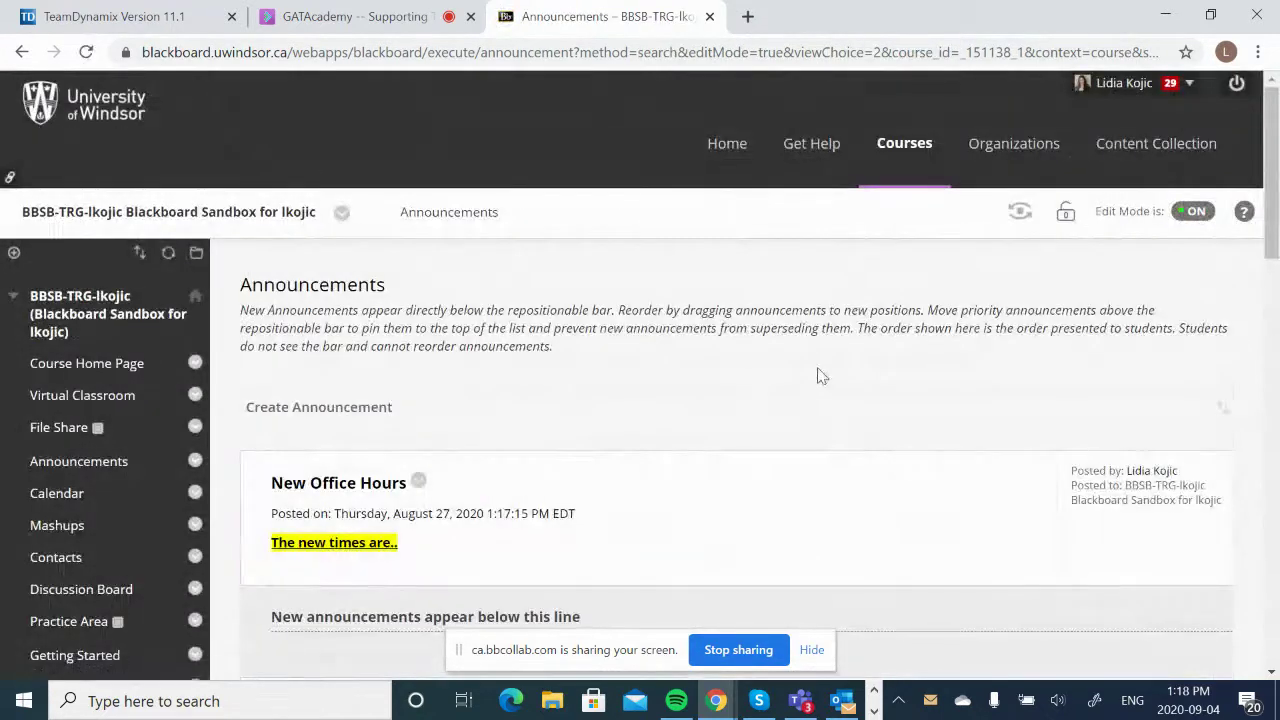
Open the course's Send Email page and start an email to Single / Select Users
{"action": "left_click_drag", "start_coordinate": [1276, 140], "coordinate": [1277, 270]}
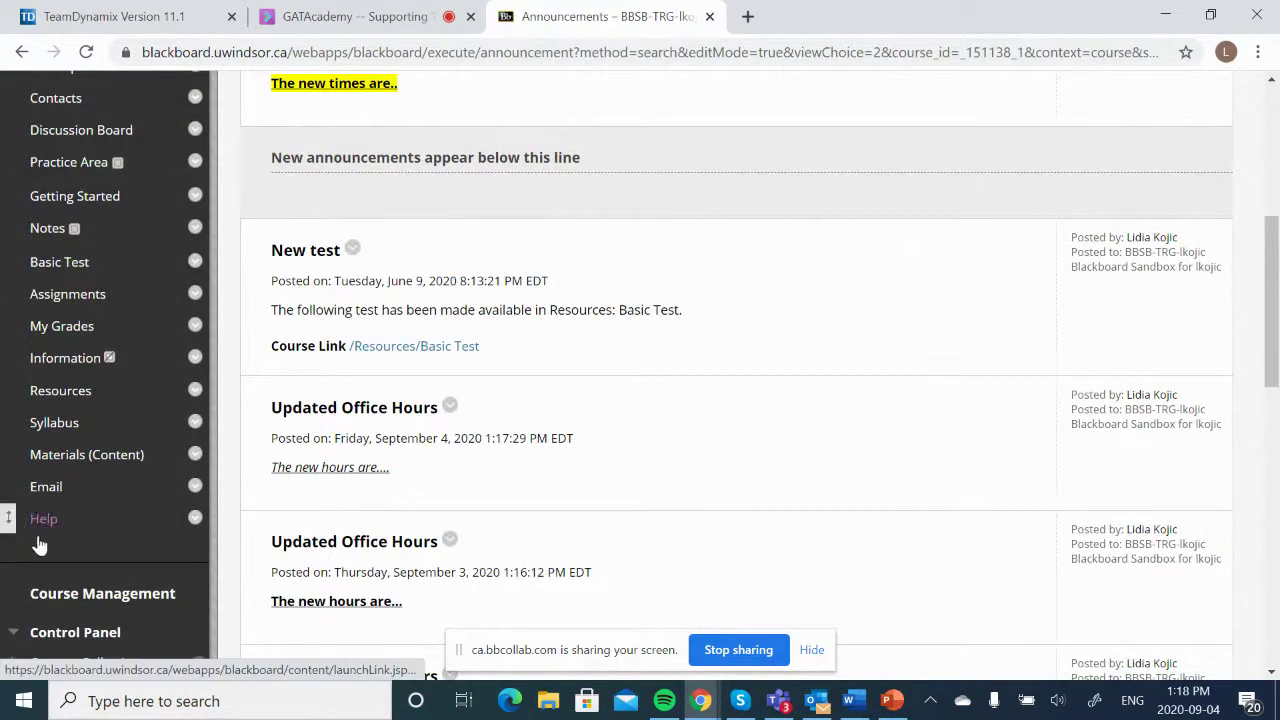
{"action": "left_click", "coordinate": [52, 487]}
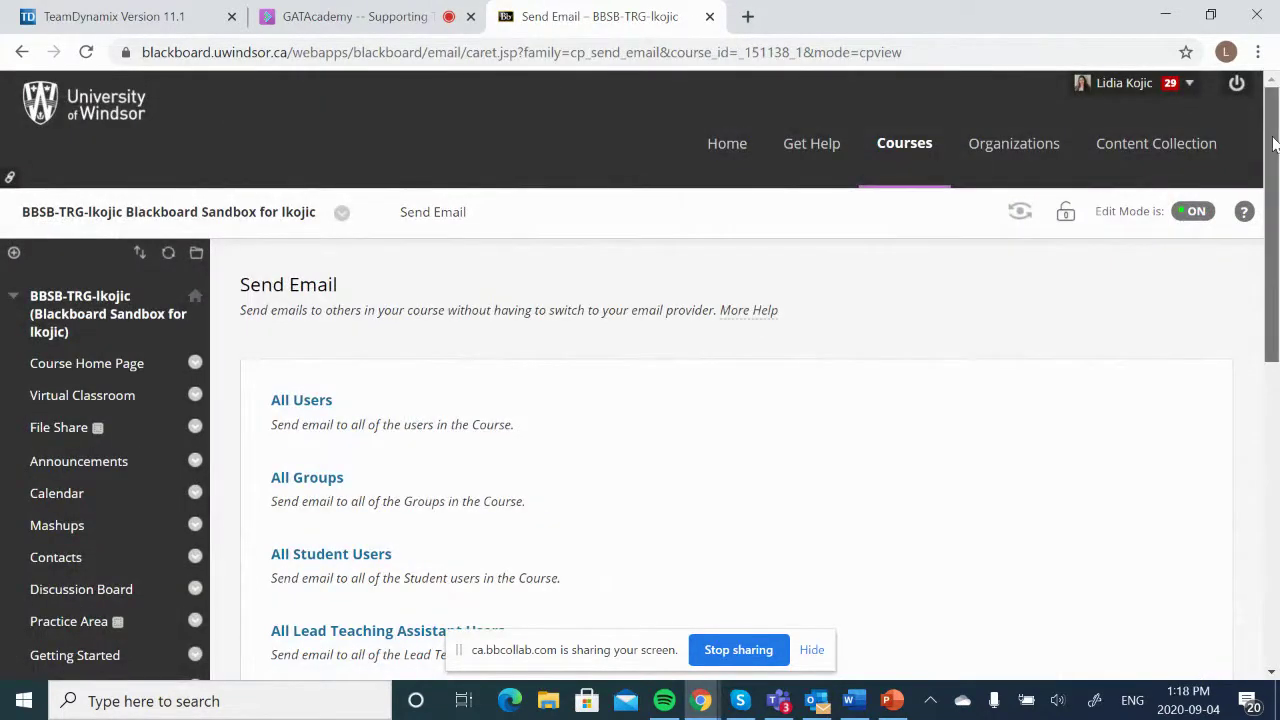
{"action": "left_click_drag", "start_coordinate": [1273, 143], "coordinate": [1277, 317]}
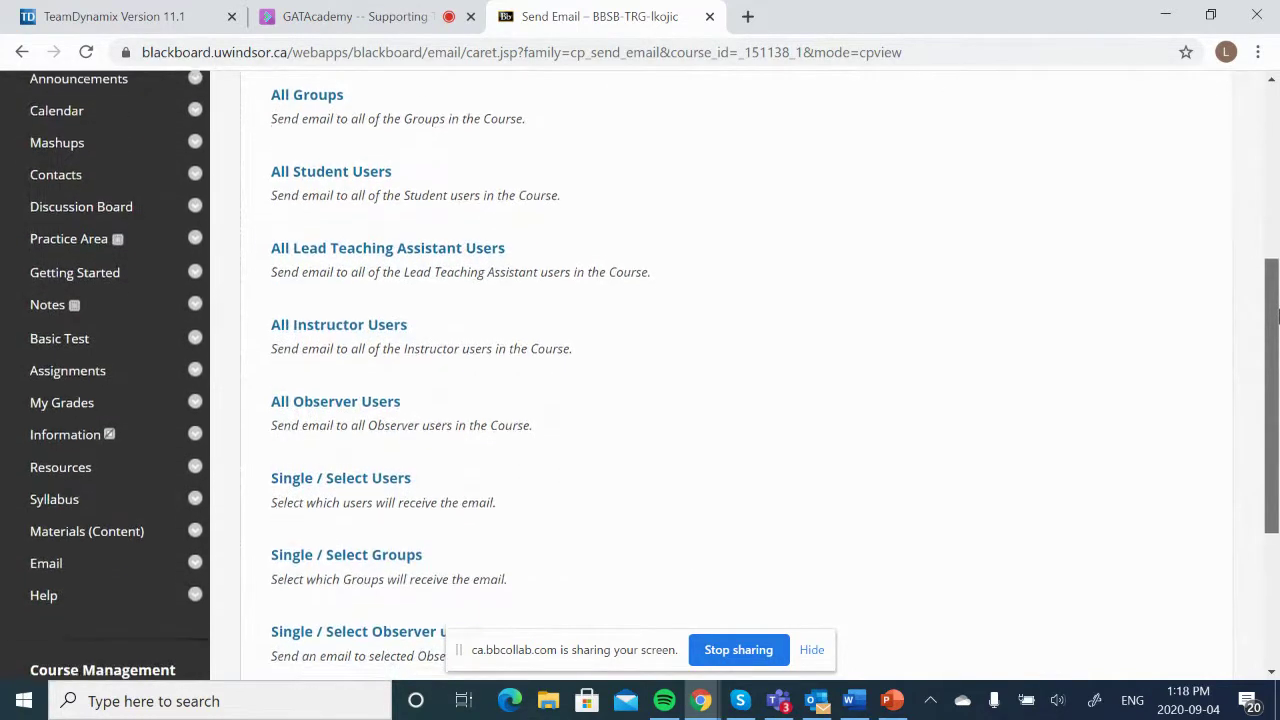
{"action": "left_click", "coordinate": [368, 477]}
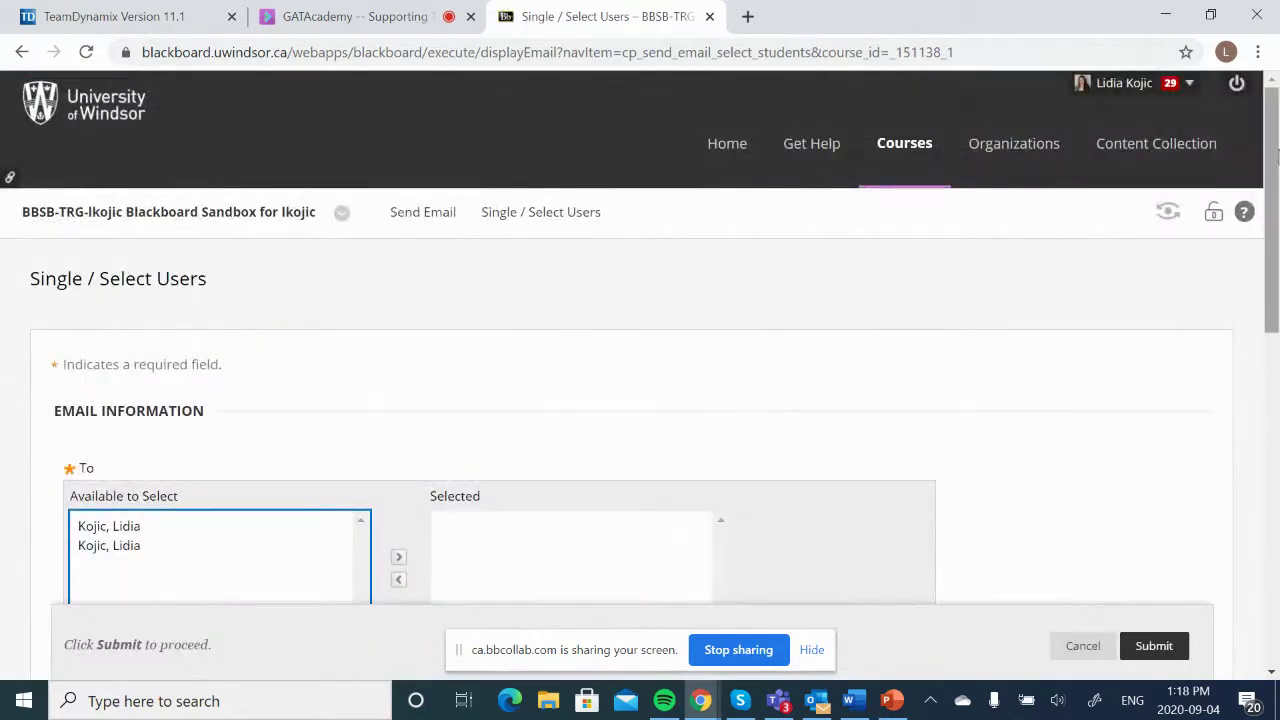
Add the first available user to the email's selected recipients and invert the selection in that recipient list
{"action": "left_click_drag", "start_coordinate": [1276, 156], "coordinate": [1277, 238]}
{"action": "left_click", "coordinate": [305, 281]}
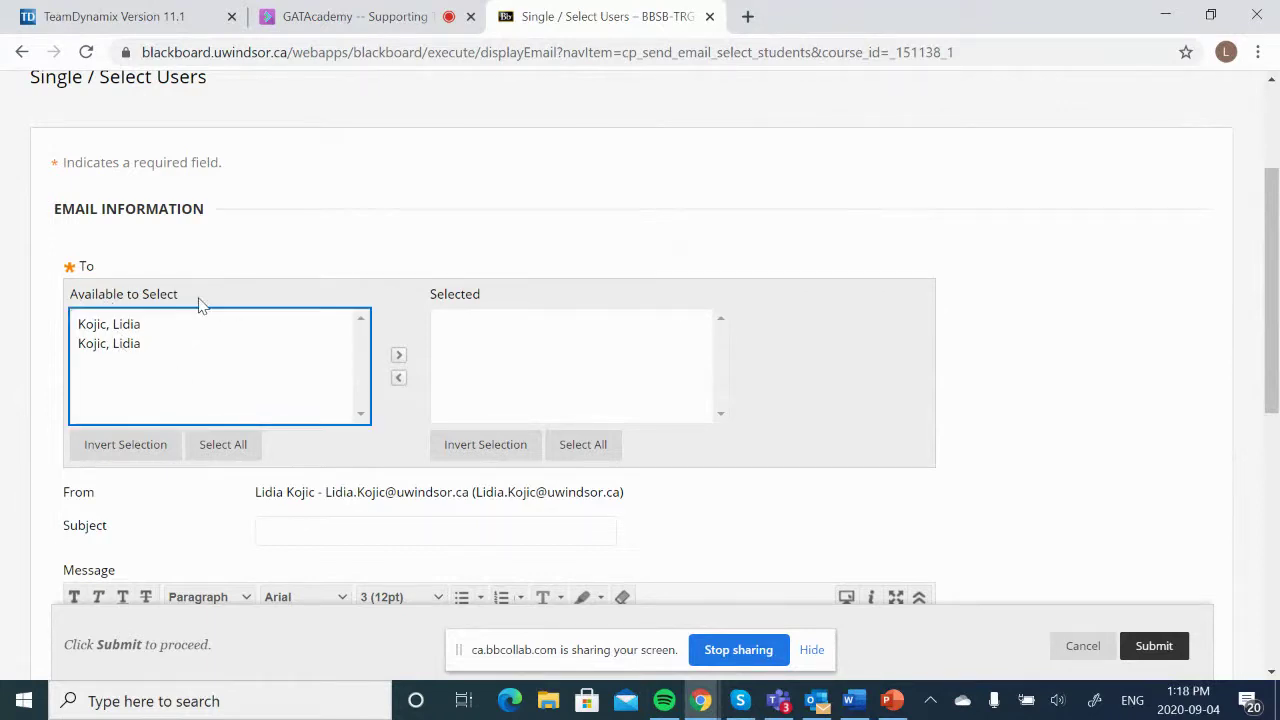
{"action": "left_click", "coordinate": [170, 328]}
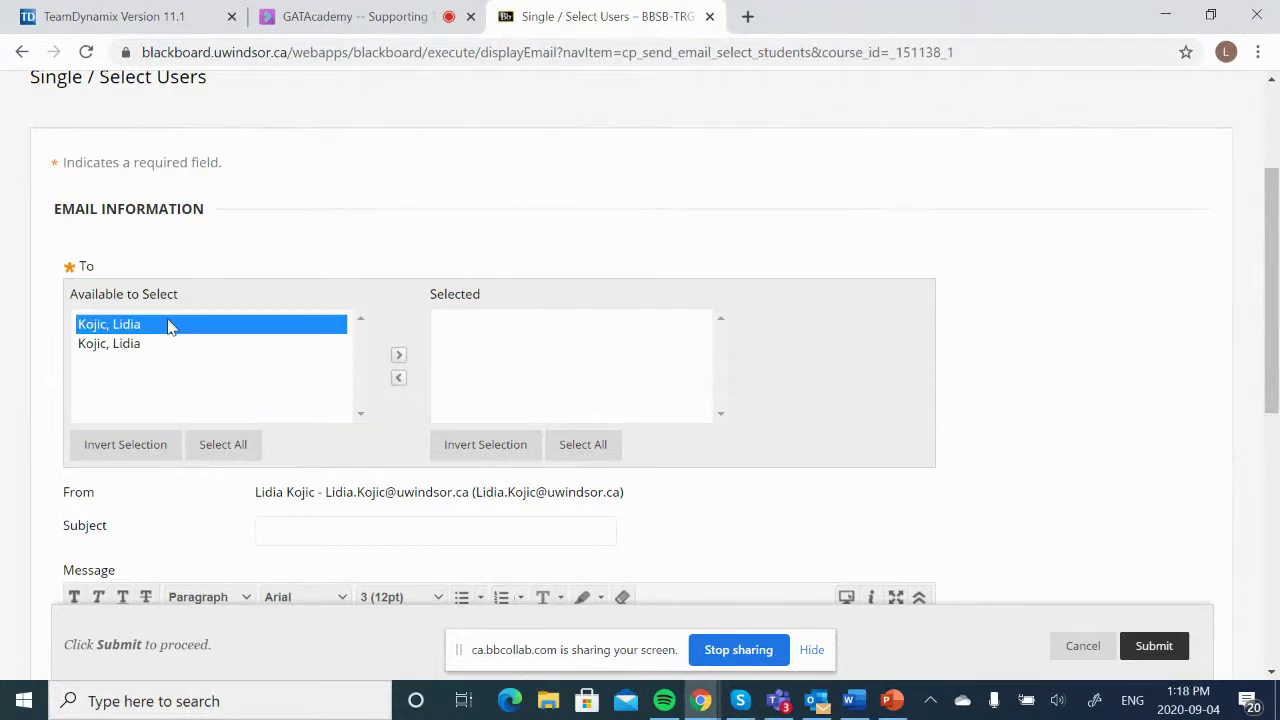
{"action": "left_click", "coordinate": [397, 356]}
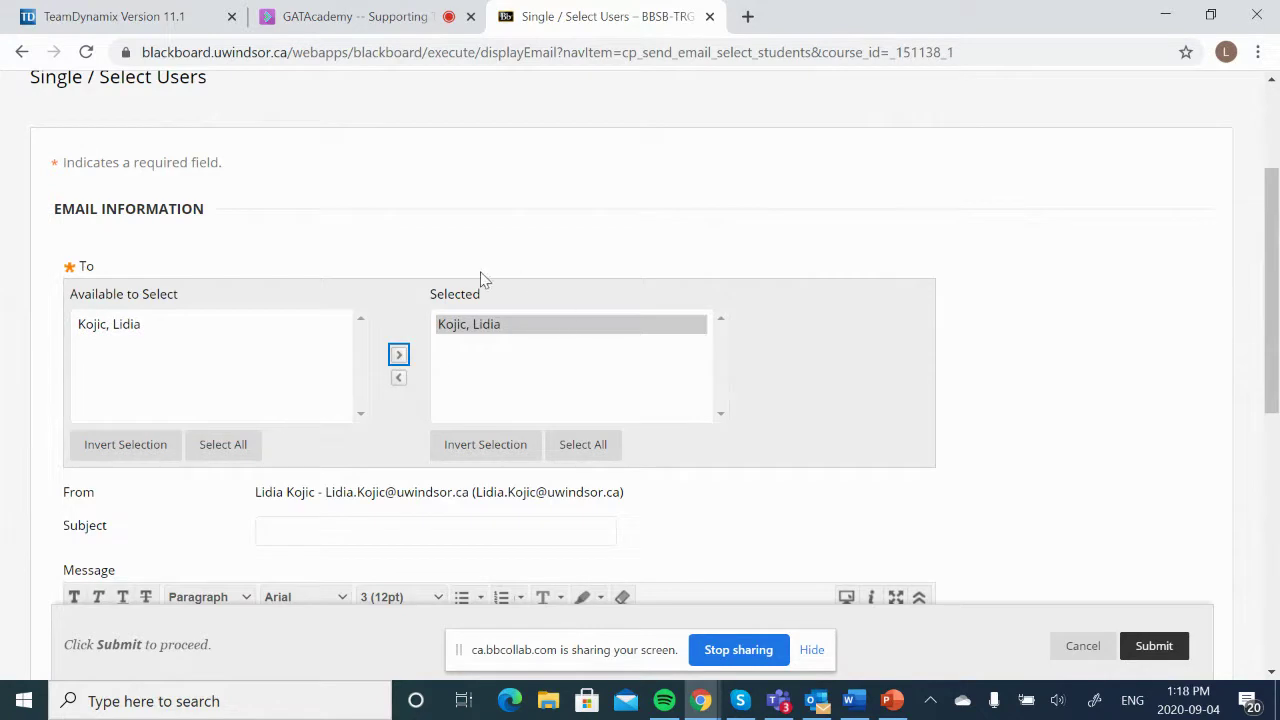
{"action": "left_click", "coordinate": [398, 380]}
{"action": "left_click", "coordinate": [398, 355]}
{"action": "left_click", "coordinate": [500, 449]}
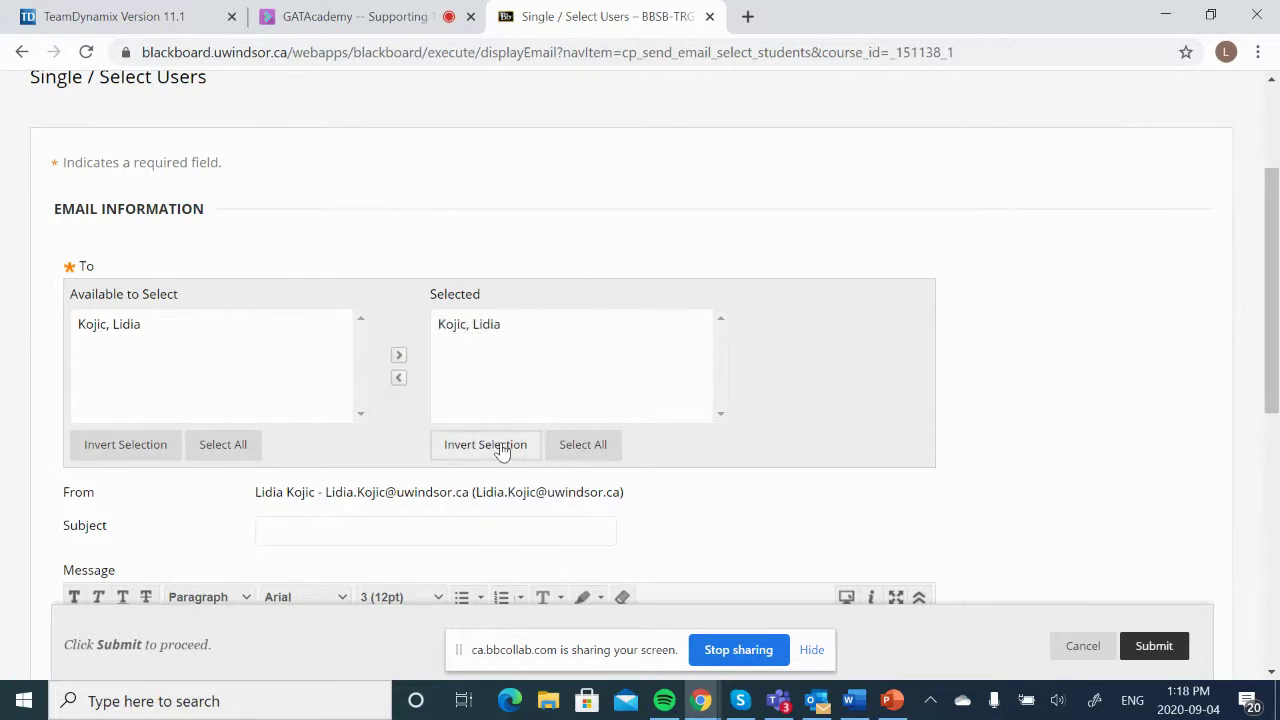
Invert the selection in the email's selected recipient list and set the subject to "Updated Office Hours"
{"action": "left_click", "coordinate": [502, 450]}
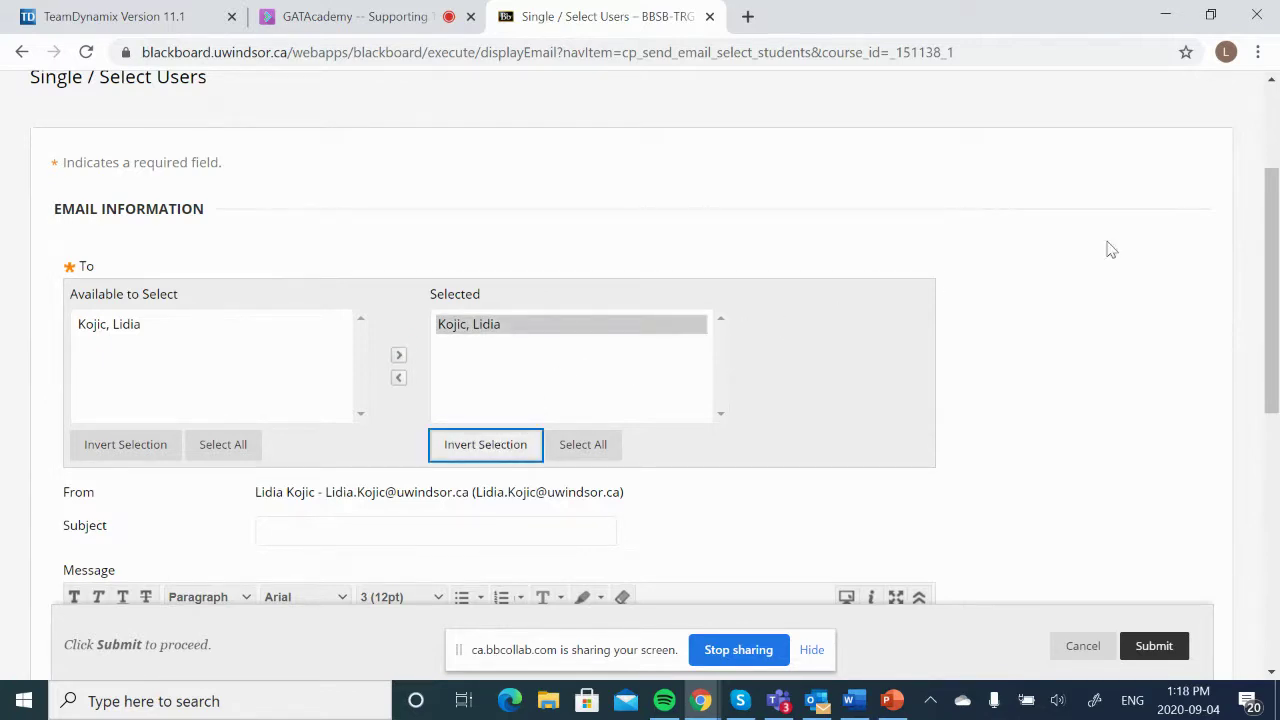
{"action": "left_click_drag", "start_coordinate": [1274, 193], "coordinate": [1274, 313]}
{"action": "left_click", "coordinate": [552, 225]}
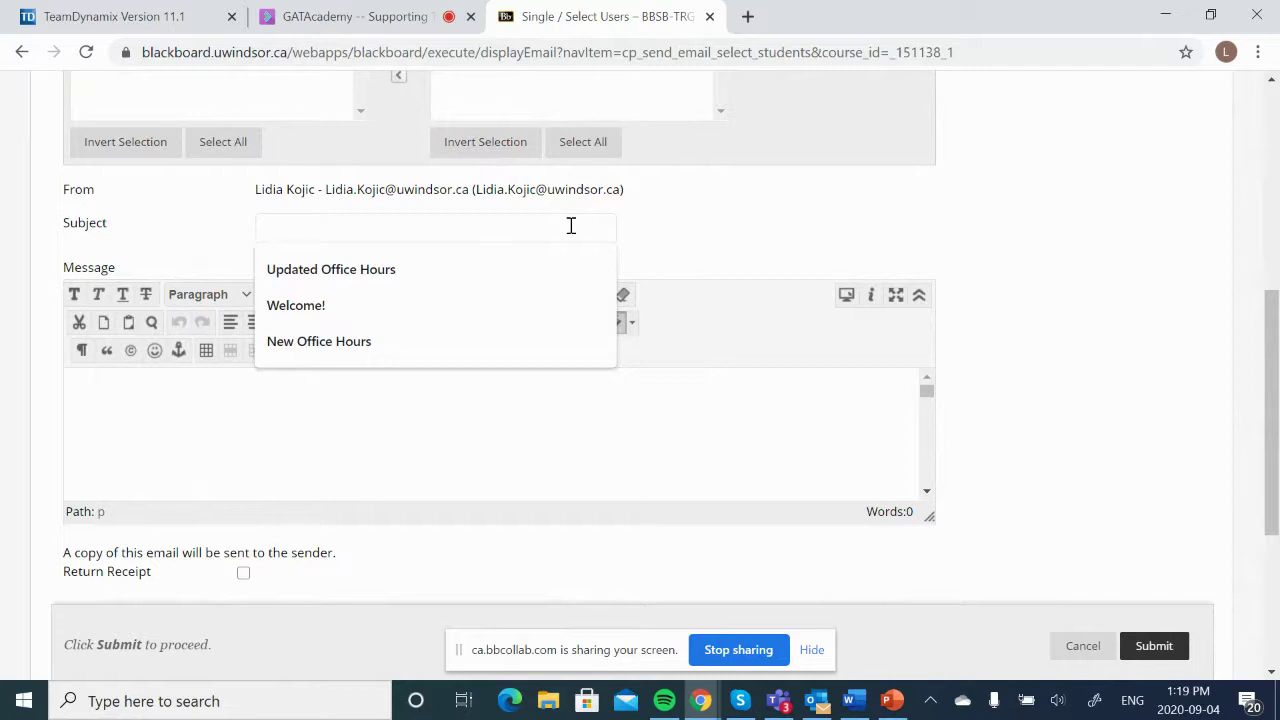
{"action": "left_click", "coordinate": [552, 262]}
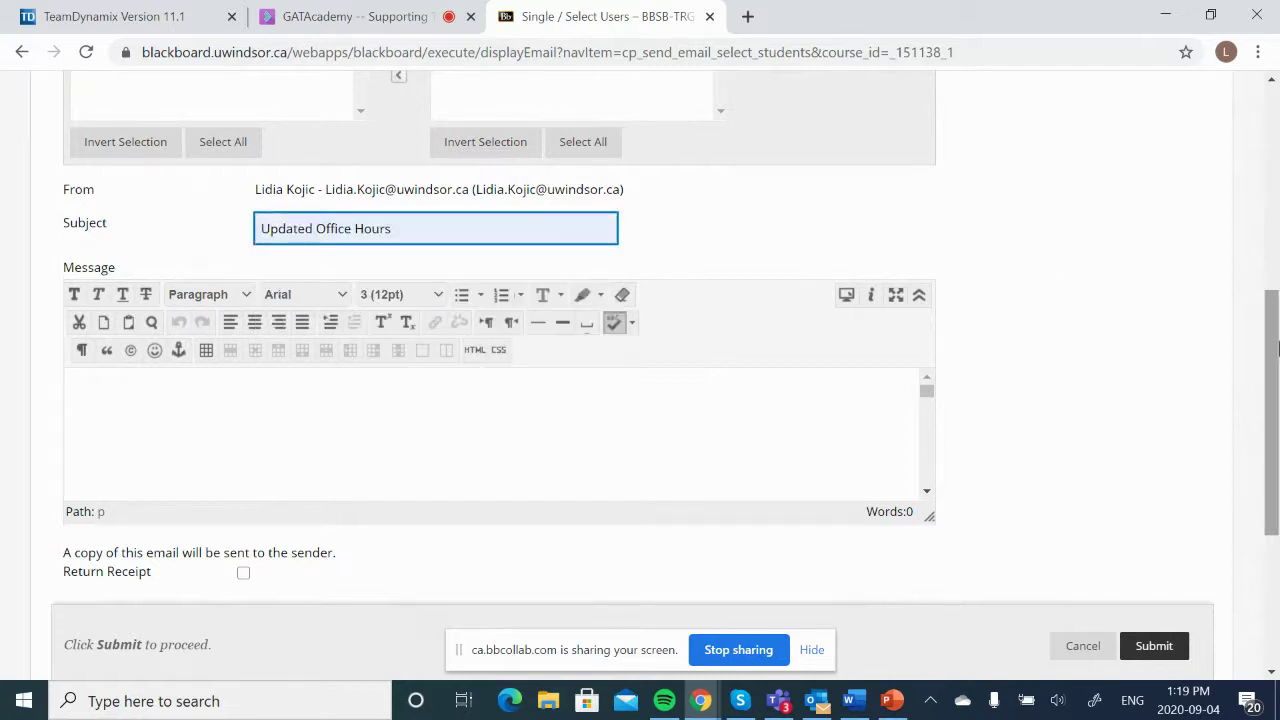
Write the message "The new hours are..." and format it in bold with yellow highlighting
{"action": "scroll", "coordinate": [1276, 347], "scroll_direction": "down", "scroll_amount": 1}
{"action": "left_click", "coordinate": [555, 347]}
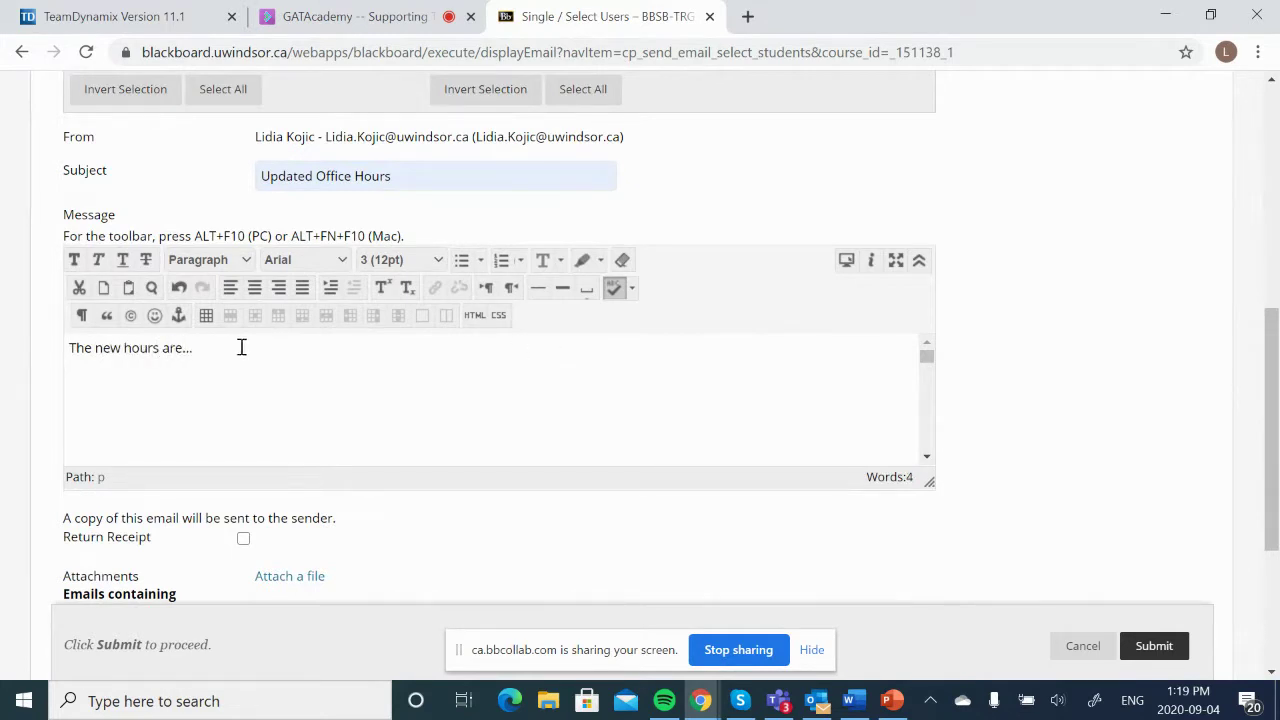
{"action": "left_click_drag", "start_coordinate": [194, 348], "coordinate": [46, 360]}
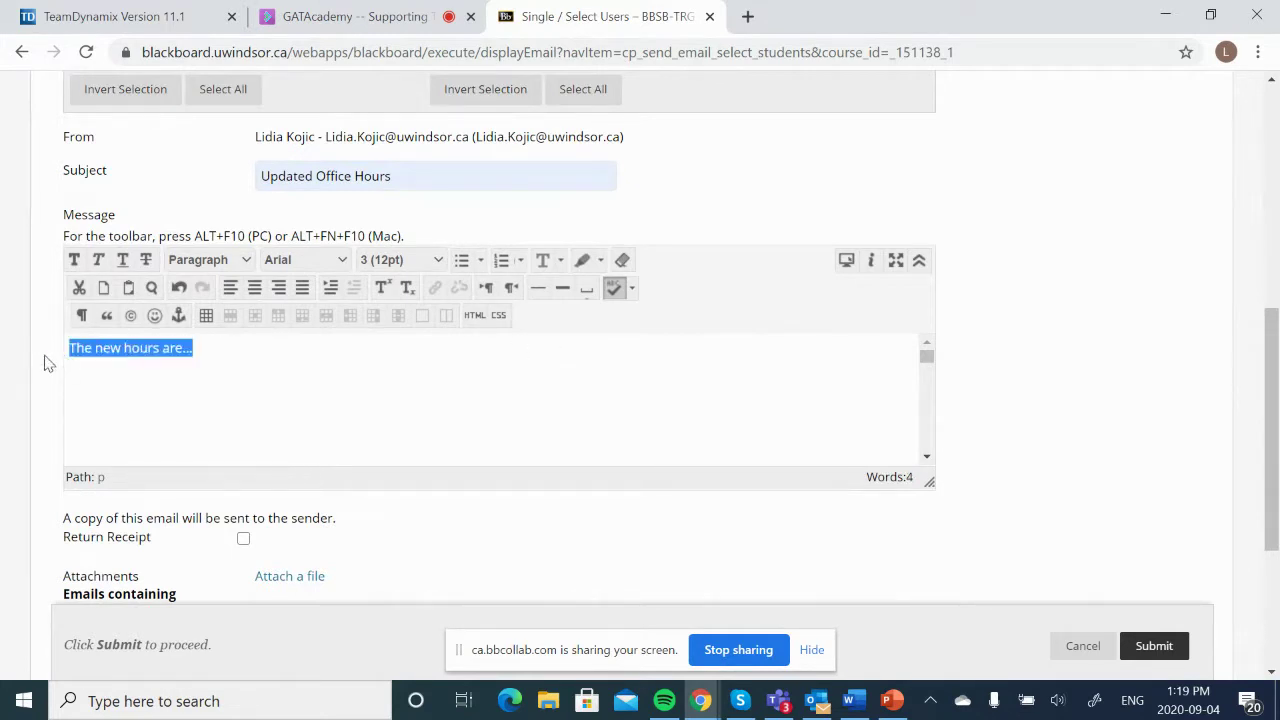
{"action": "left_click", "coordinate": [74, 259]}
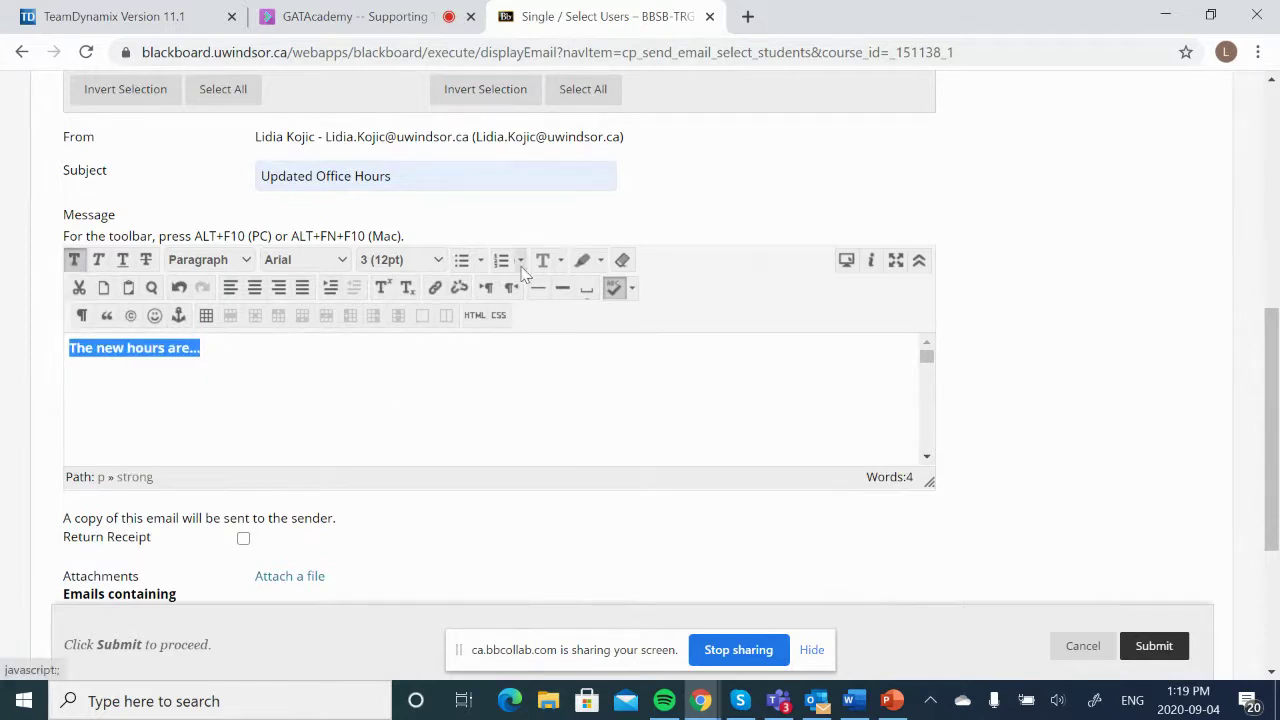
{"action": "left_click", "coordinate": [601, 265]}
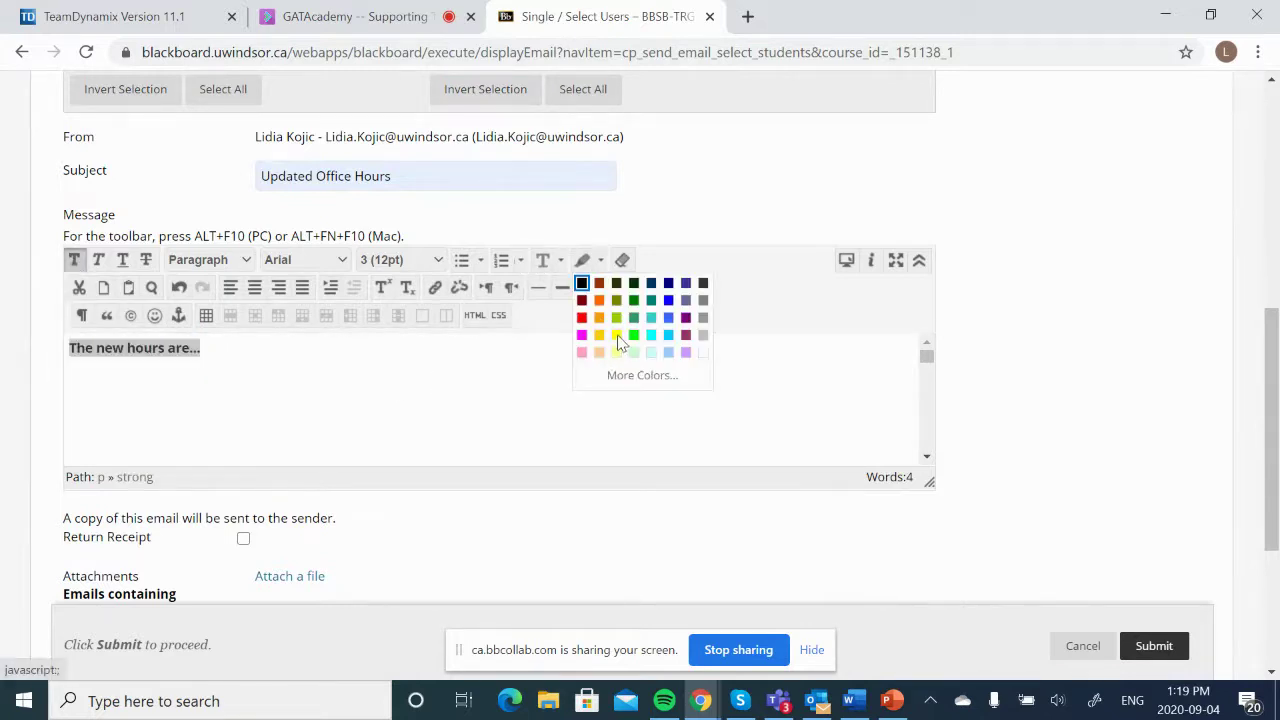
{"action": "left_click", "coordinate": [617, 340]}
{"action": "left_click", "coordinate": [577, 349]}
Request a return receipt for the email and submit it
{"action": "scroll", "coordinate": [1203, 449], "scroll_direction": "down", "scroll_amount": 3}
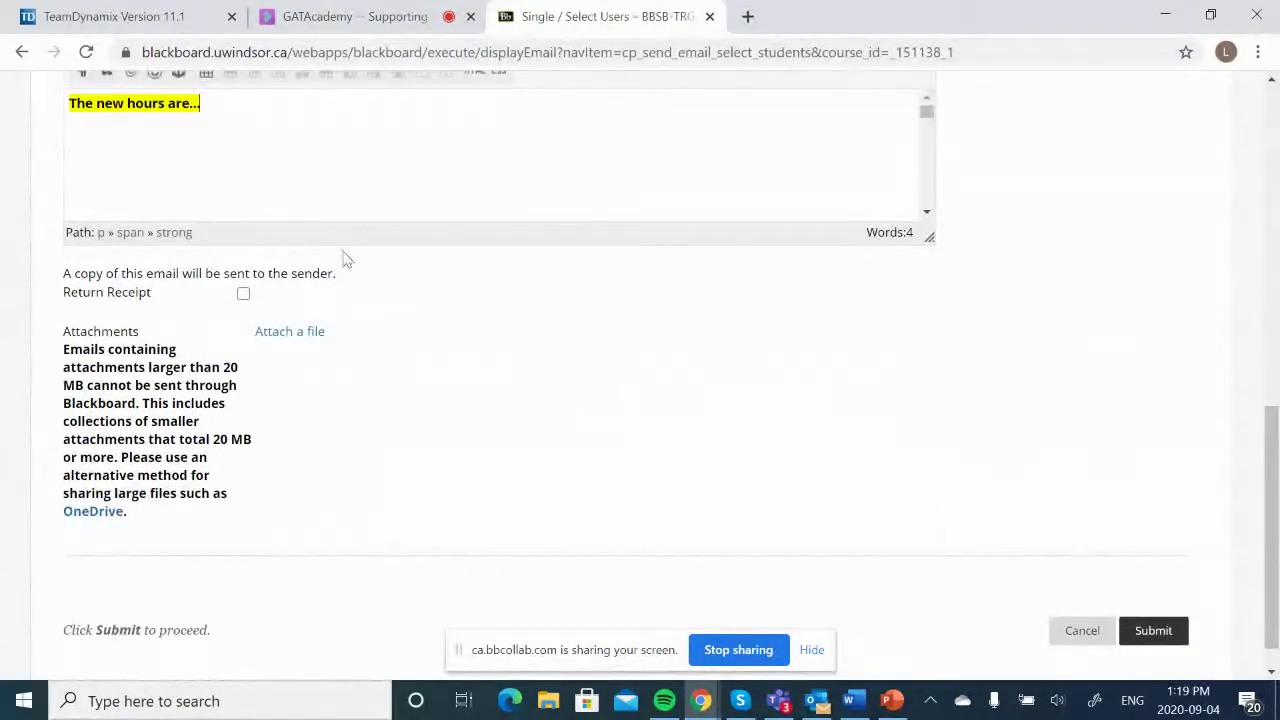
{"action": "left_click", "coordinate": [243, 295]}
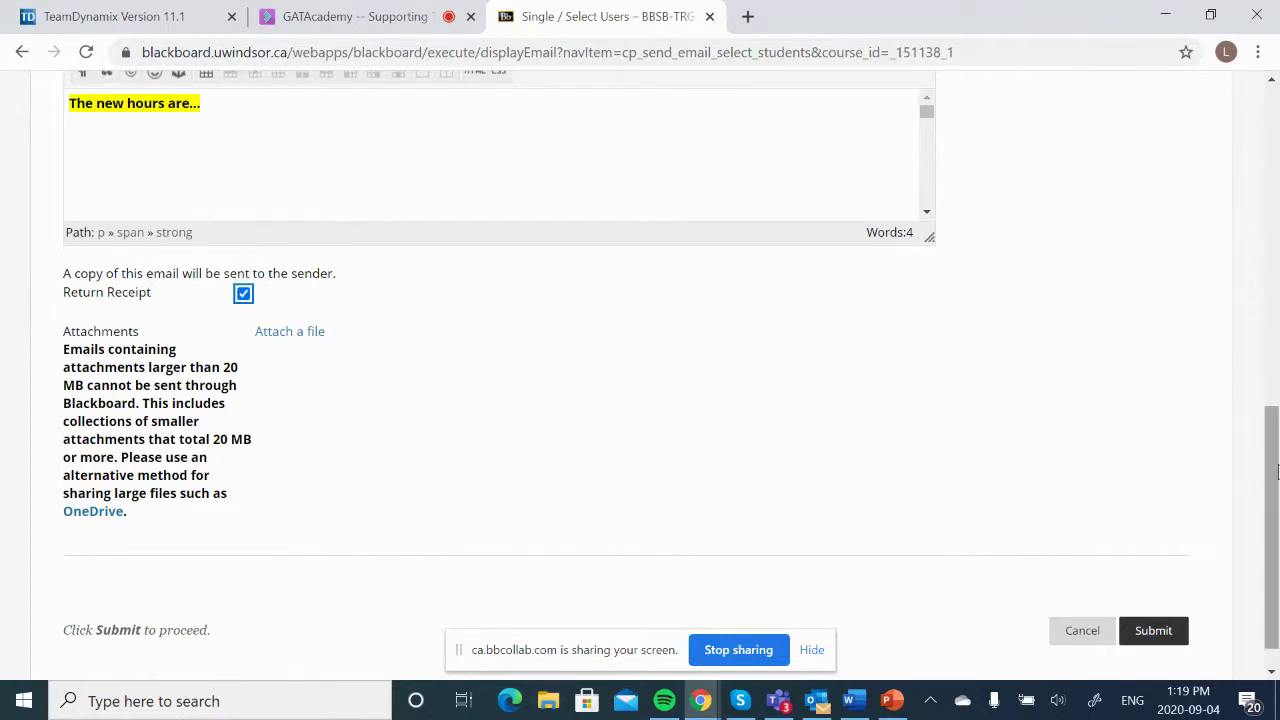
{"action": "scroll", "coordinate": [1034, 372], "scroll_direction": "down", "scroll_amount": 1}
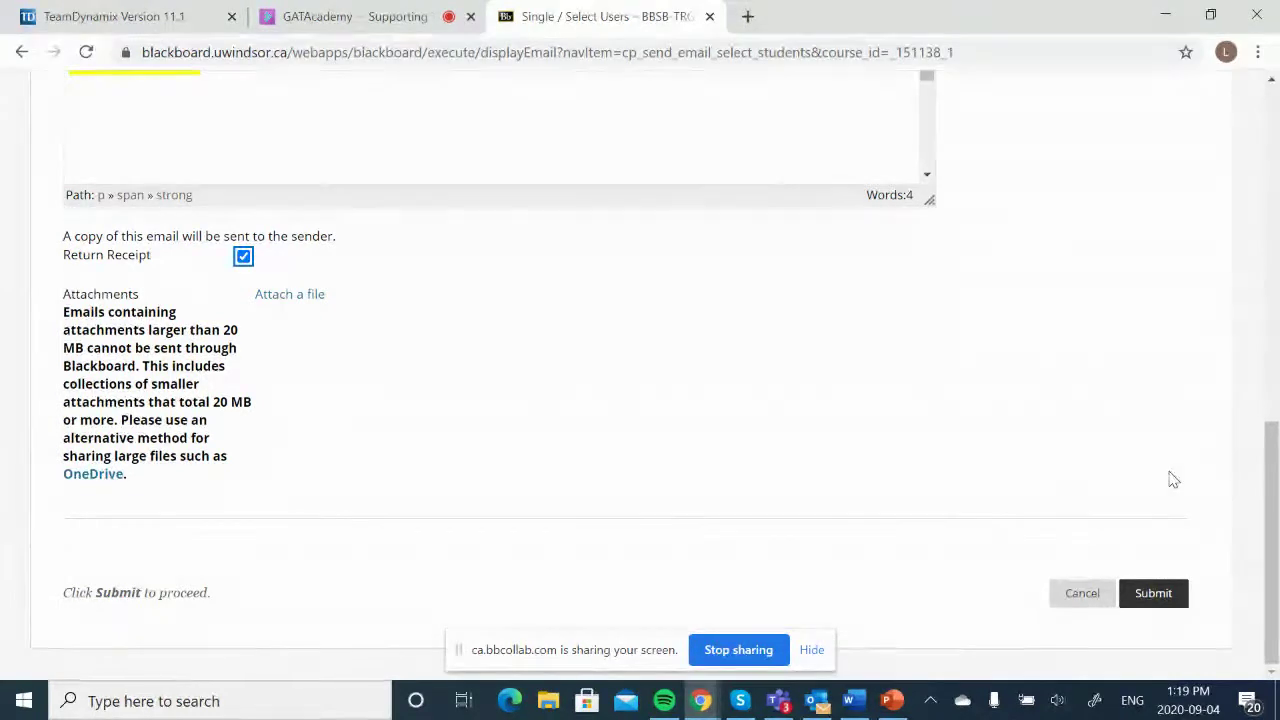
{"action": "left_click", "coordinate": [1166, 592]}
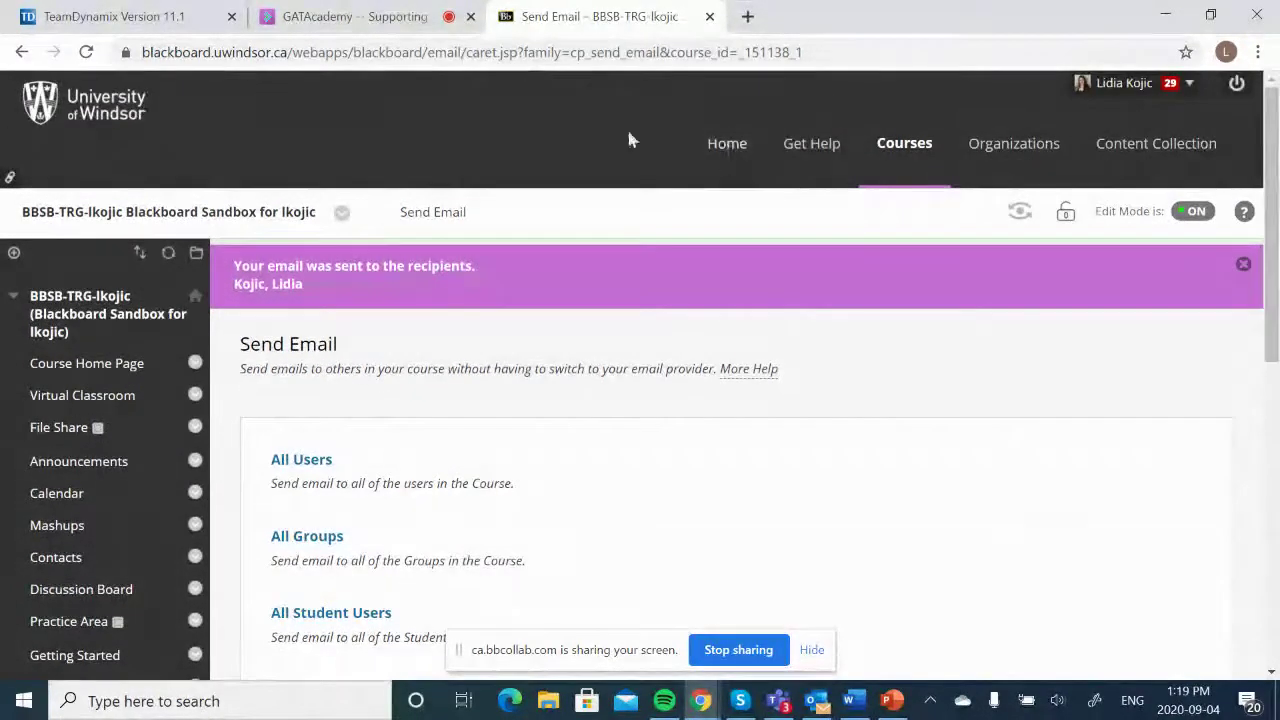
Switch to the Blackboard Collaborate session and stop sharing the screen
{"action": "left_click", "coordinate": [371, 16]}
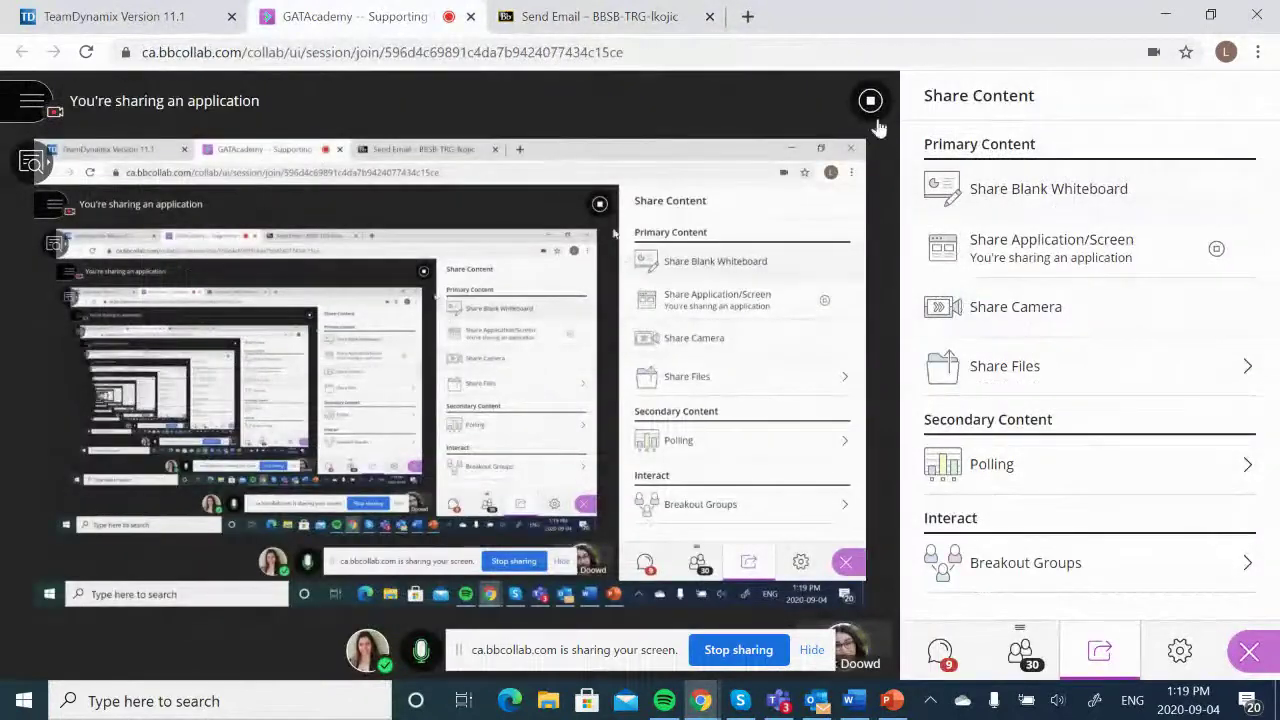
{"action": "left_click", "coordinate": [870, 101]}
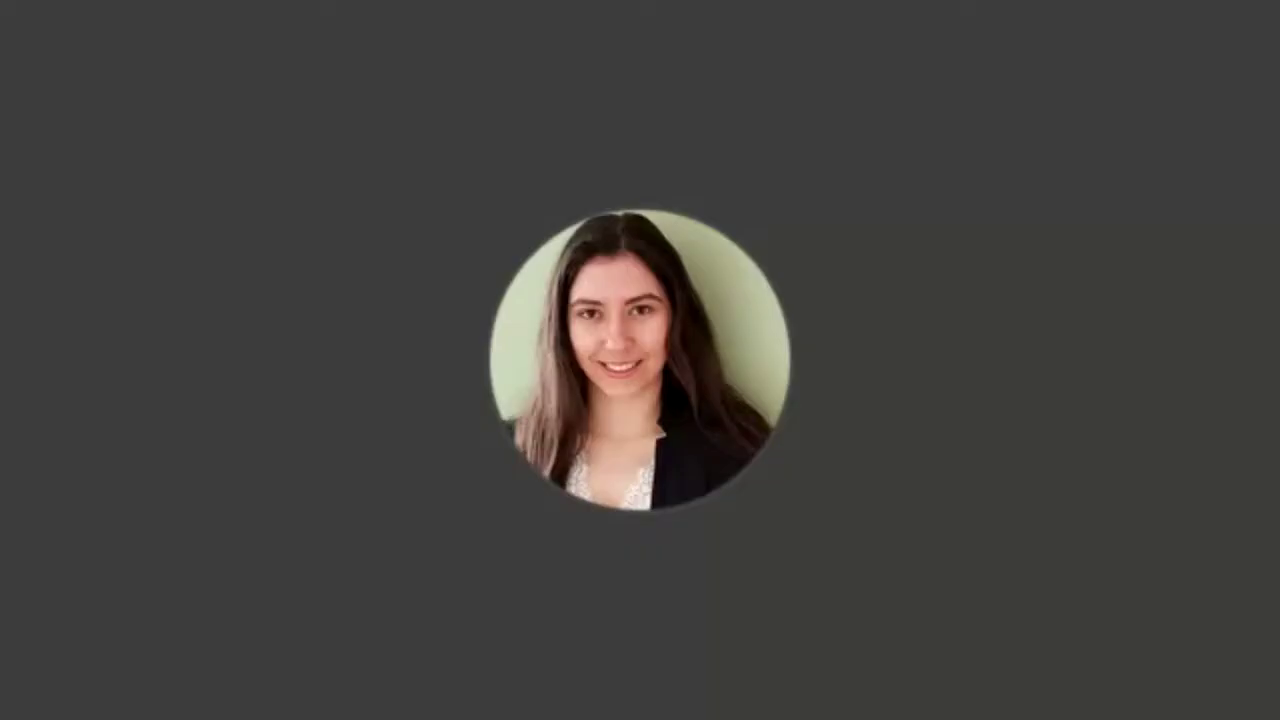
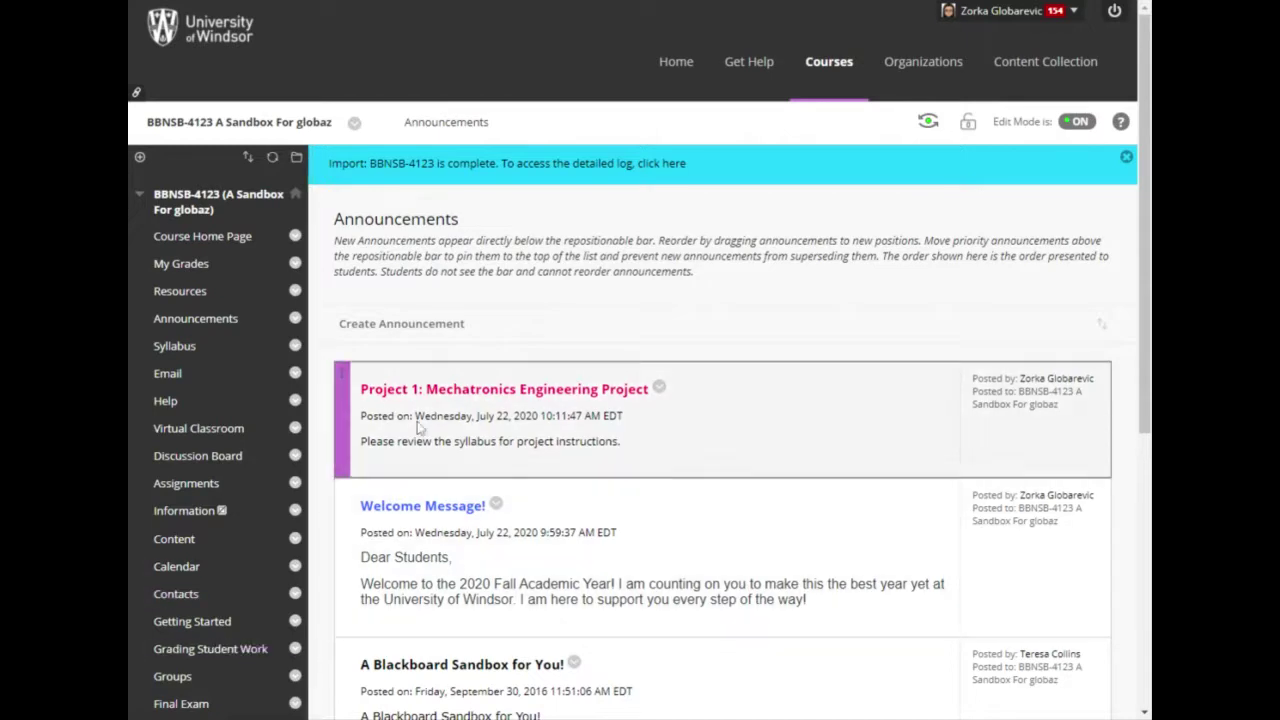
Start a new forum on the course's Discussion Board and name it "Tell Me About Yourself?!"
{"action": "left_click", "coordinate": [213, 463]}
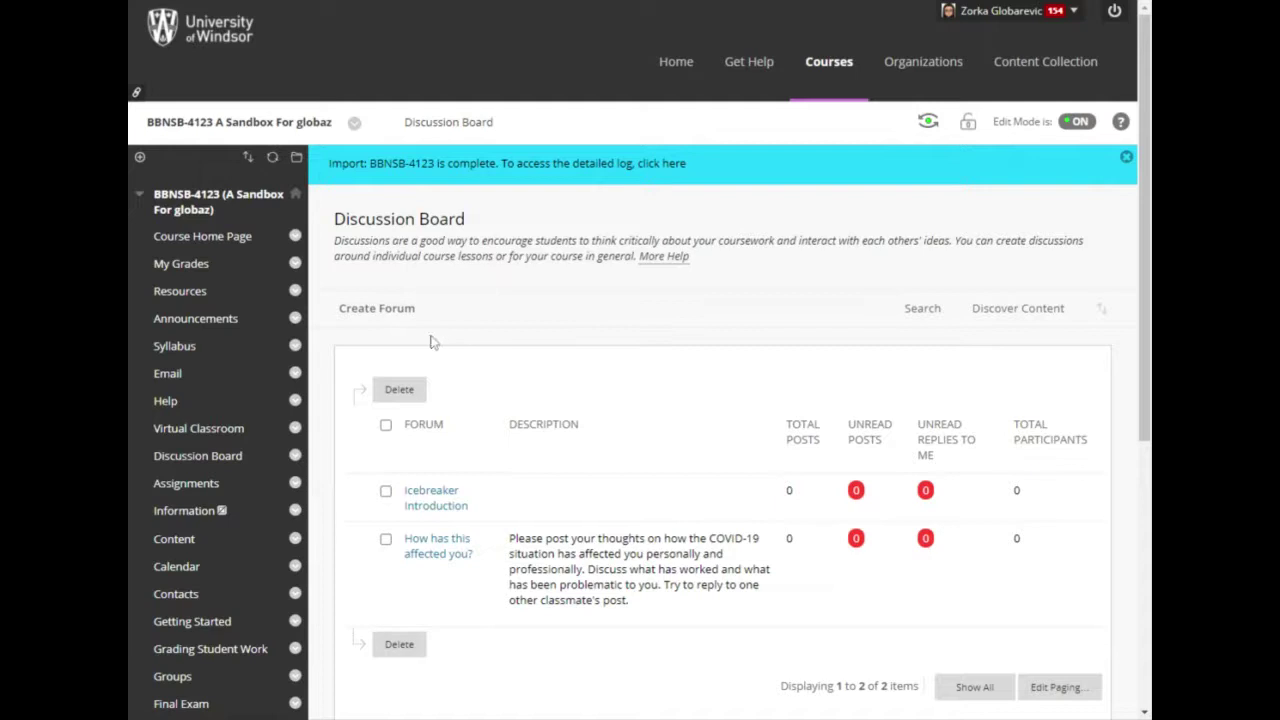
{"action": "left_click", "coordinate": [378, 309]}
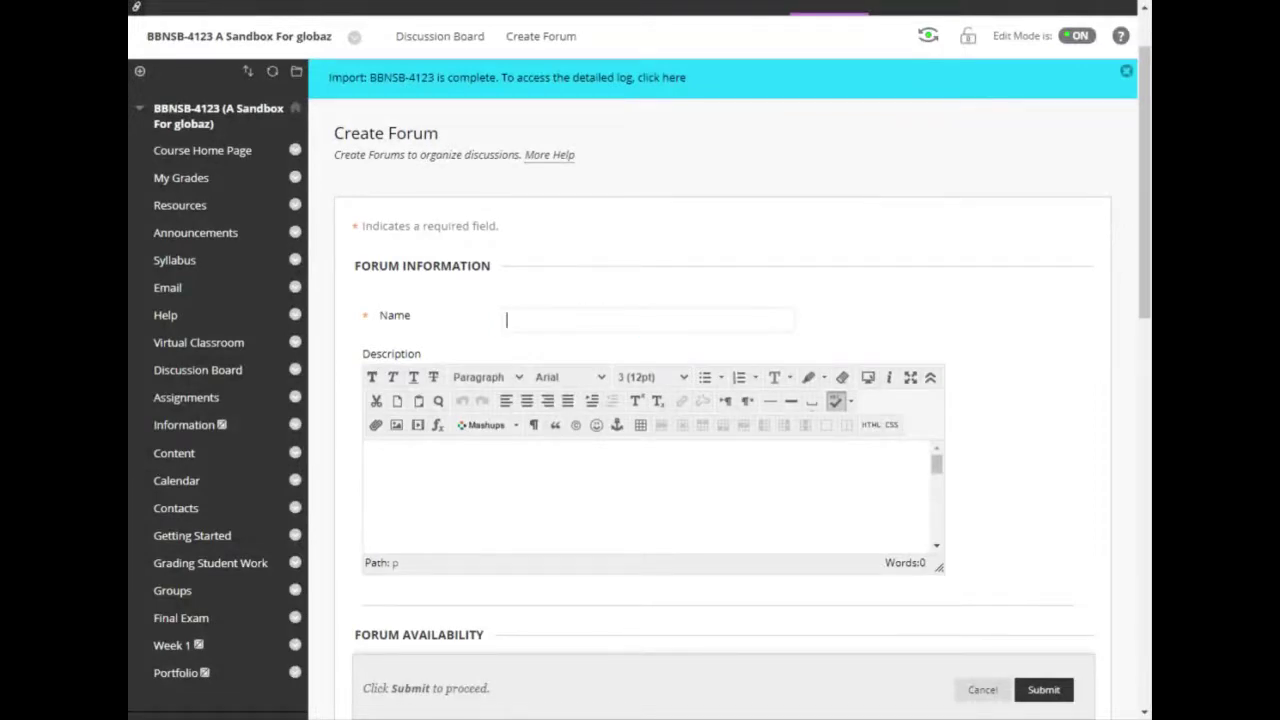
{"action": "type", "text": "Tell Me About Yourself?!"}
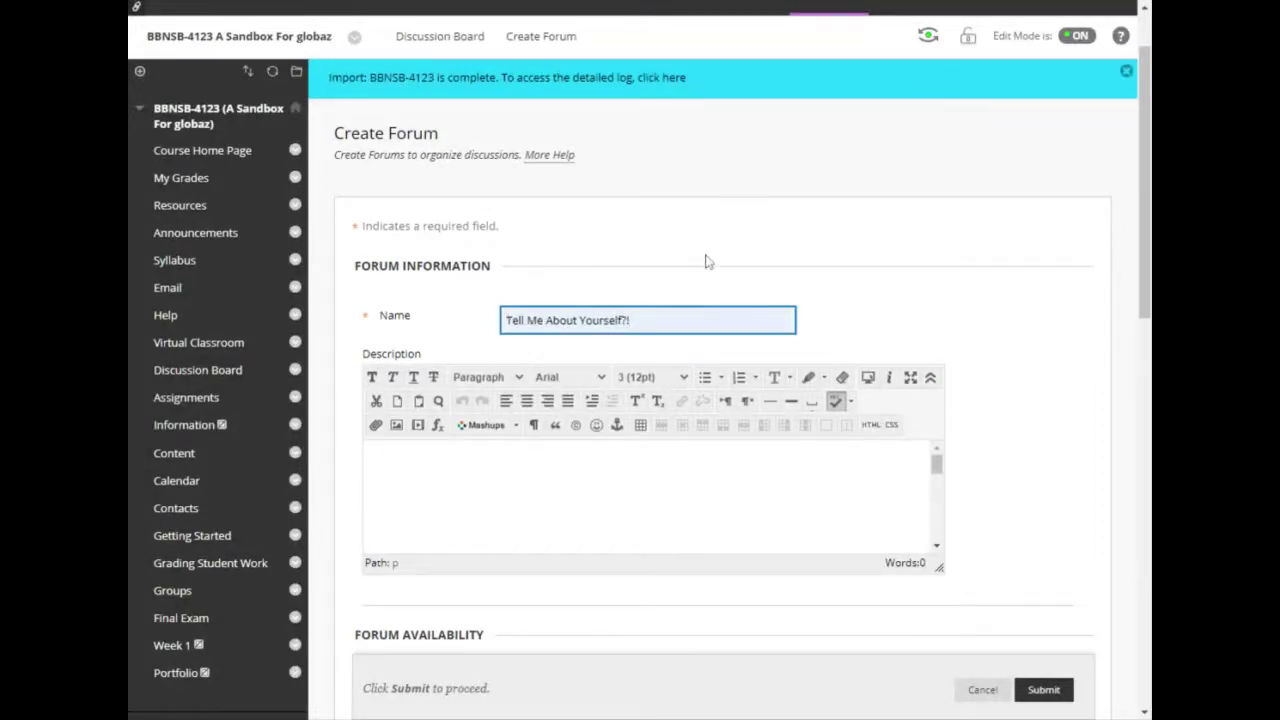
Enter "Program:" and "Fav Sports Team:" on separate lines as the forum description, followed by blank lines
{"action": "left_click", "coordinate": [368, 470]}
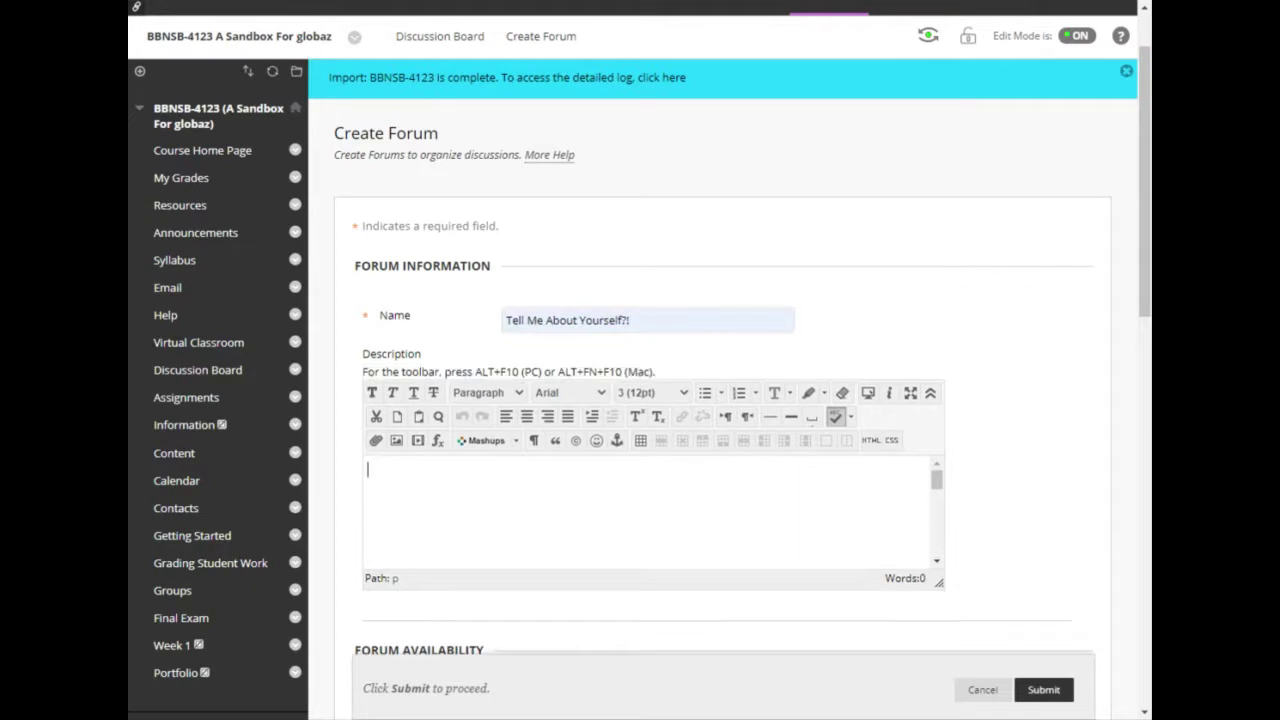
{"action": "type", "text": "Program:"}
{"action": "key", "text": "Return"}
{"action": "type", "text": "Fav Sports Team:"}
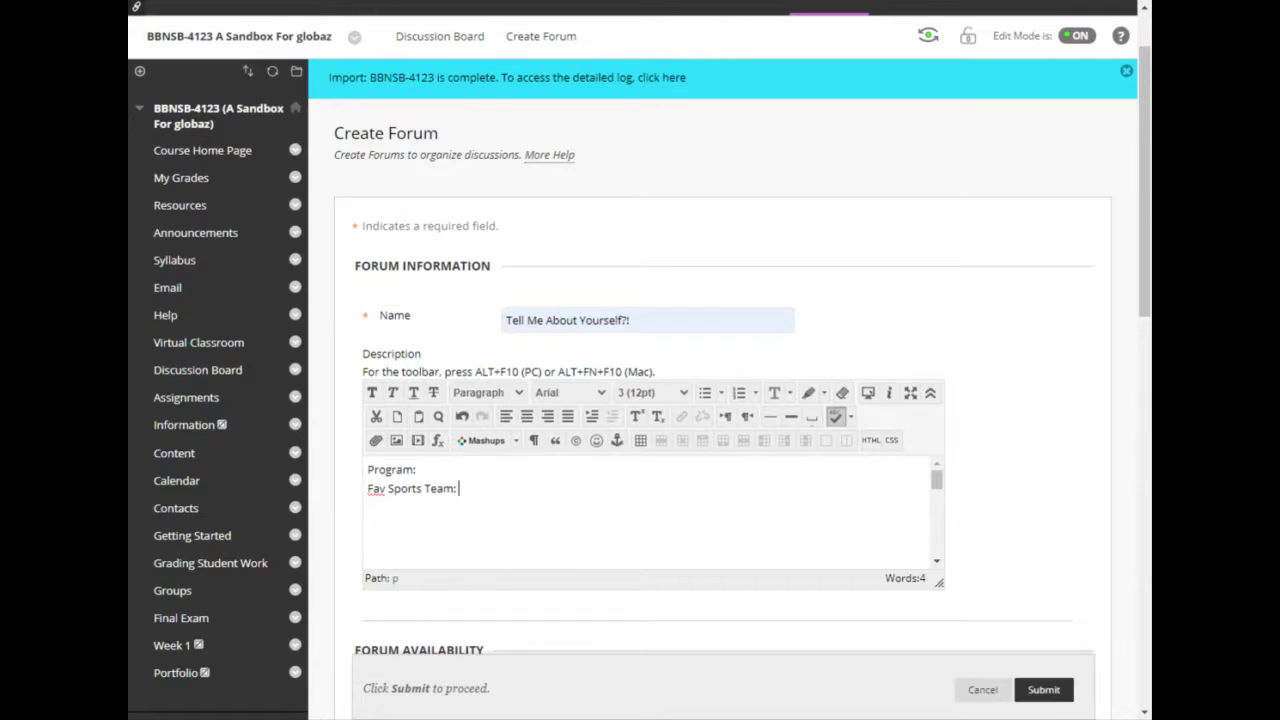
{"action": "key", "text": "Return"}
{"action": "key", "text": "Return"}
{"action": "key", "text": "Return"}
{"action": "key", "text": "Return"}
{"action": "key", "text": "Return"}
{"action": "key", "text": "Return"}
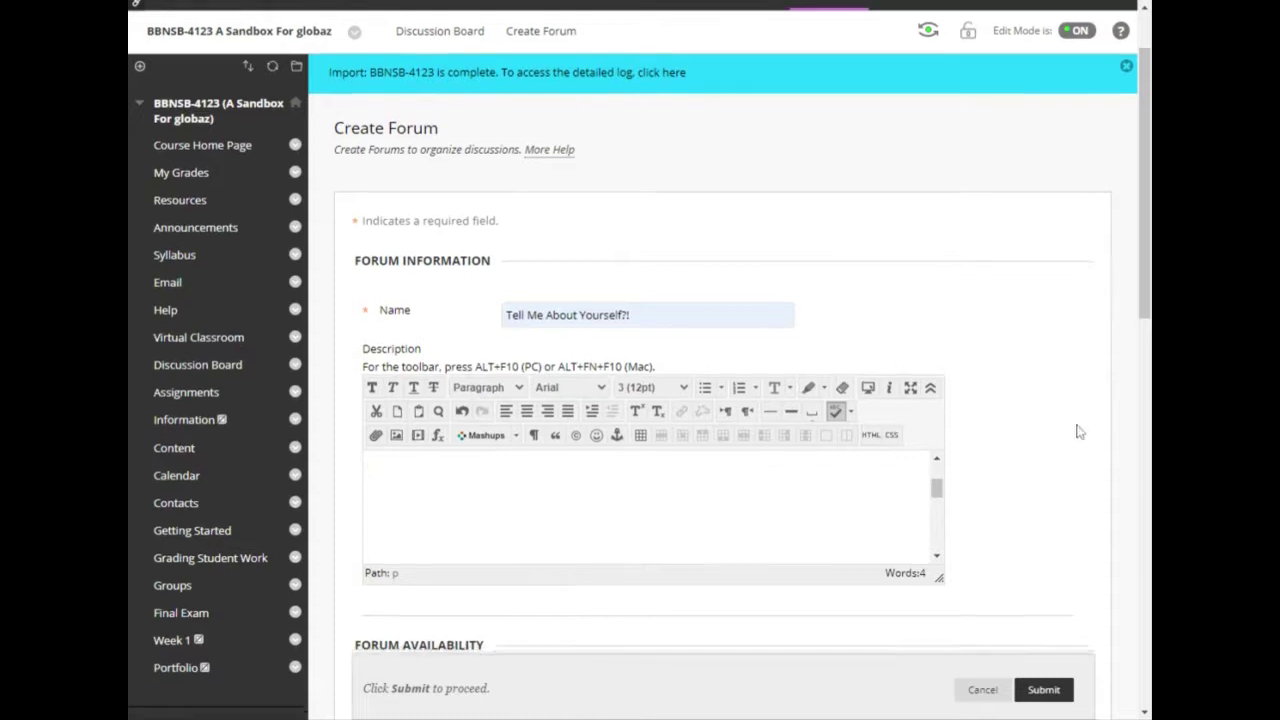
Restrict the forum's availability with a Display Until date of 09/30/2020
{"action": "scroll", "coordinate": [1074, 431], "scroll_direction": "down", "scroll_amount": 5}
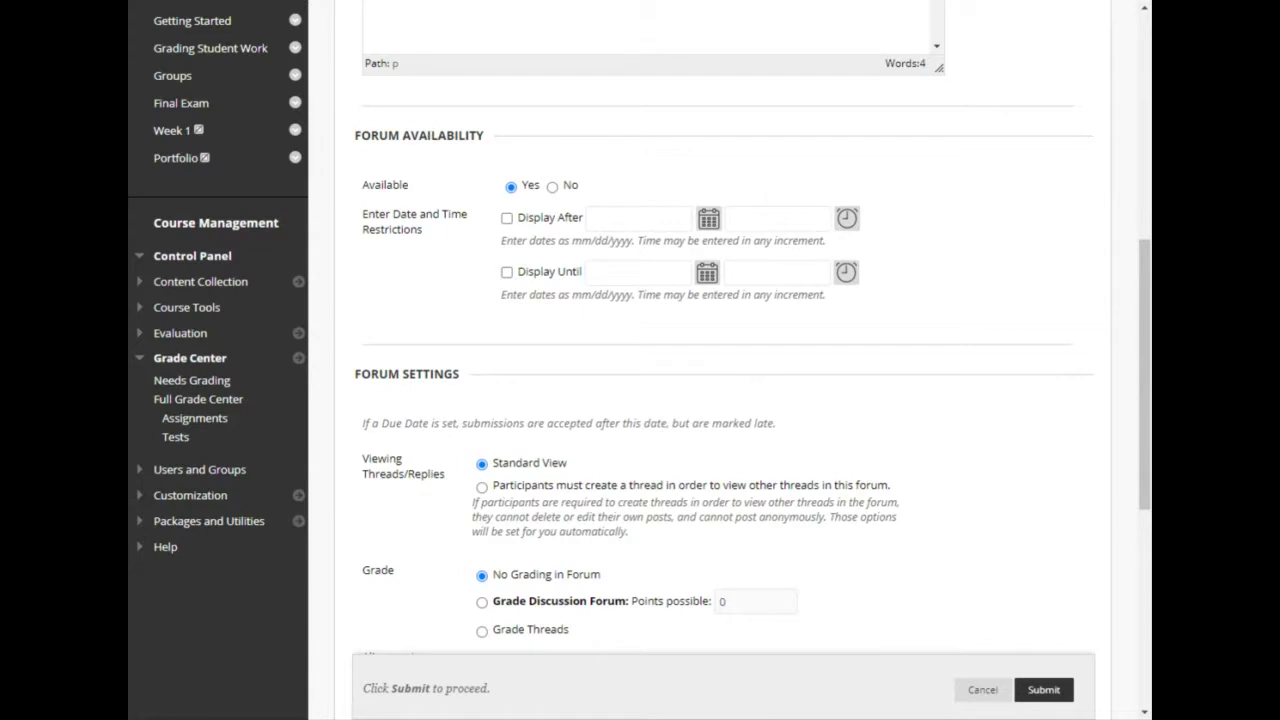
{"action": "left_click", "coordinate": [506, 272]}
{"action": "left_click", "coordinate": [704, 273]}
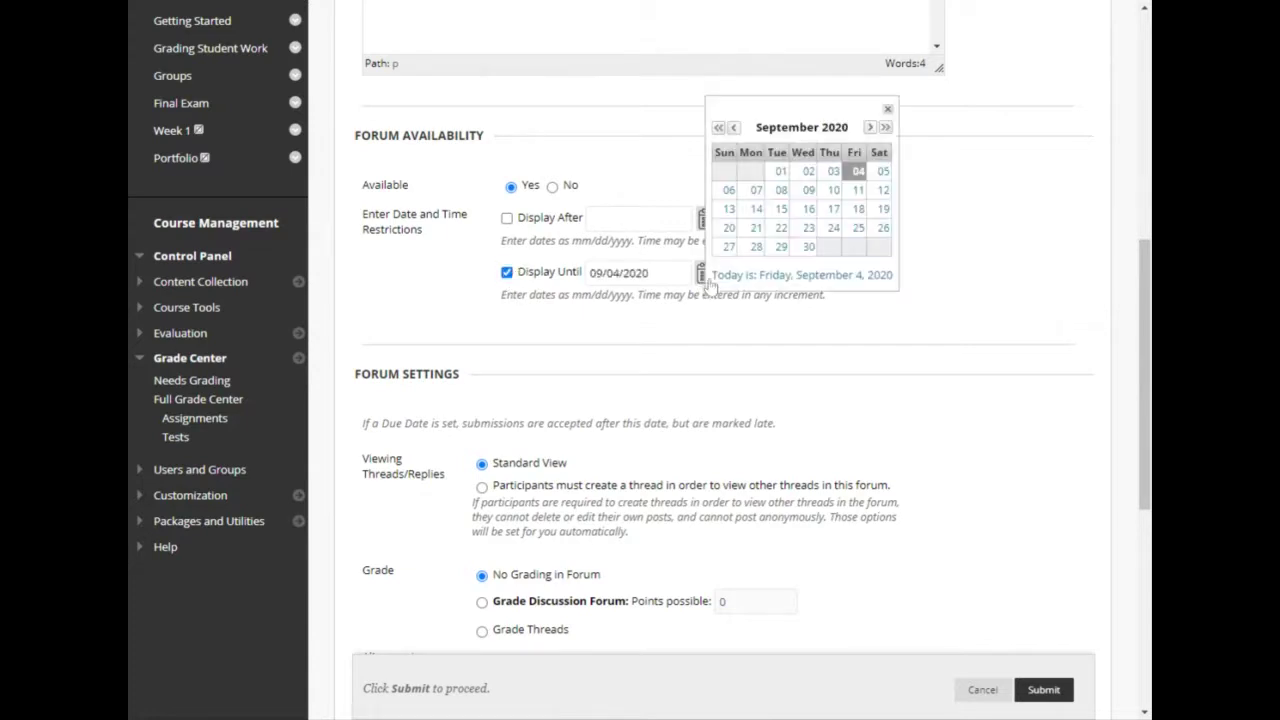
{"action": "left_click", "coordinate": [808, 246]}
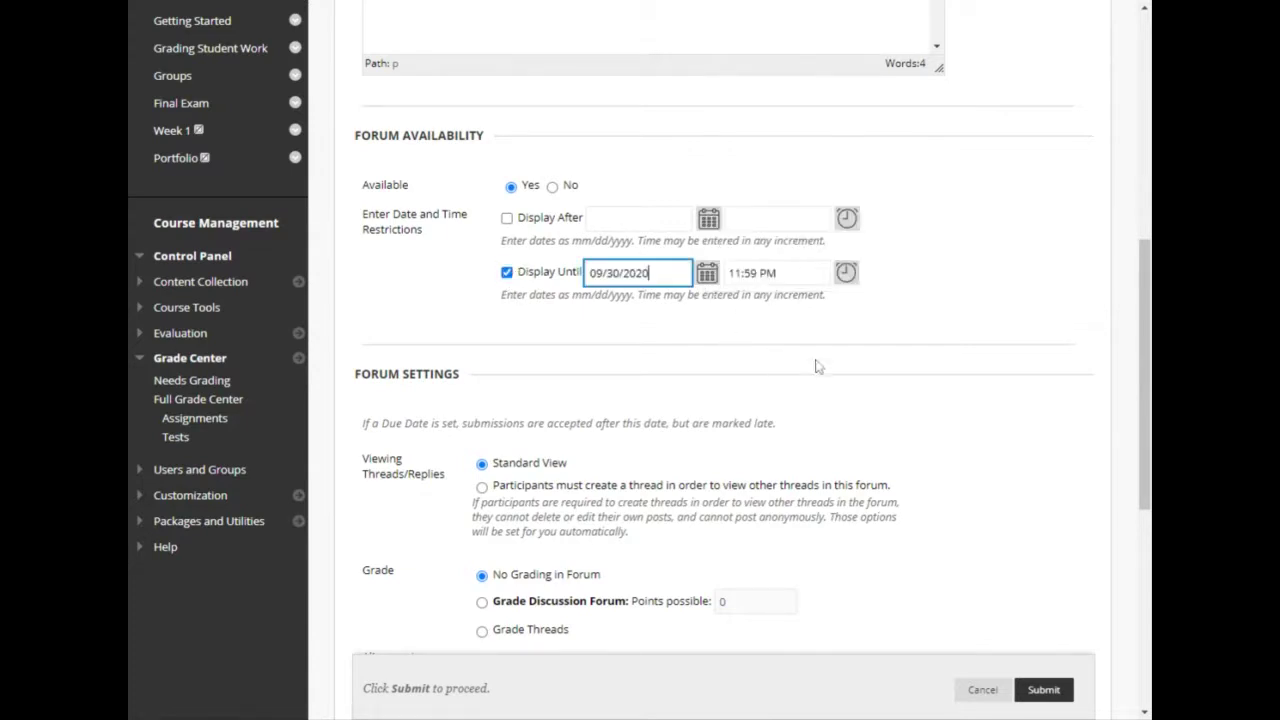
Make the discussion forum graded as a whole, with 10 points possible
{"action": "scroll", "coordinate": [838, 368], "scroll_direction": "down", "scroll_amount": 1}
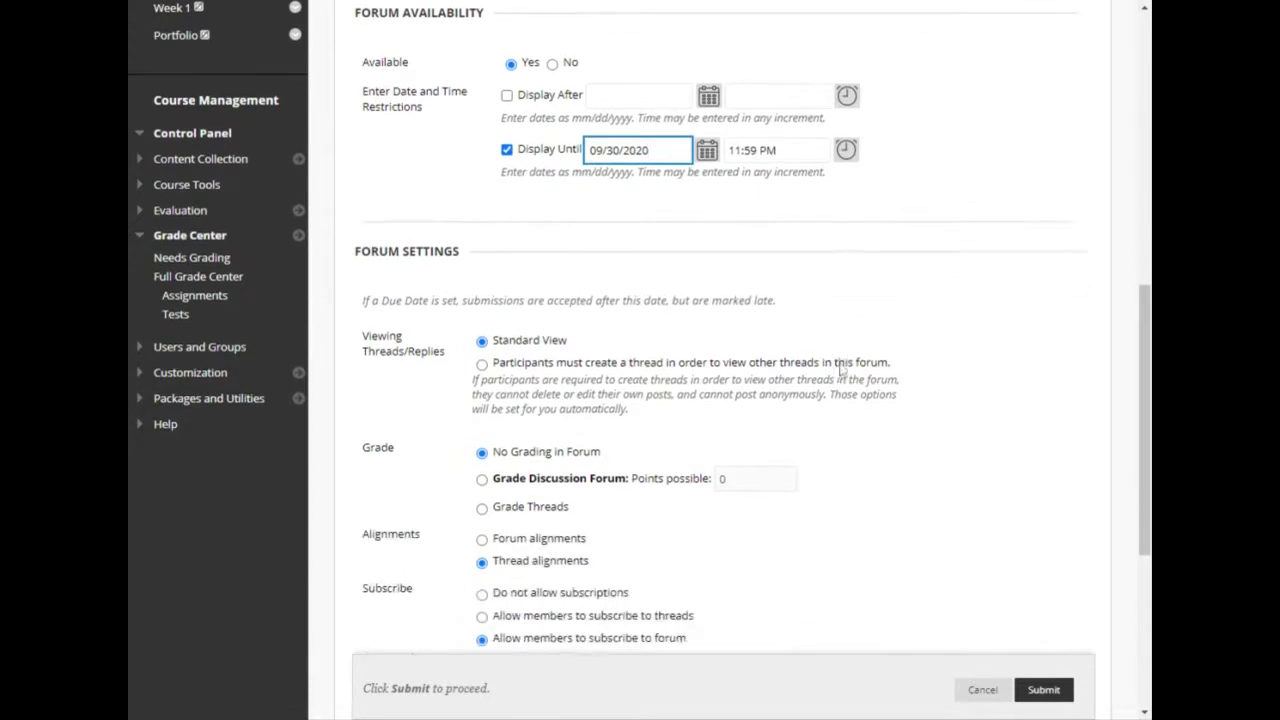
{"action": "scroll", "coordinate": [840, 368], "scroll_direction": "down", "scroll_amount": 1}
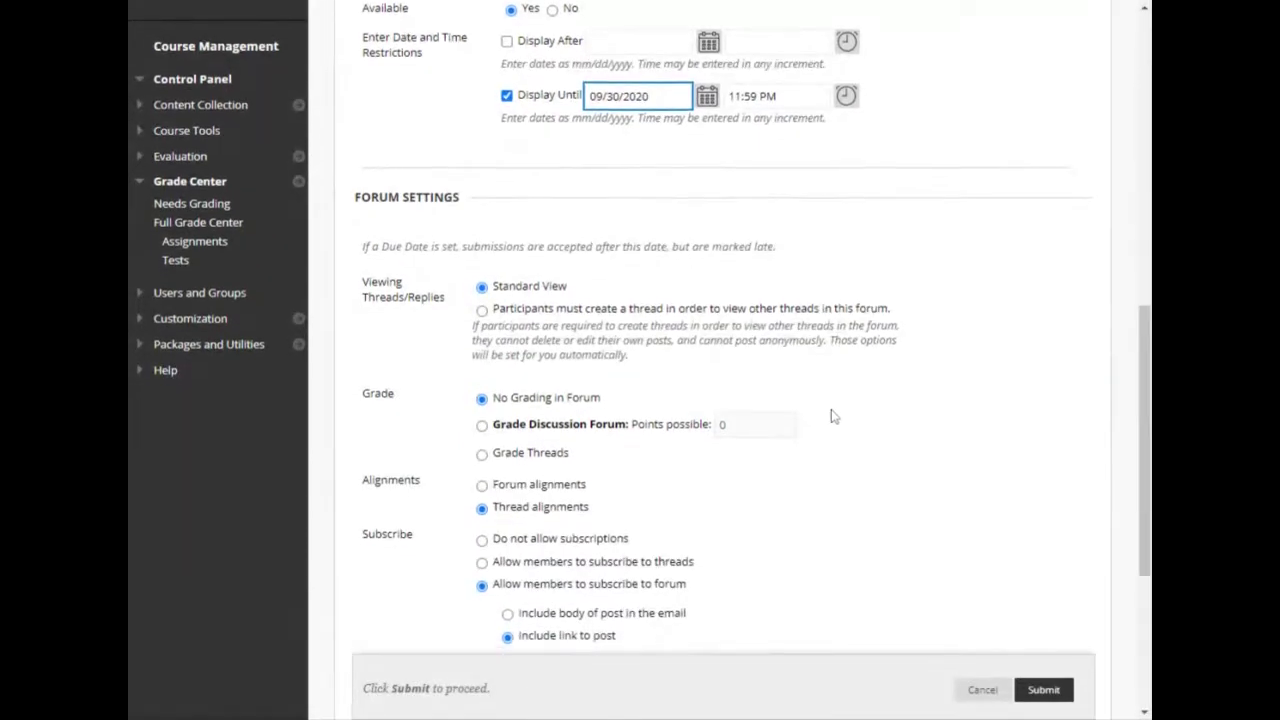
{"action": "scroll", "coordinate": [834, 416], "scroll_direction": "down", "scroll_amount": 1}
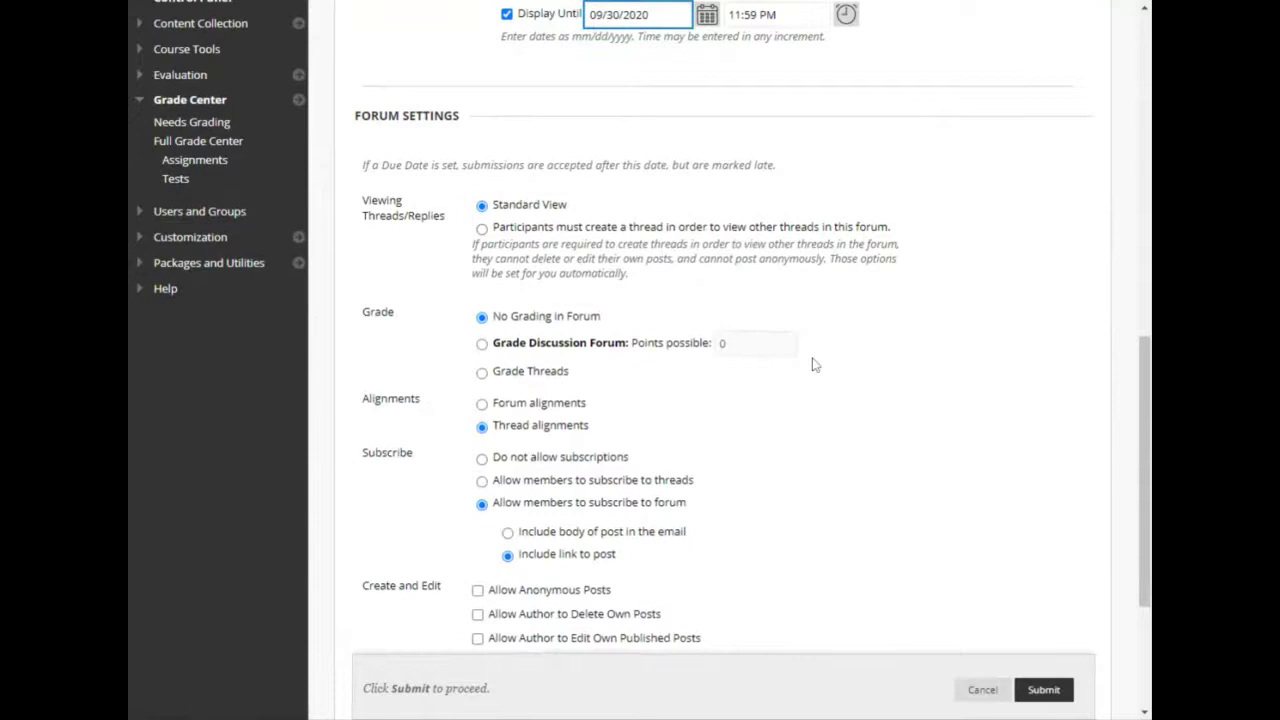
{"action": "scroll", "coordinate": [815, 365], "scroll_direction": "down", "scroll_amount": 1}
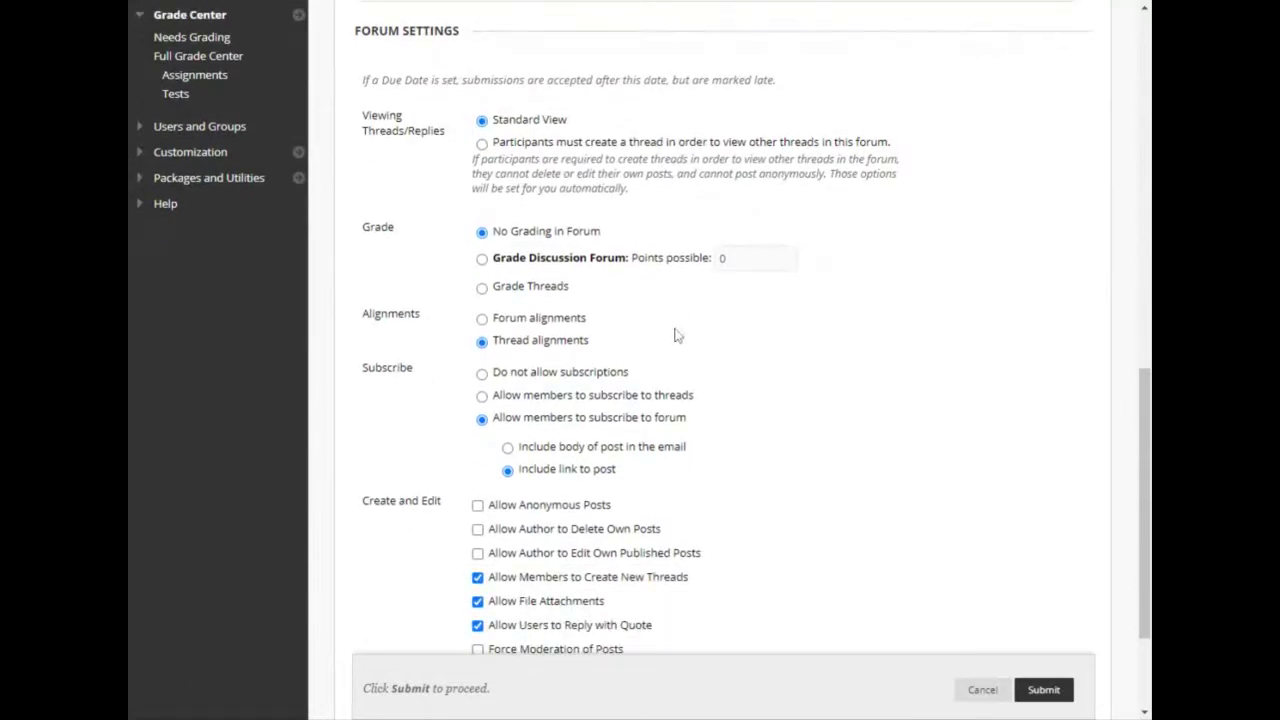
{"action": "left_click", "coordinate": [482, 258]}
{"action": "left_click", "coordinate": [896, 290]}
{"action": "double_click", "coordinate": [722, 258]}
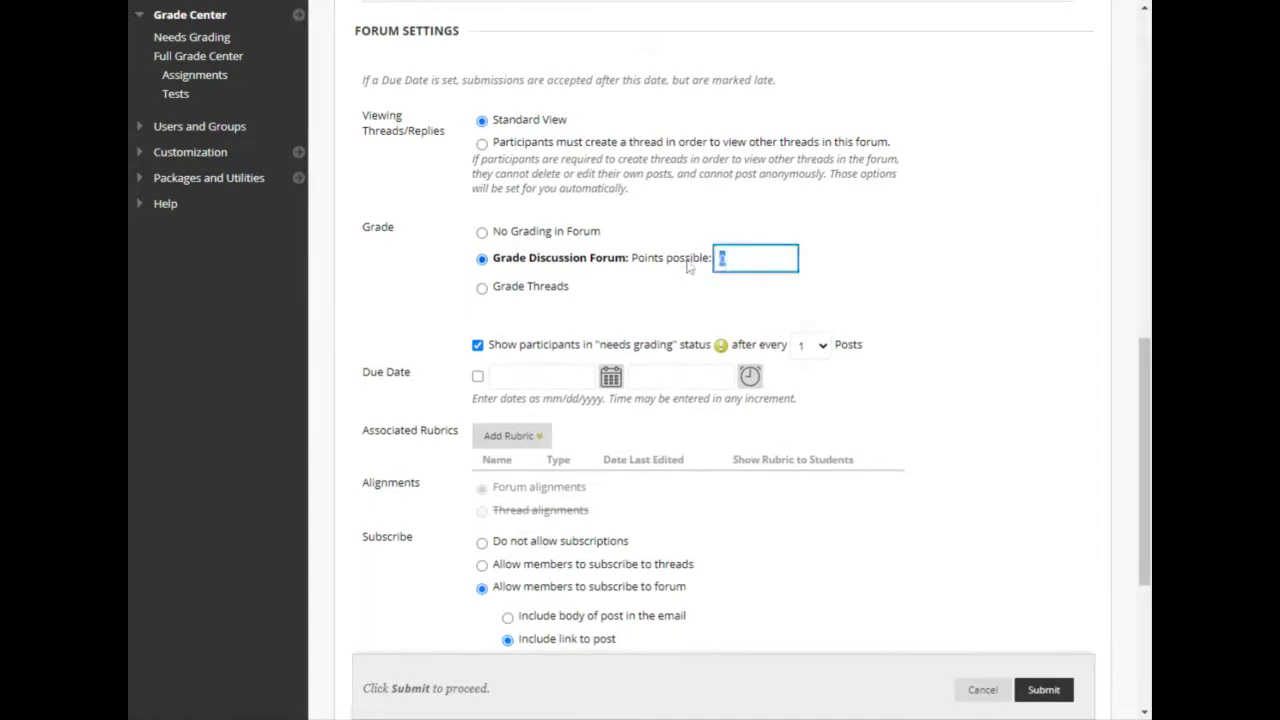
{"action": "type", "text": "10"}
Submit the new forum, leaving its due date, rubric, subscription and posting options as they are
{"action": "scroll", "coordinate": [640, 445], "scroll_direction": "down", "scroll_amount": 1}
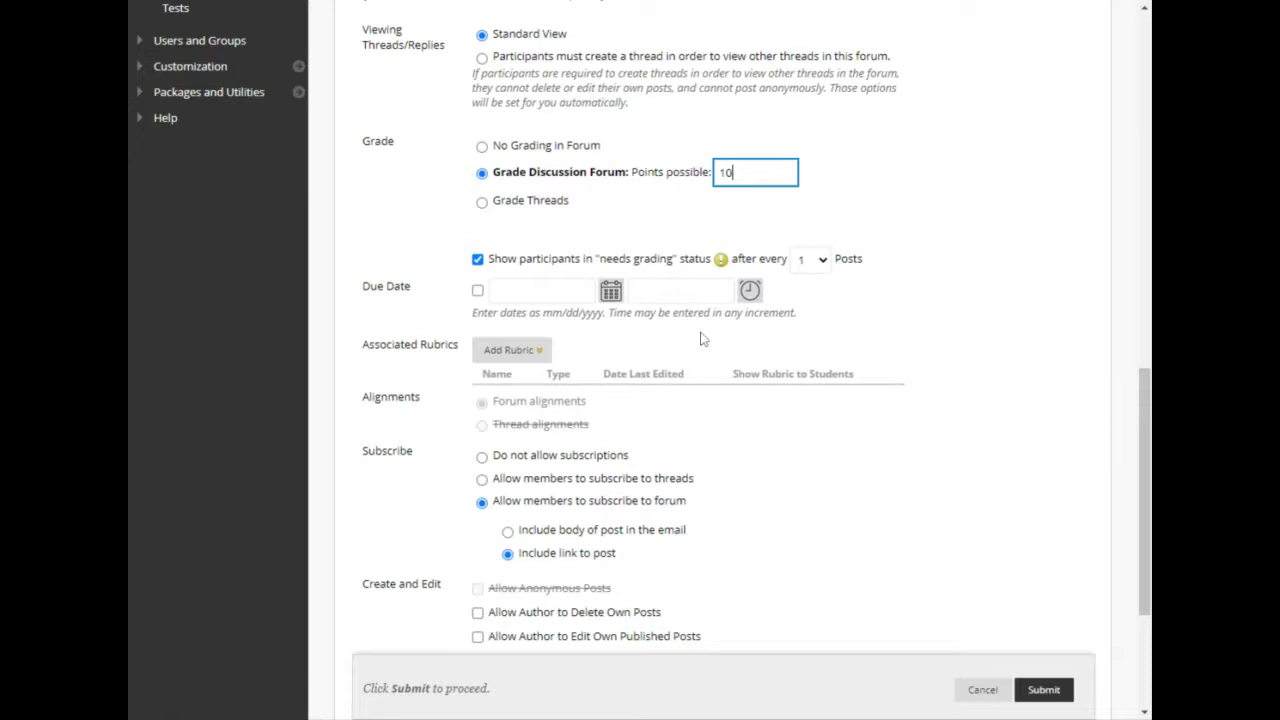
{"action": "scroll", "coordinate": [709, 397], "scroll_direction": "down", "scroll_amount": 5}
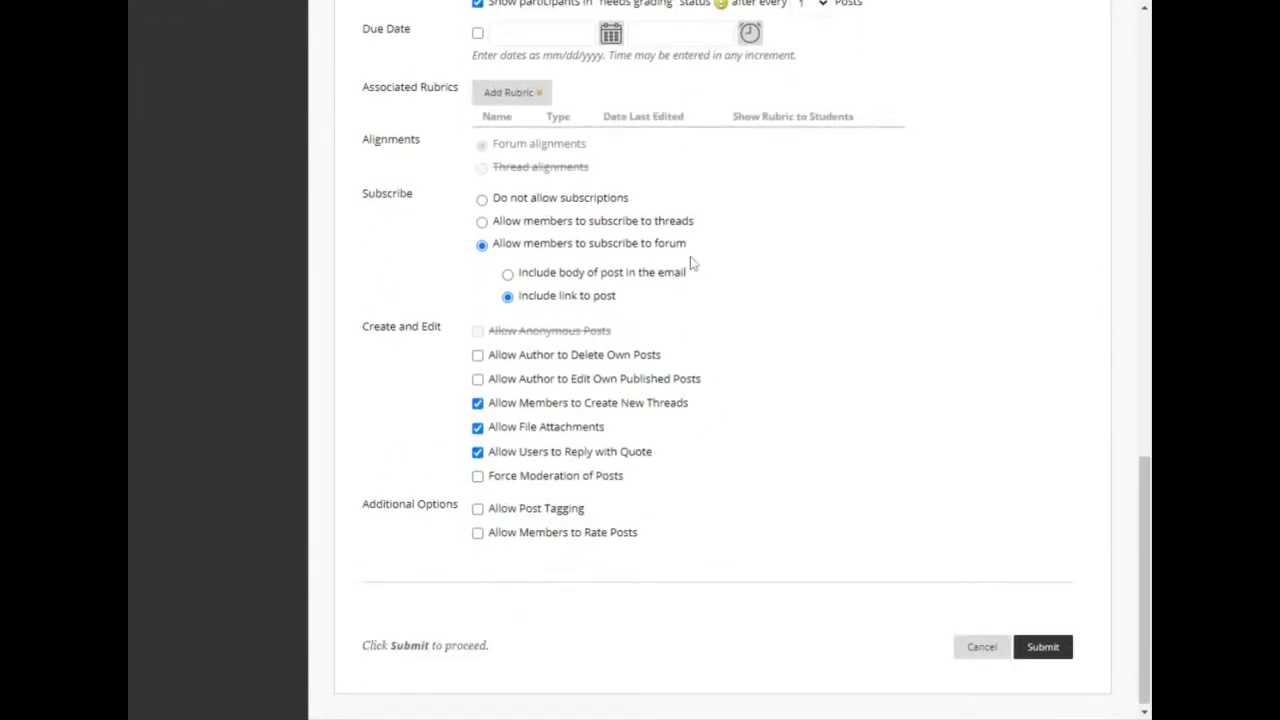
{"action": "left_click", "coordinate": [1042, 645]}
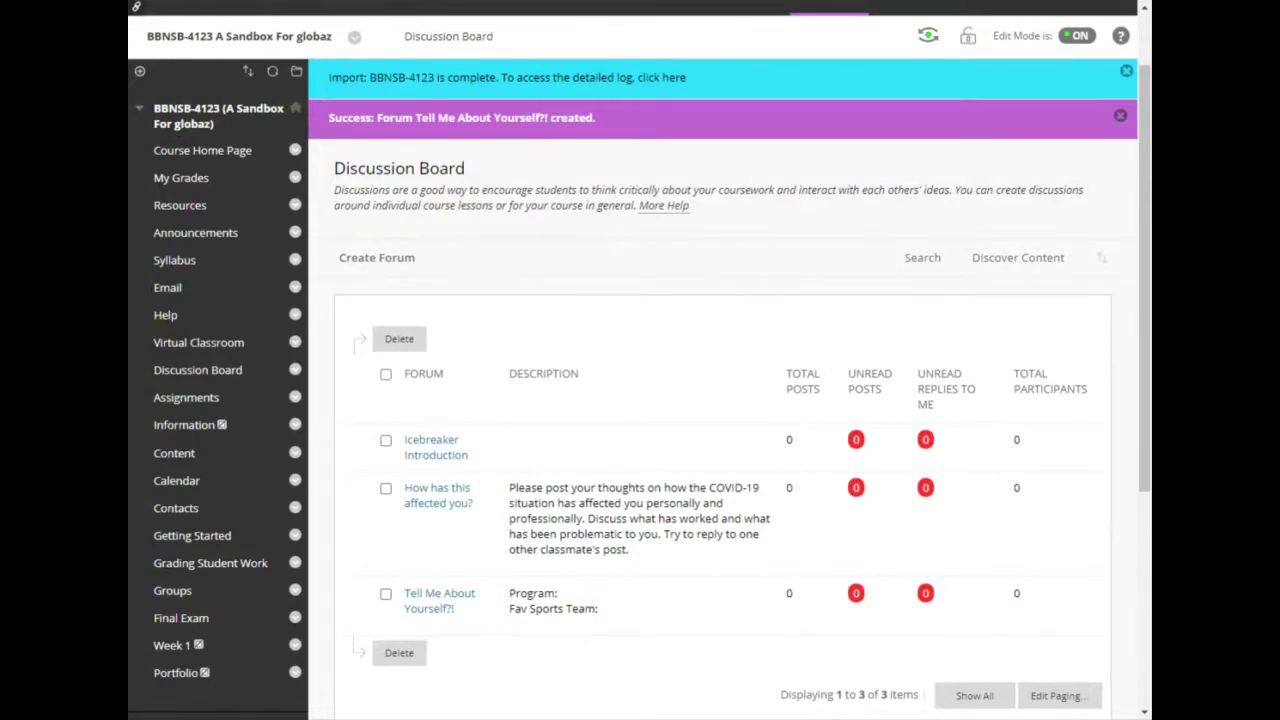
Enter student preview and view the "Tell Me About Yourself?!" forum on the Discussion Board
{"action": "scroll", "coordinate": [677, 374], "scroll_direction": "up", "scroll_amount": 2}
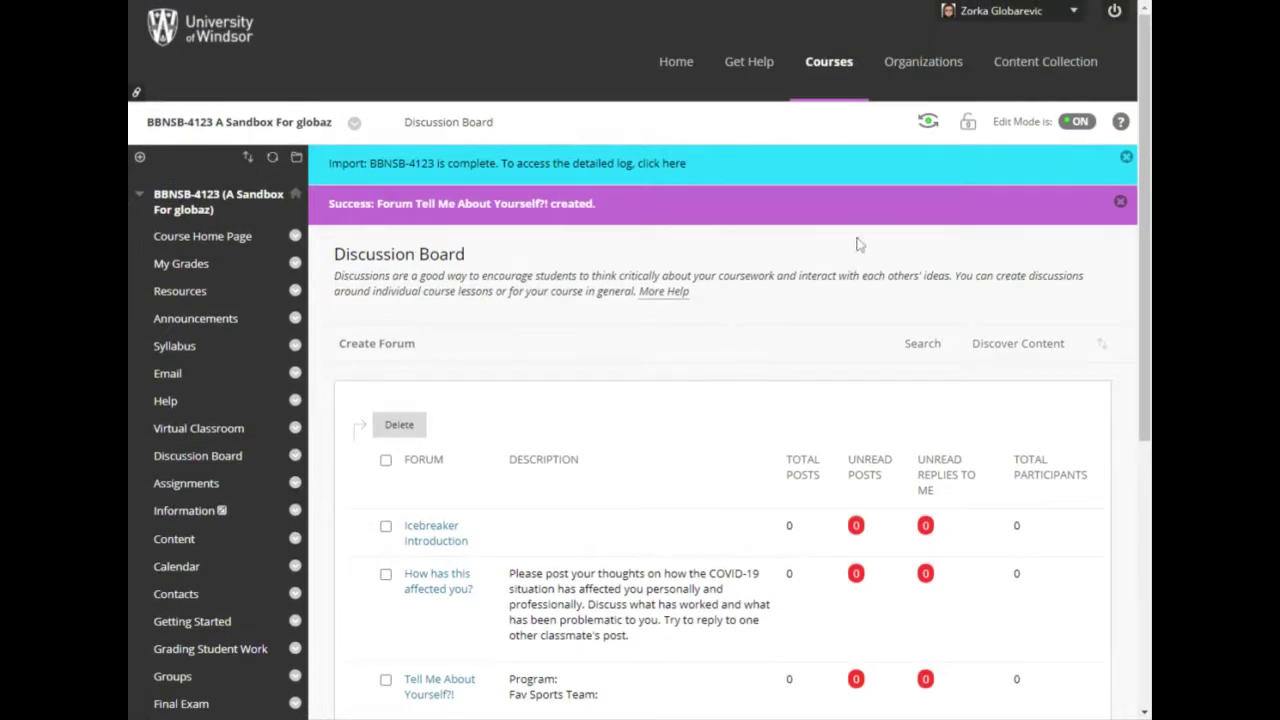
{"action": "left_click", "coordinate": [929, 124]}
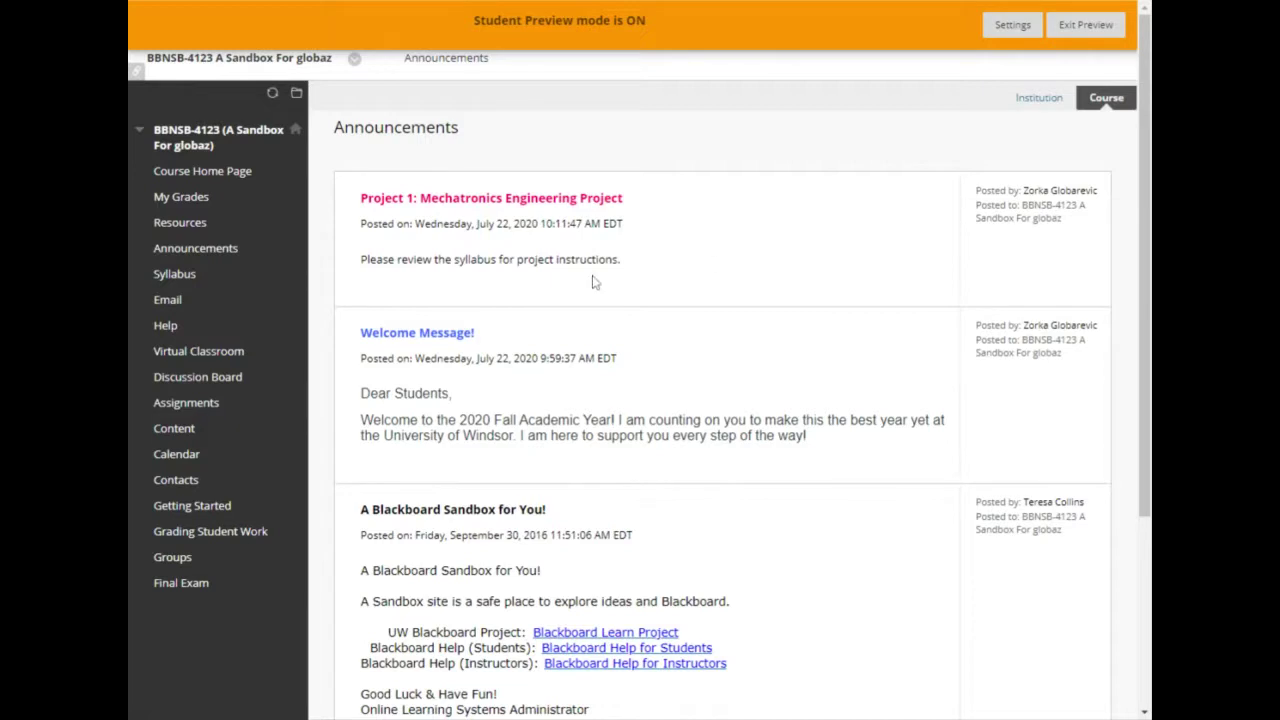
{"action": "left_click", "coordinate": [231, 390]}
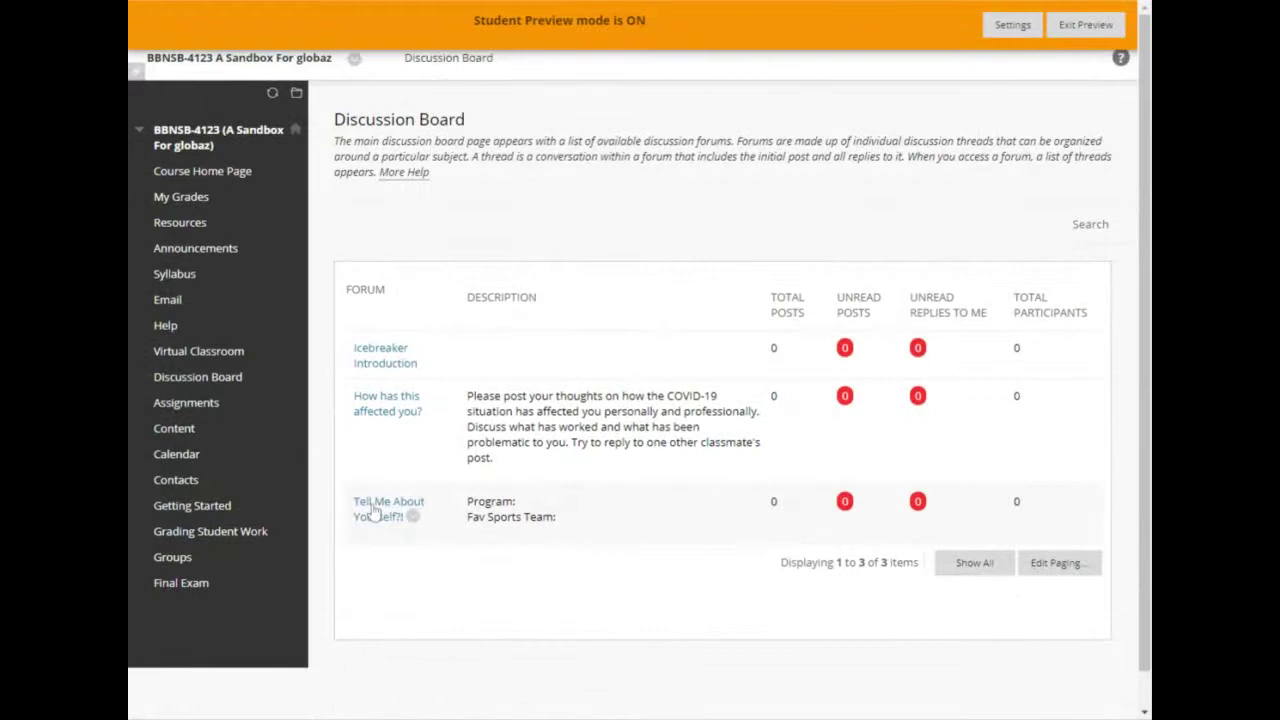
{"action": "left_click", "coordinate": [373, 511]}
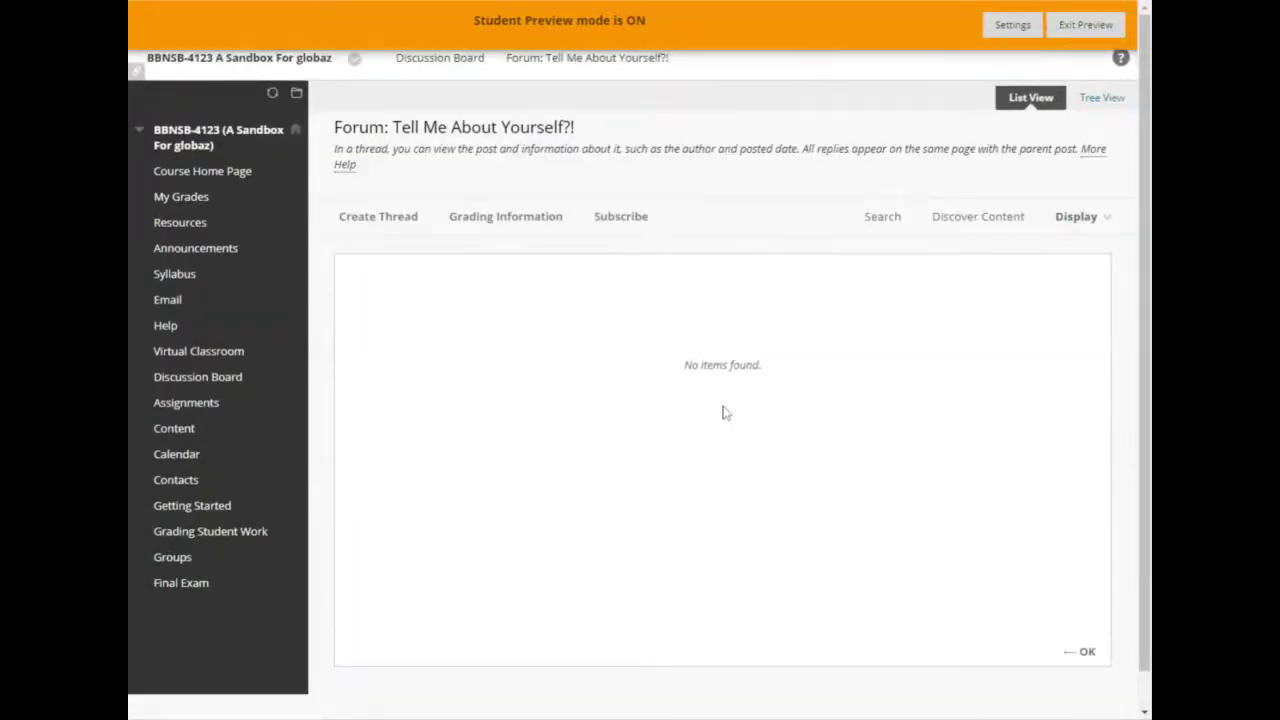
Start a new thread in the forum with the subject "About me!"
{"action": "left_click", "coordinate": [385, 230]}
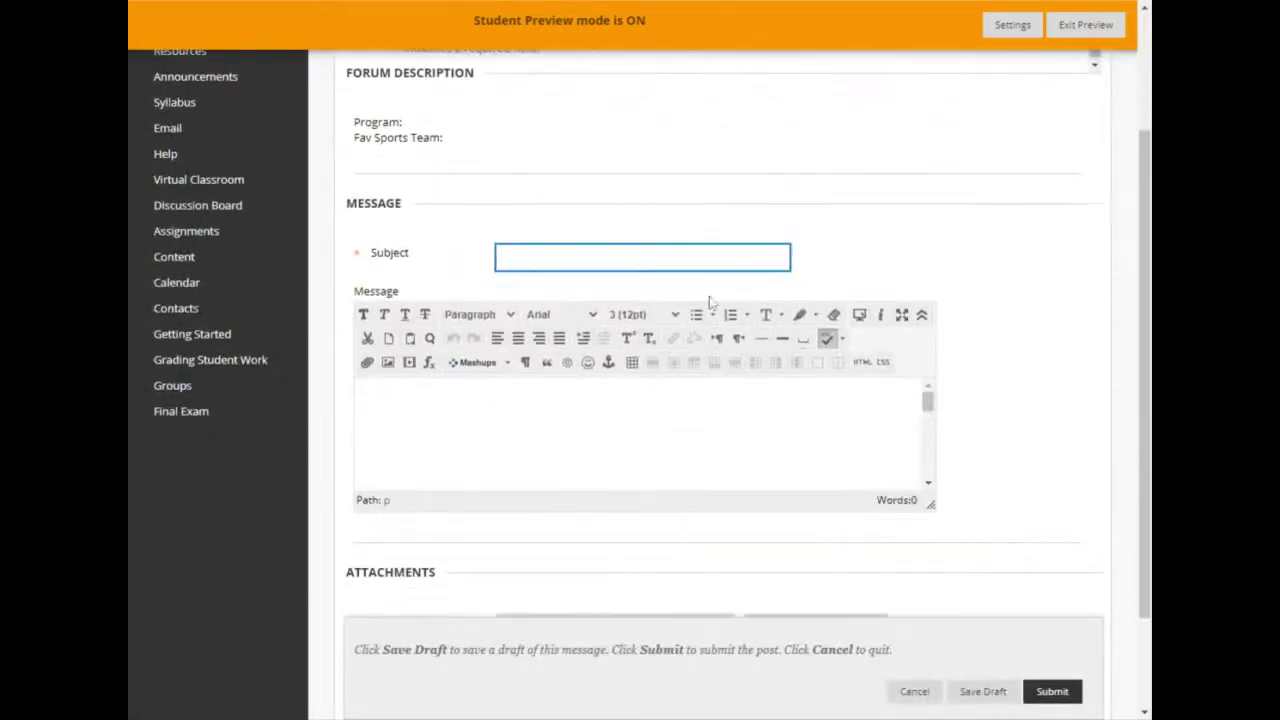
{"action": "type", "text": "About me!"}
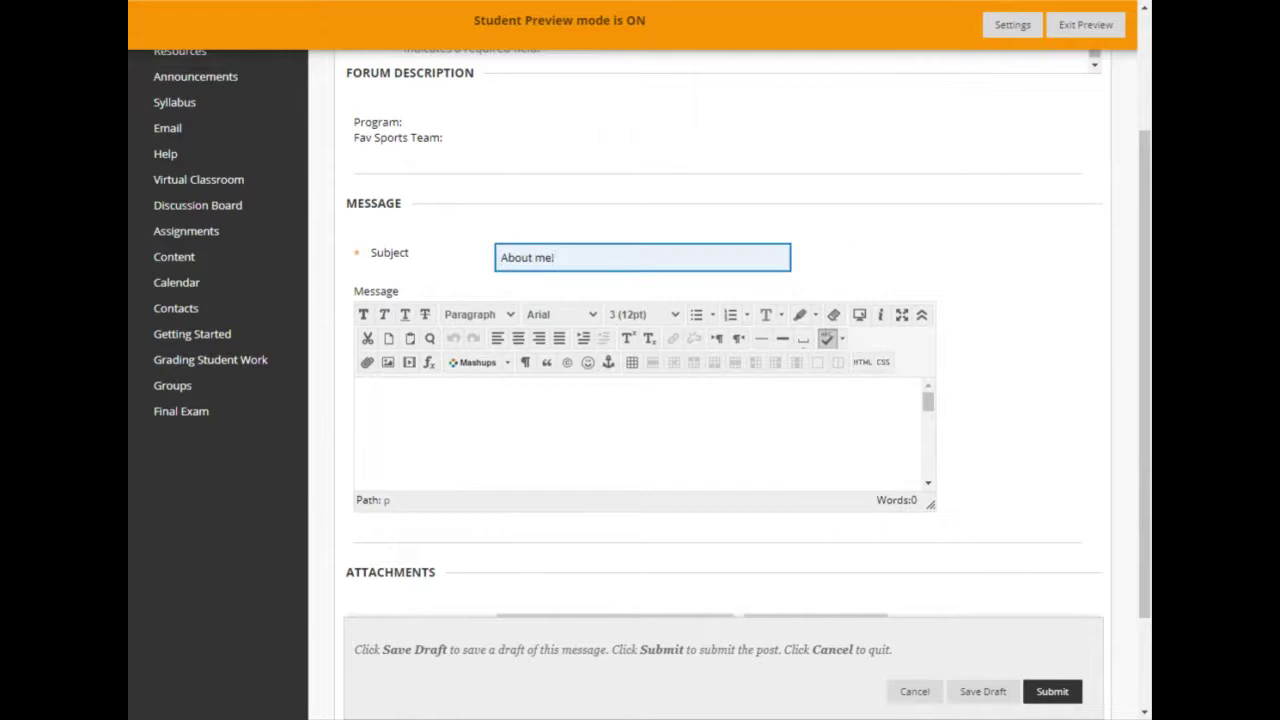
{"action": "key", "text": "Tab"}
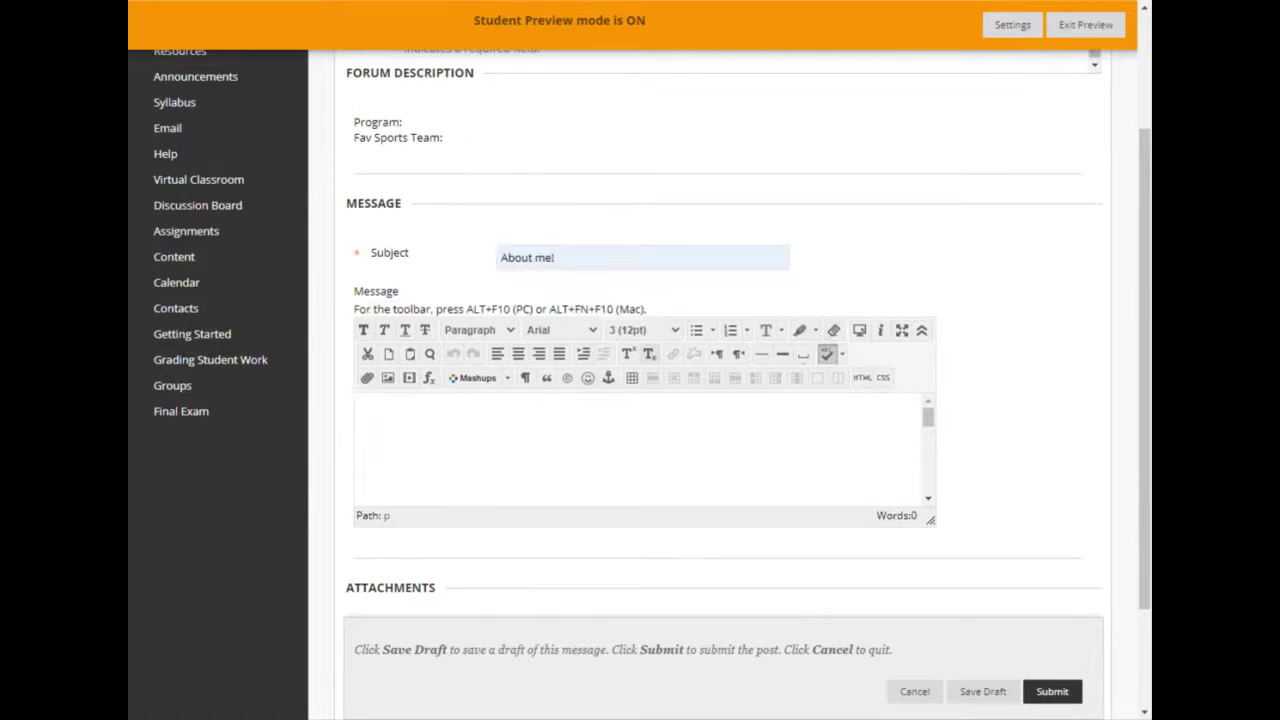
Write the message lines "Program: Engineering" and "Fav Sports Team: FC Bayern Munich", and submit the post
{"action": "type", "text": "Program: Wng"}
{"action": "key", "text": "BackSpace"}
{"action": "key", "text": "BackSpace"}
{"action": "key", "text": "BackSpace"}
{"action": "type", "text": "Engineering"}
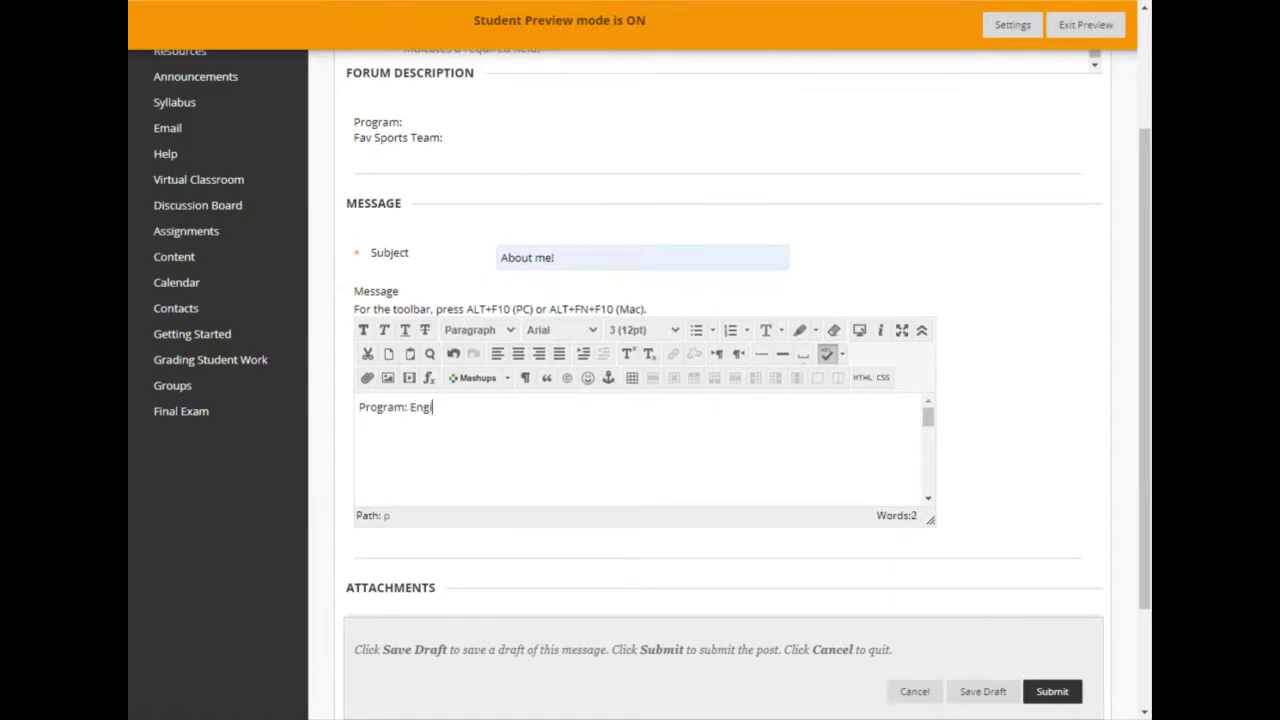
{"action": "key", "text": "Return"}
{"action": "type", "text": "Fav Sports Team:"}
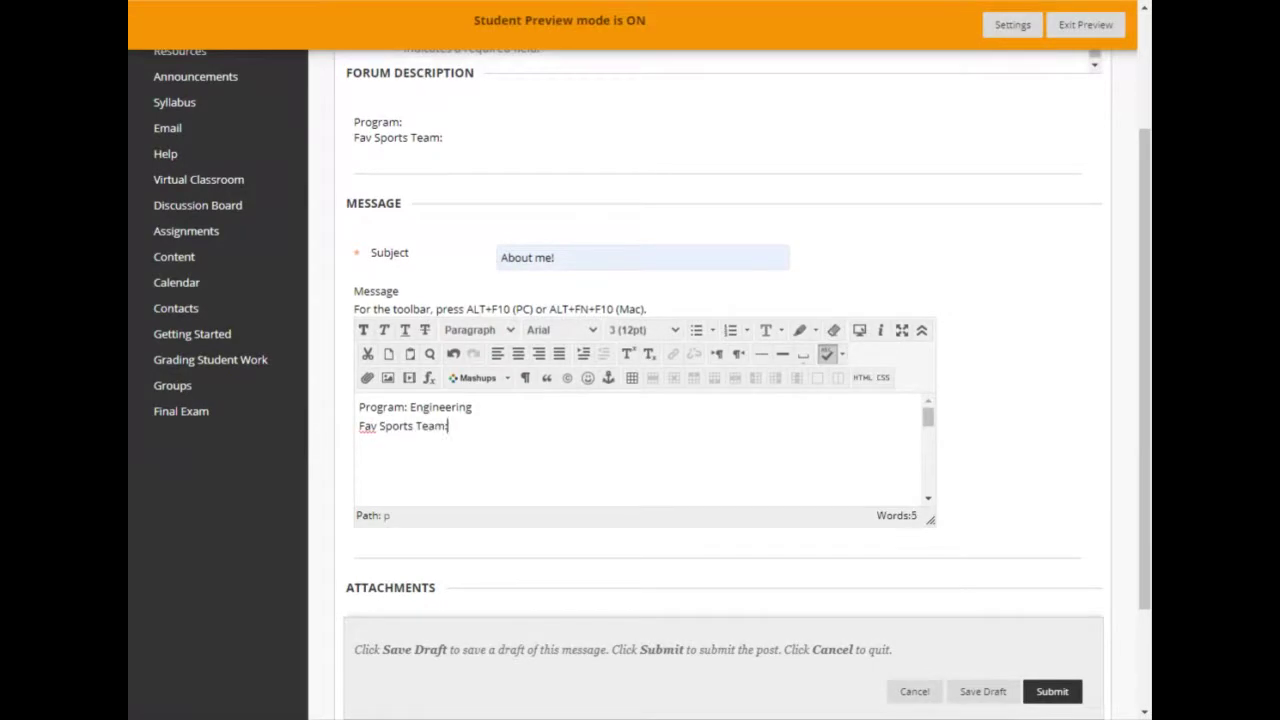
{"action": "type", "text": " FC Bayern Munich"}
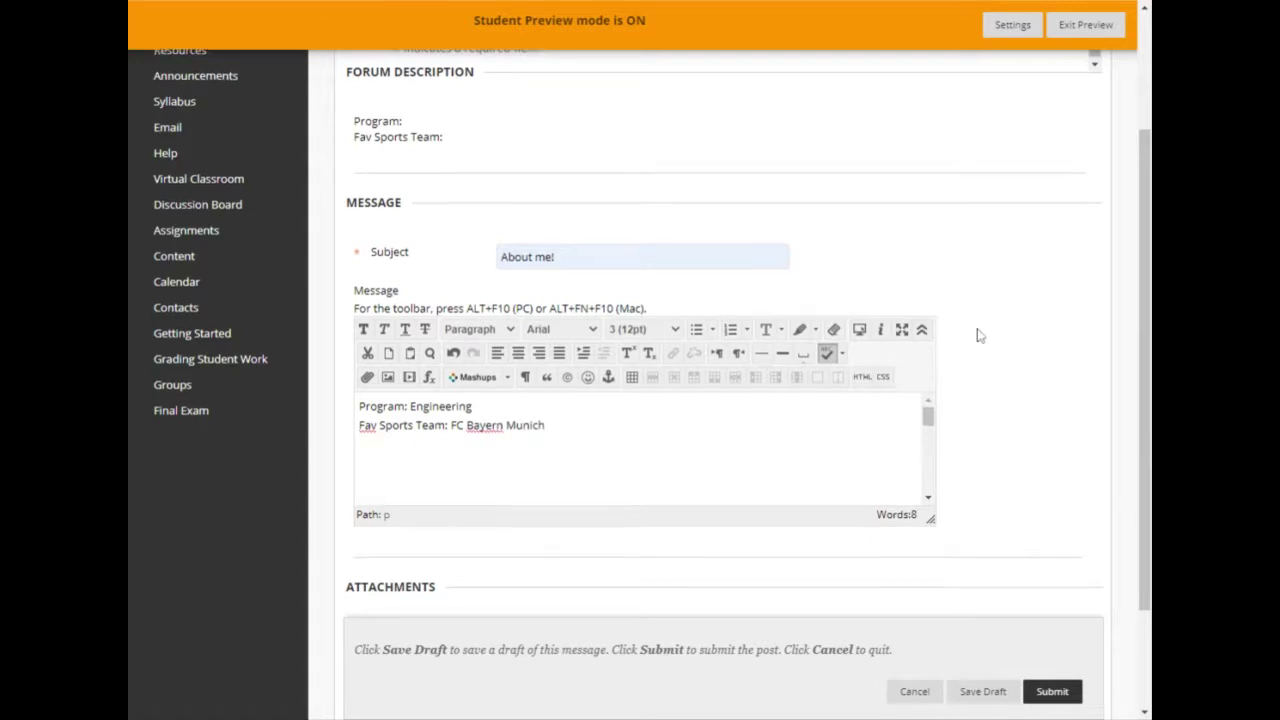
{"action": "scroll", "coordinate": [977, 332], "scroll_direction": "down", "scroll_amount": 3}
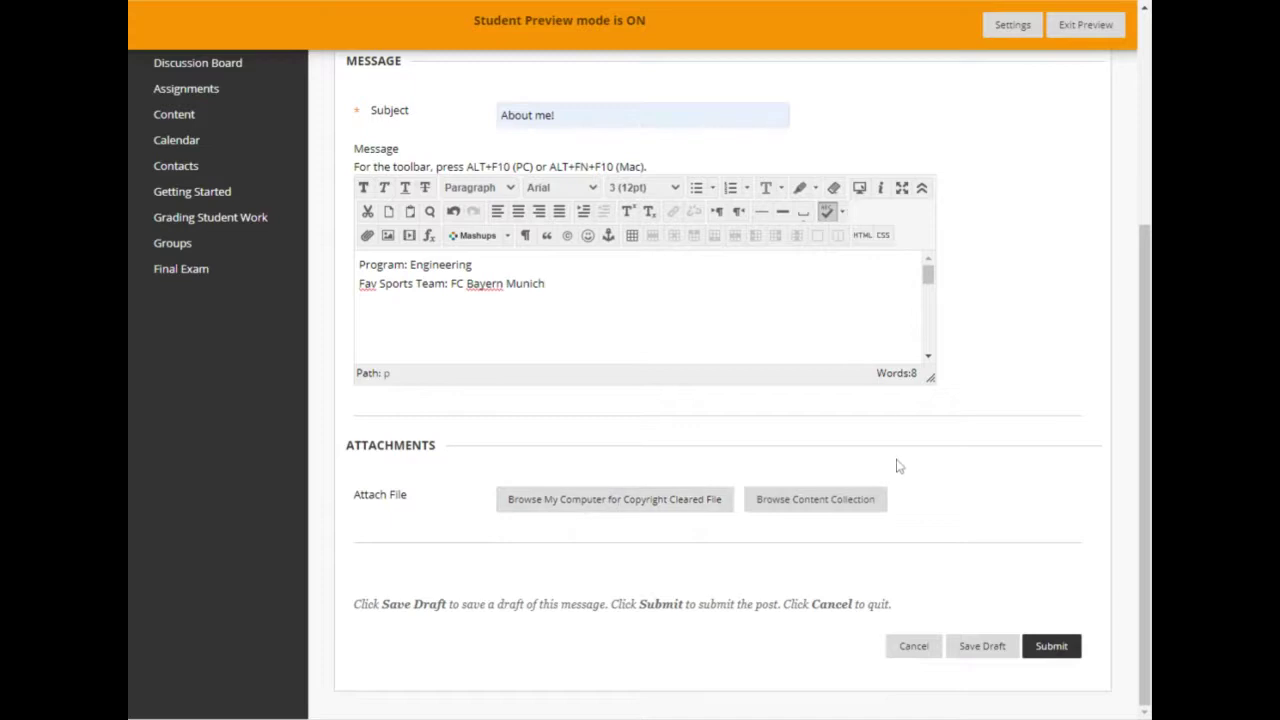
{"action": "left_click", "coordinate": [1055, 646]}
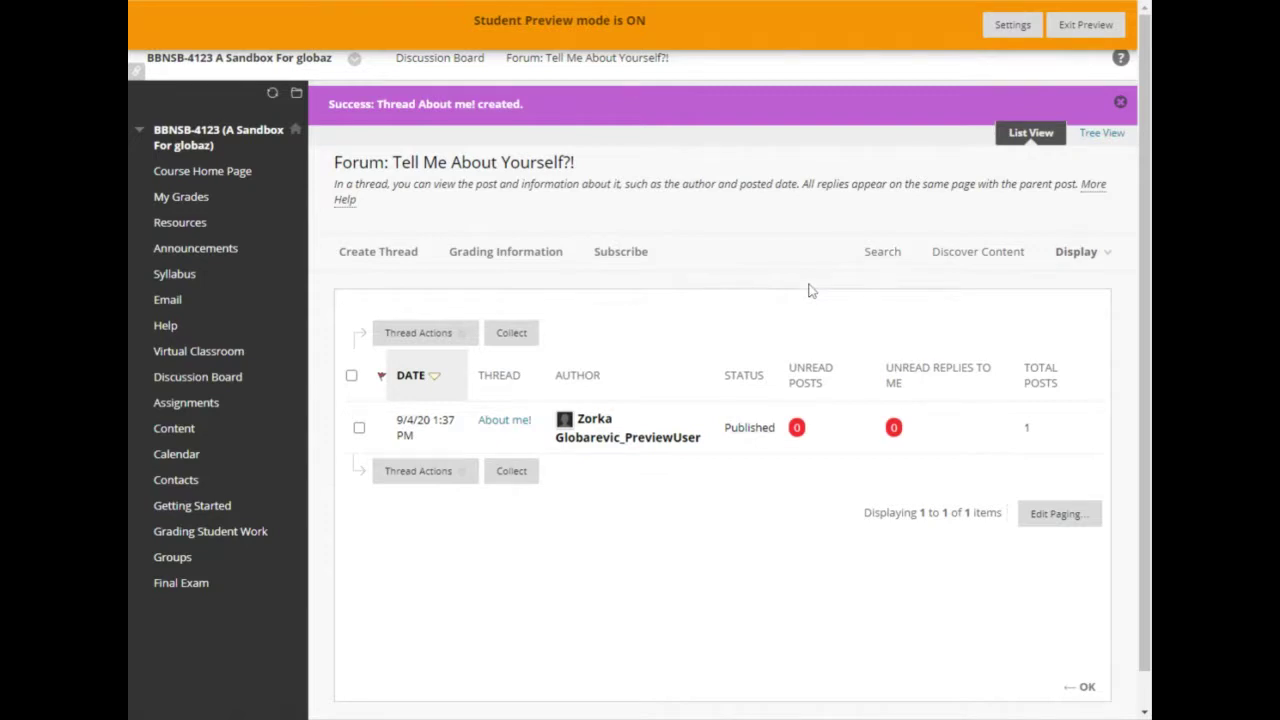
Exit student preview, keeping the preview user and all data
{"action": "left_click", "coordinate": [1085, 25]}
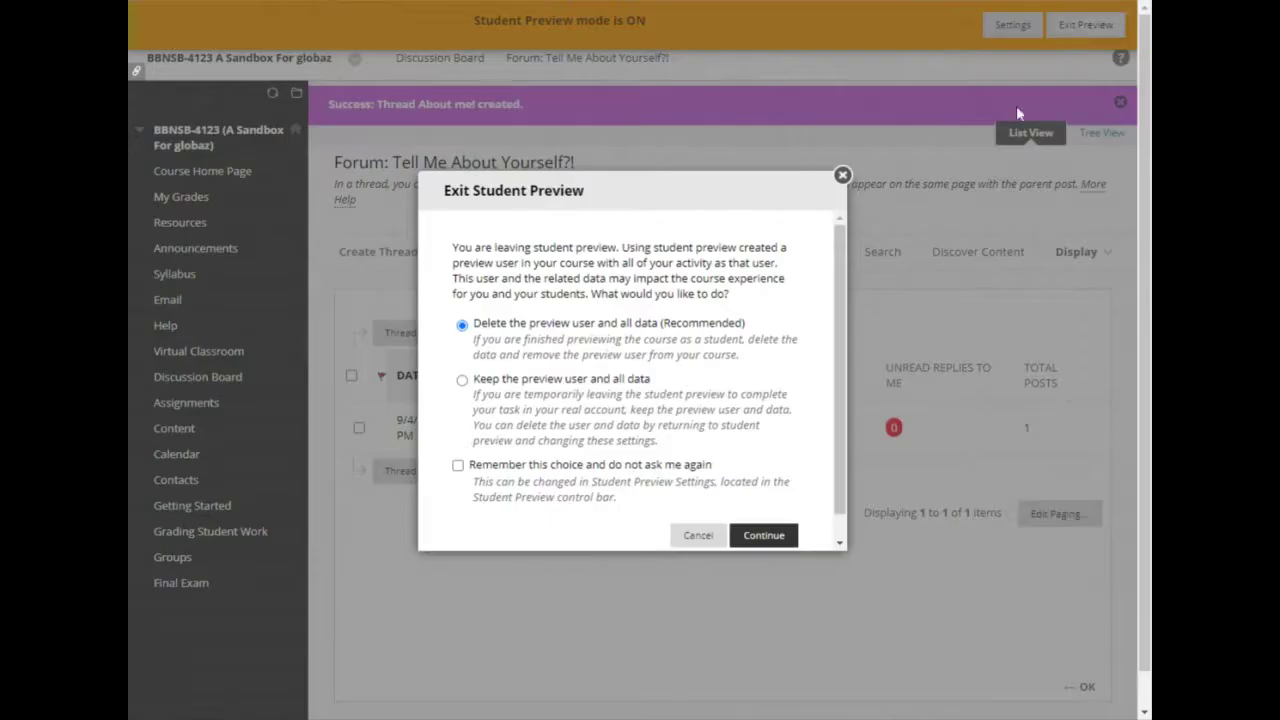
{"action": "left_click", "coordinate": [462, 380]}
{"action": "left_click", "coordinate": [762, 534]}
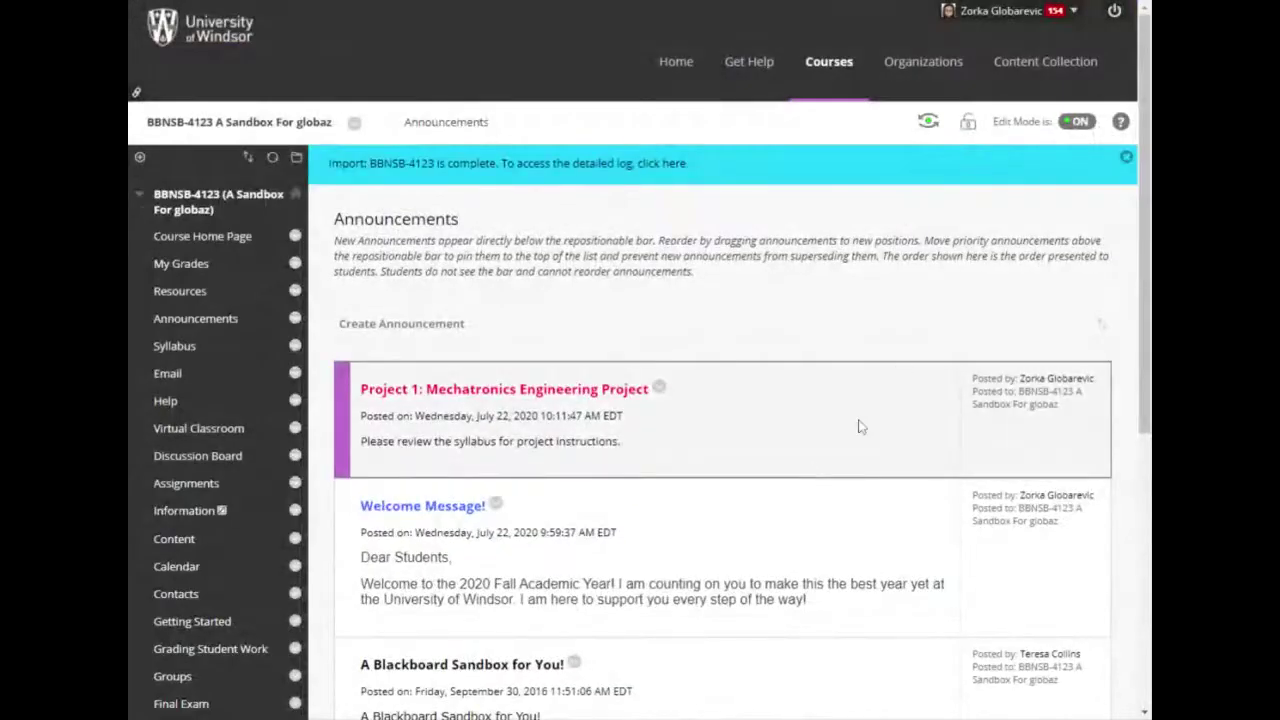
In the Full Grade Center, open the preview user's activity for grading in the "Tell Me About Yourself?!" column
{"action": "scroll", "coordinate": [214, 455], "scroll_direction": "down", "scroll_amount": 5}
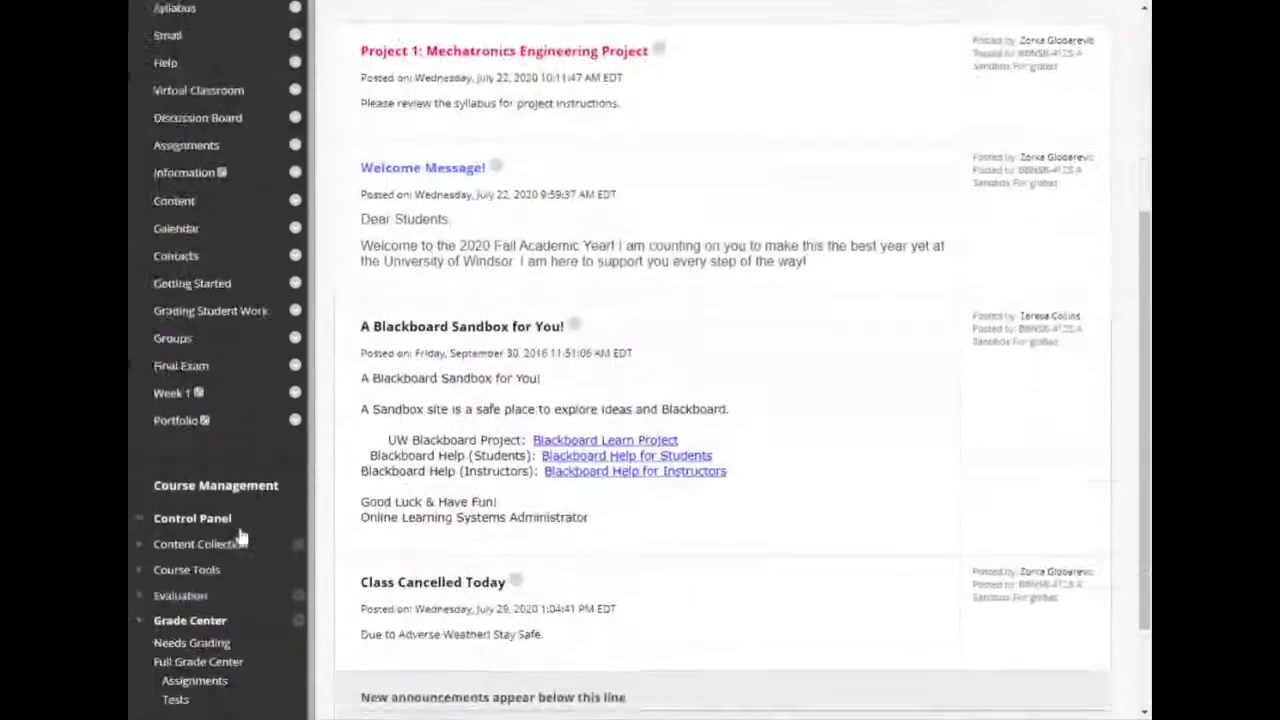
{"action": "left_click", "coordinate": [212, 533]}
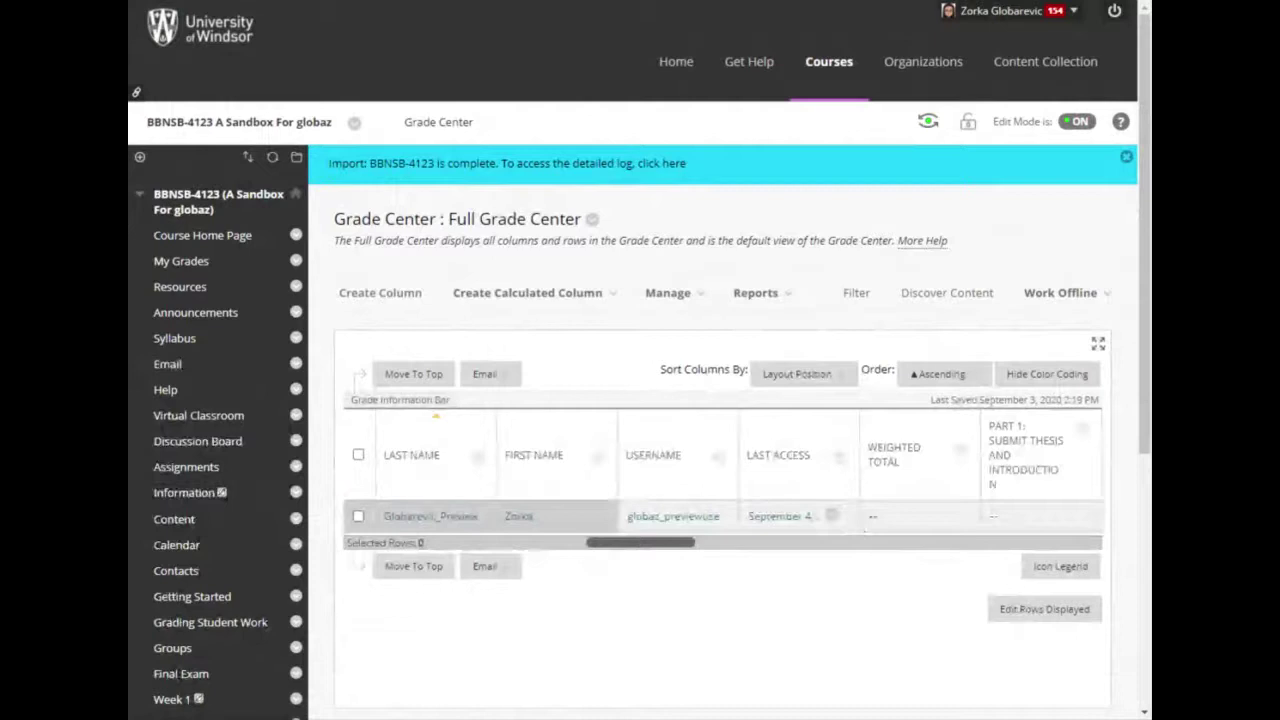
{"action": "left_click_drag", "start_coordinate": [622, 542], "coordinate": [1027, 537]}
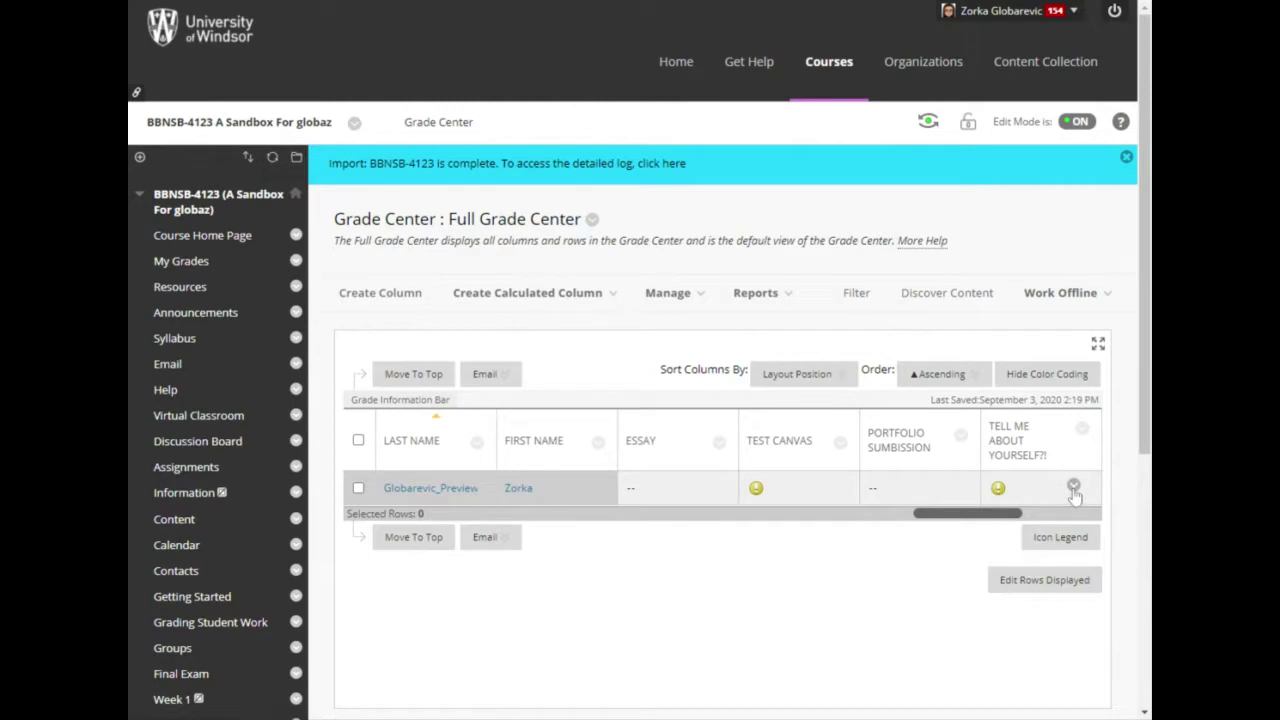
{"action": "left_click", "coordinate": [1073, 487]}
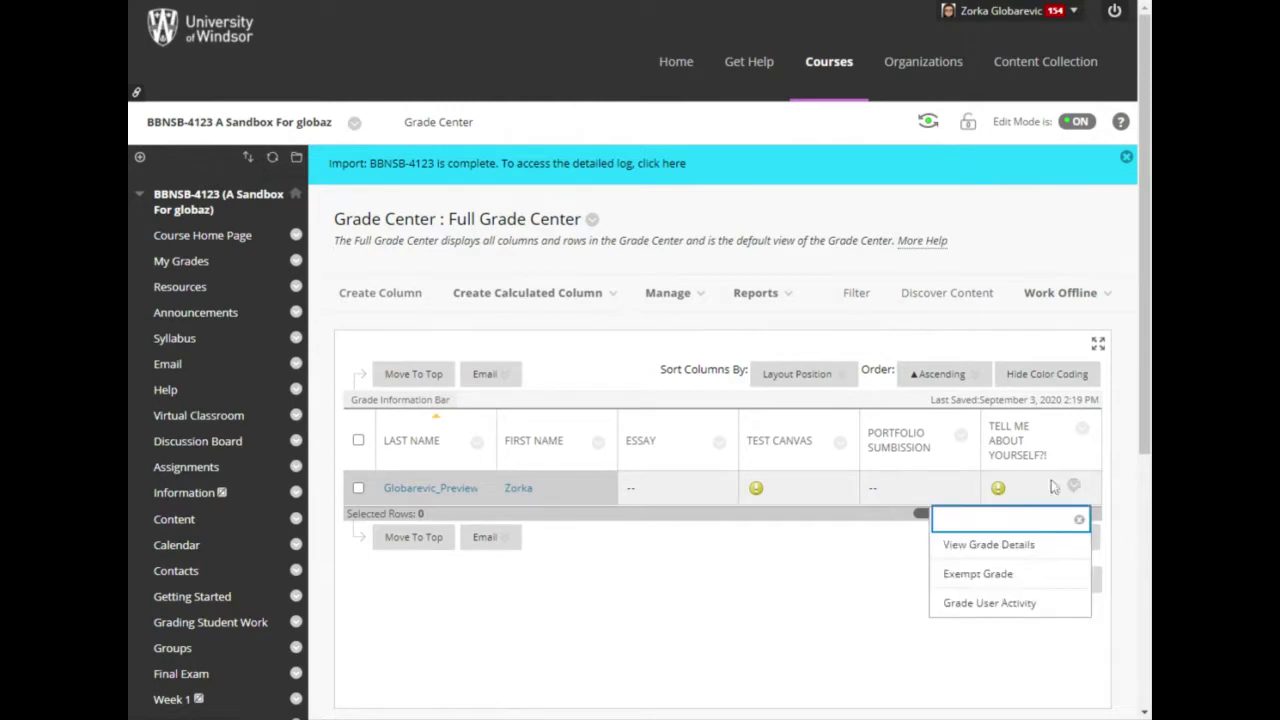
{"action": "left_click", "coordinate": [1034, 606]}
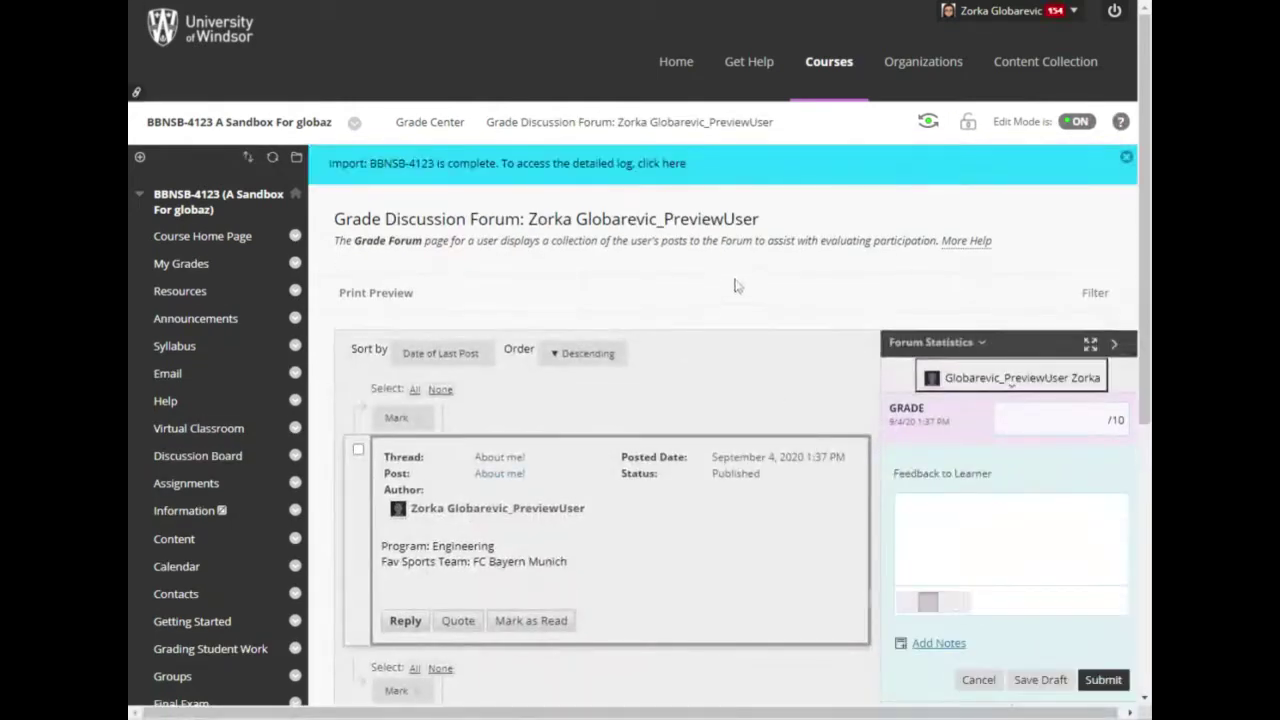
Give the preview user's forum post a grade of 8 out of 10 and submit it
{"action": "scroll", "coordinate": [777, 343], "scroll_direction": "down", "scroll_amount": 1}
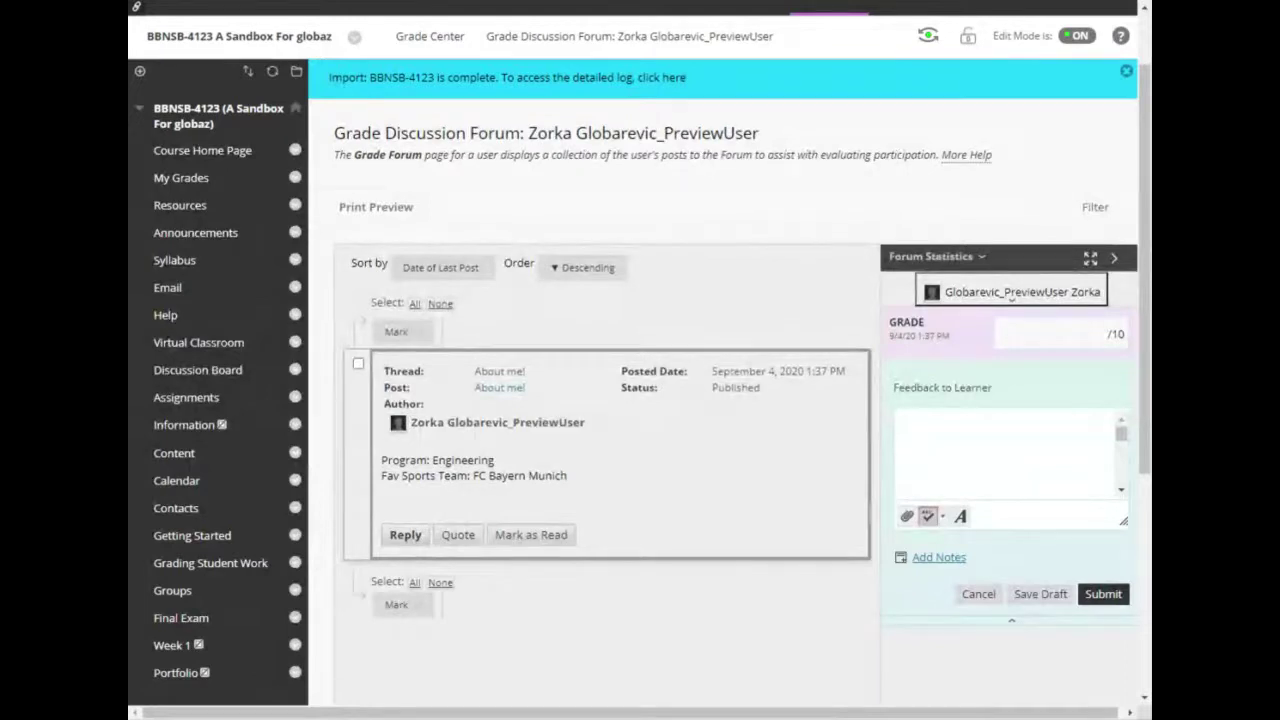
{"action": "left_click", "coordinate": [1102, 335]}
{"action": "type", "text": "8"}
{"action": "left_click", "coordinate": [1101, 335]}
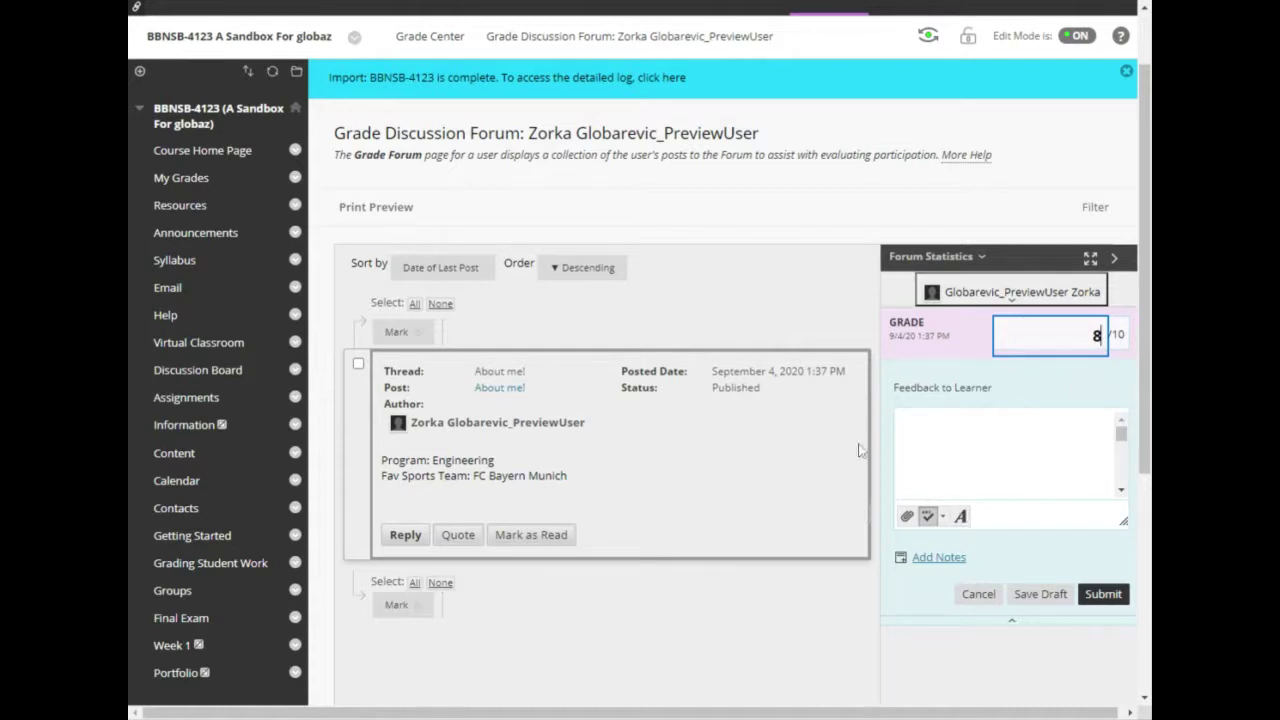
{"action": "left_click", "coordinate": [1103, 594]}
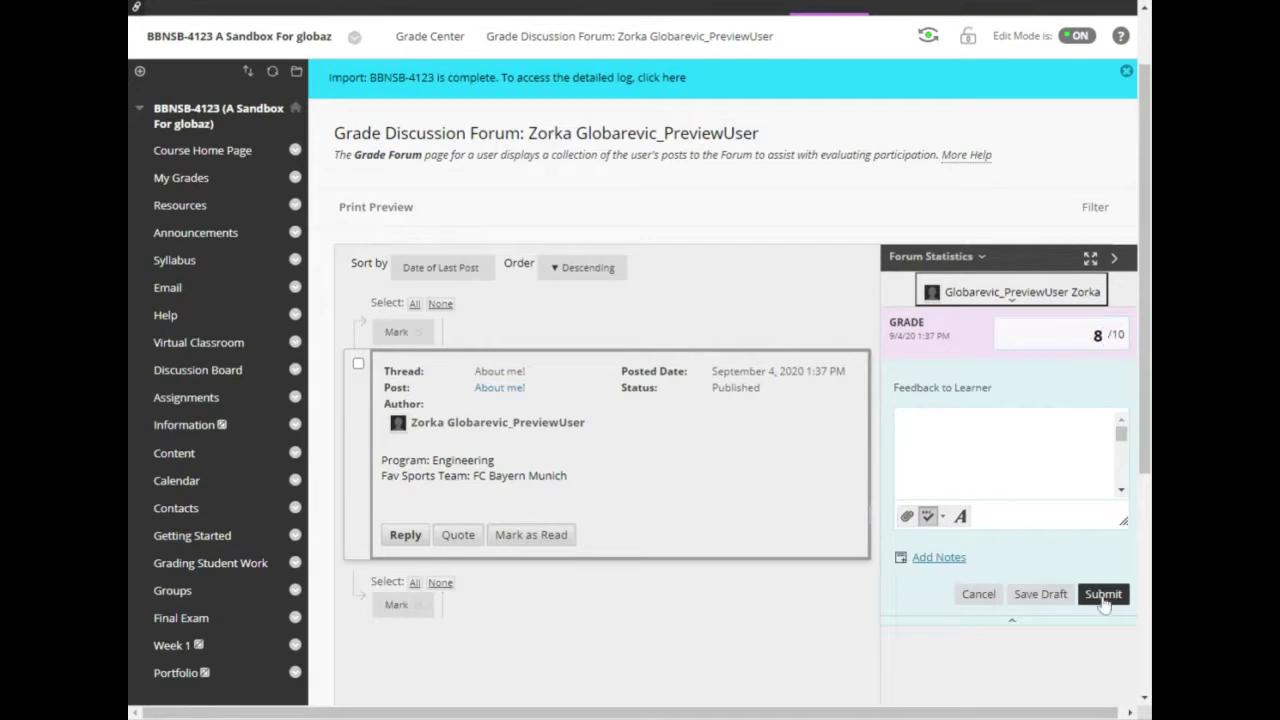
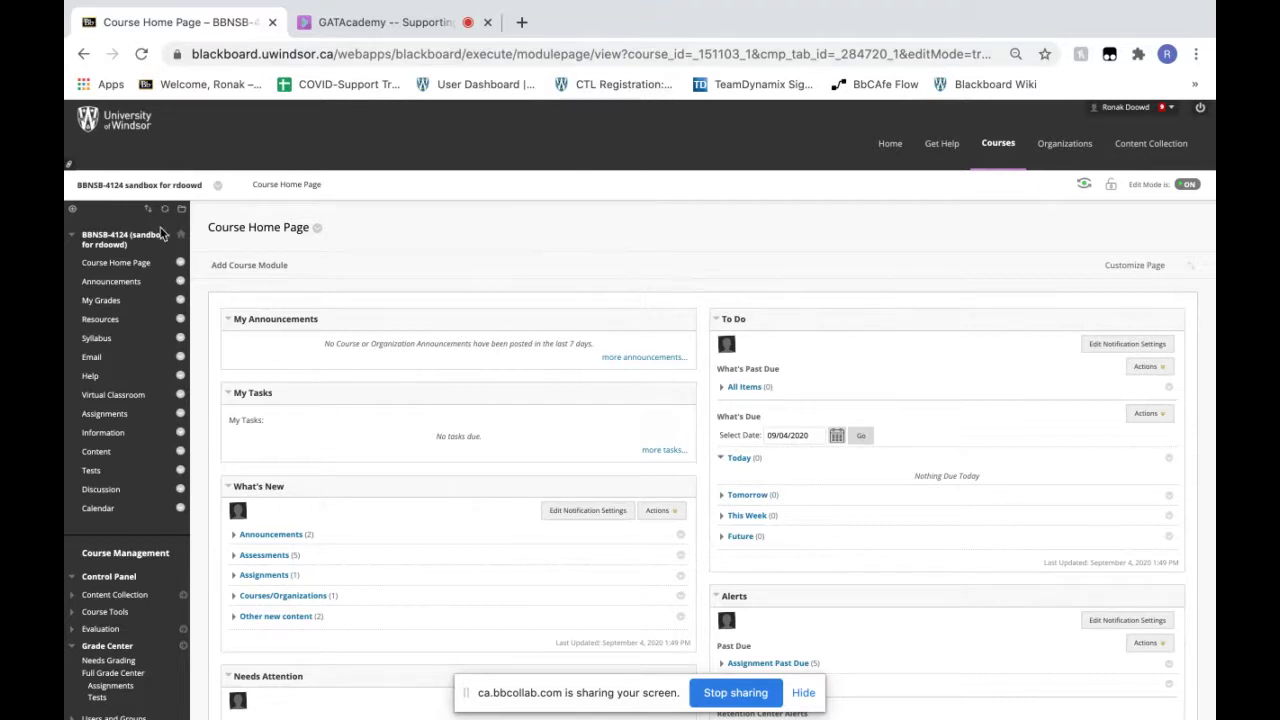
Open the BBNSB-4124 sandbox's Assignments area, view it with Edit Mode off, and turn Edit Mode back on
{"action": "left_click", "coordinate": [100, 416]}
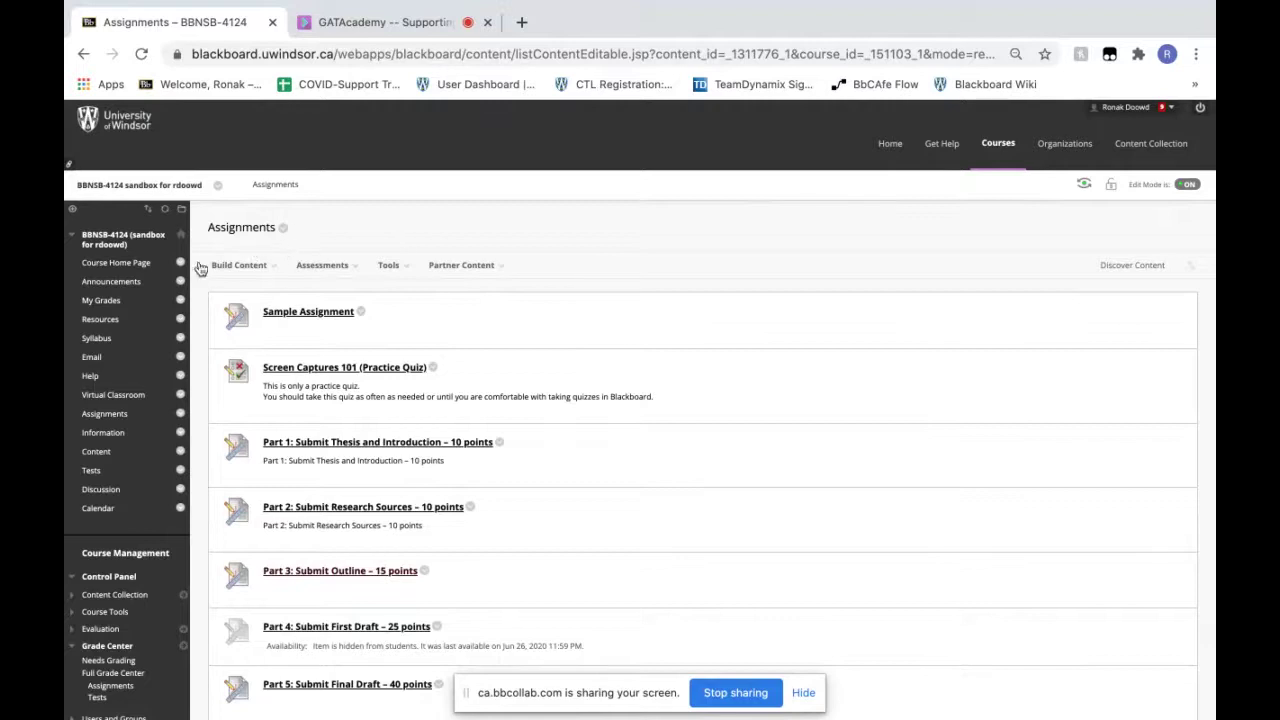
{"action": "left_click", "coordinate": [1188, 185]}
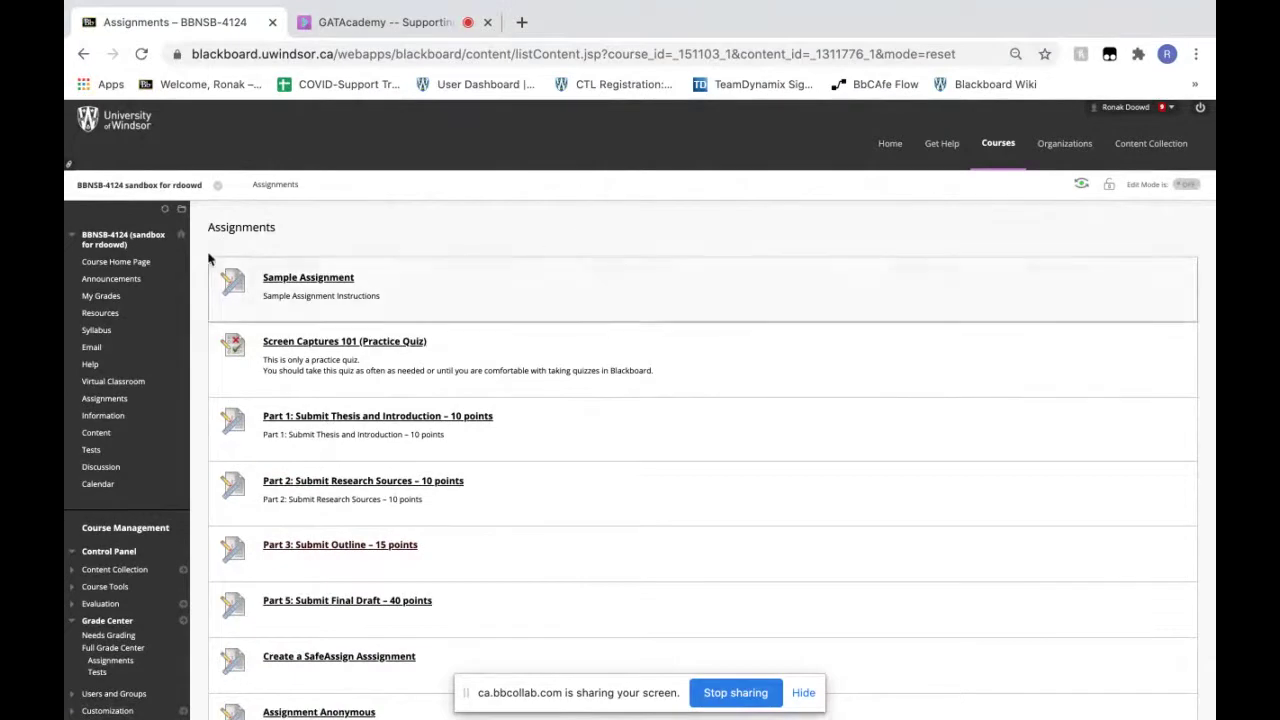
{"action": "left_click", "coordinate": [1187, 189]}
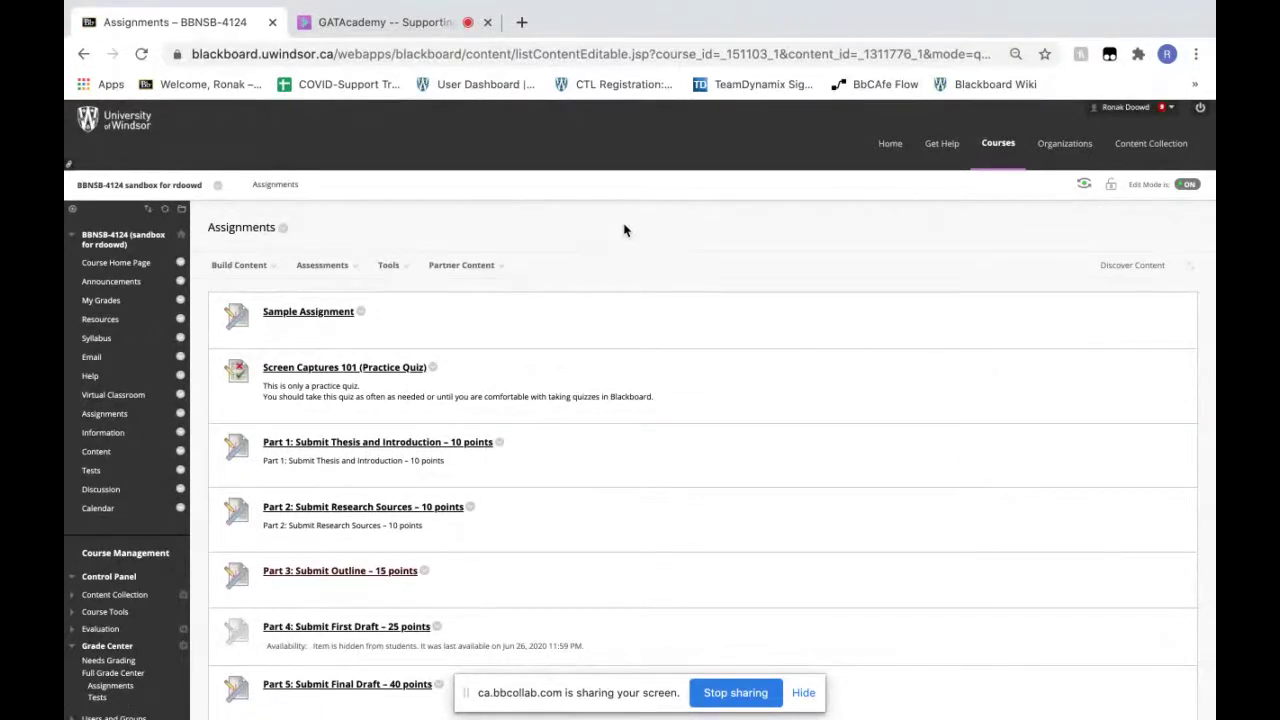
Create a new assignment in the Assignments area and name it "Assignment 1 - PESTEL Analysis"
{"action": "left_click", "coordinate": [349, 263]}
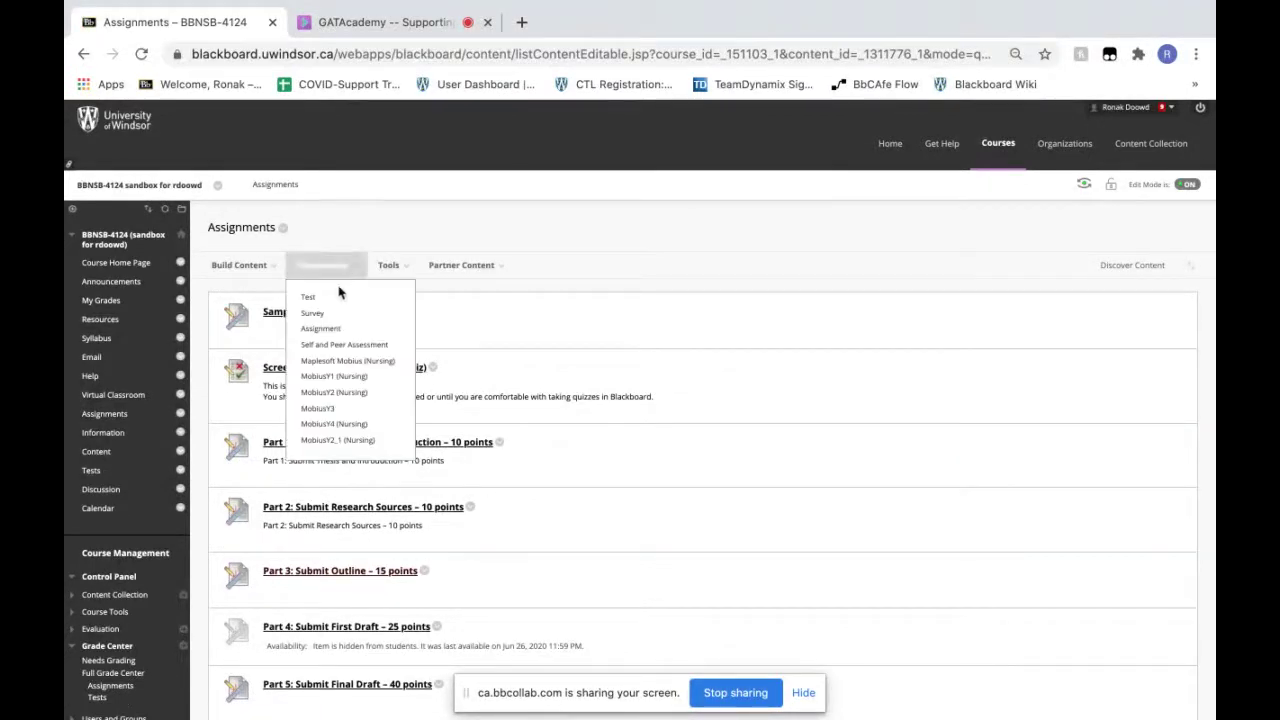
{"action": "left_click", "coordinate": [325, 329]}
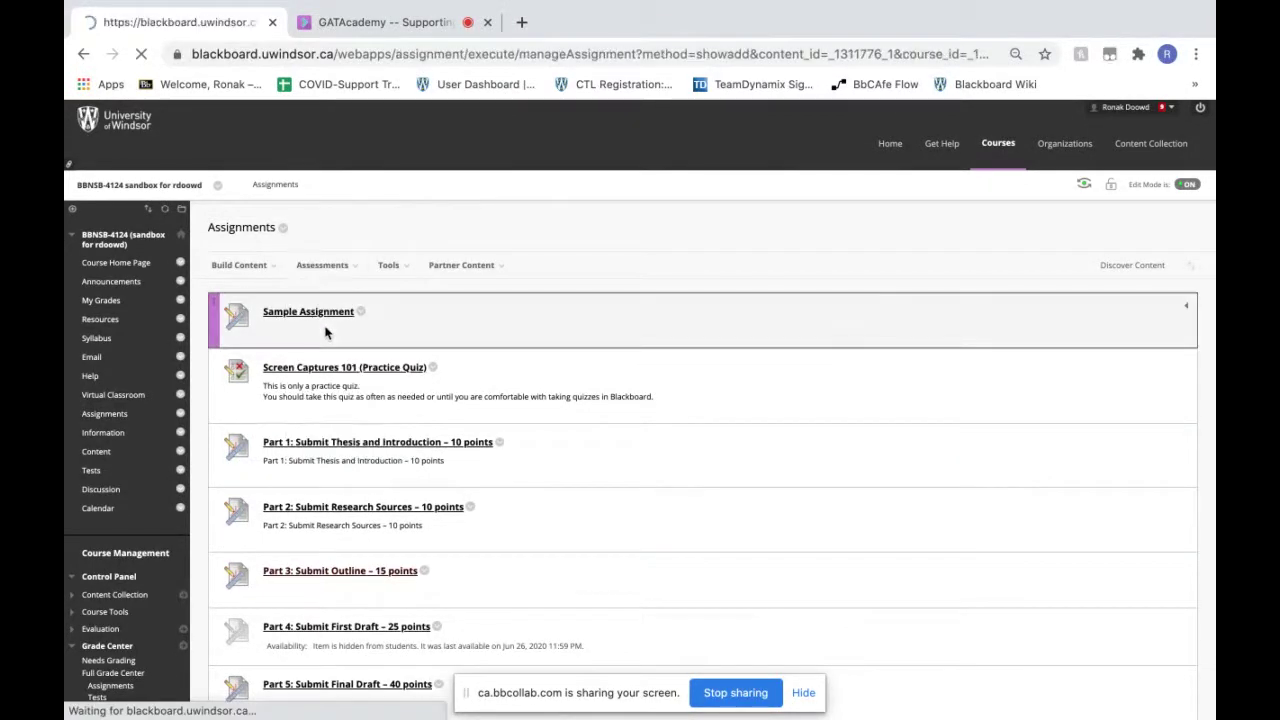
{"action": "left_click", "coordinate": [400, 358]}
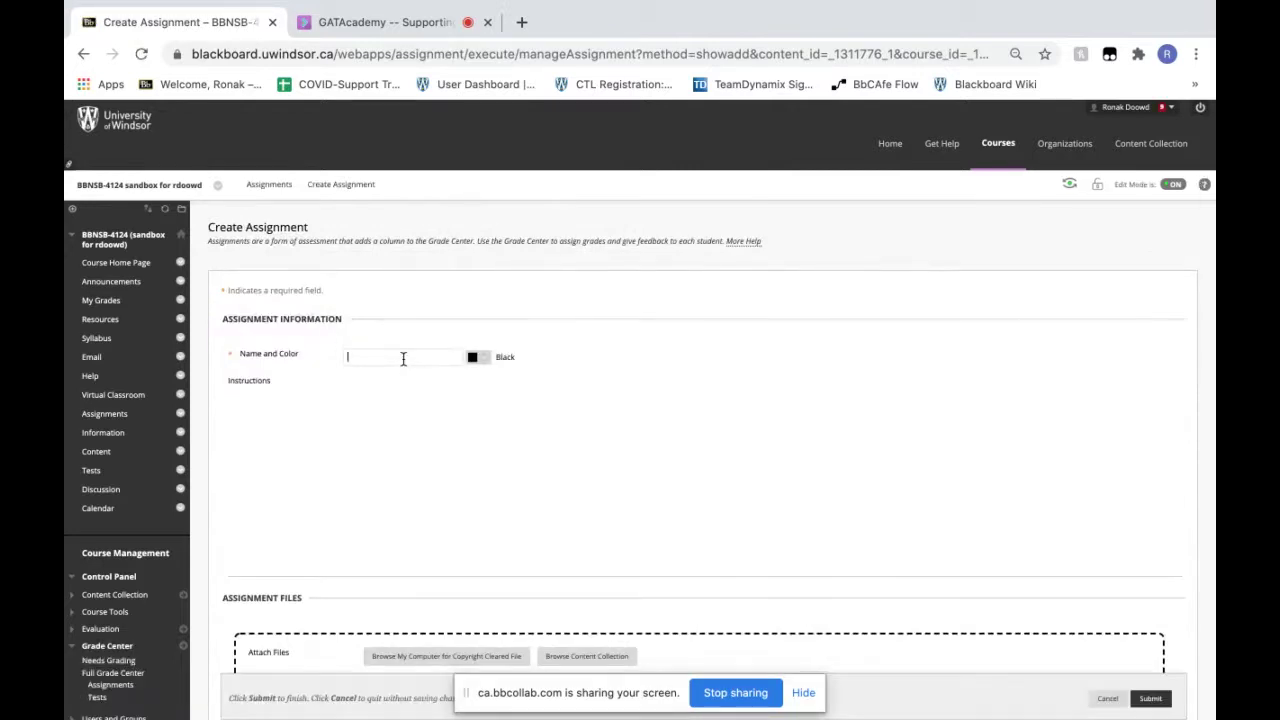
{"action": "type", "text": "Assignment 1 - PESTEL Analys"}
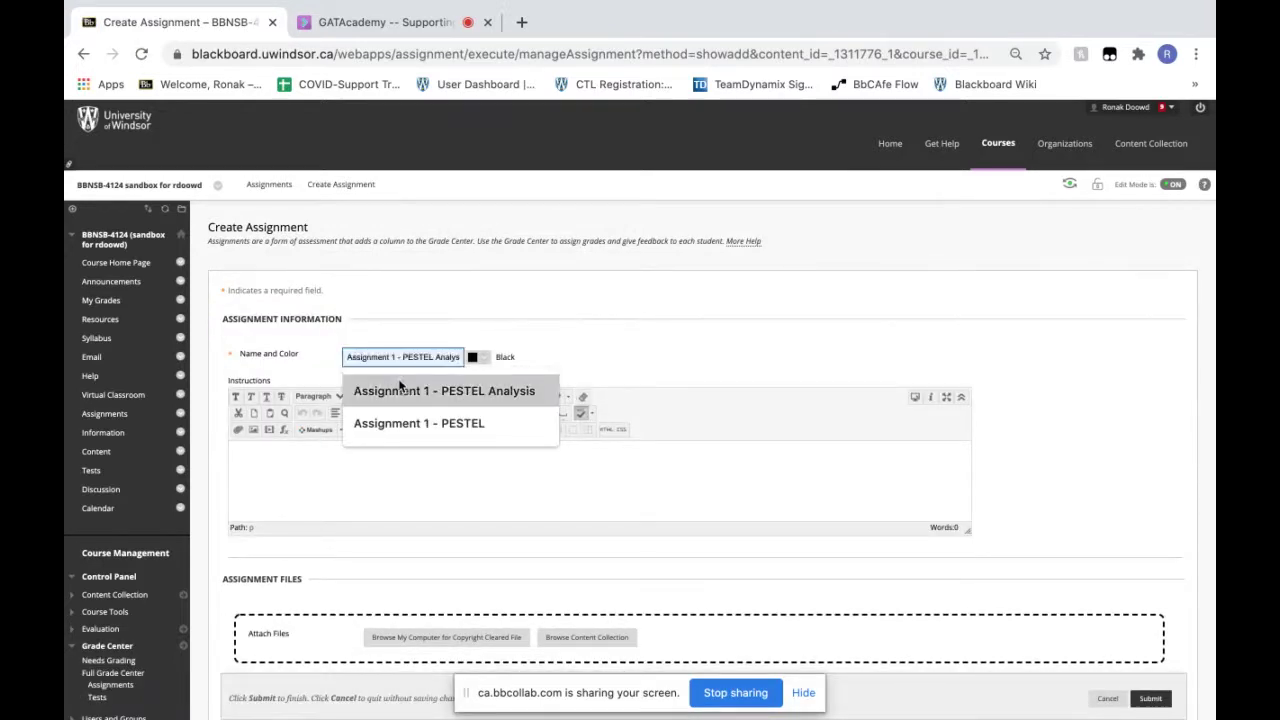
{"action": "left_click", "coordinate": [402, 390]}
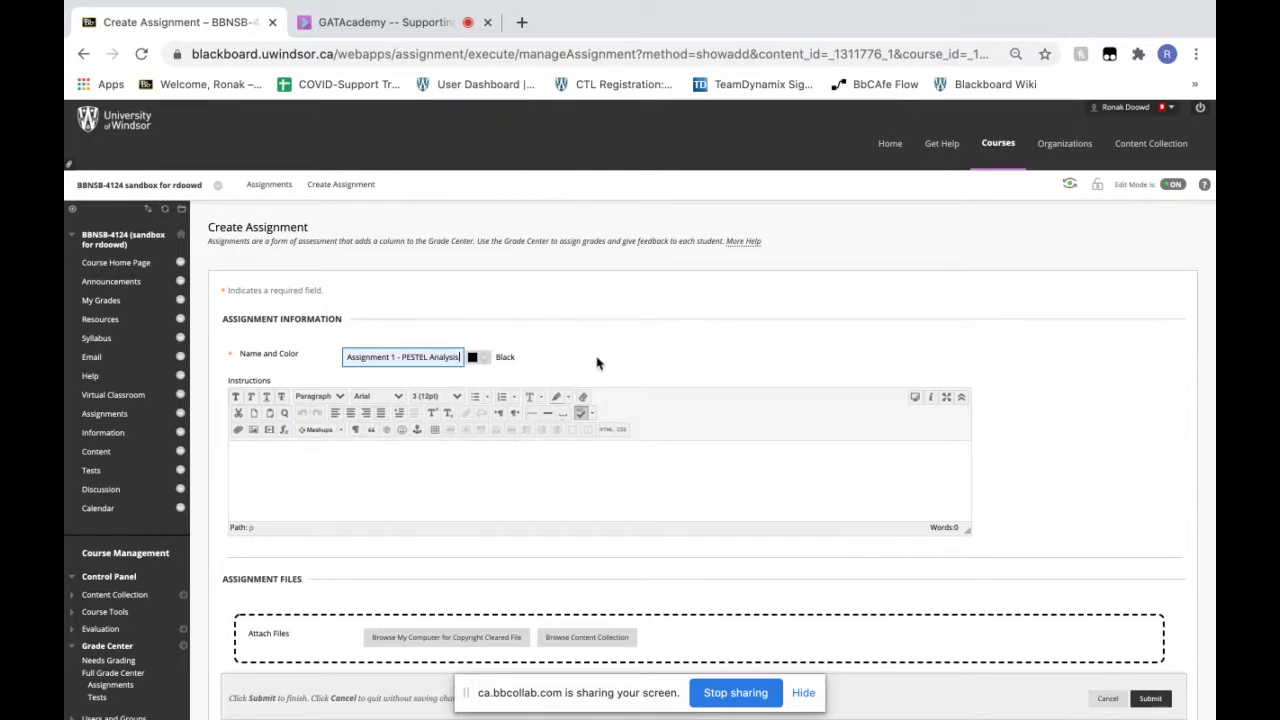
Paste the prepared PESTEL questions, due date notice and format requirements as the assignment's instructions and review the text
{"action": "scroll", "coordinate": [601, 358], "scroll_direction": "down", "scroll_amount": 1}
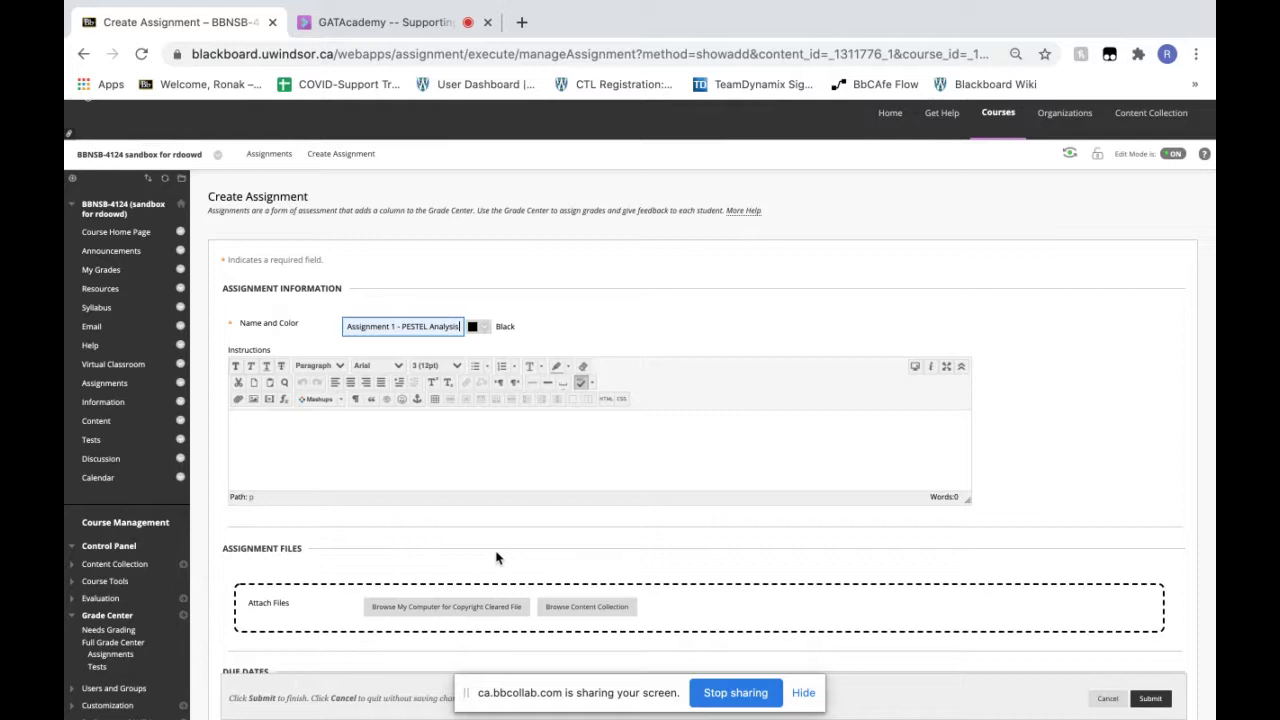
{"action": "left_click", "coordinate": [391, 454]}
{"action": "key", "text": "ctrl+v"}
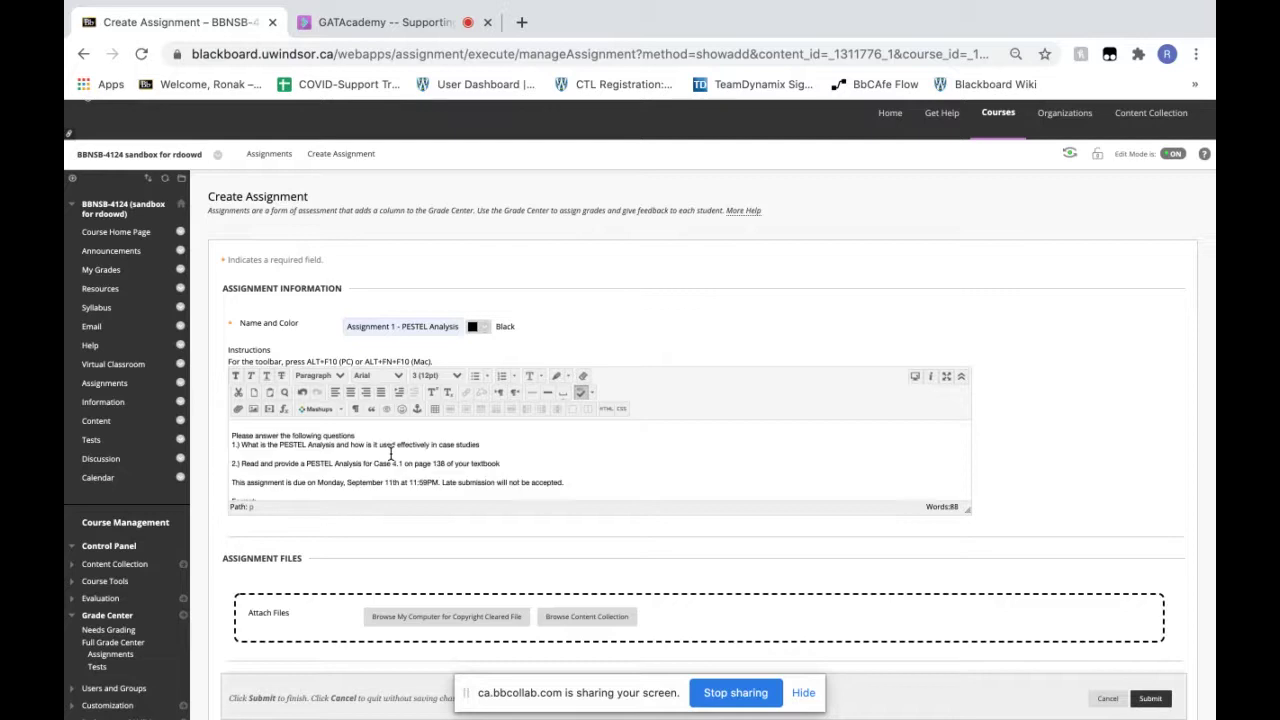
{"action": "scroll", "coordinate": [391, 454], "scroll_direction": "up", "scroll_amount": 1}
{"action": "scroll", "coordinate": [382, 500], "scroll_direction": "down", "scroll_amount": 1}
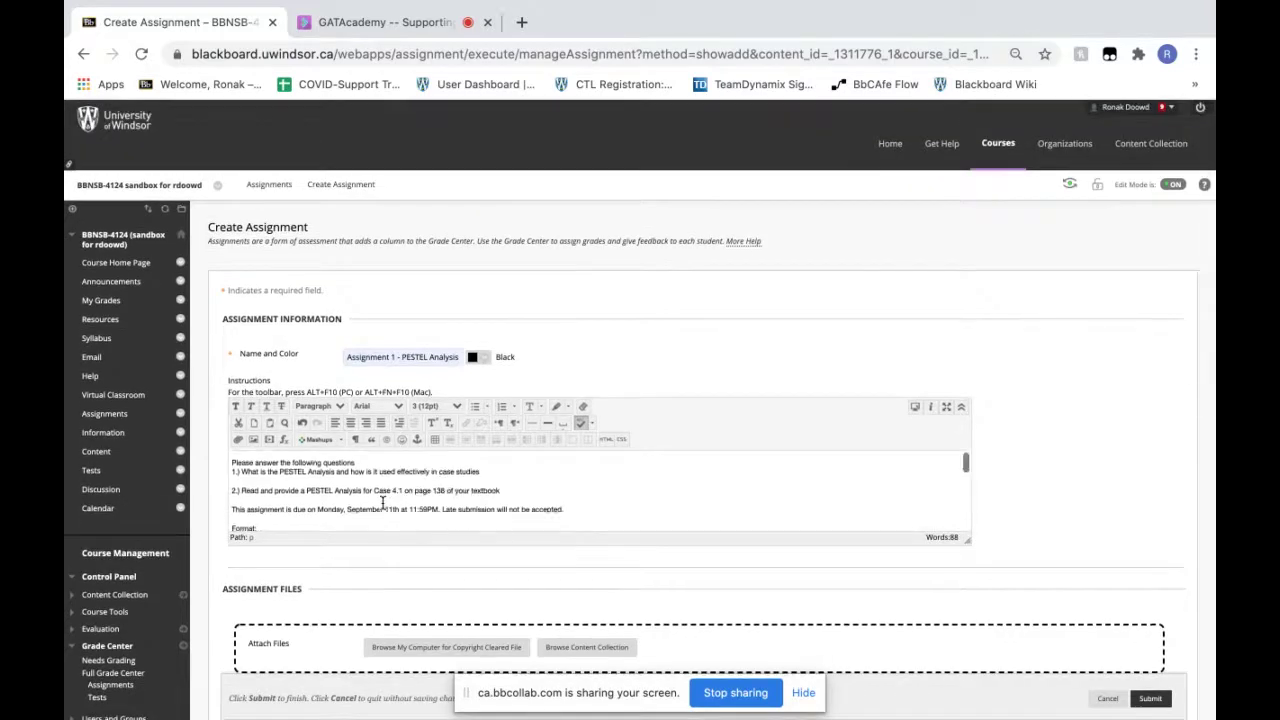
{"action": "scroll", "coordinate": [382, 505], "scroll_direction": "up", "scroll_amount": 1}
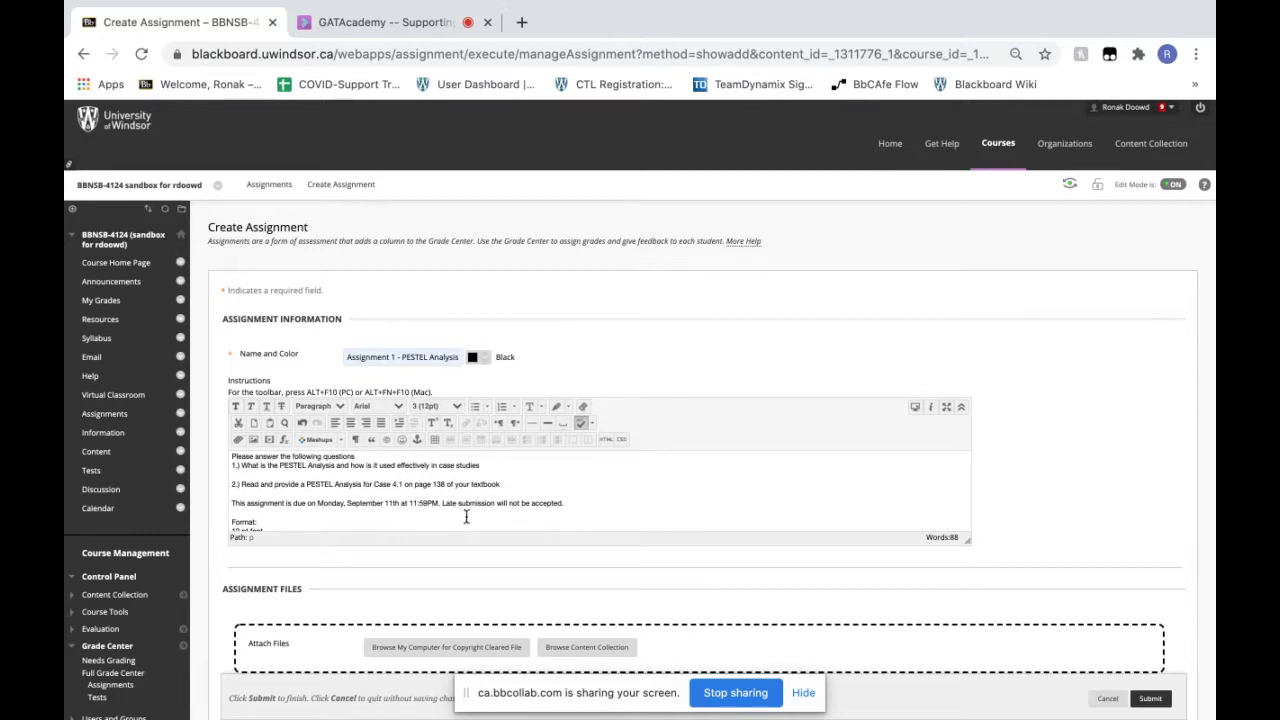
{"action": "scroll", "coordinate": [480, 518], "scroll_direction": "down", "scroll_amount": 3}
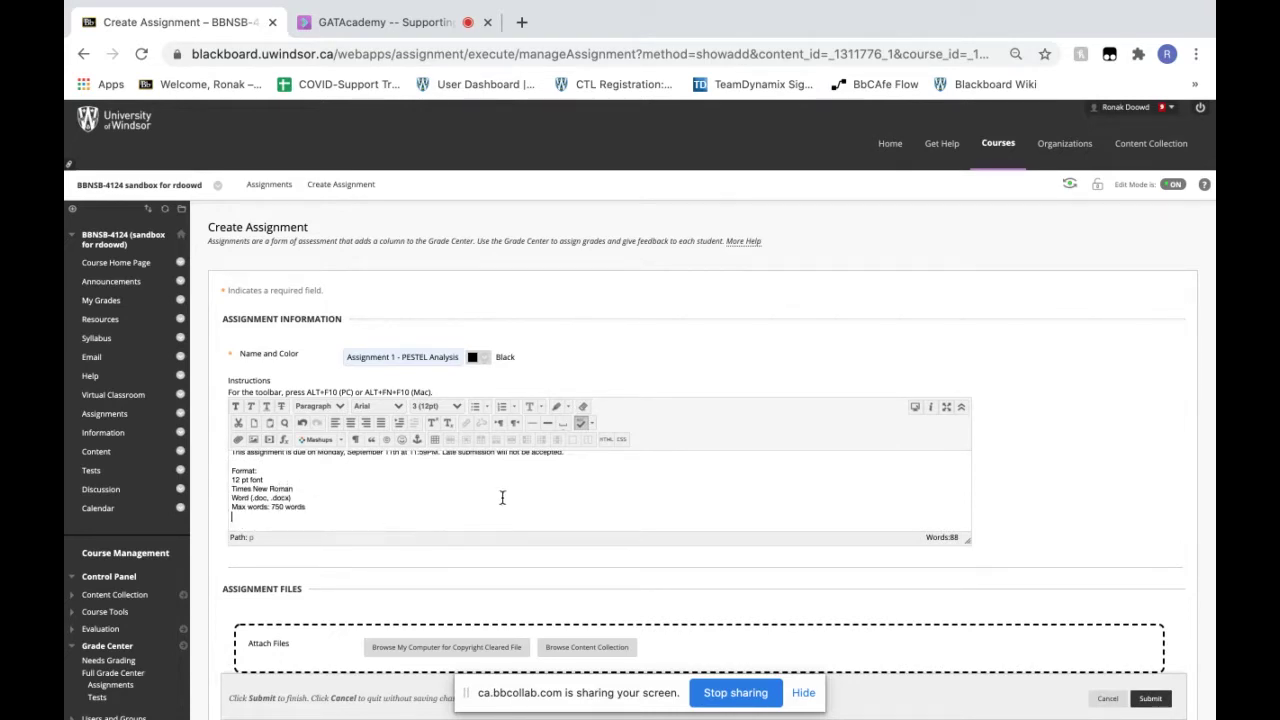
{"action": "scroll", "coordinate": [466, 497], "scroll_direction": "up", "scroll_amount": 3}
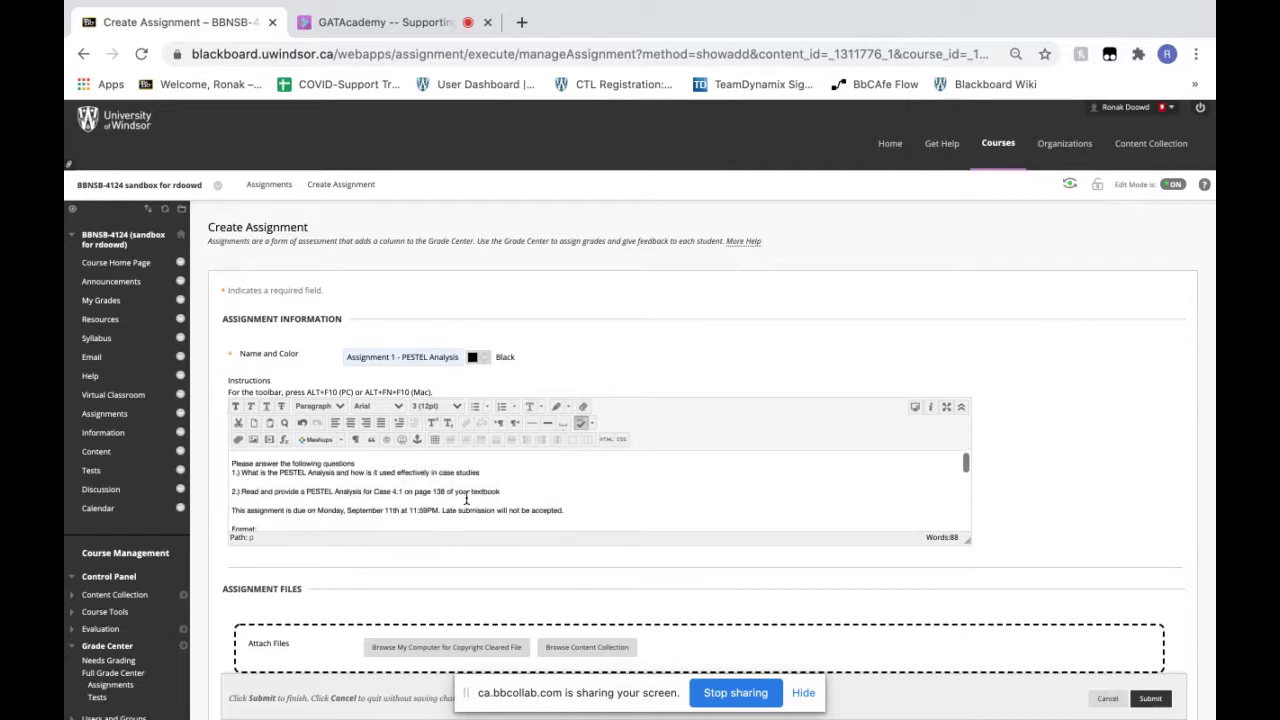
Enable the assignment's due date and set it to 09/11/2020 at 11:59 PM
{"action": "scroll", "coordinate": [724, 291], "scroll_direction": "down", "scroll_amount": 5}
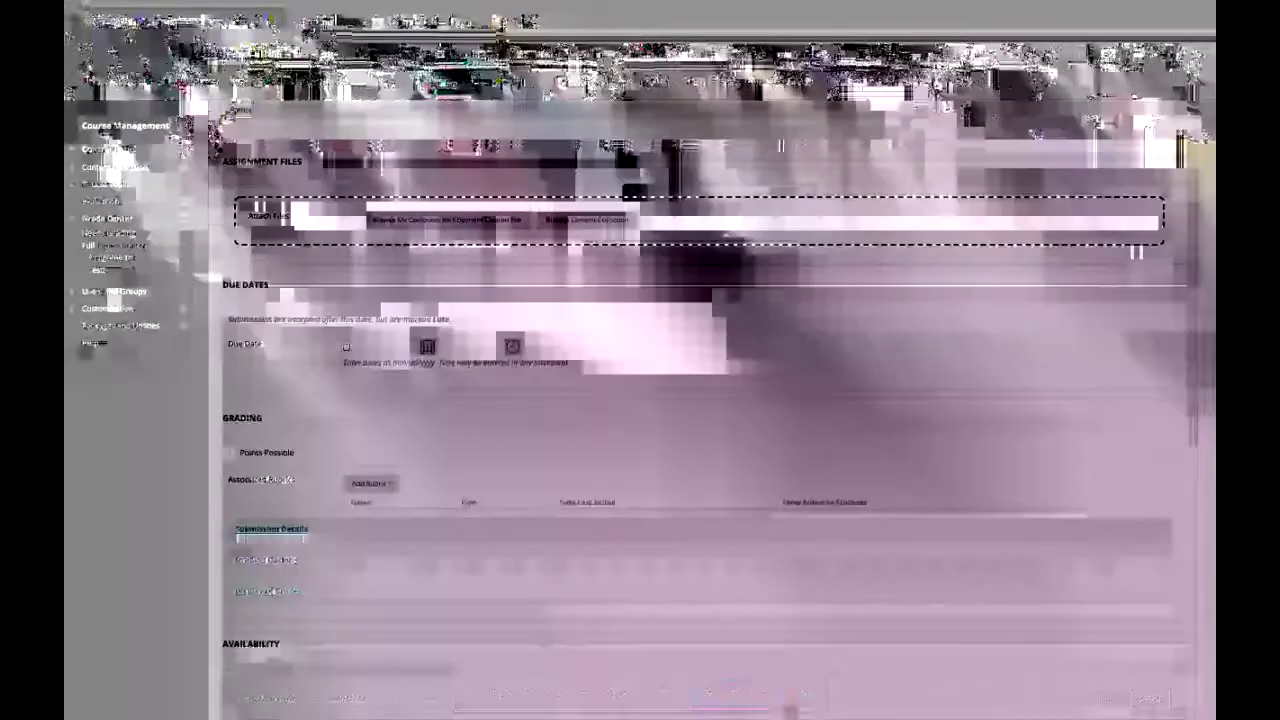
{"action": "left_click", "coordinate": [346, 347]}
{"action": "left_click", "coordinate": [427, 347]}
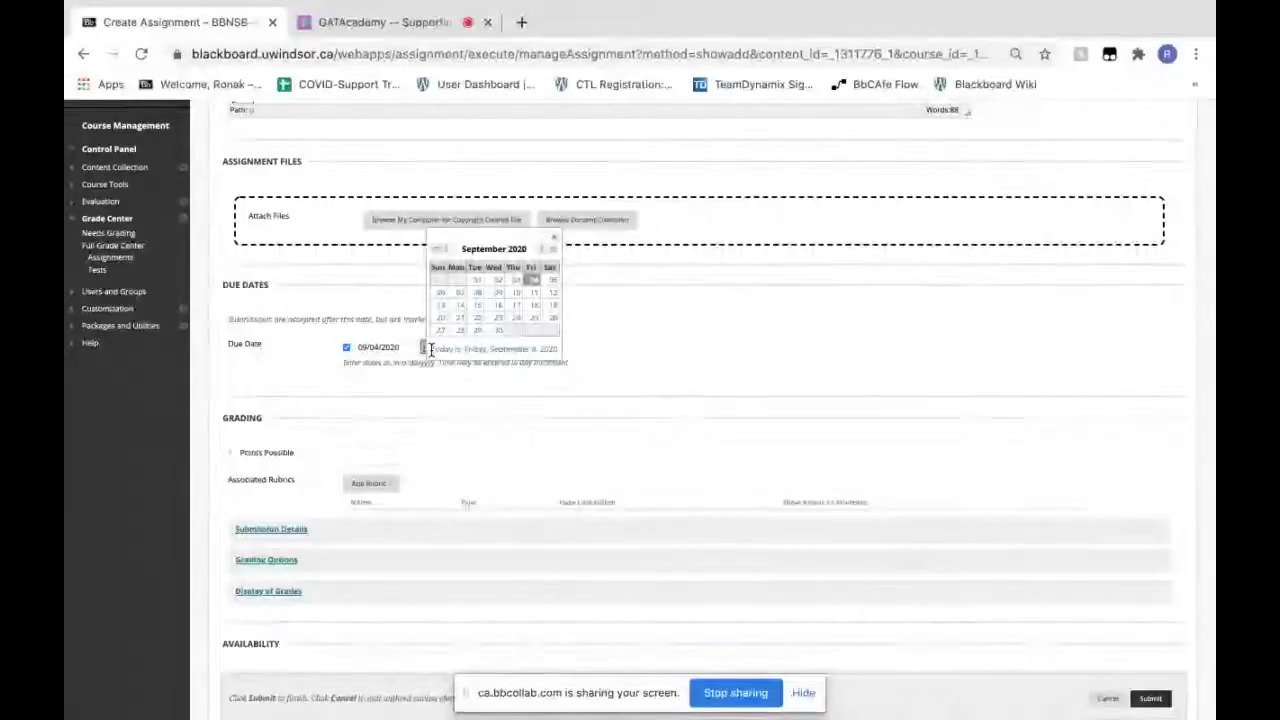
{"action": "left_click", "coordinate": [533, 292]}
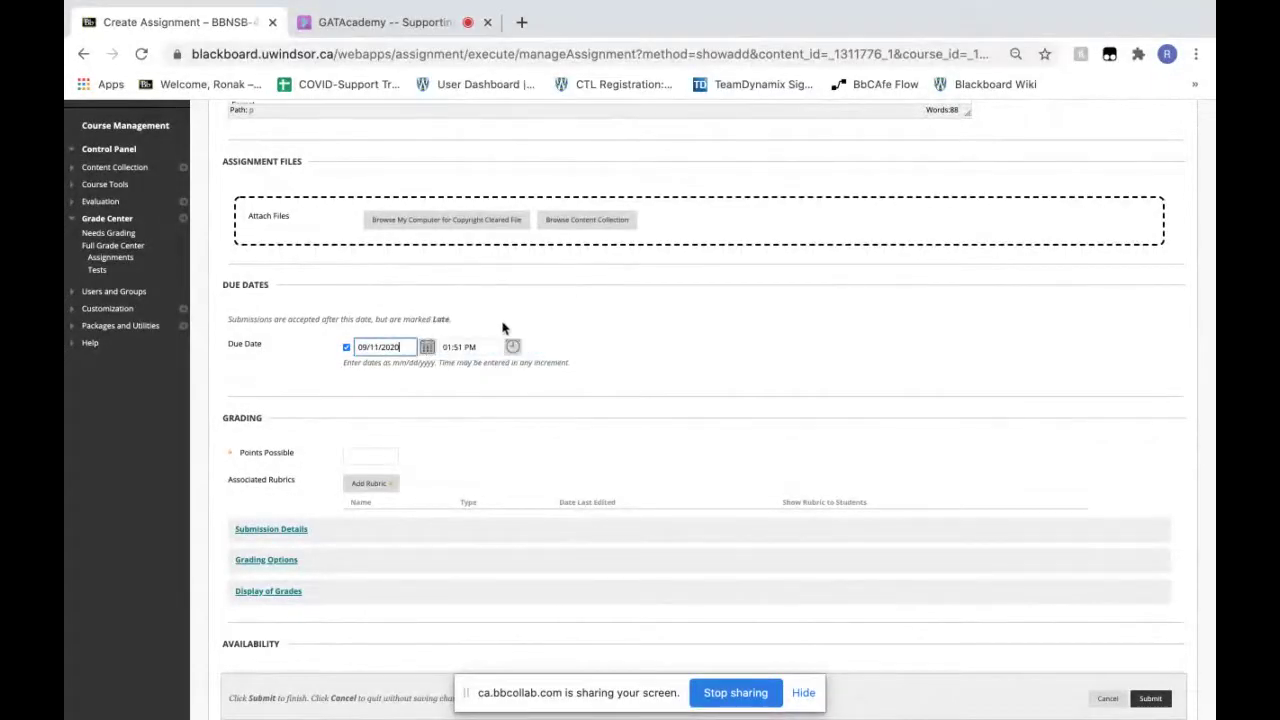
{"action": "type", "text": "11:59 PM"}
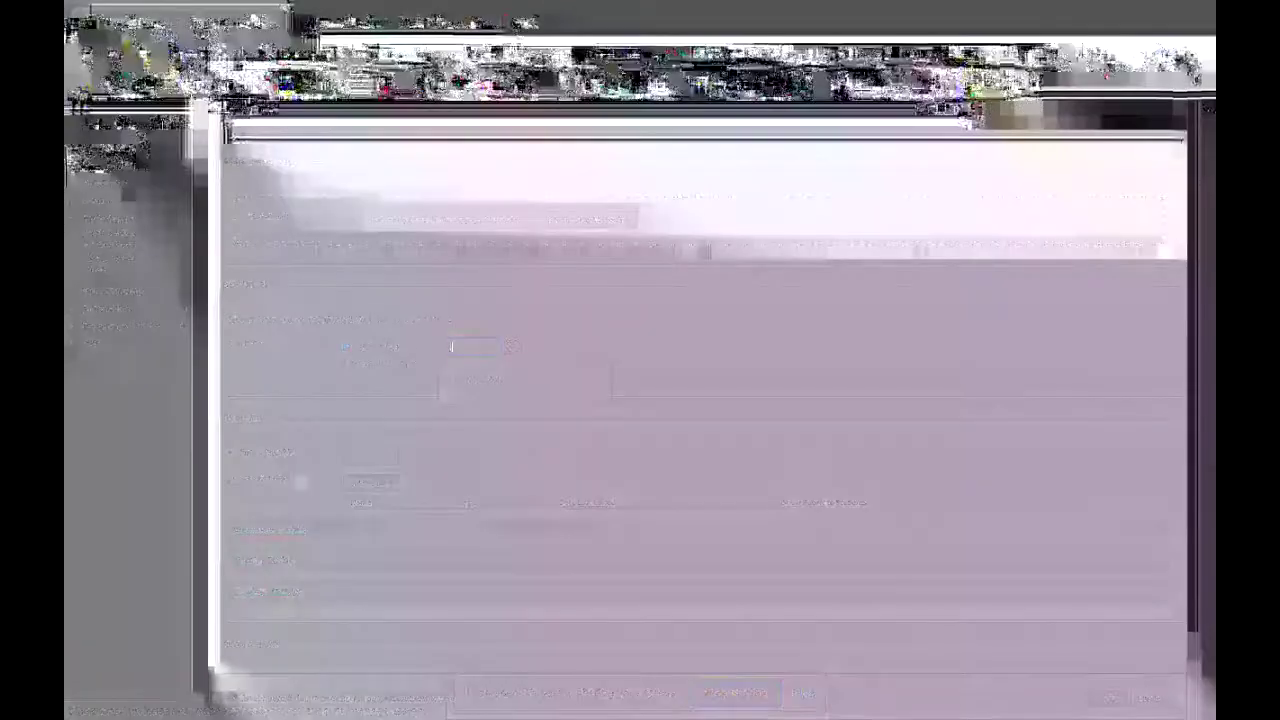
Set the assignment's points possible to 10 and look at the choices for adding a rubric
{"action": "scroll", "coordinate": [447, 427], "scroll_direction": "down", "scroll_amount": 2}
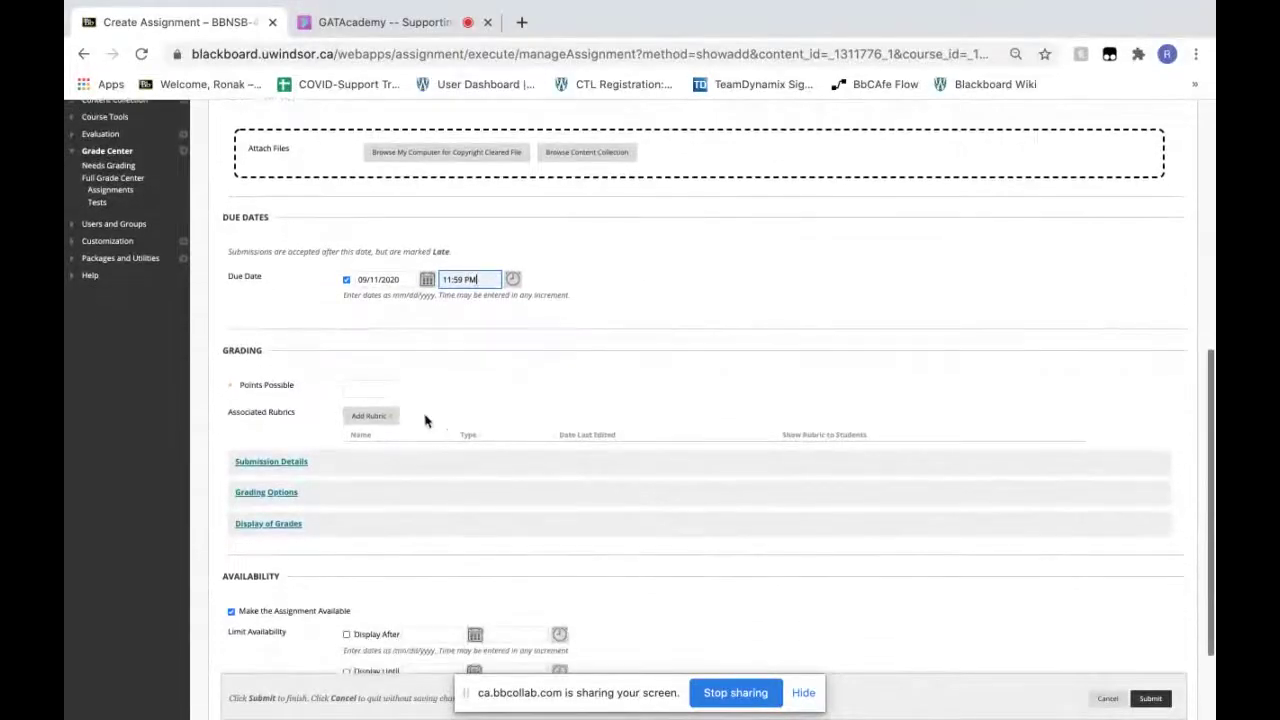
{"action": "left_click", "coordinate": [378, 388]}
{"action": "type", "text": "10"}
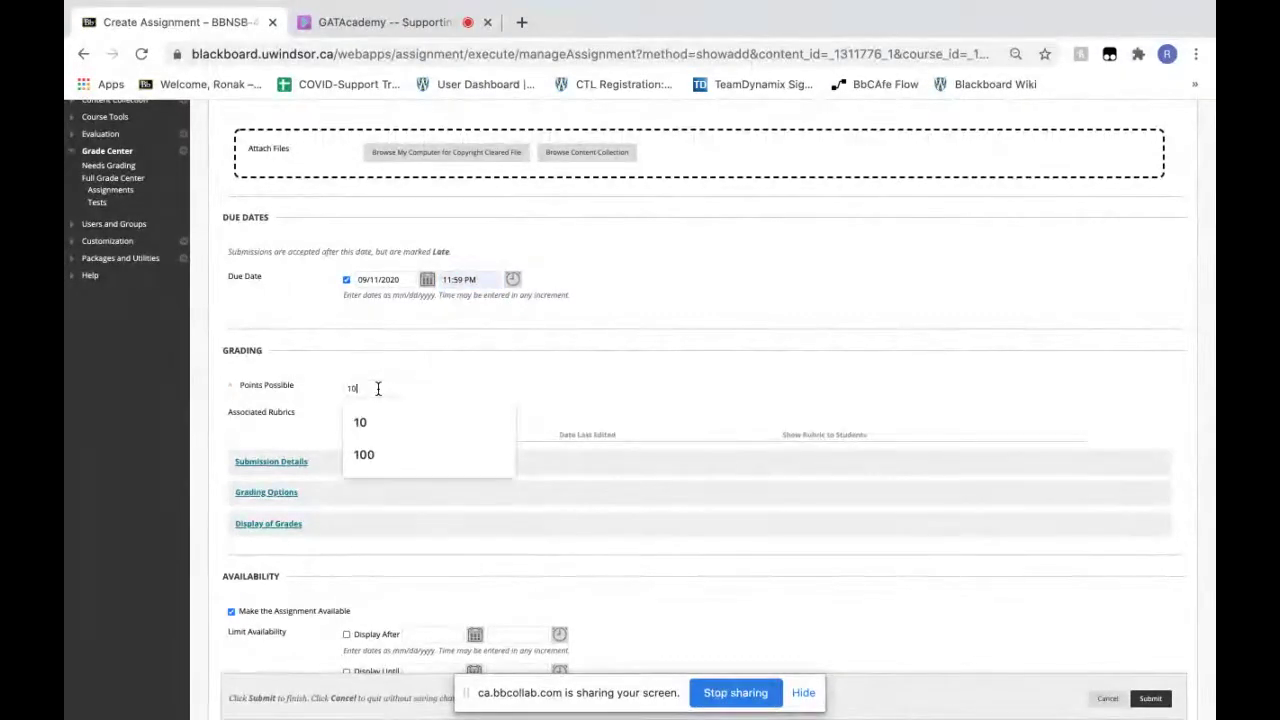
{"action": "left_click", "coordinate": [482, 378]}
{"action": "scroll", "coordinate": [466, 380], "scroll_direction": "down", "scroll_amount": 2}
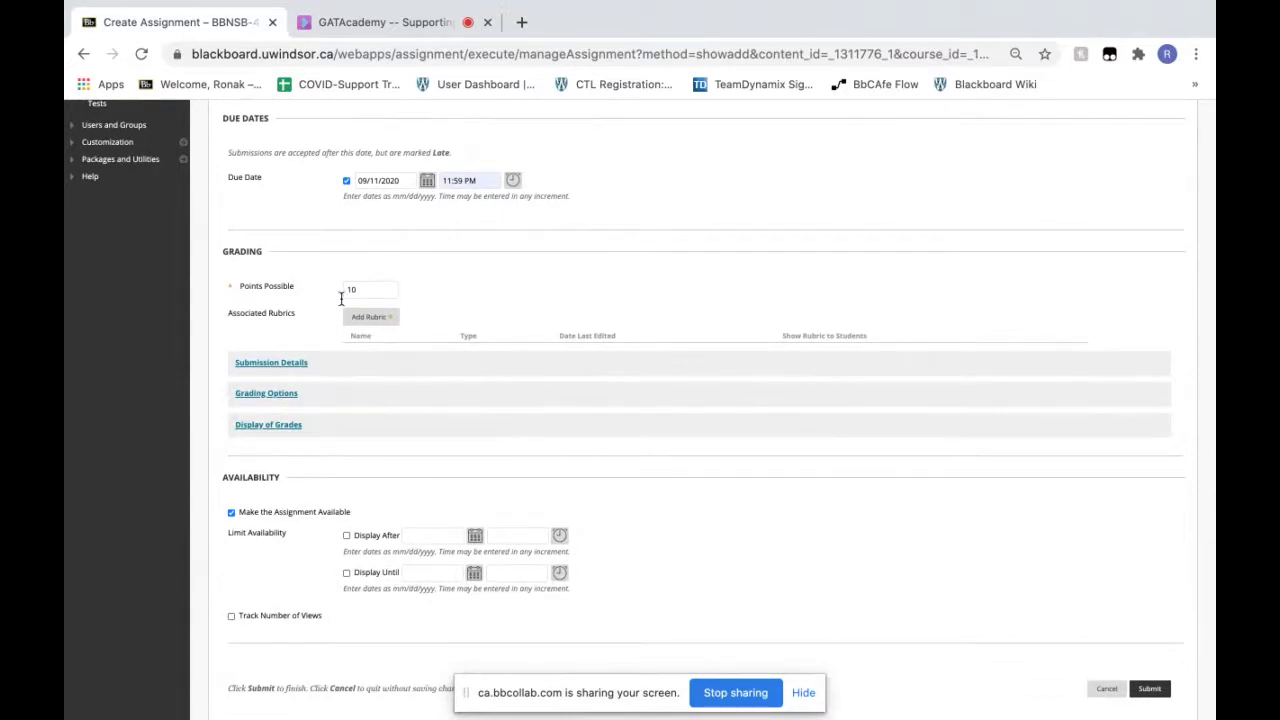
{"action": "left_click", "coordinate": [393, 320]}
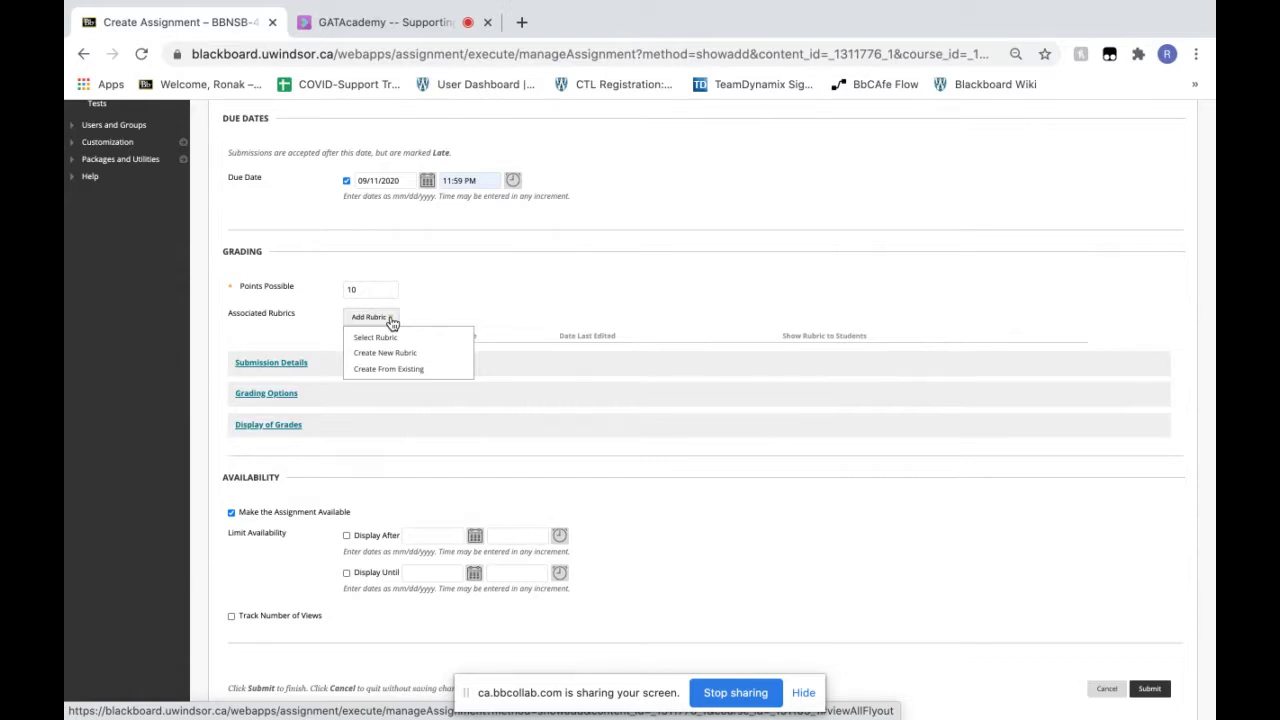
In the submission details, allow multiple attempts with a maximum of 2 attempts
{"action": "left_click", "coordinate": [277, 364]}
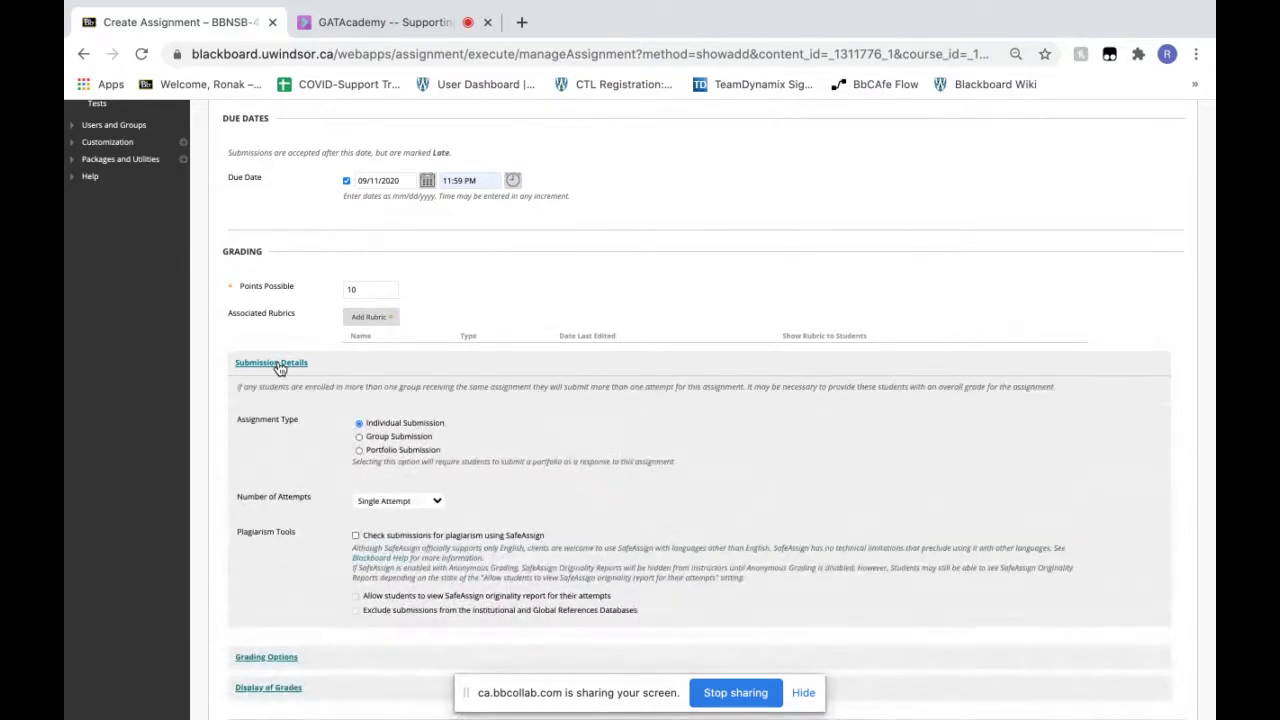
{"action": "scroll", "coordinate": [280, 368], "scroll_direction": "down", "scroll_amount": 2}
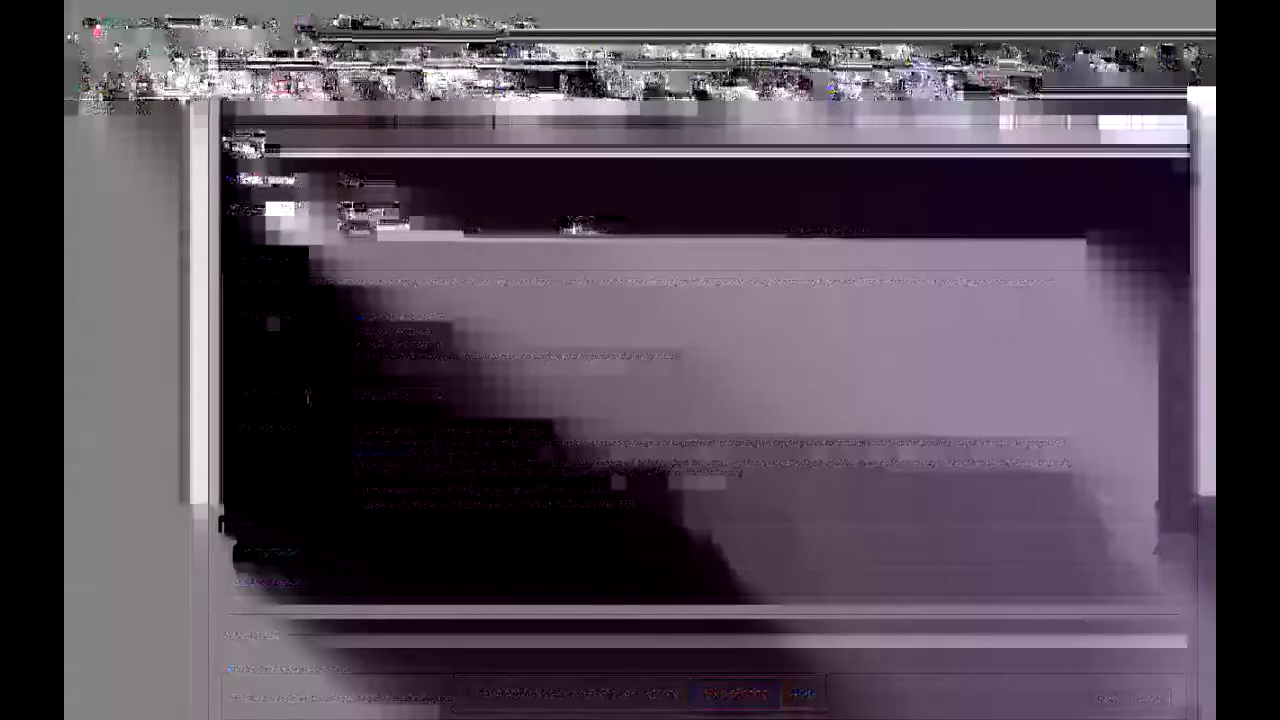
{"action": "left_click", "coordinate": [438, 396]}
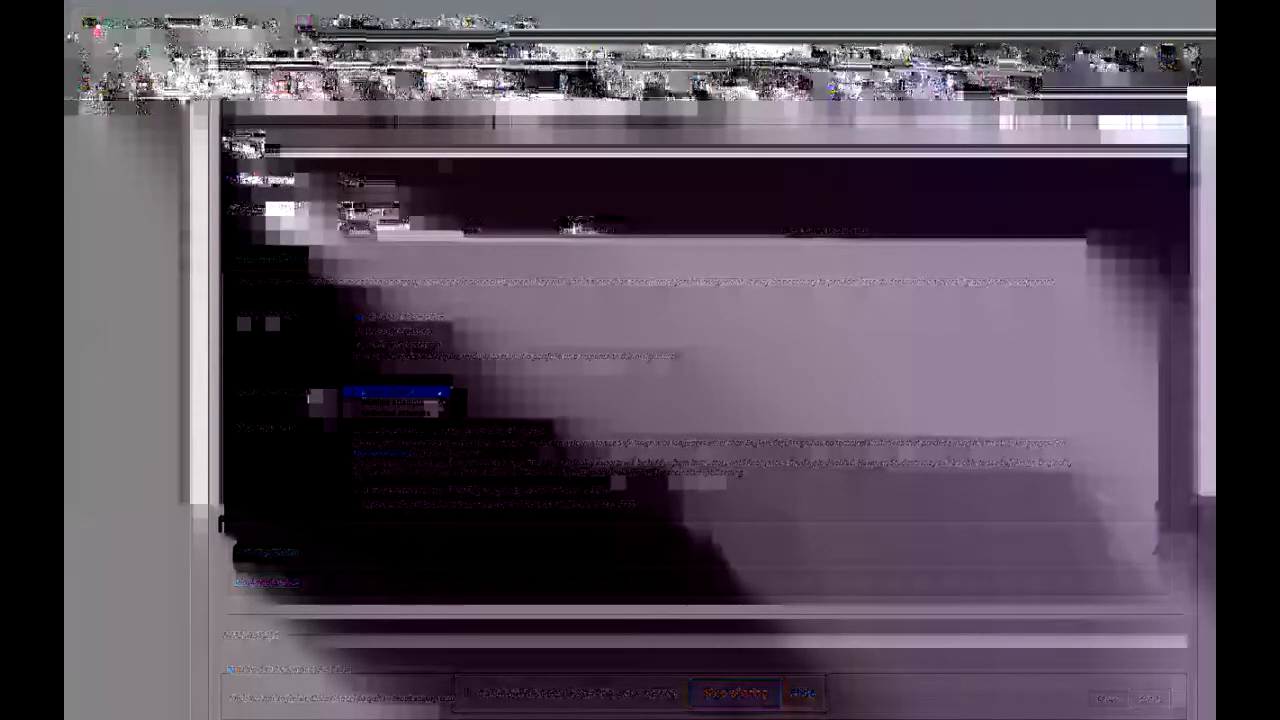
{"action": "left_click", "coordinate": [435, 405]}
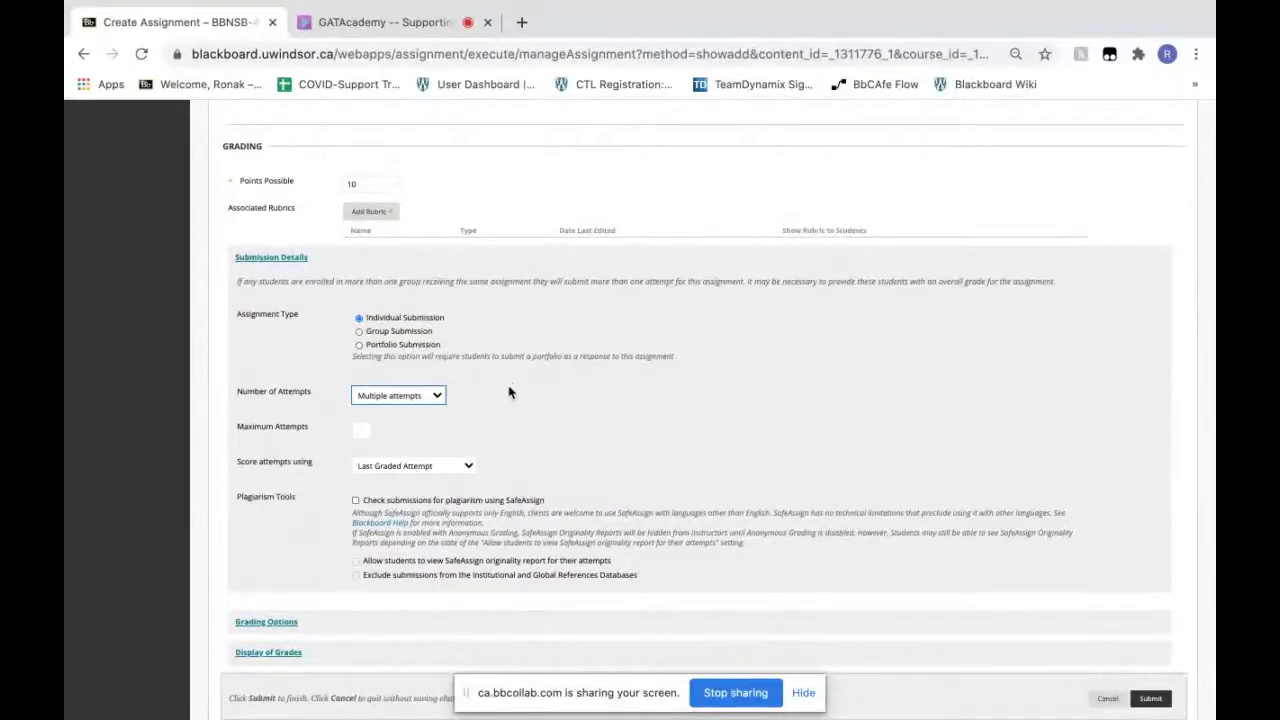
{"action": "scroll", "coordinate": [508, 391], "scroll_direction": "down", "scroll_amount": 1}
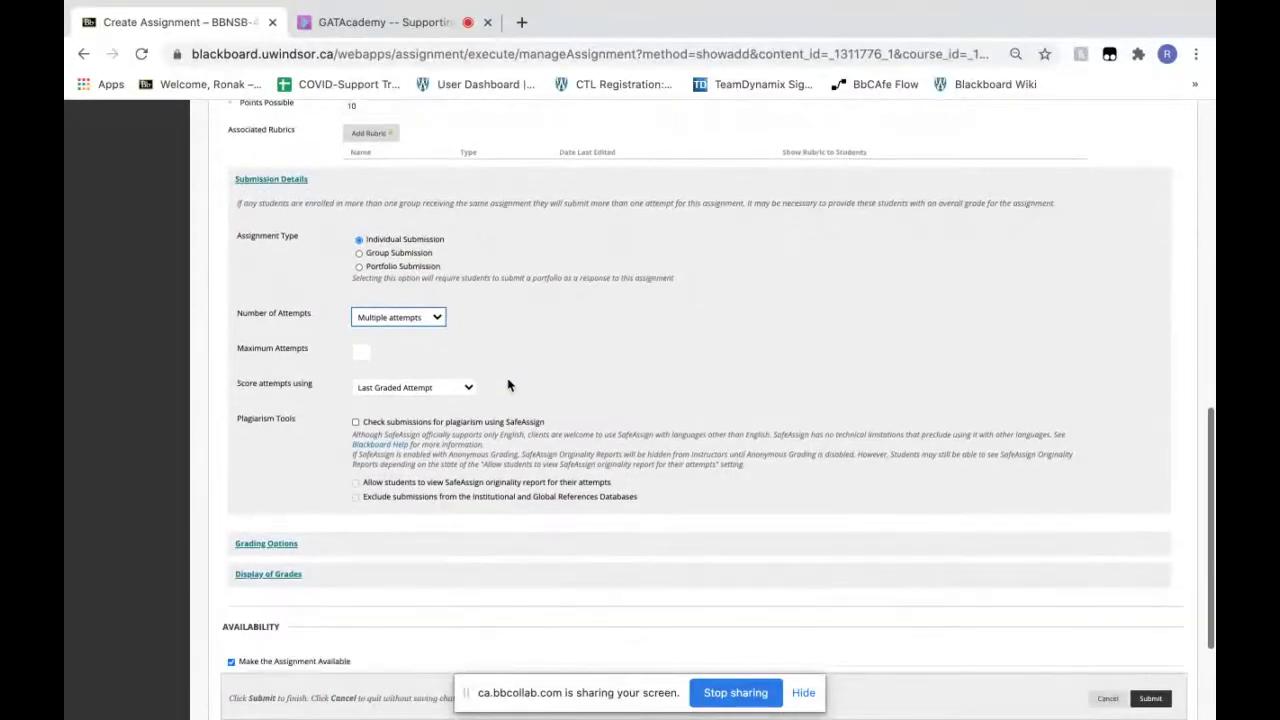
{"action": "left_click", "coordinate": [357, 354]}
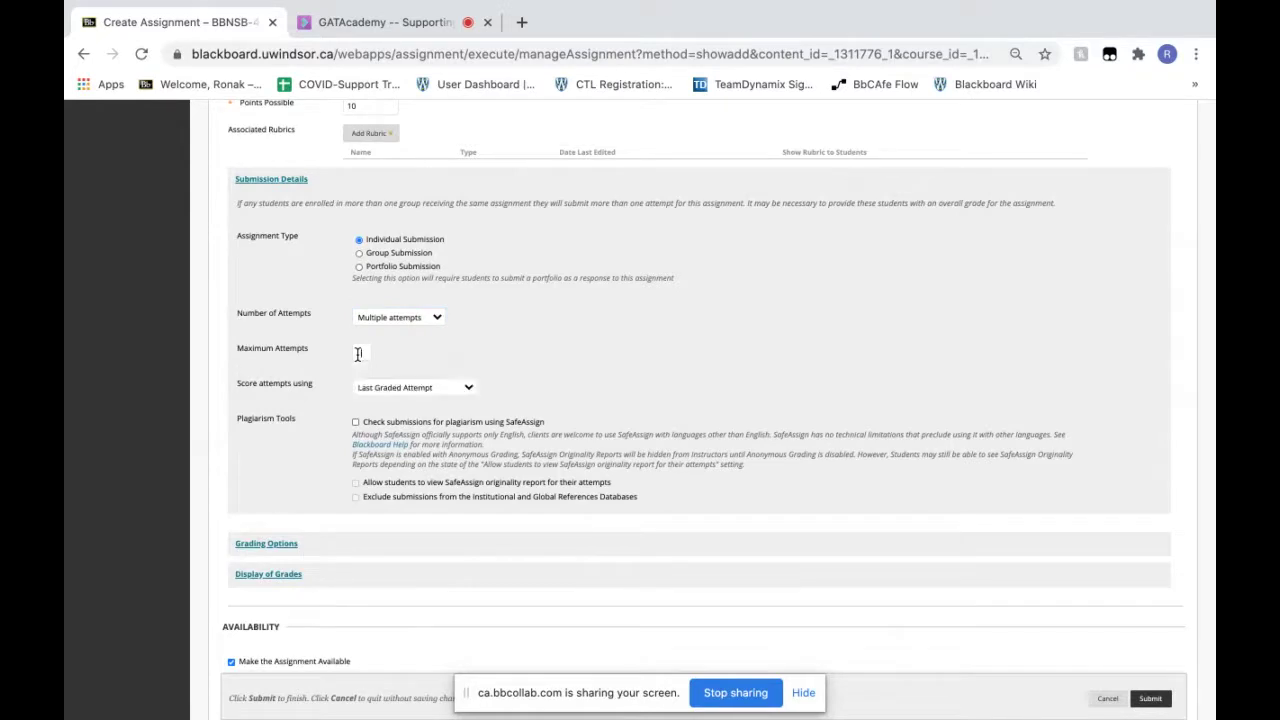
{"action": "type", "text": "2"}
{"action": "left_click", "coordinate": [463, 360]}
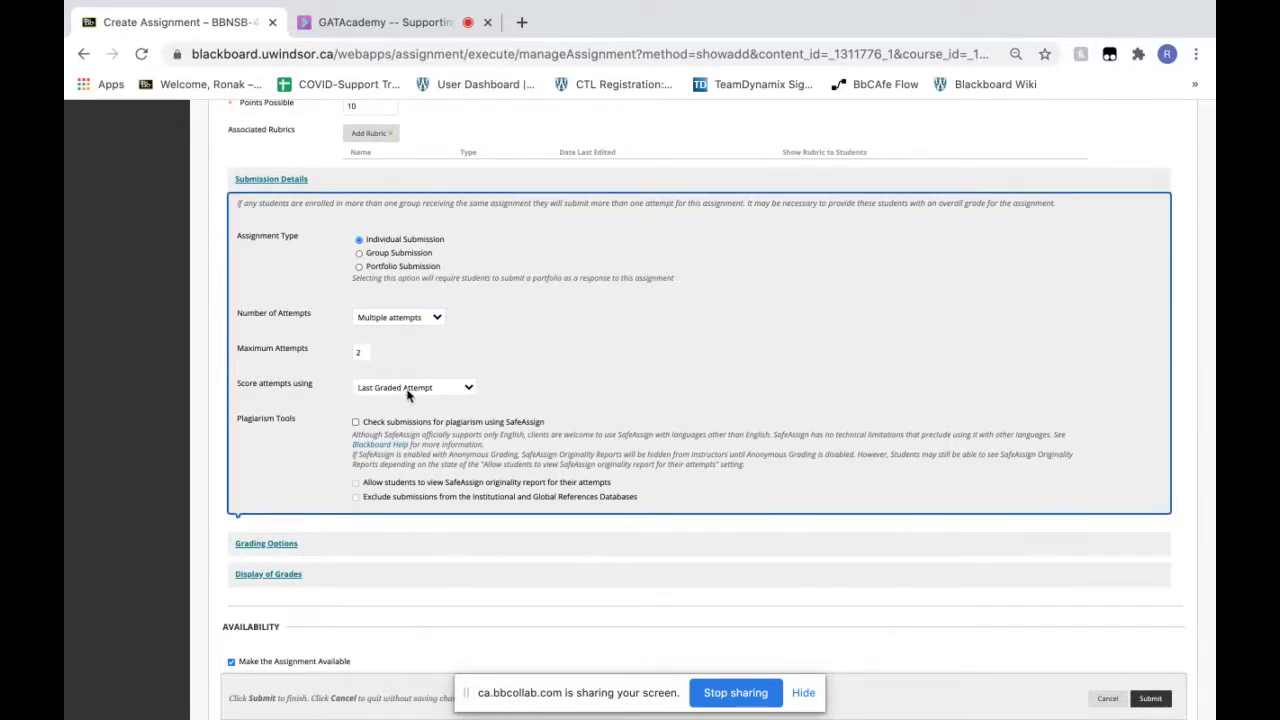
Score attempts using Last Graded Attempt and enable the SafeAssign plagiarism check for submissions
{"action": "scroll", "coordinate": [430, 395], "scroll_direction": "down", "scroll_amount": 1}
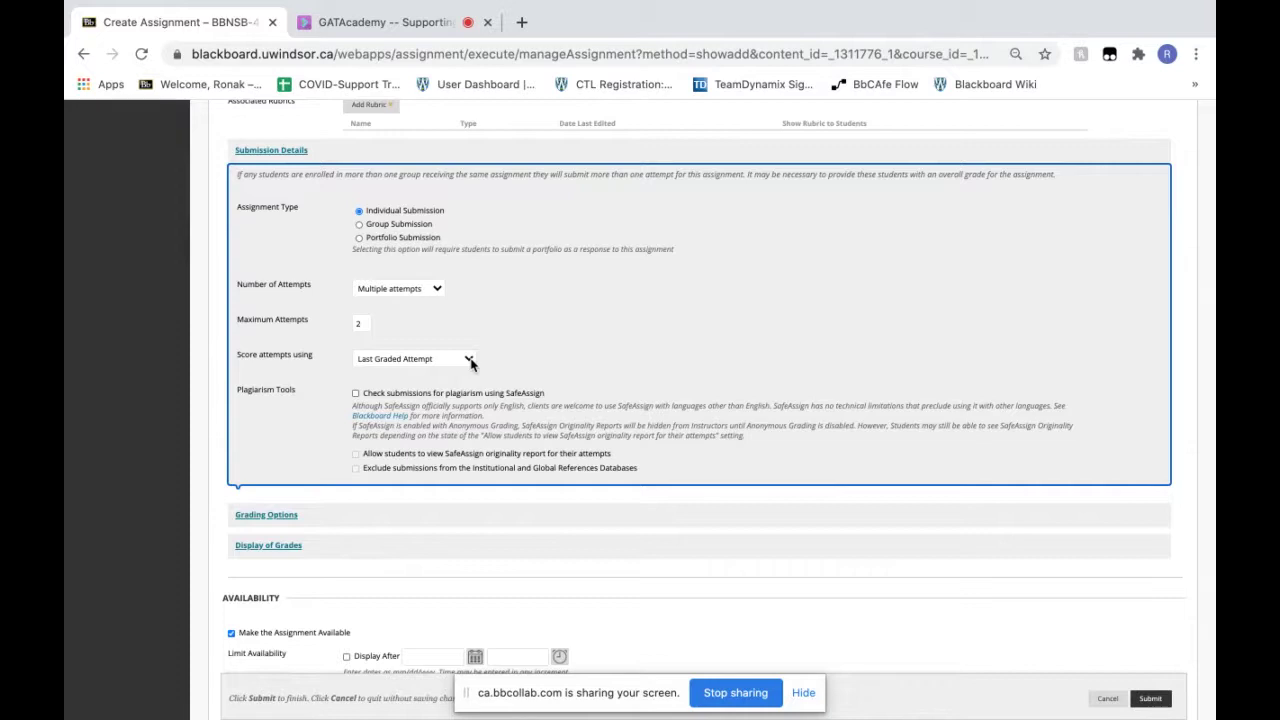
{"action": "left_click", "coordinate": [470, 362]}
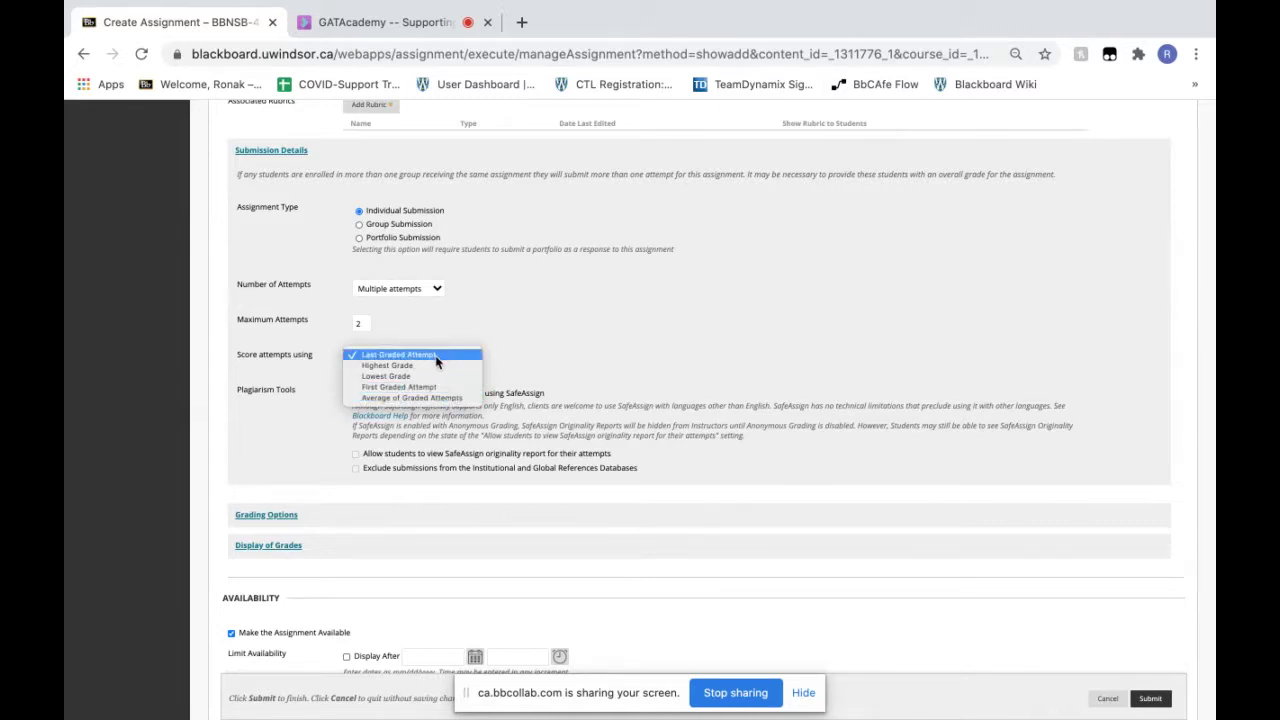
{"action": "left_click", "coordinate": [443, 355]}
{"action": "scroll", "coordinate": [487, 341], "scroll_direction": "down", "scroll_amount": 2}
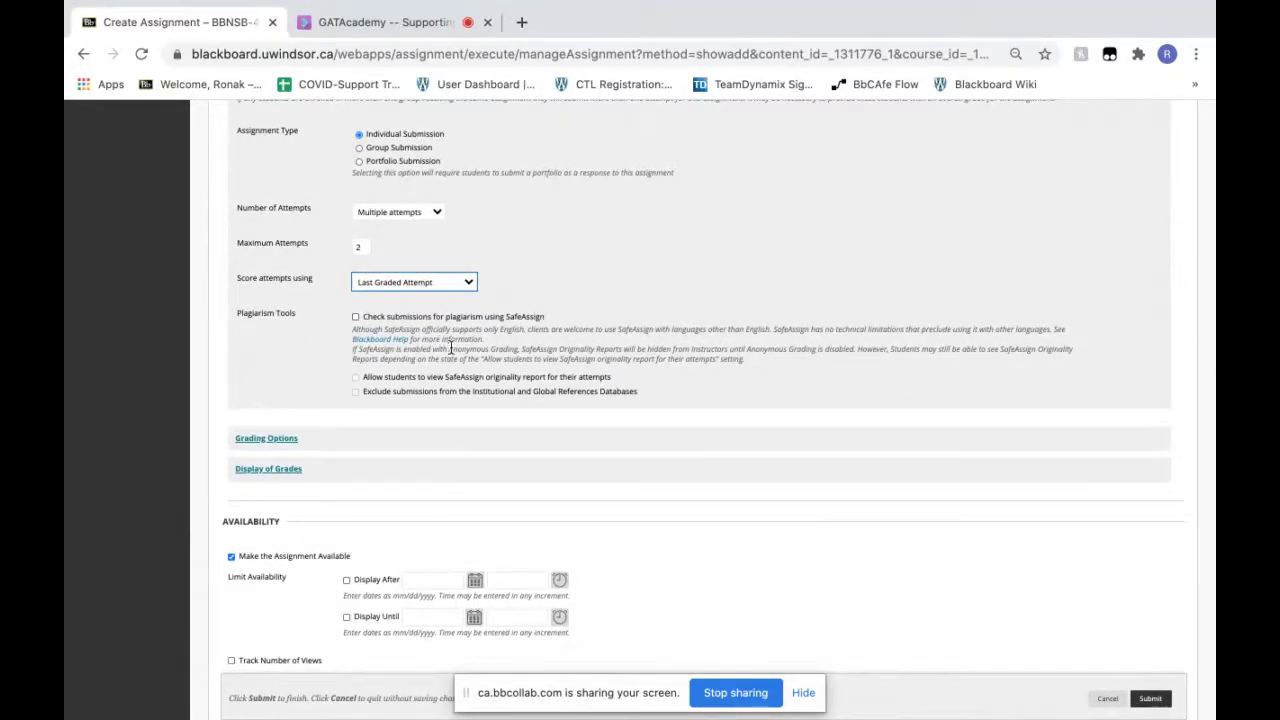
{"action": "left_click", "coordinate": [355, 317]}
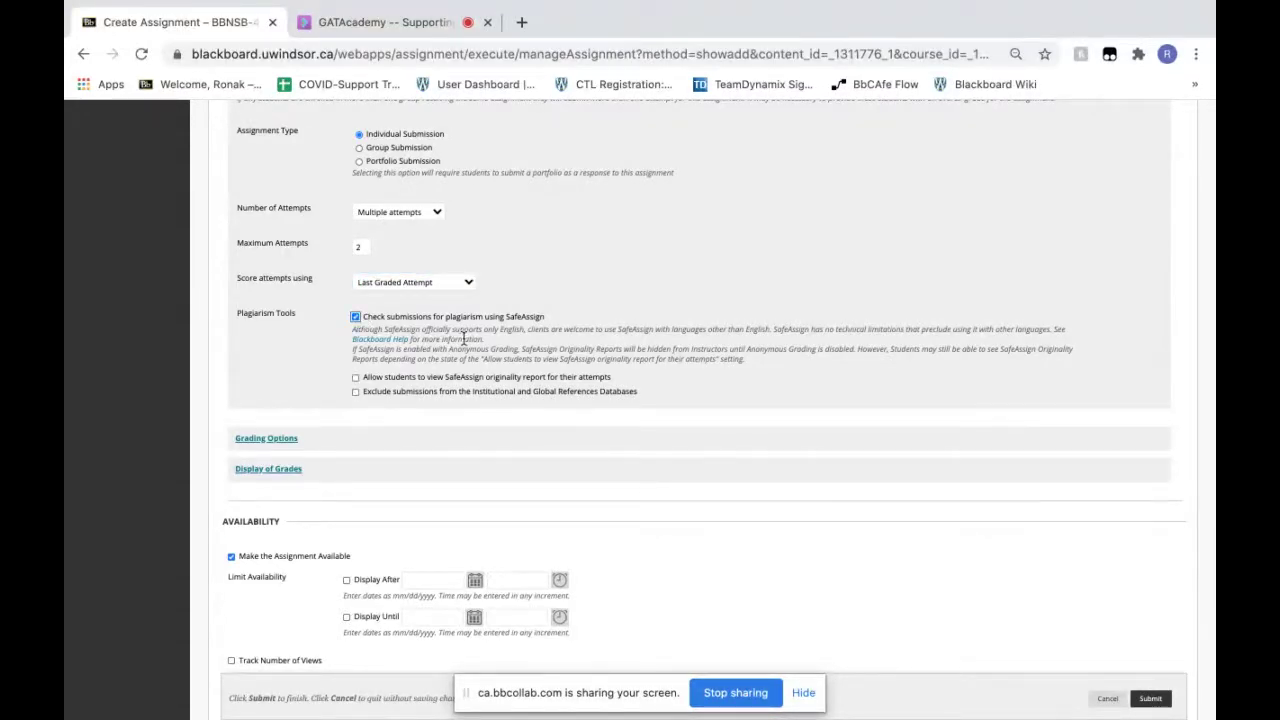
Expand the Grading Options and review the anonymous and delegated grading settings
{"action": "scroll", "coordinate": [528, 342], "scroll_direction": "down", "scroll_amount": 1}
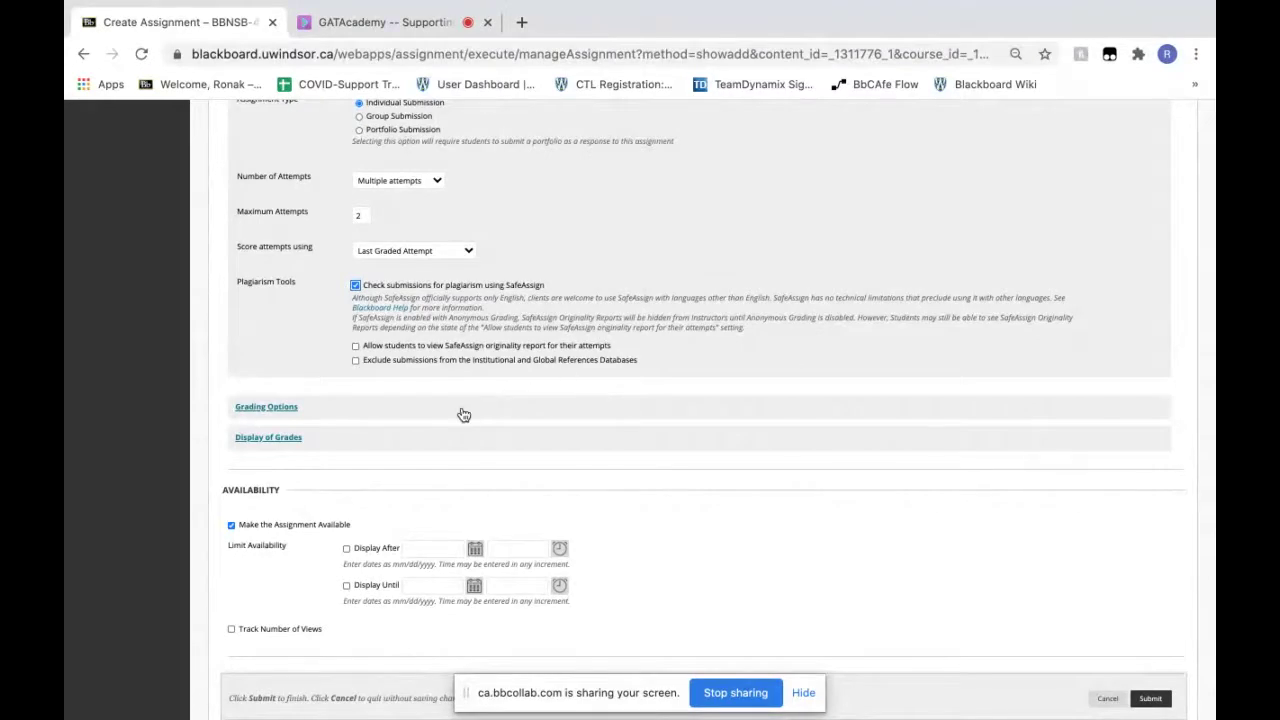
{"action": "scroll", "coordinate": [464, 415], "scroll_direction": "down", "scroll_amount": 1}
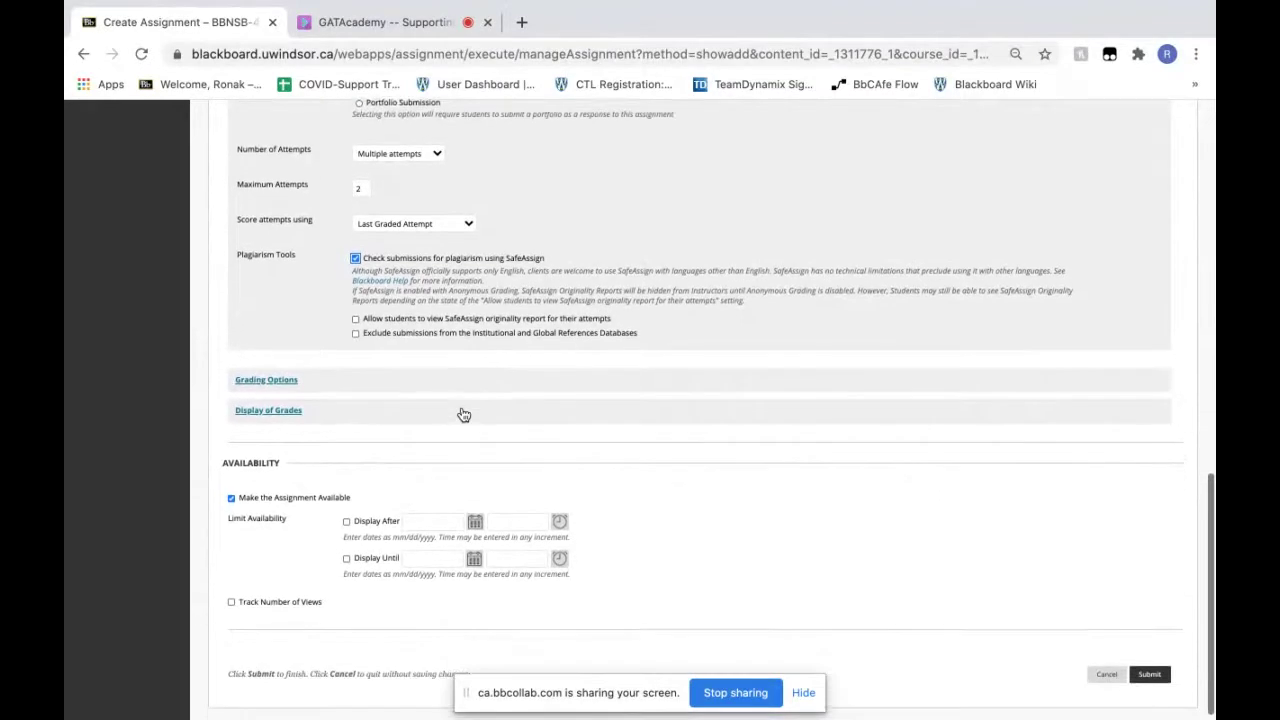
{"action": "left_click", "coordinate": [266, 377]}
{"action": "scroll", "coordinate": [286, 400], "scroll_direction": "down", "scroll_amount": 3}
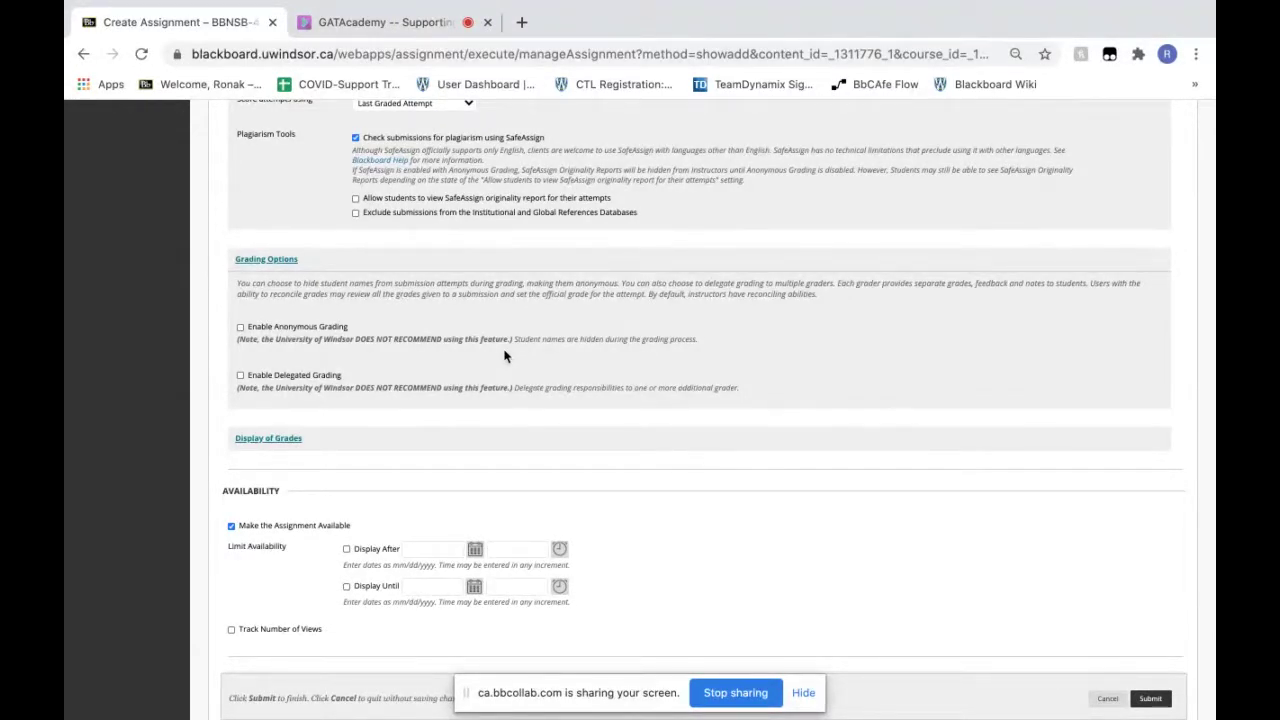
Expand Display of Grades and review the primary grade formats and student visibility settings, keeping Score as the primary display
{"action": "left_click", "coordinate": [293, 440]}
{"action": "scroll", "coordinate": [449, 315], "scroll_direction": "down", "scroll_amount": 2}
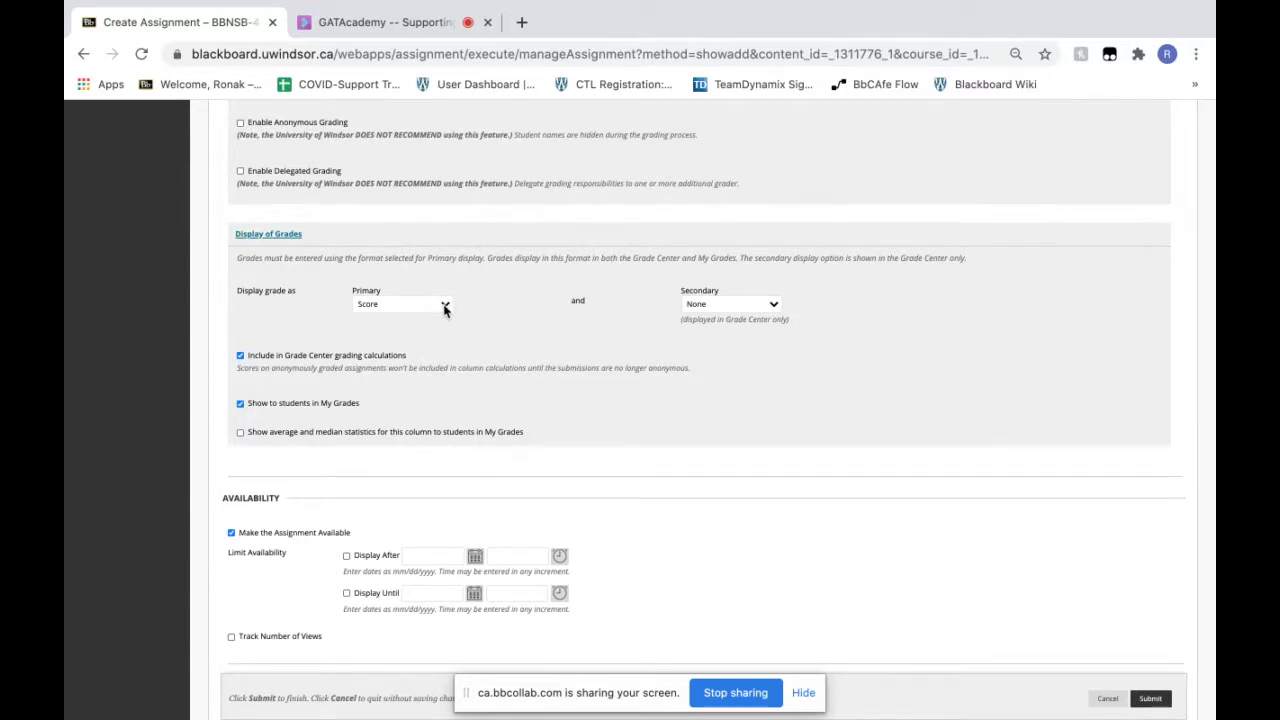
{"action": "left_click", "coordinate": [445, 307]}
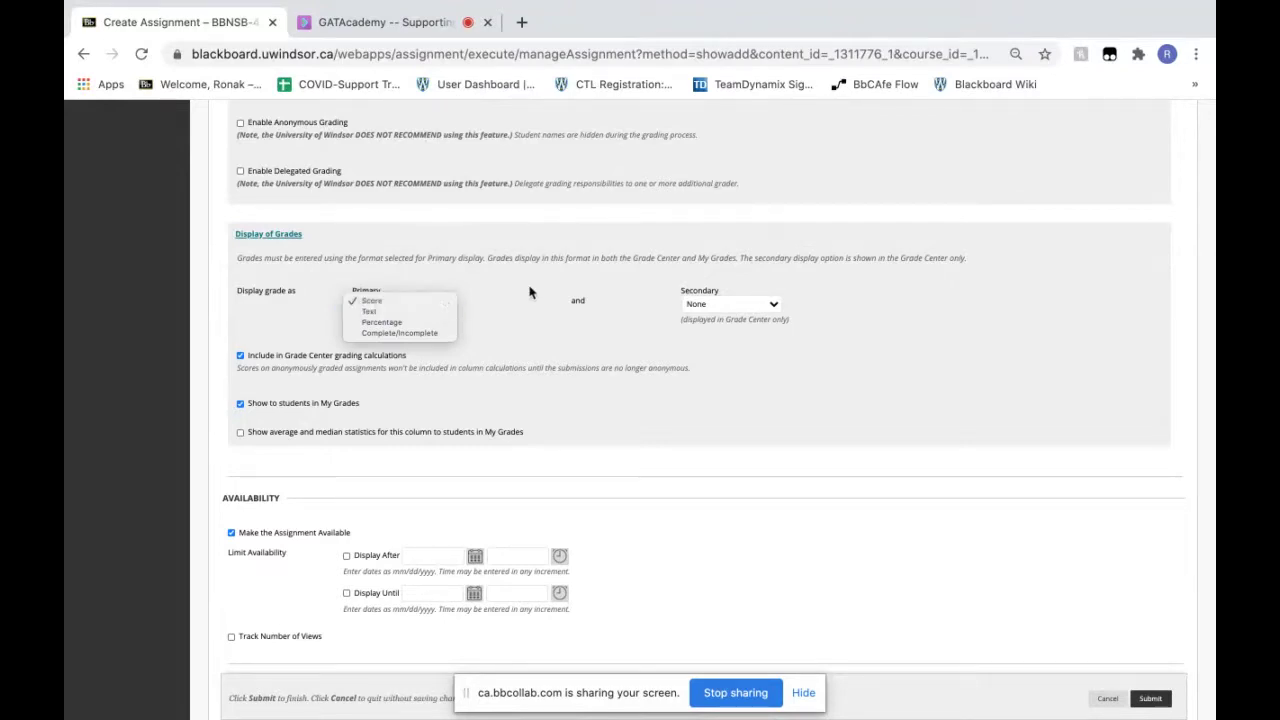
{"action": "left_click", "coordinate": [531, 292]}
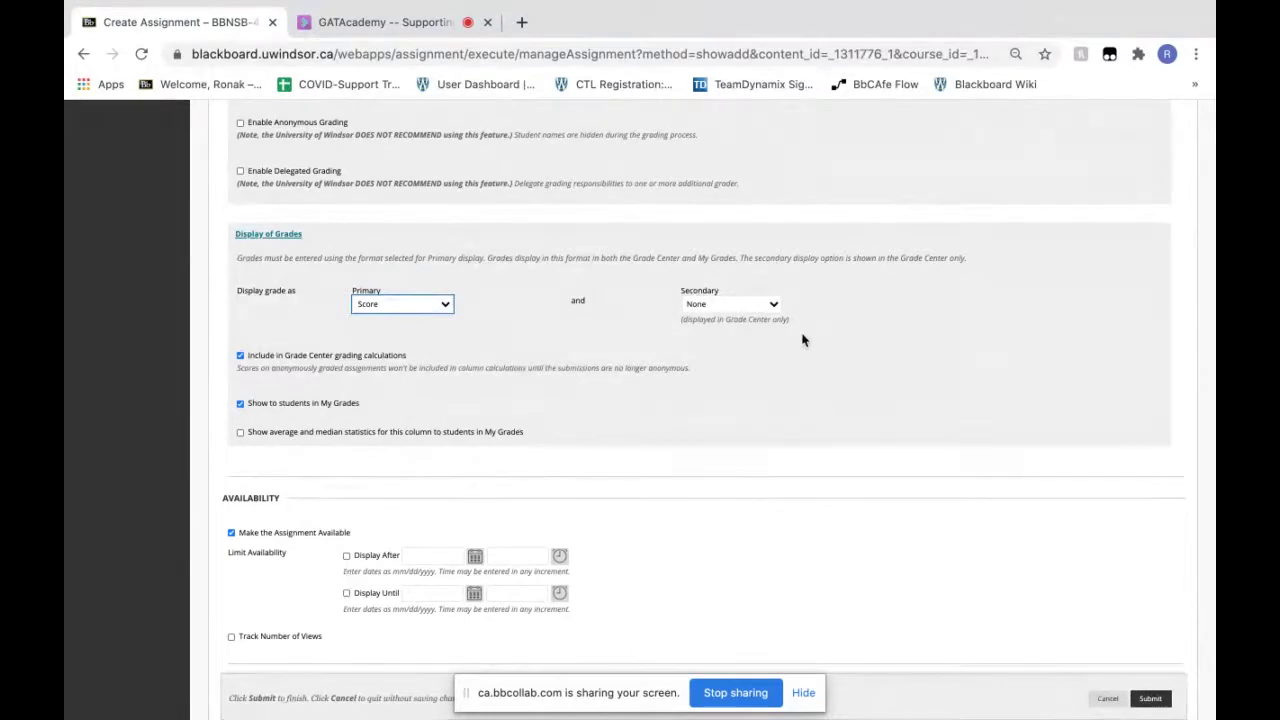
{"action": "scroll", "coordinate": [624, 328], "scroll_direction": "down", "scroll_amount": 1}
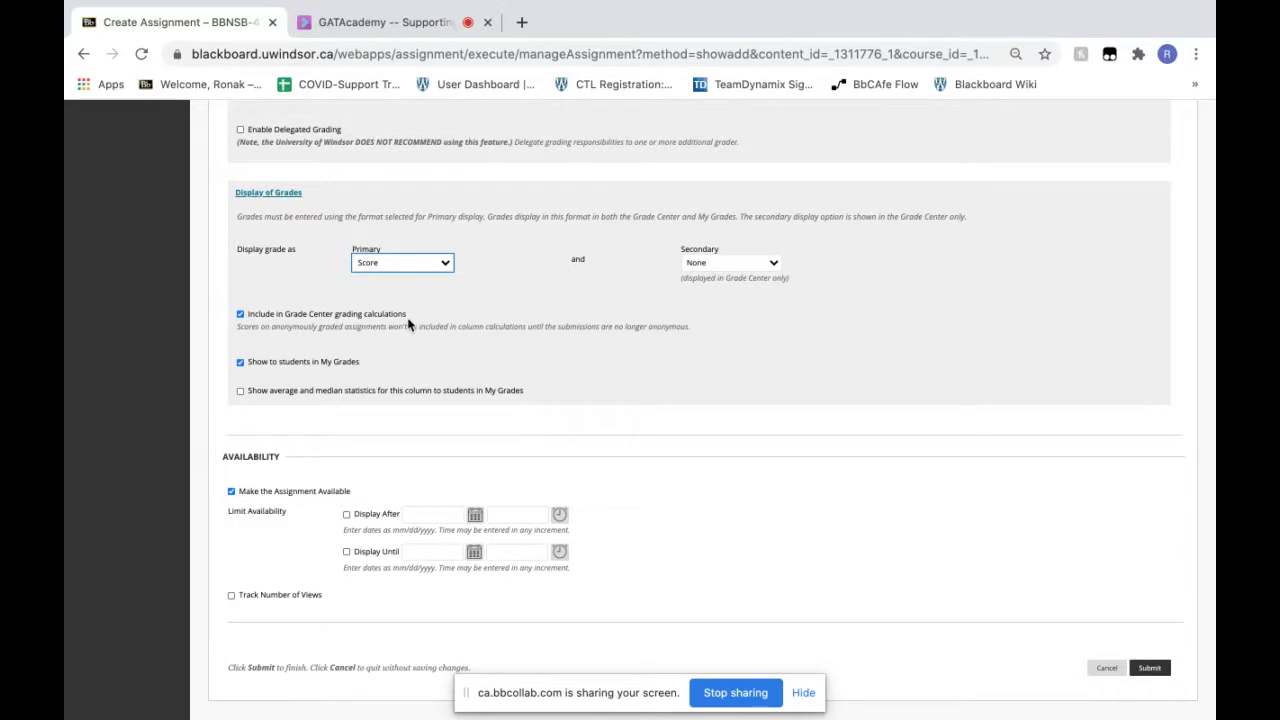
{"action": "scroll", "coordinate": [395, 348], "scroll_direction": "down", "scroll_amount": 1}
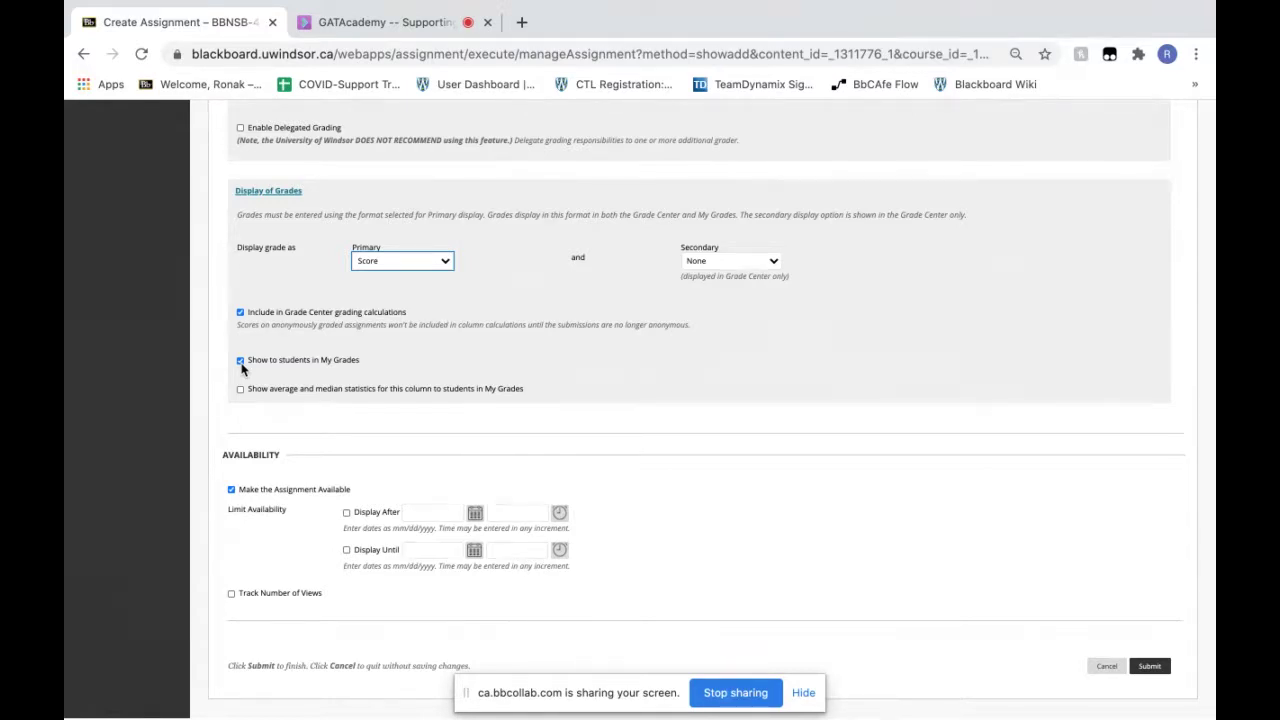
Limit the availability with a Display Until date of 09/11/2020 at 11:59 PM, keeping the assignment available
{"action": "scroll", "coordinate": [320, 391], "scroll_direction": "down", "scroll_amount": 1}
{"action": "left_click", "coordinate": [346, 551]}
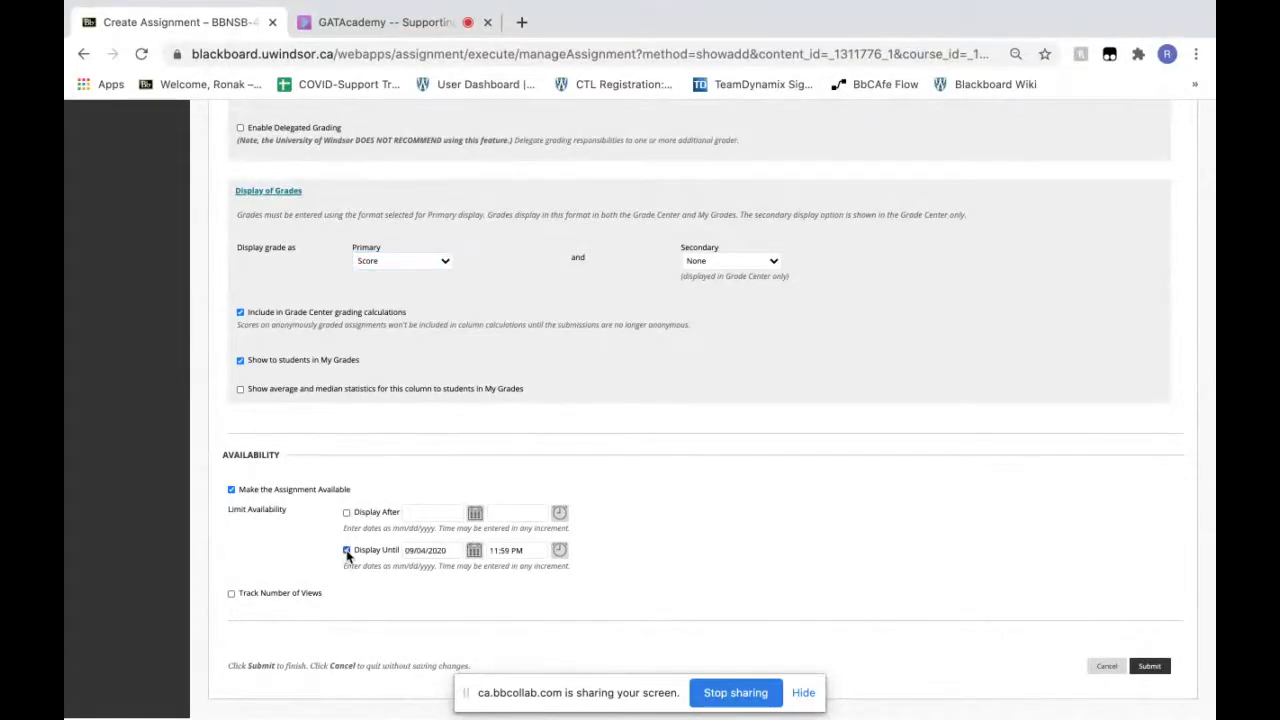
{"action": "left_click", "coordinate": [474, 552]}
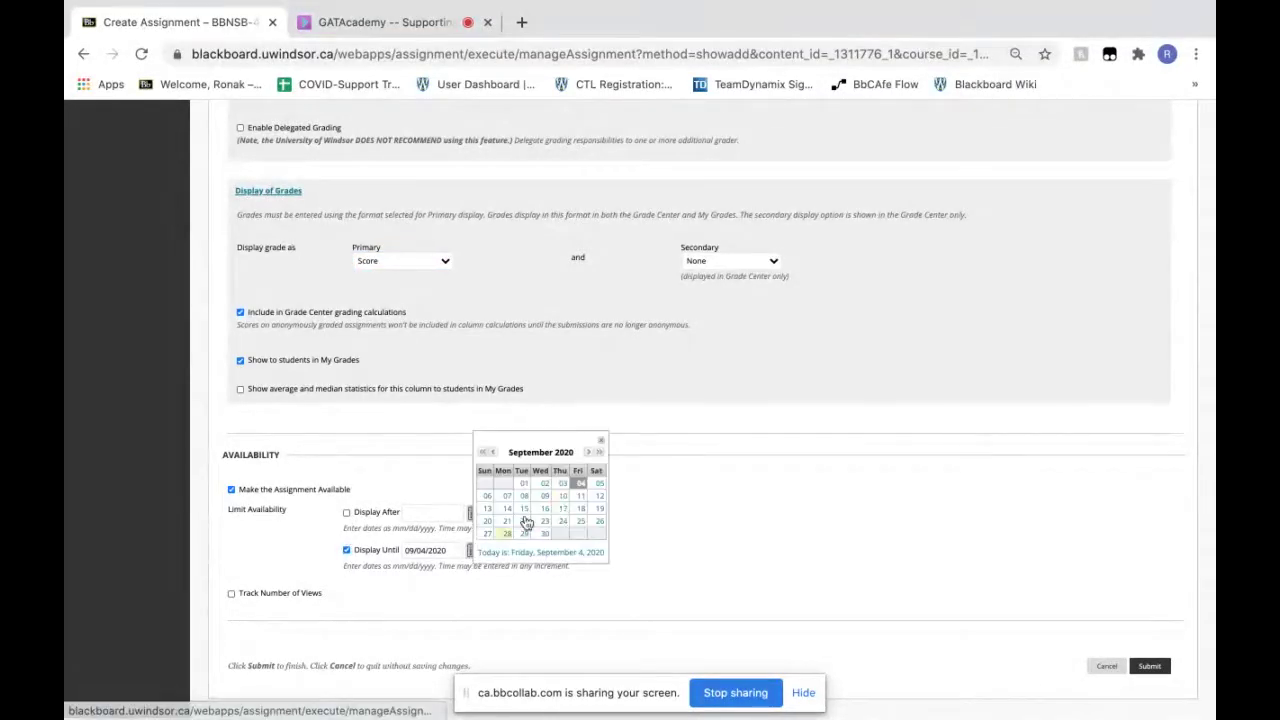
{"action": "left_click", "coordinate": [578, 502]}
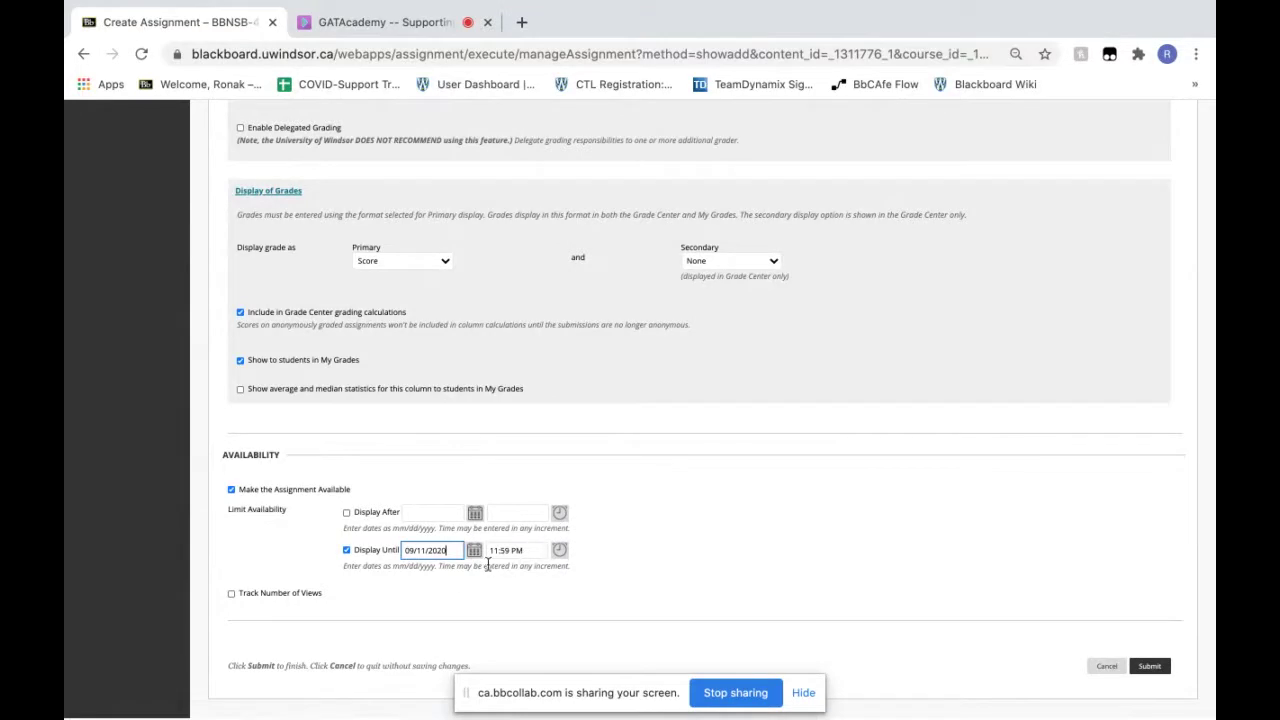
{"action": "left_click", "coordinate": [447, 594]}
{"action": "left_click", "coordinate": [231, 490]}
{"action": "left_click", "coordinate": [231, 490]}
Limit the assignment's availability with a Display After date of 09/11/2020 at 11:59 PM
{"action": "left_click", "coordinate": [346, 514]}
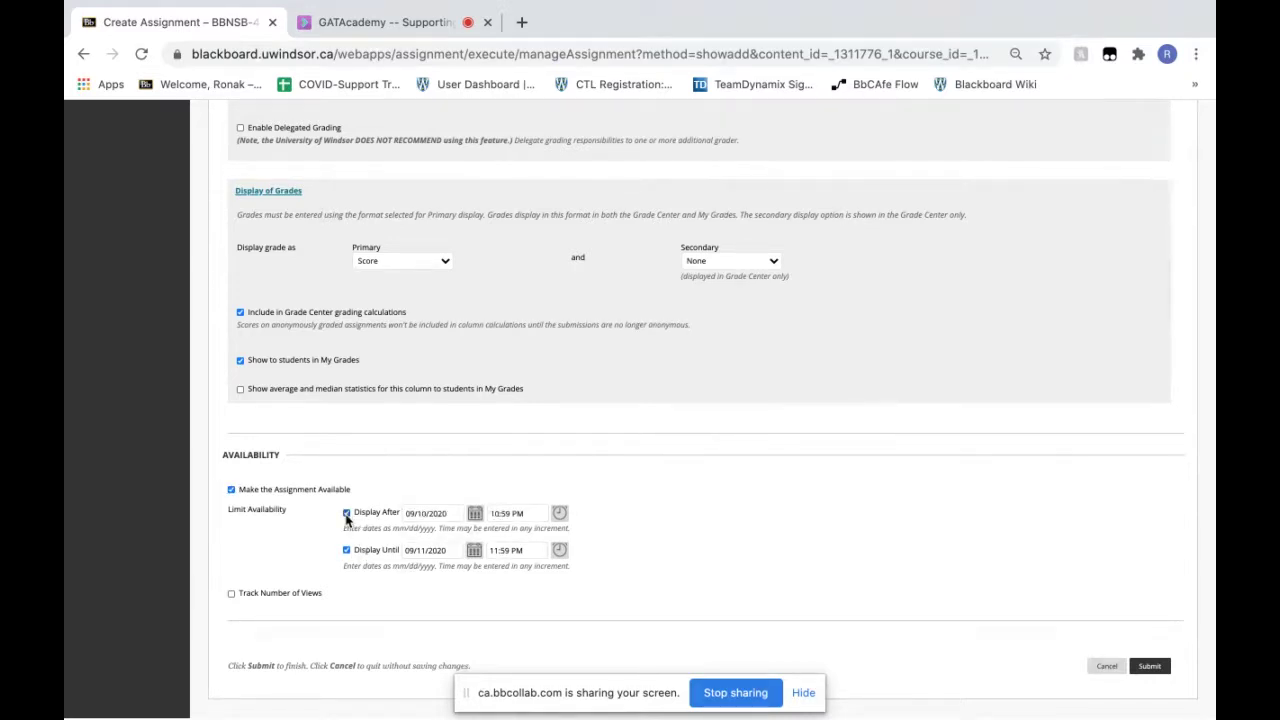
{"action": "left_click", "coordinate": [445, 513]}
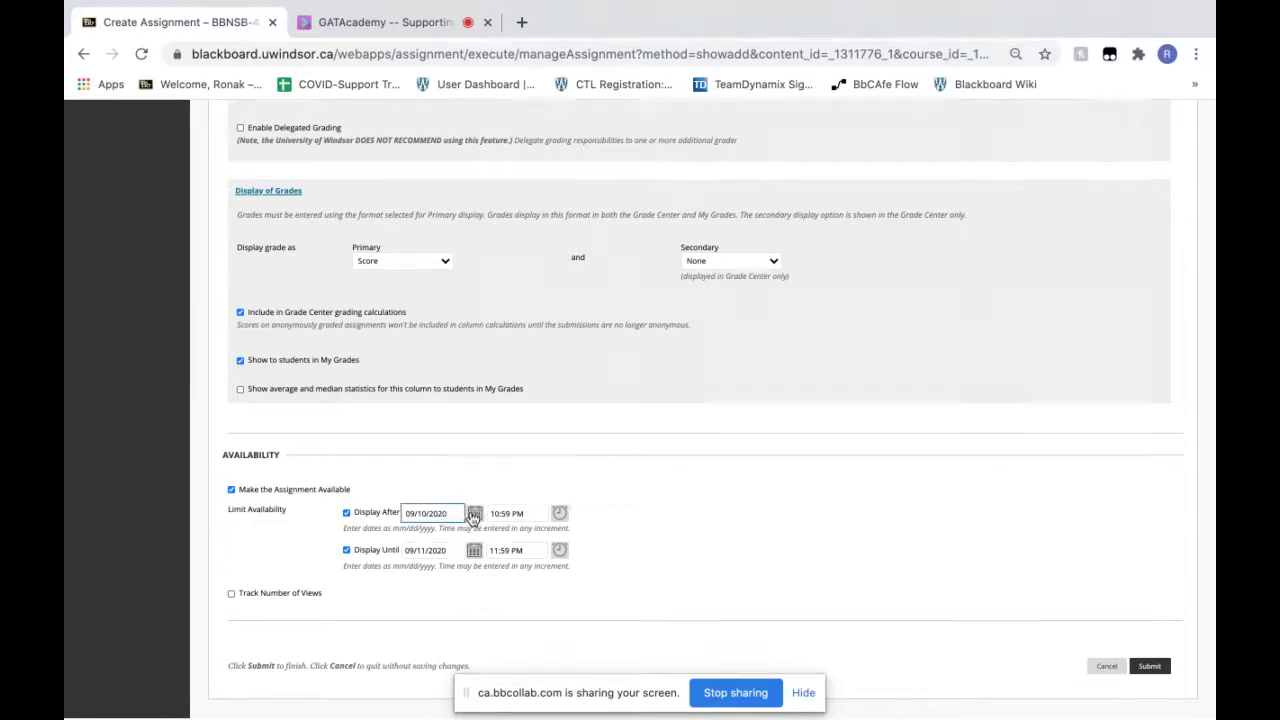
{"action": "left_click", "coordinate": [474, 514]}
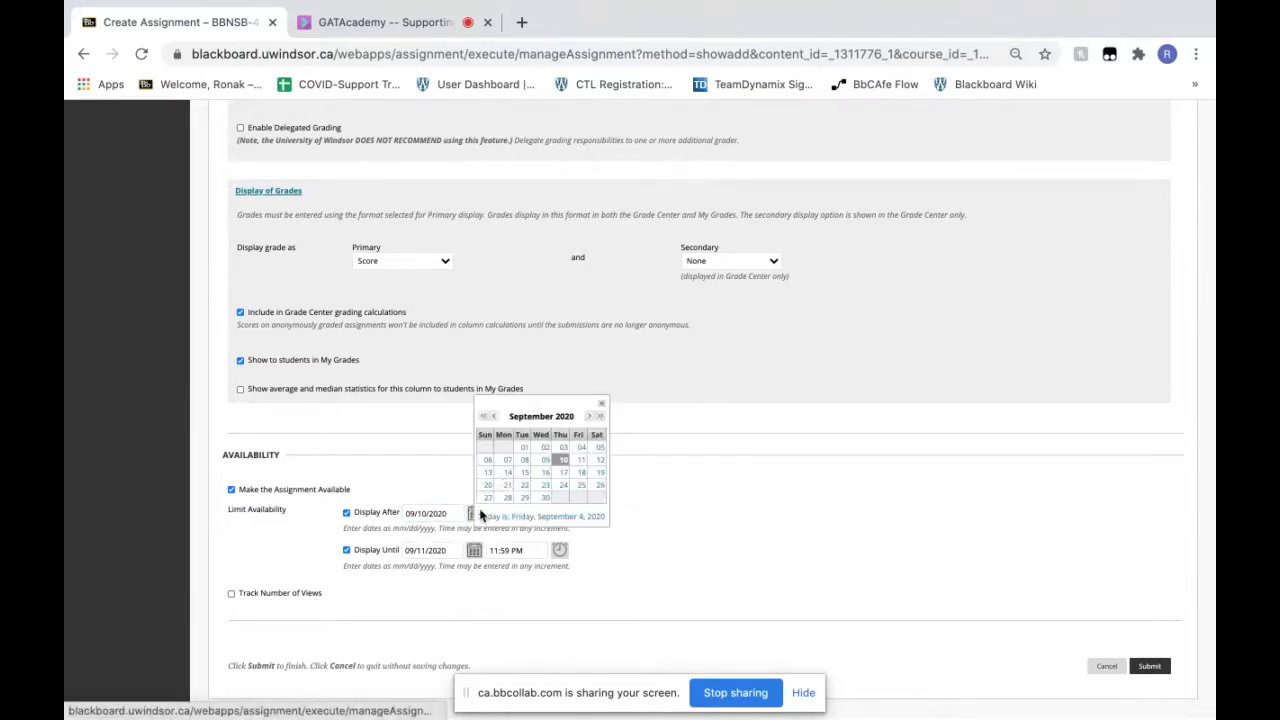
{"action": "left_click", "coordinate": [580, 459]}
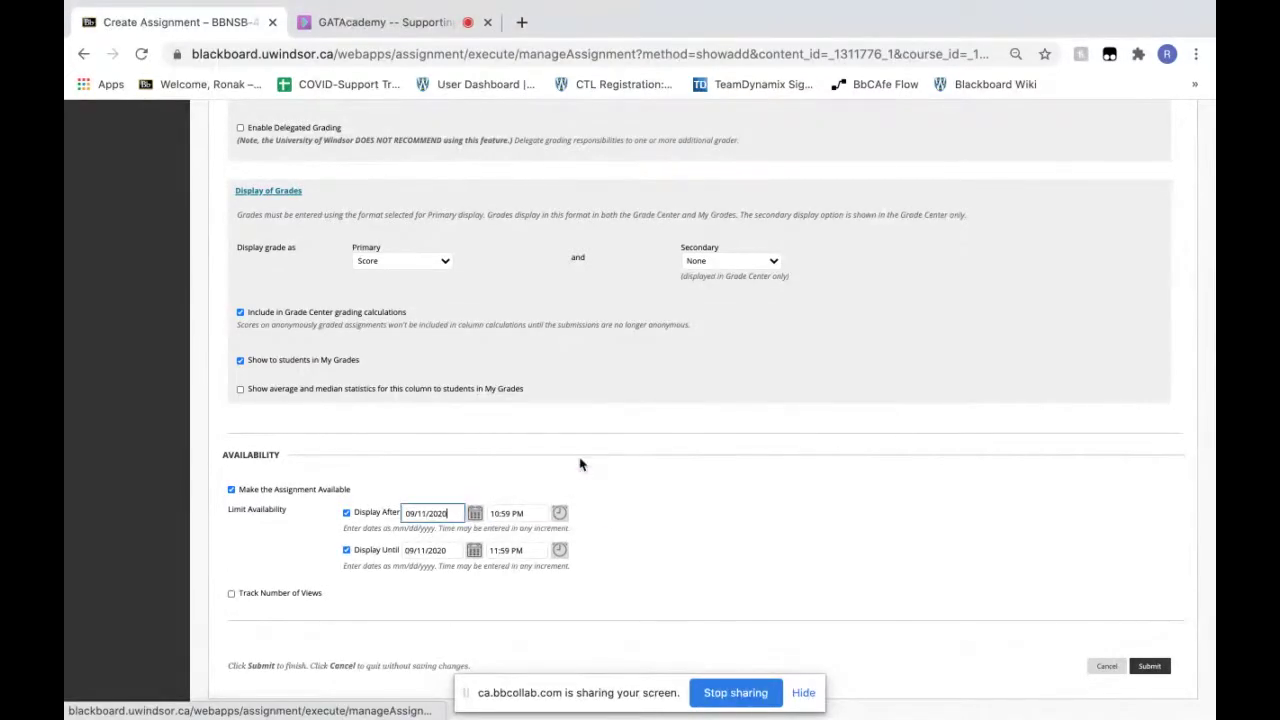
{"action": "left_click", "coordinate": [520, 513]}
{"action": "type", "text": "11"}
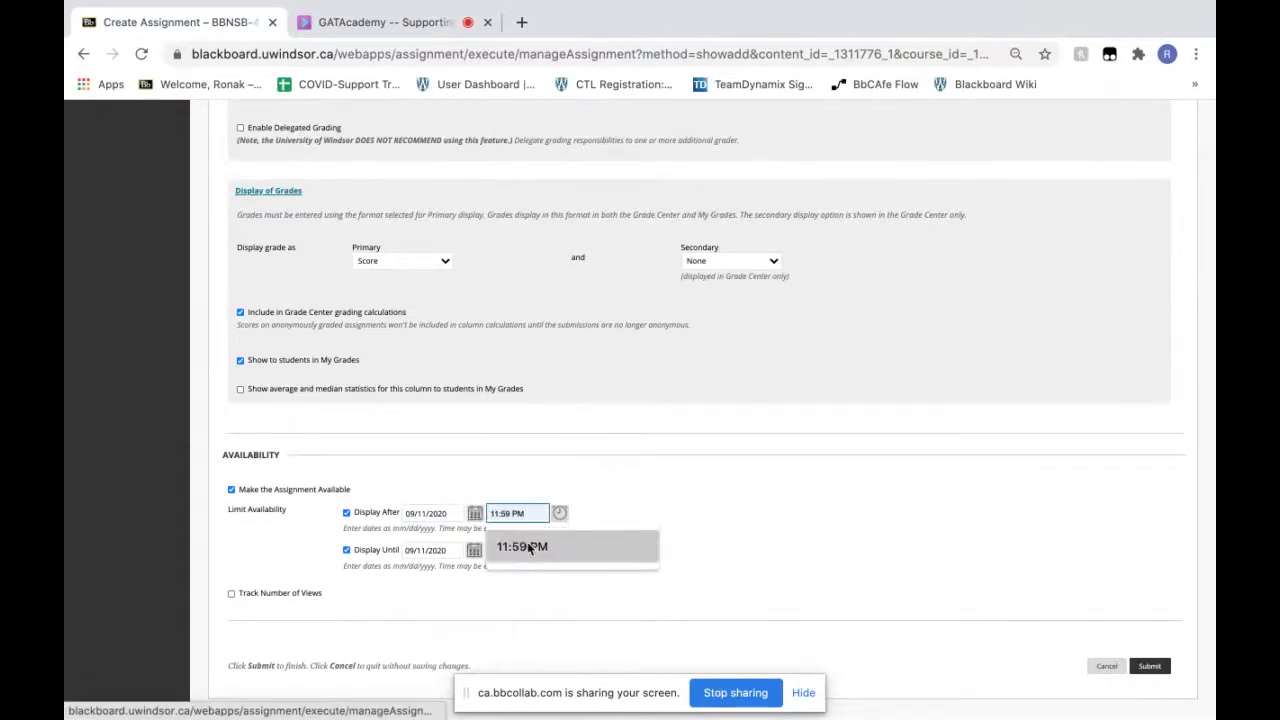
{"action": "left_click", "coordinate": [528, 540]}
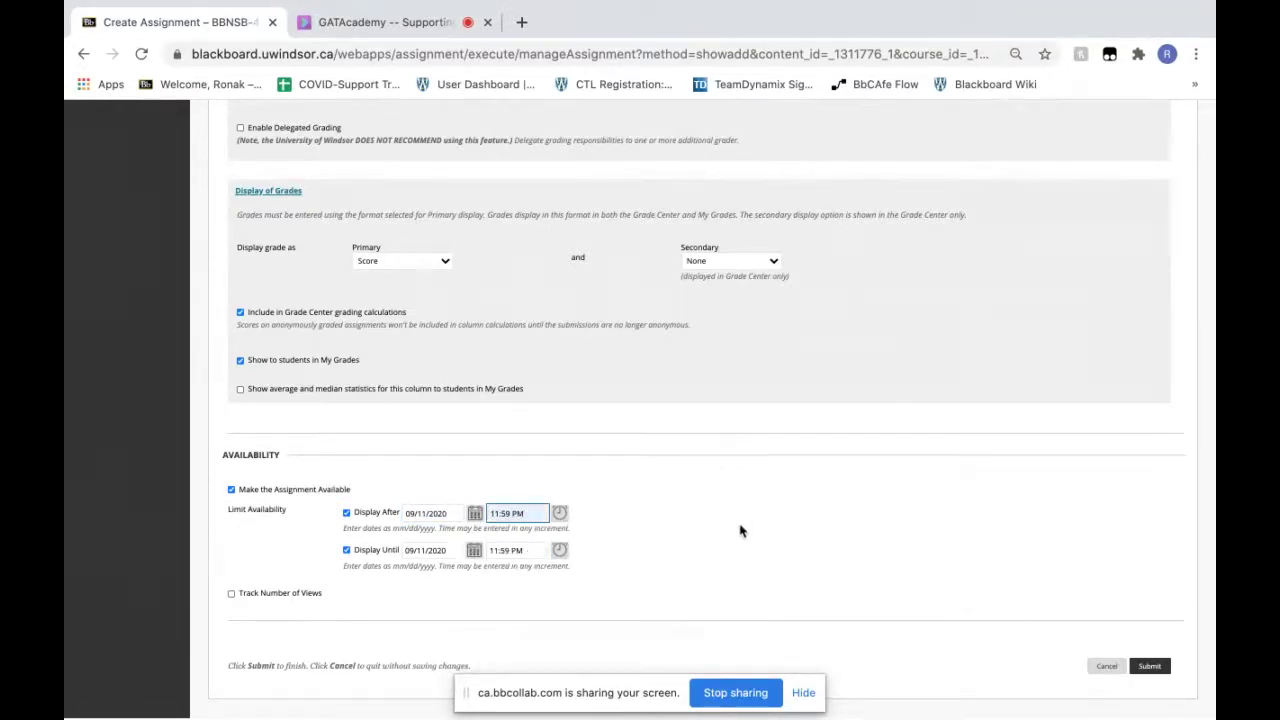
Remove the Display After and Display Until limits, keep the assignment available, and submit it
{"action": "left_click", "coordinate": [231, 490]}
{"action": "left_click", "coordinate": [231, 490]}
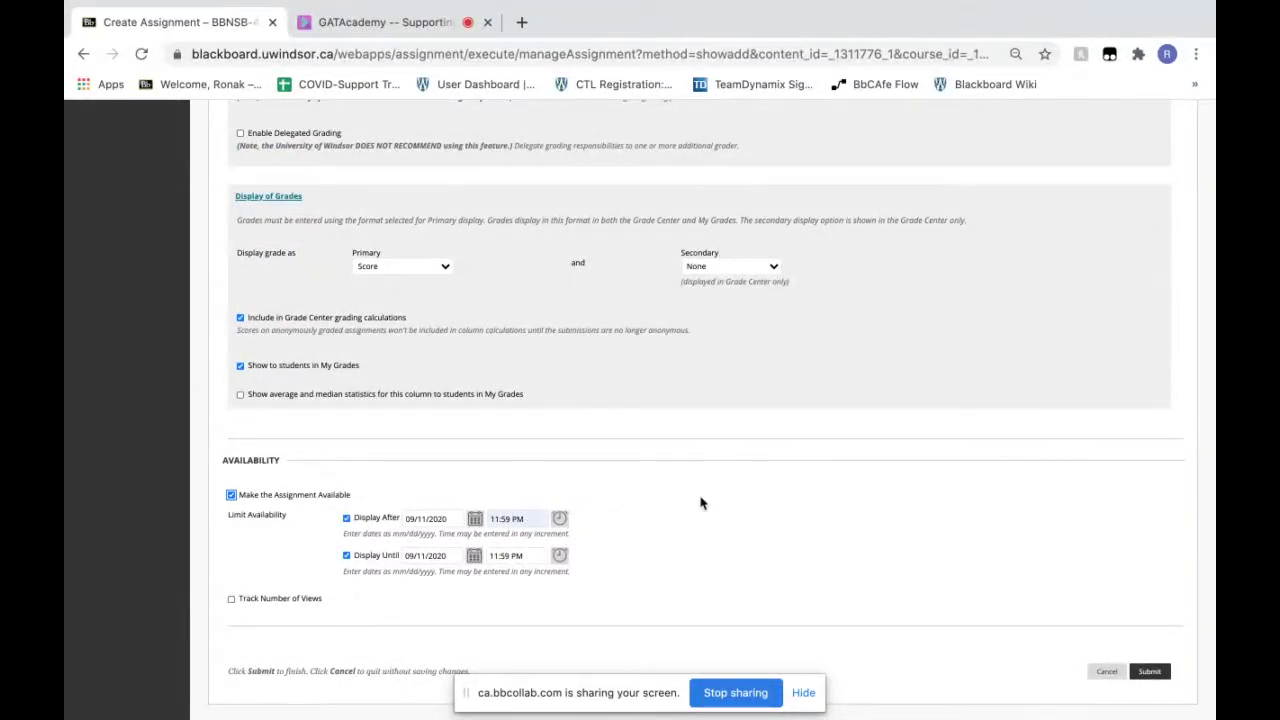
{"action": "left_click", "coordinate": [347, 519]}
{"action": "left_click", "coordinate": [346, 555]}
{"action": "left_click", "coordinate": [1161, 678]}
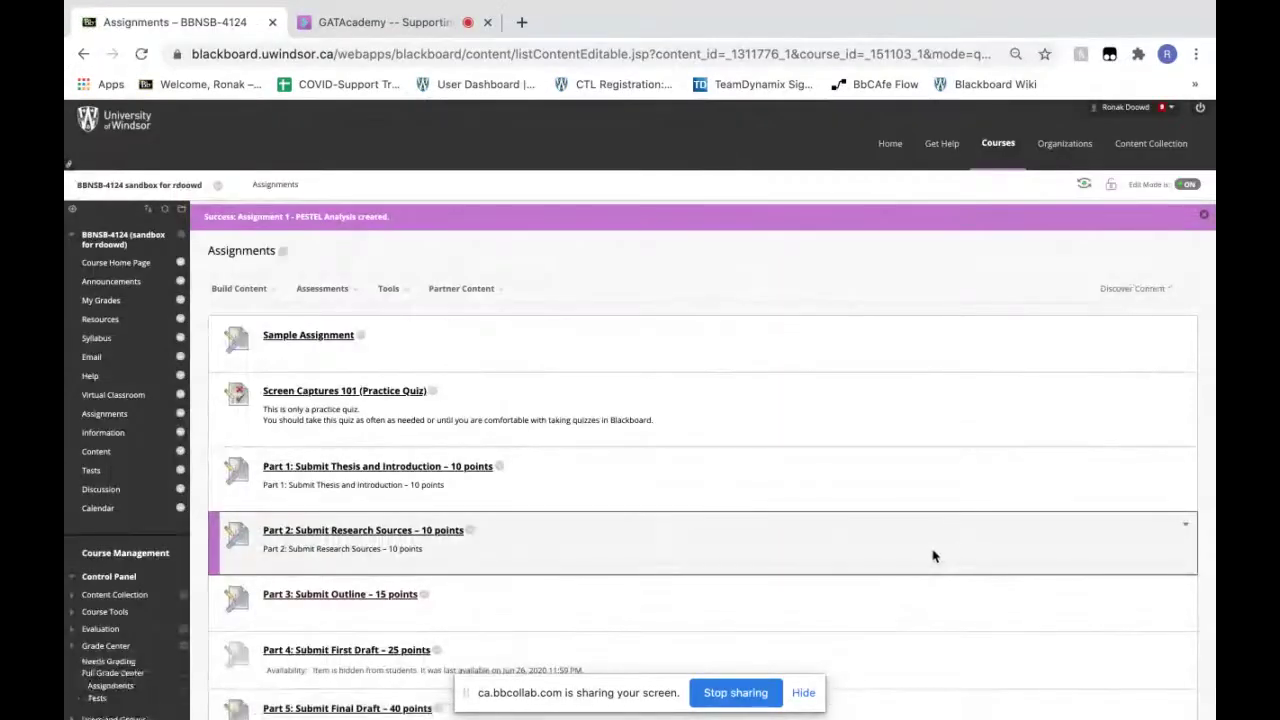
Open Assignment 1 - PESTEL Analysis from the assignments list and review its details and submission area in the preview
{"action": "scroll", "coordinate": [931, 554], "scroll_direction": "down", "scroll_amount": 5}
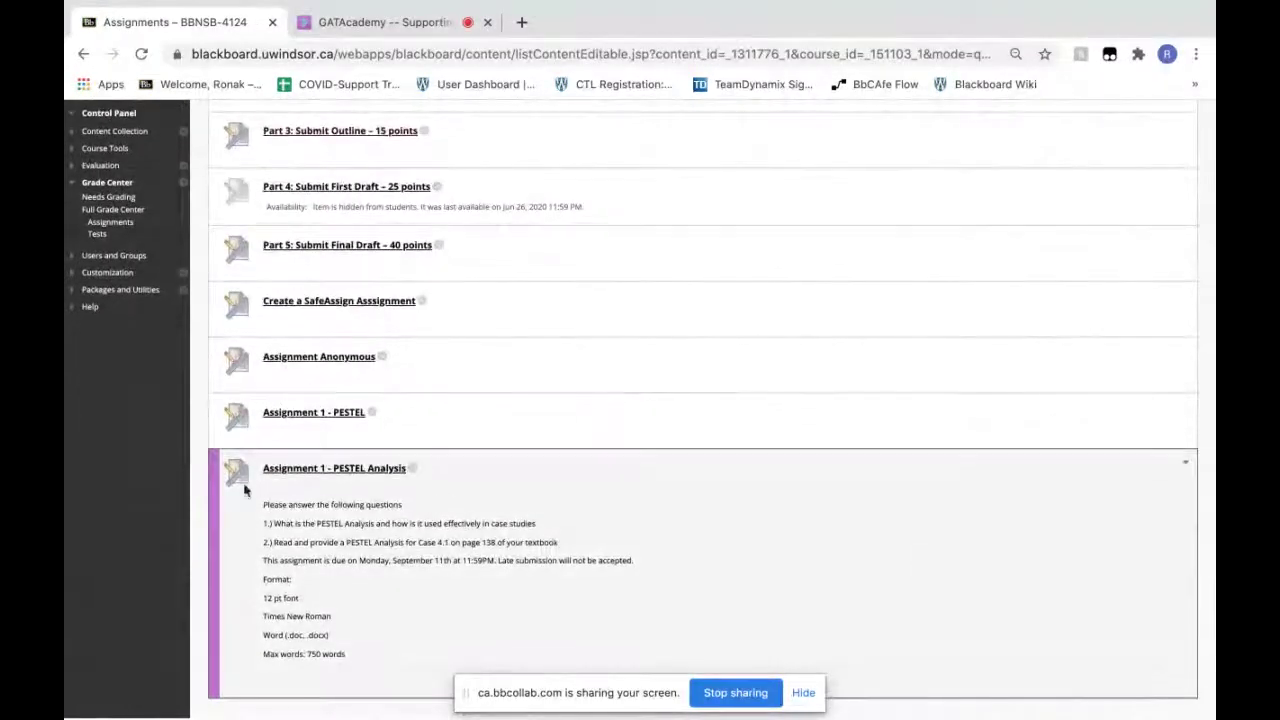
{"action": "left_click", "coordinate": [357, 479]}
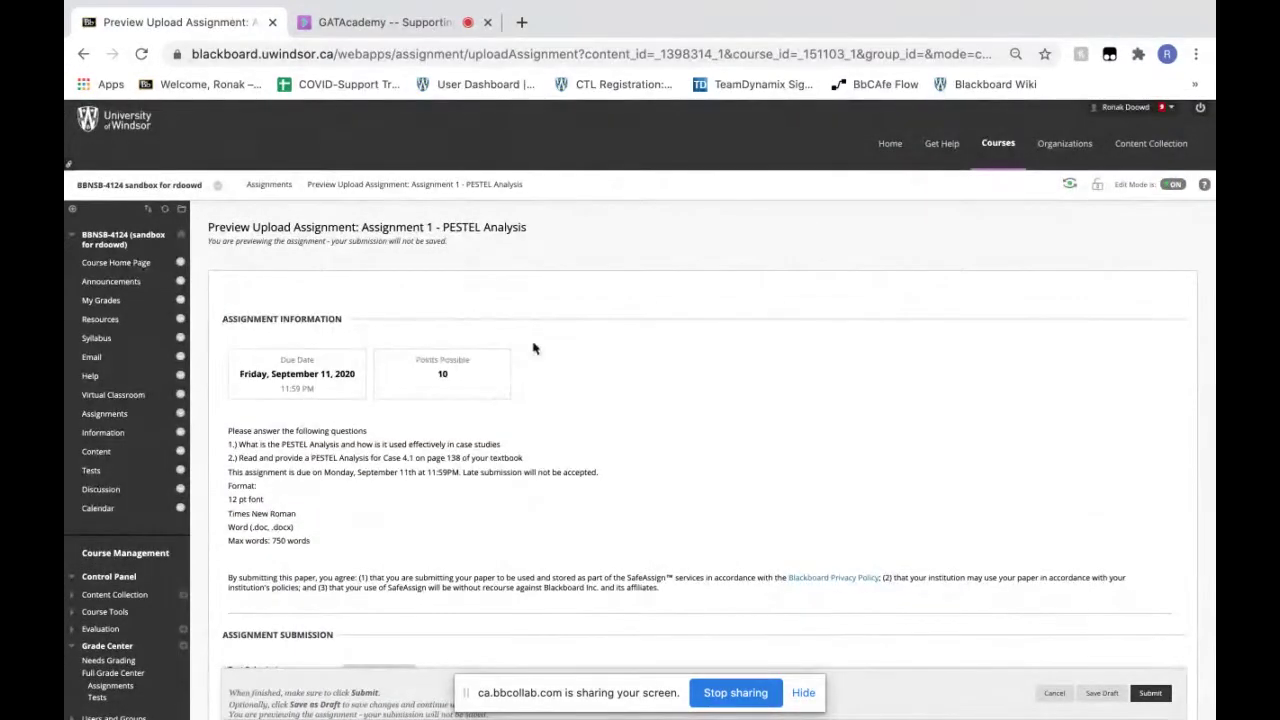
{"action": "scroll", "coordinate": [423, 385], "scroll_direction": "down", "scroll_amount": 1}
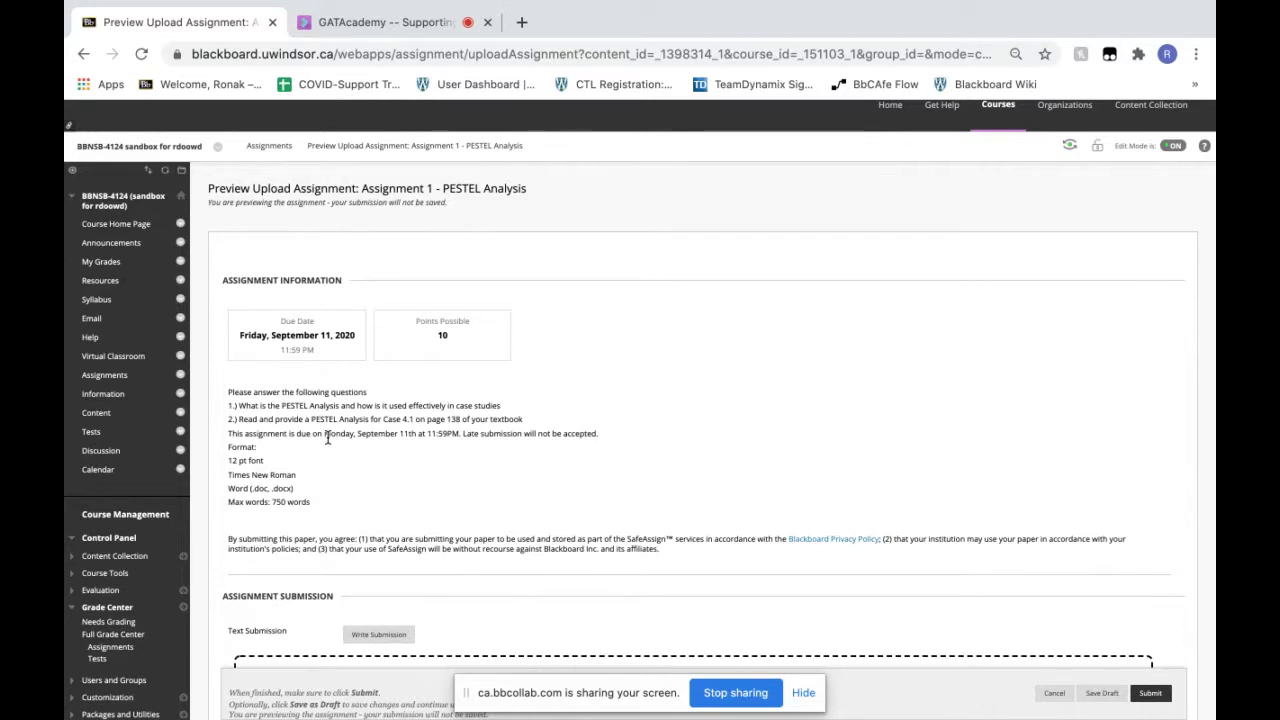
{"action": "scroll", "coordinate": [108, 522], "scroll_direction": "down", "scroll_amount": 2}
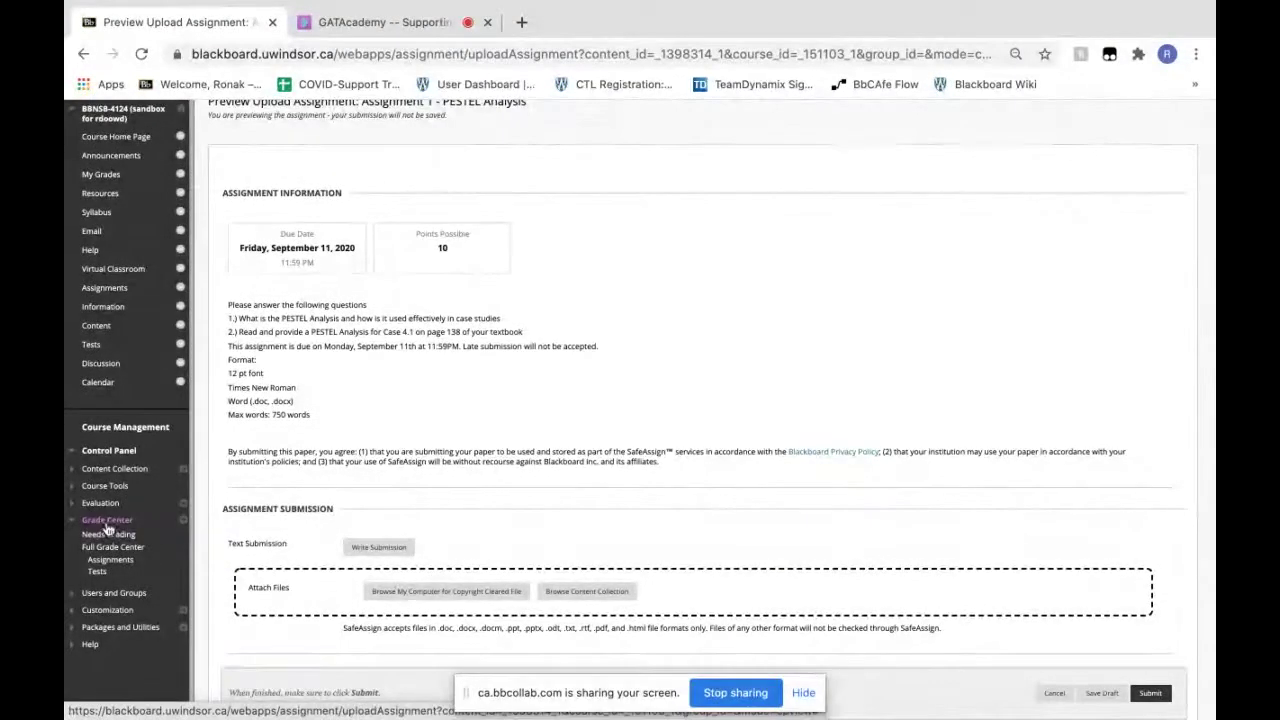
Open the Grade Center's Needs Grading list and start grading all users for Assignment 1 - PESTEL
{"action": "left_click", "coordinate": [106, 521]}
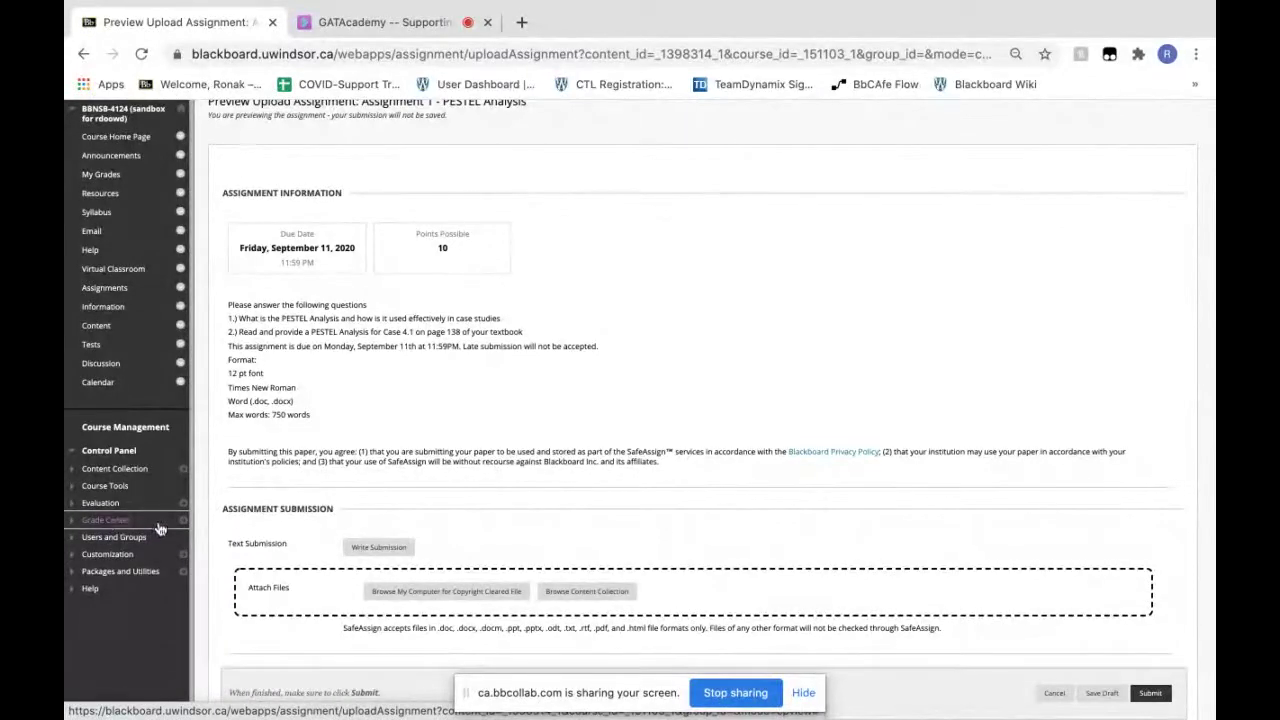
{"action": "left_click", "coordinate": [115, 524]}
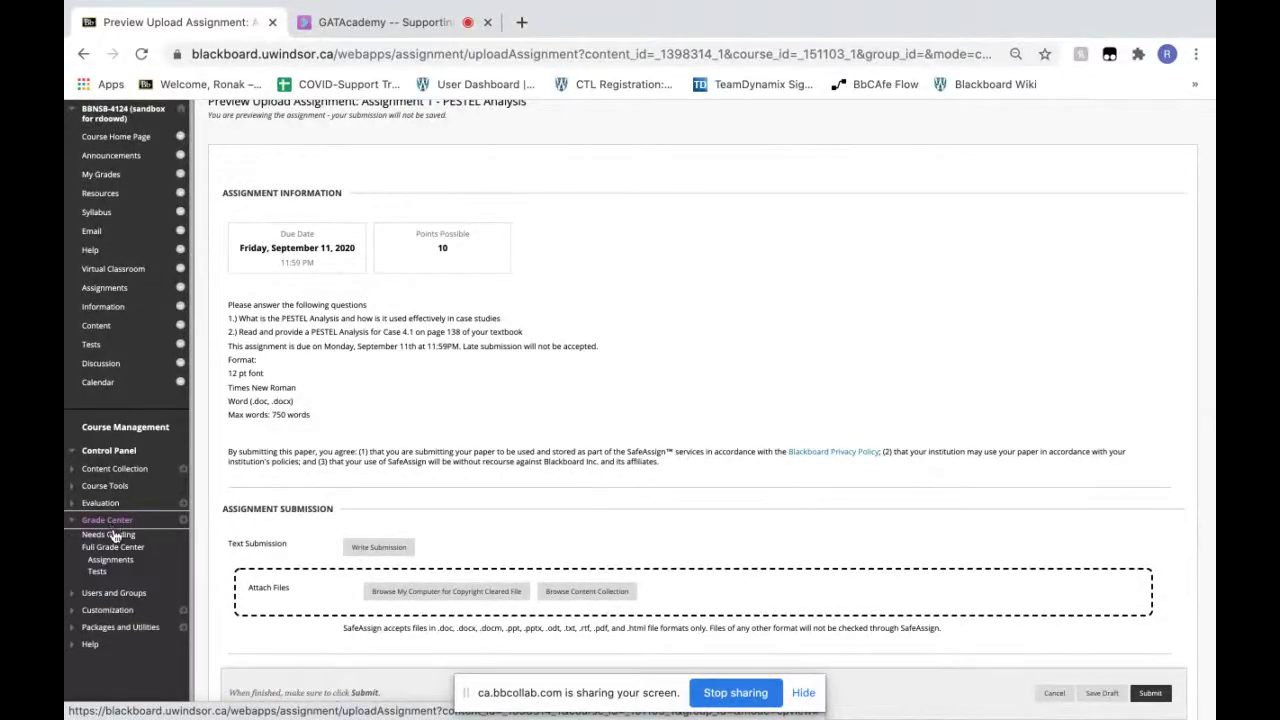
{"action": "left_click", "coordinate": [110, 538]}
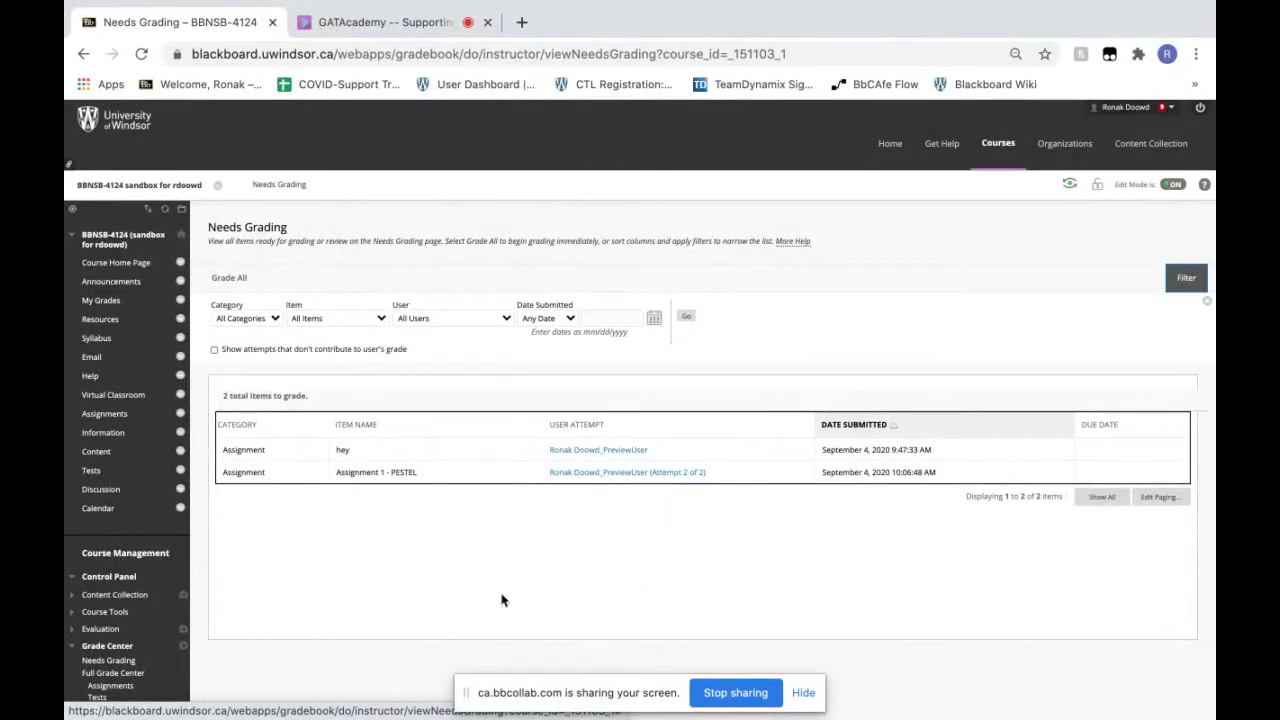
{"action": "scroll", "coordinate": [527, 552], "scroll_direction": "down", "scroll_amount": 1}
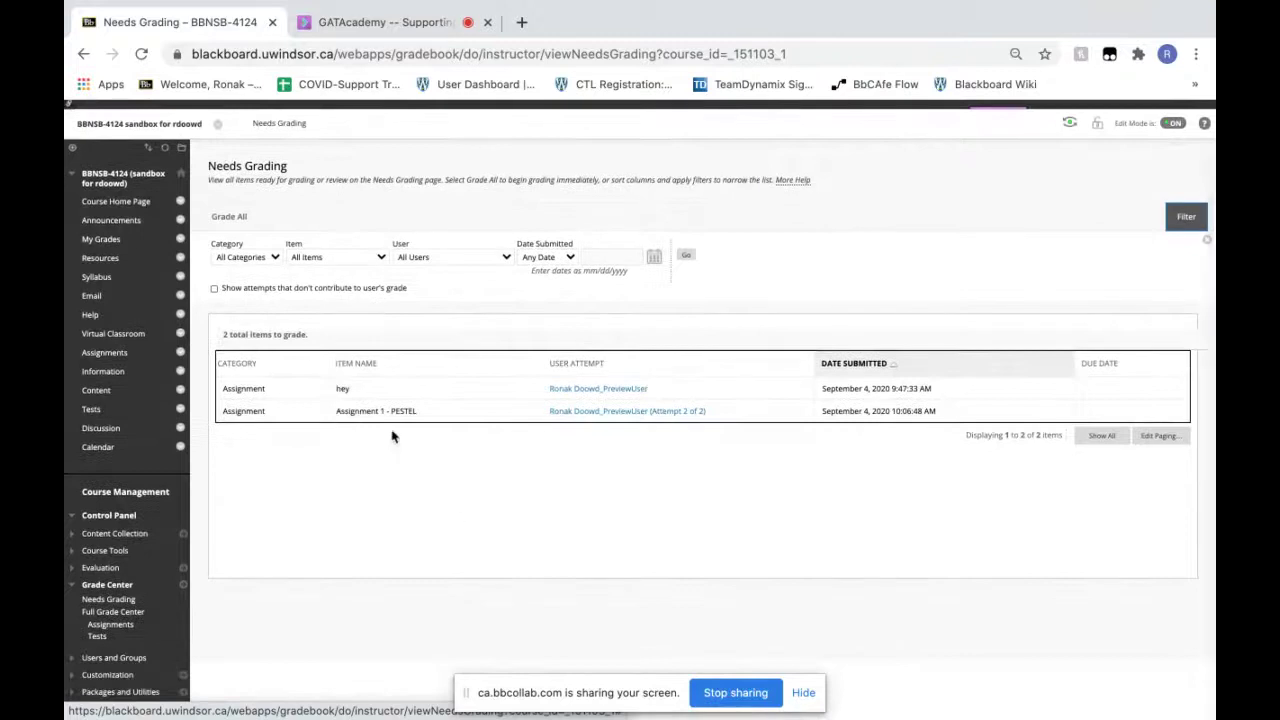
{"action": "left_click", "coordinate": [423, 413]}
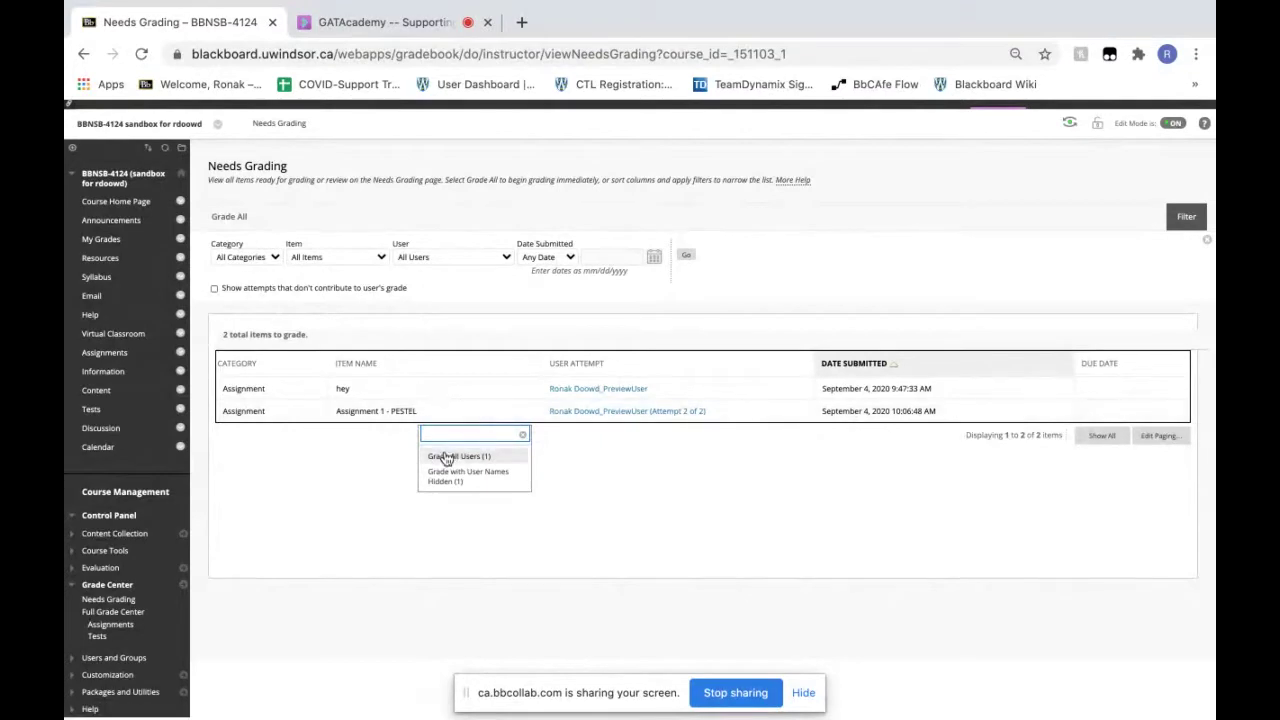
{"action": "left_click", "coordinate": [445, 457]}
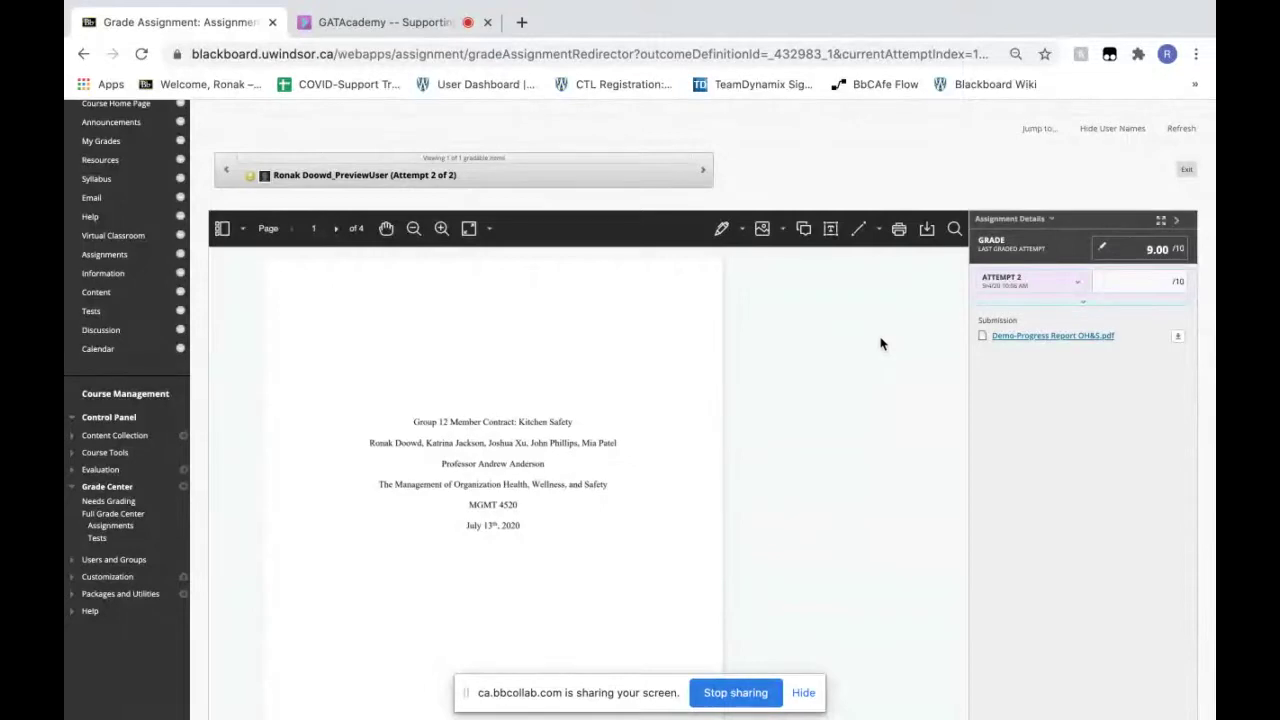
Draw blue freehand check marks beside the title, member names, professor and date lines on the submission's cover page
{"action": "left_click", "coordinate": [742, 232]}
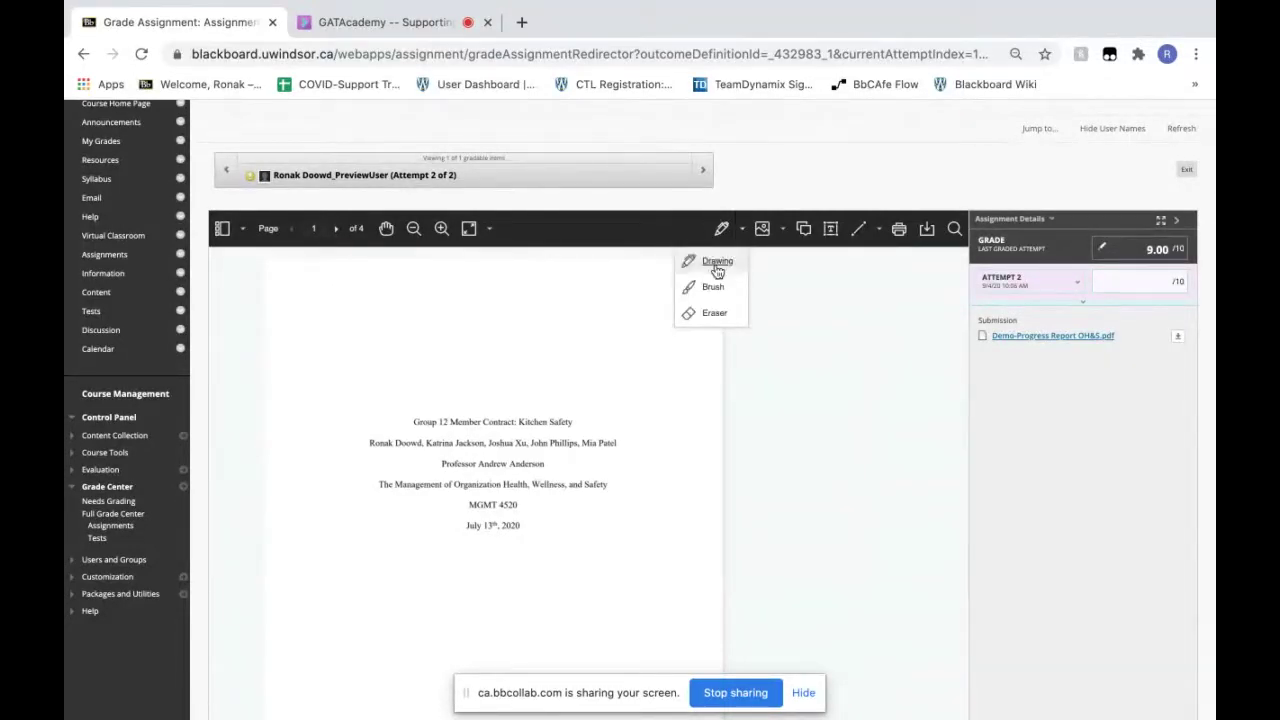
{"action": "left_click", "coordinate": [714, 261]}
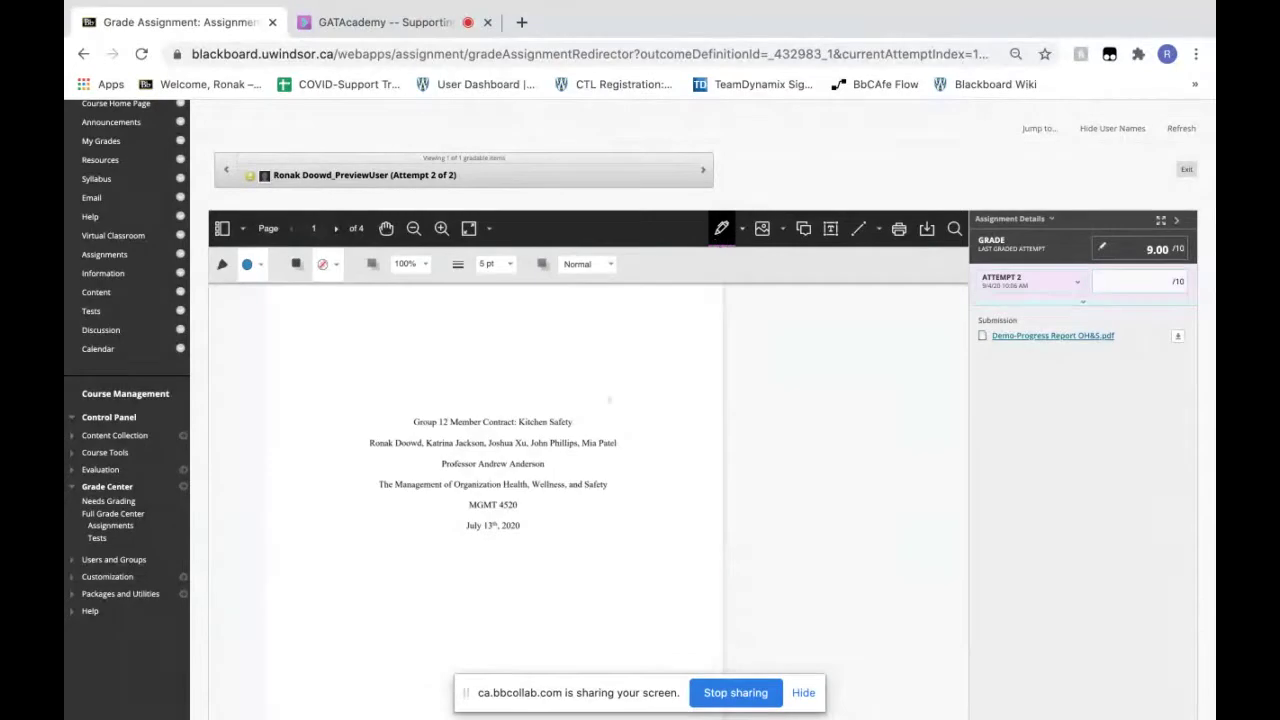
{"action": "left_click_drag", "start_coordinate": [591, 418], "coordinate": [615, 388]}
{"action": "left_click_drag", "start_coordinate": [623, 445], "coordinate": [646, 427]}
{"action": "left_click_drag", "start_coordinate": [558, 464], "coordinate": [590, 441]}
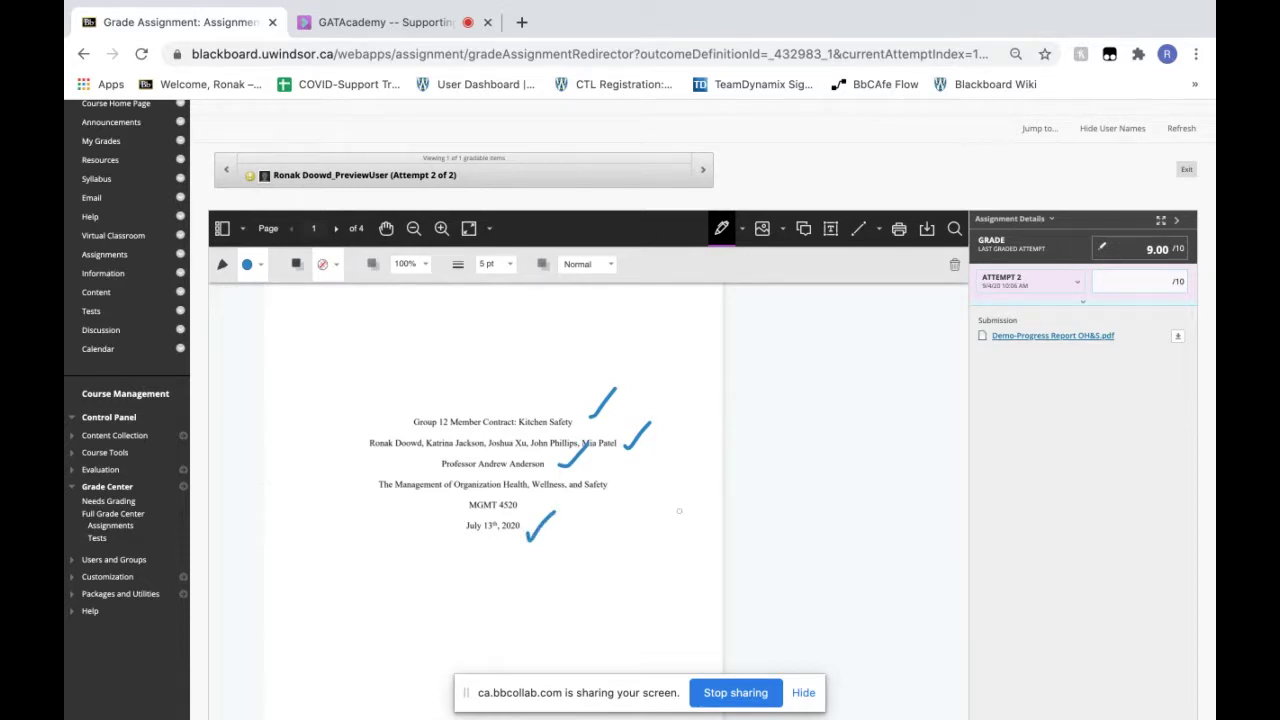
Erase the check mark beside the date line with the Eraser tool
{"action": "left_click", "coordinate": [743, 232]}
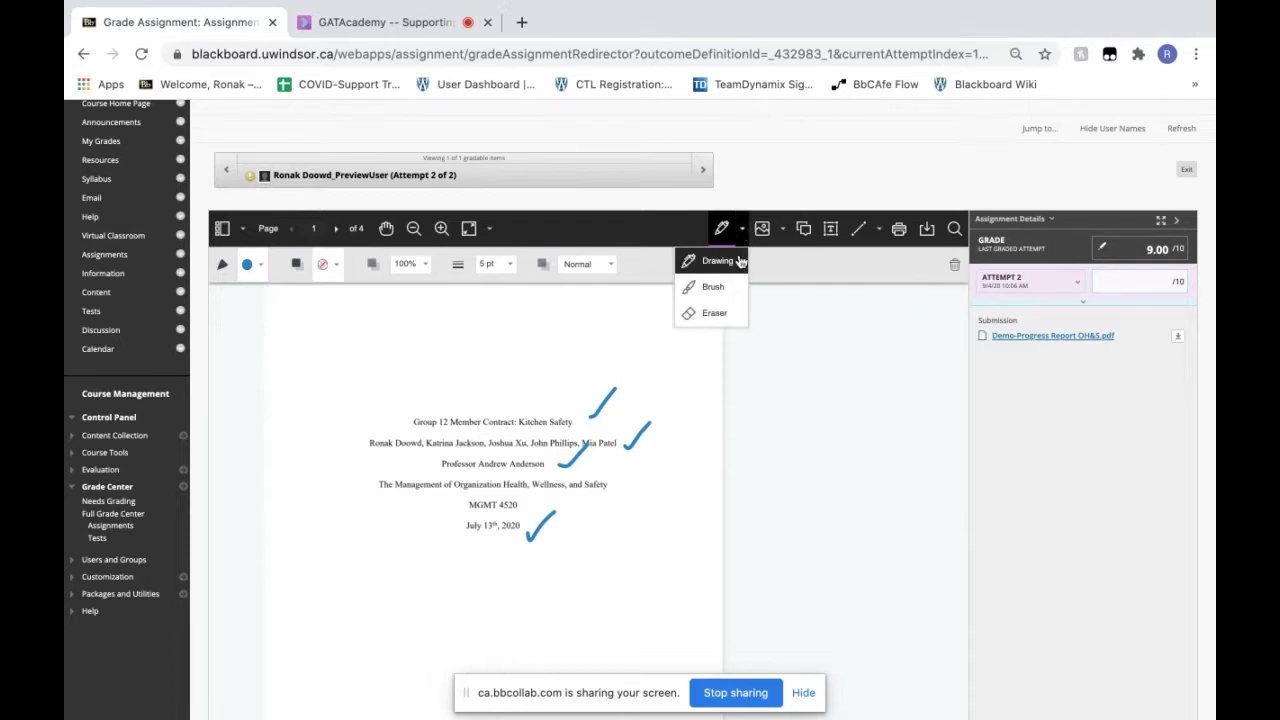
{"action": "left_click", "coordinate": [718, 316]}
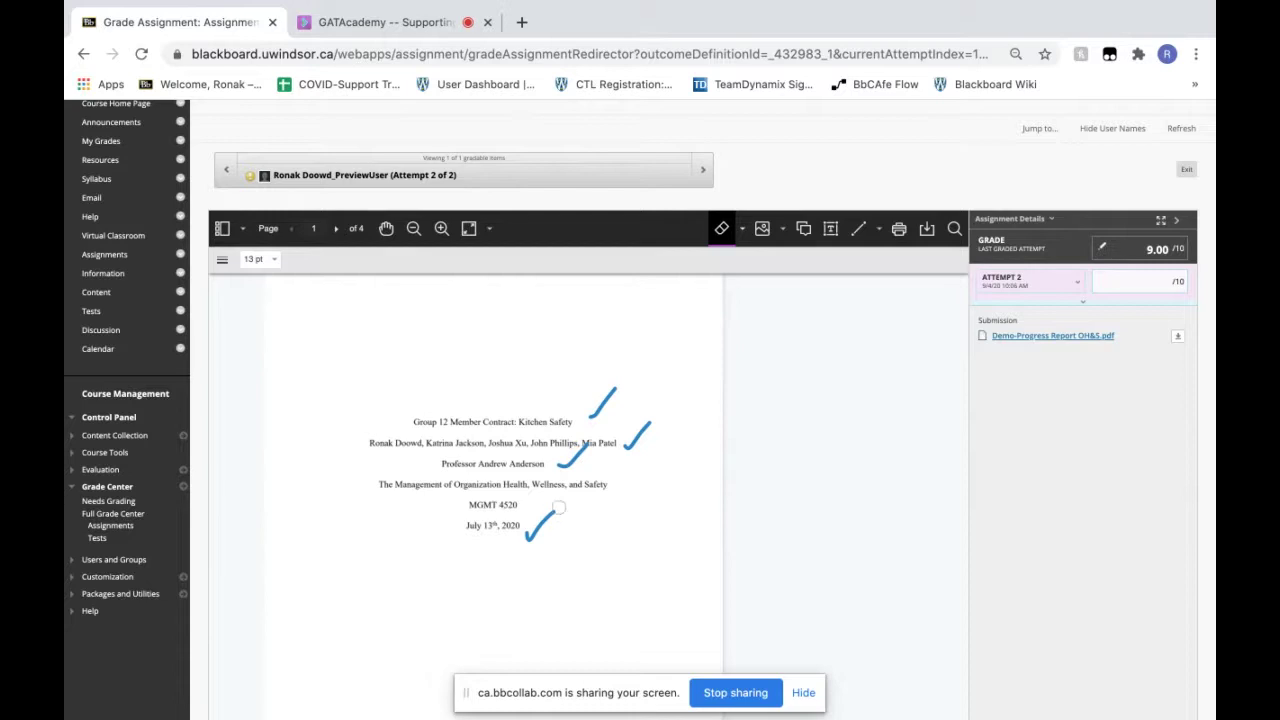
{"action": "left_click_drag", "start_coordinate": [557, 509], "coordinate": [525, 536]}
{"action": "left_click", "coordinate": [722, 234]}
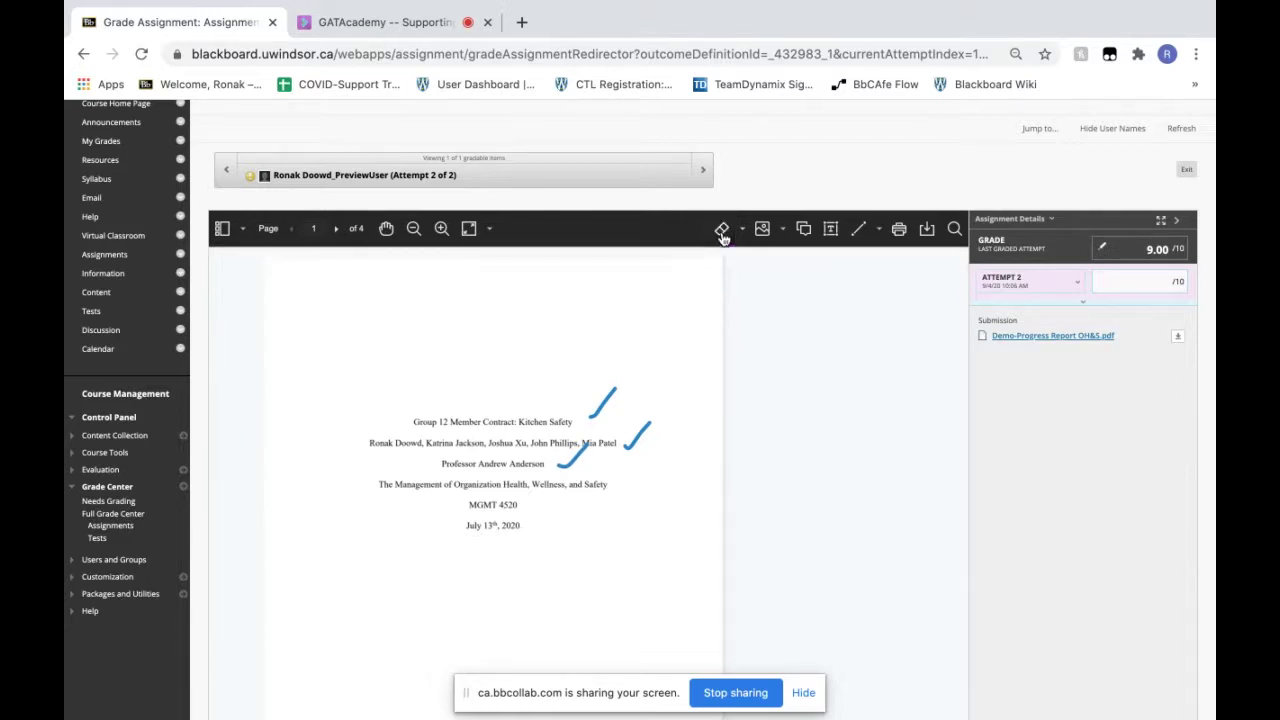
{"action": "left_click", "coordinate": [618, 411]}
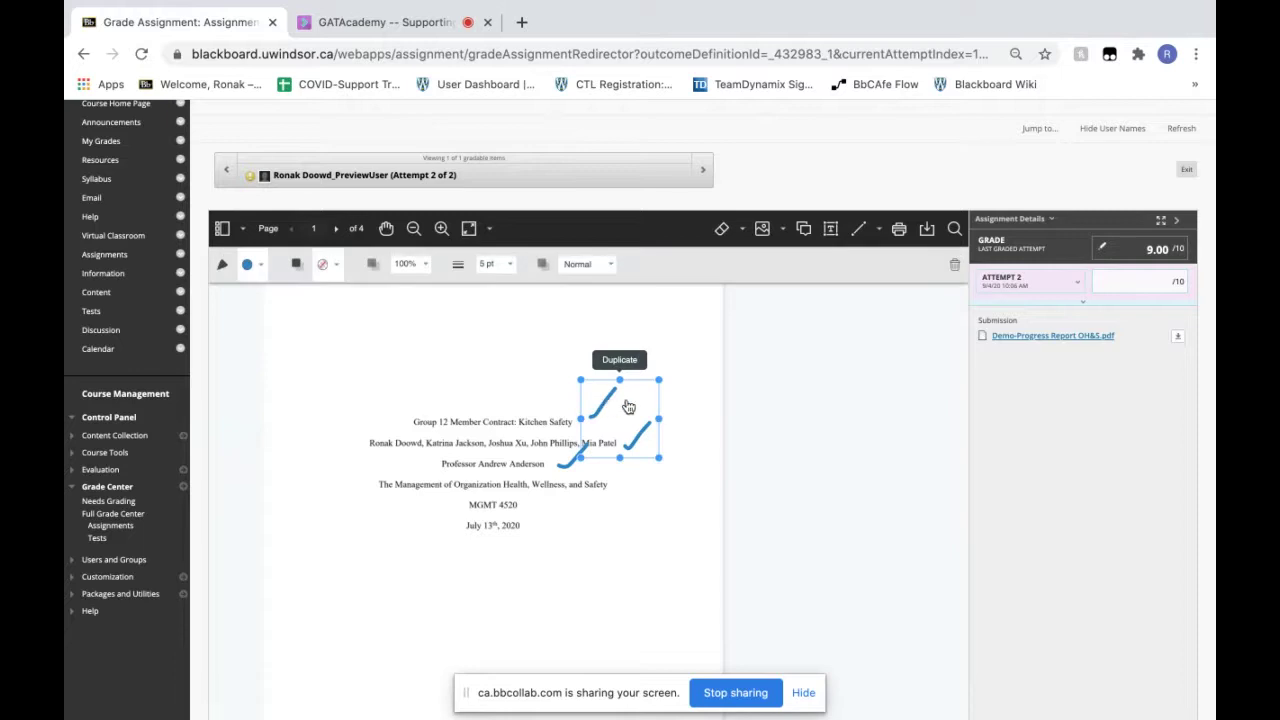
{"action": "key", "text": "Delete"}
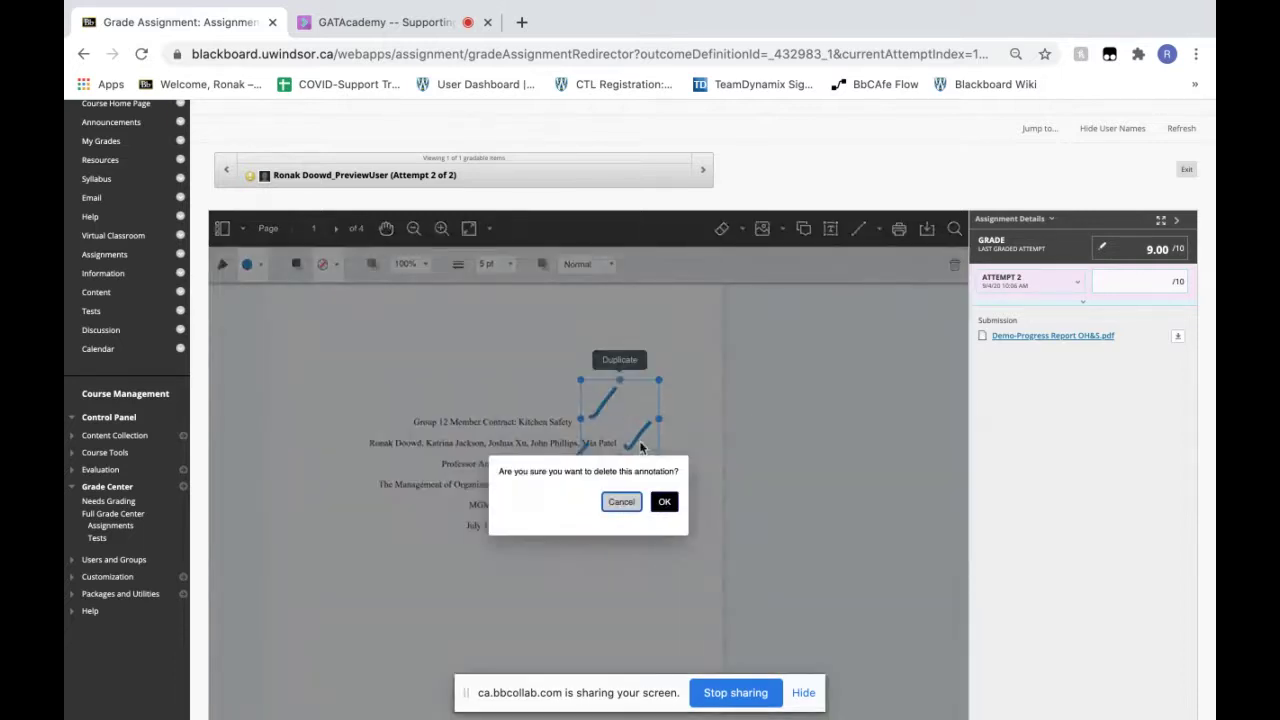
{"action": "left_click", "coordinate": [621, 503]}
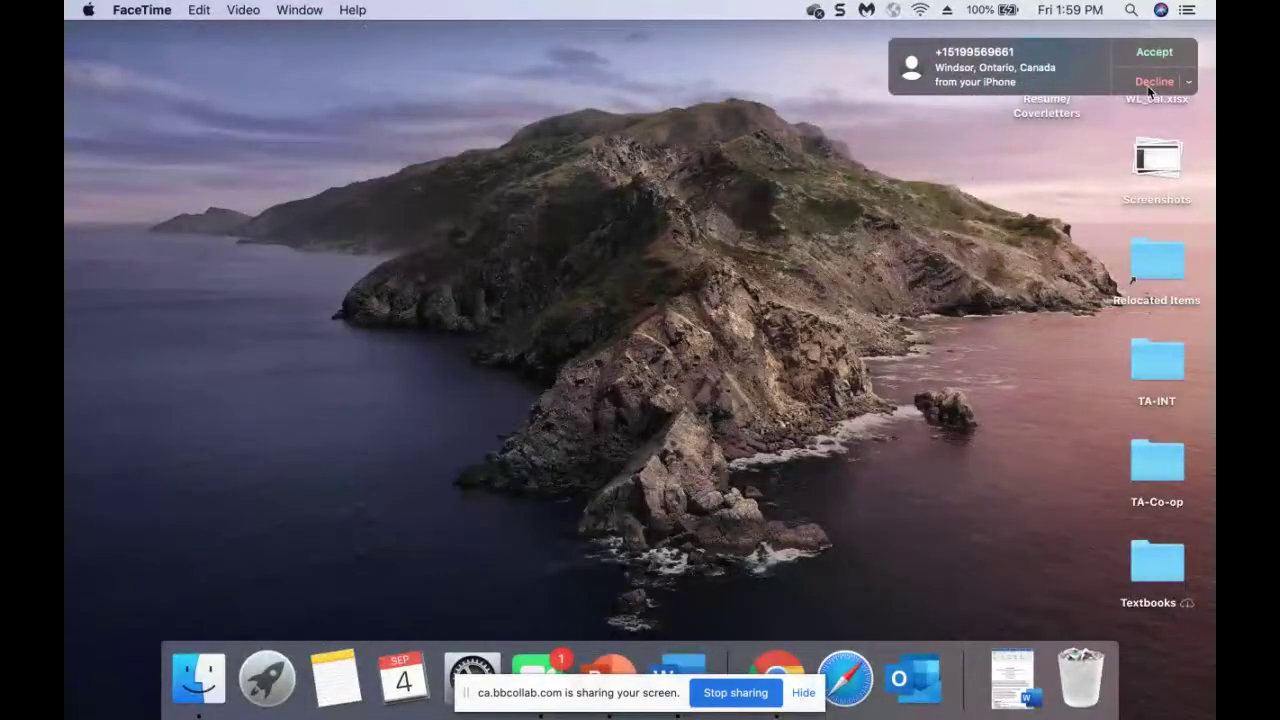
{"action": "left_click", "coordinate": [1147, 85]}
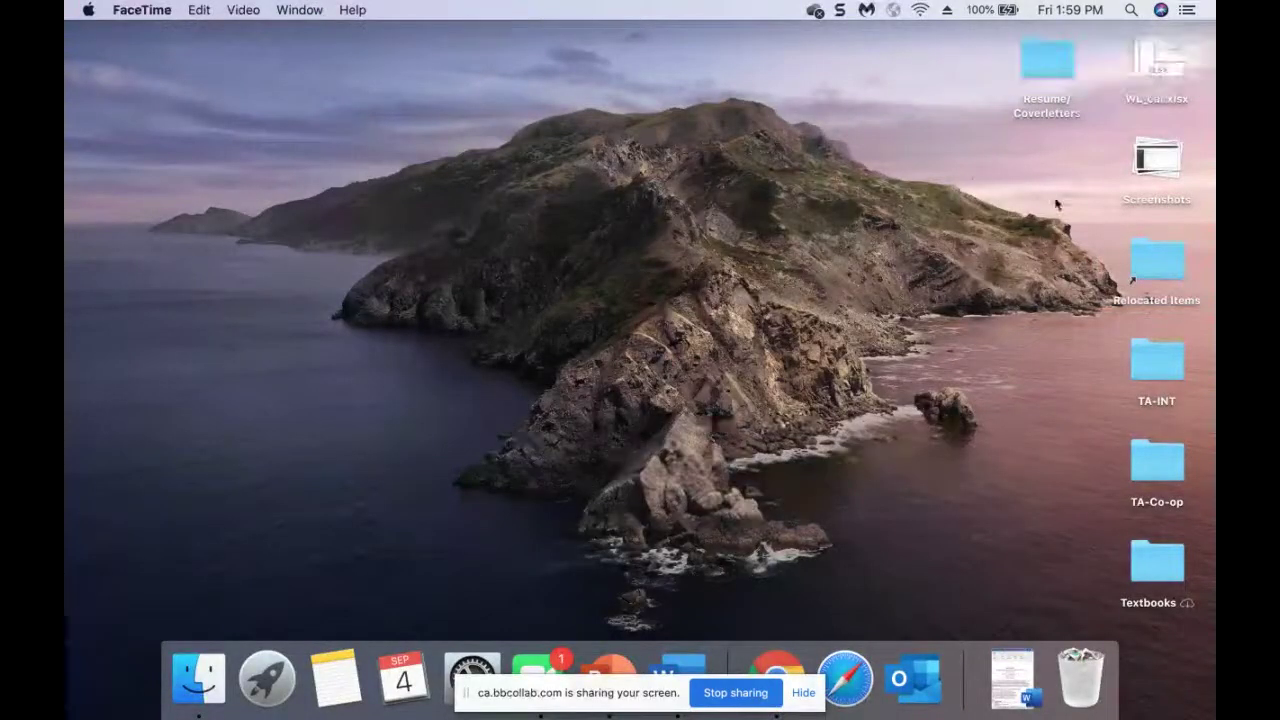
{"action": "left_click", "coordinate": [780, 676]}
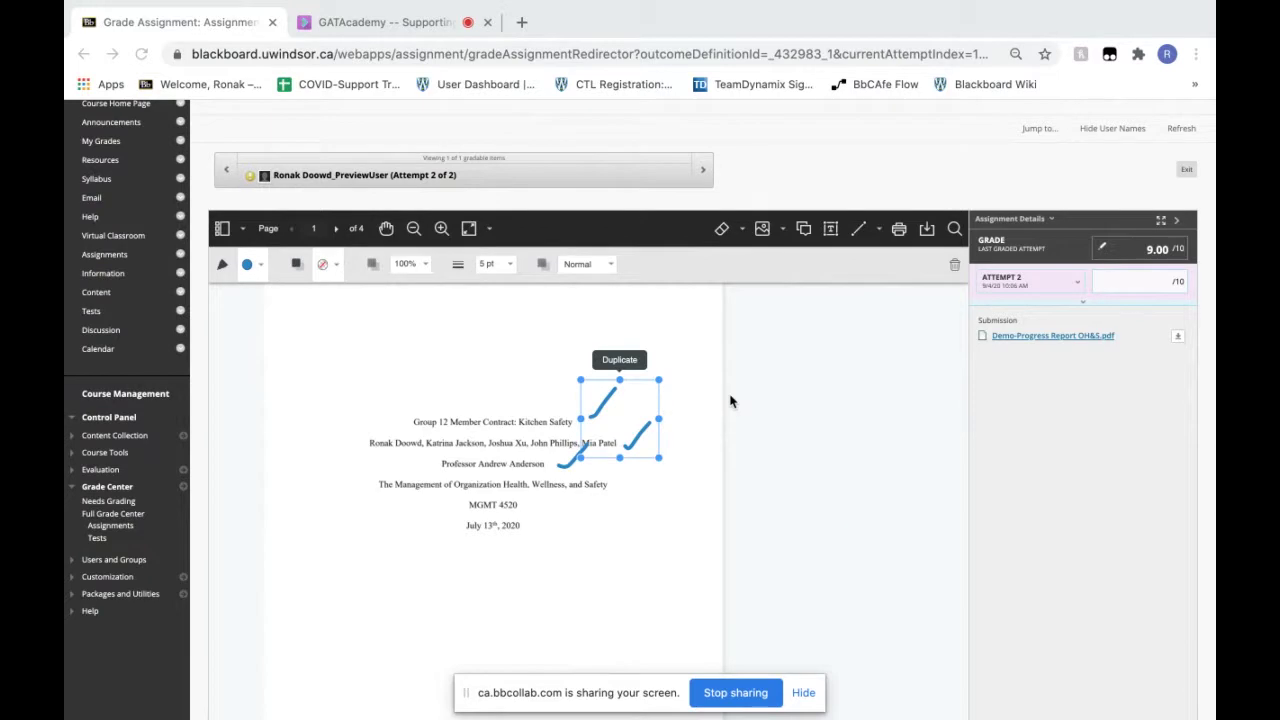
Erase the check mark beside the member names line with the Eraser tool
{"action": "left_click", "coordinate": [742, 229]}
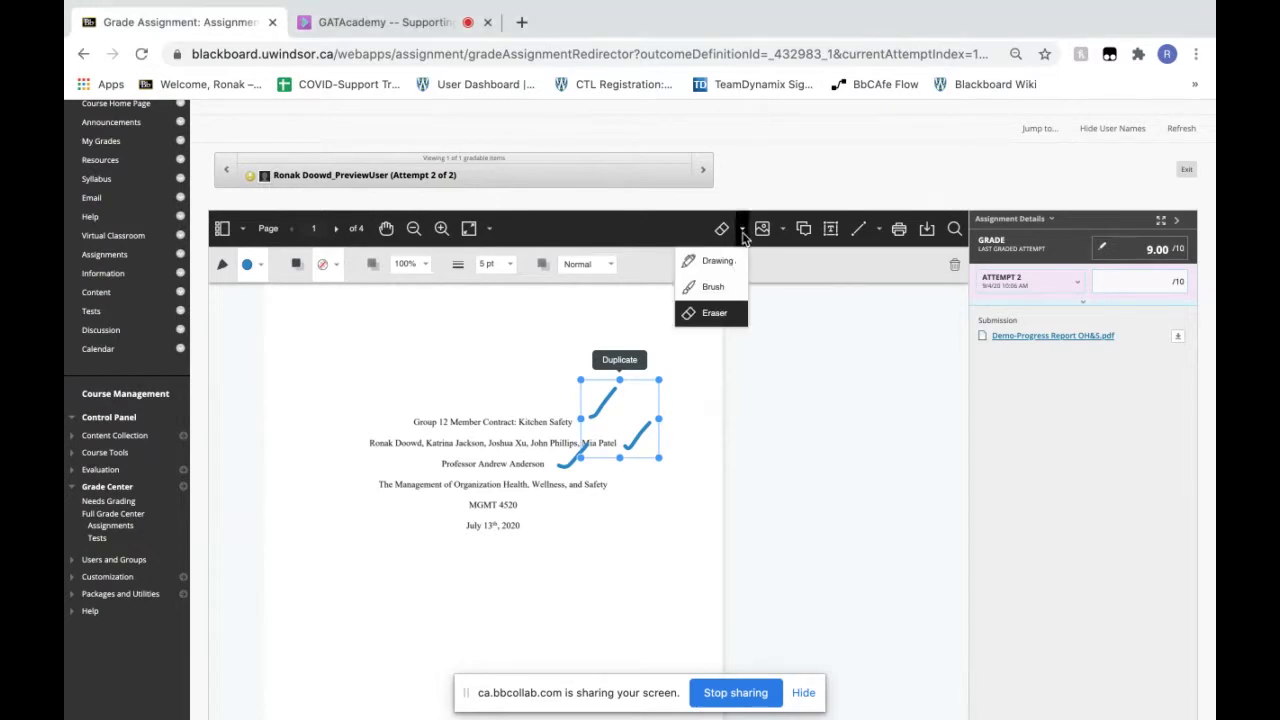
{"action": "left_click", "coordinate": [715, 315]}
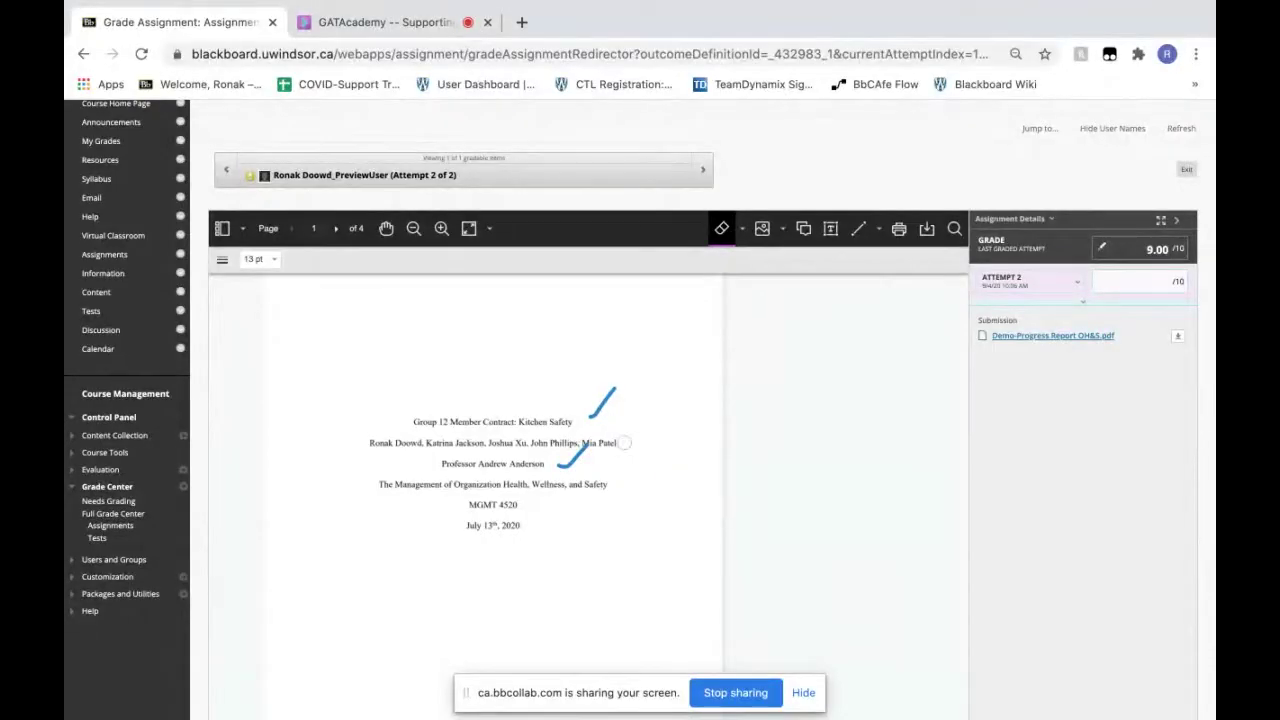
{"action": "left_click", "coordinate": [722, 236]}
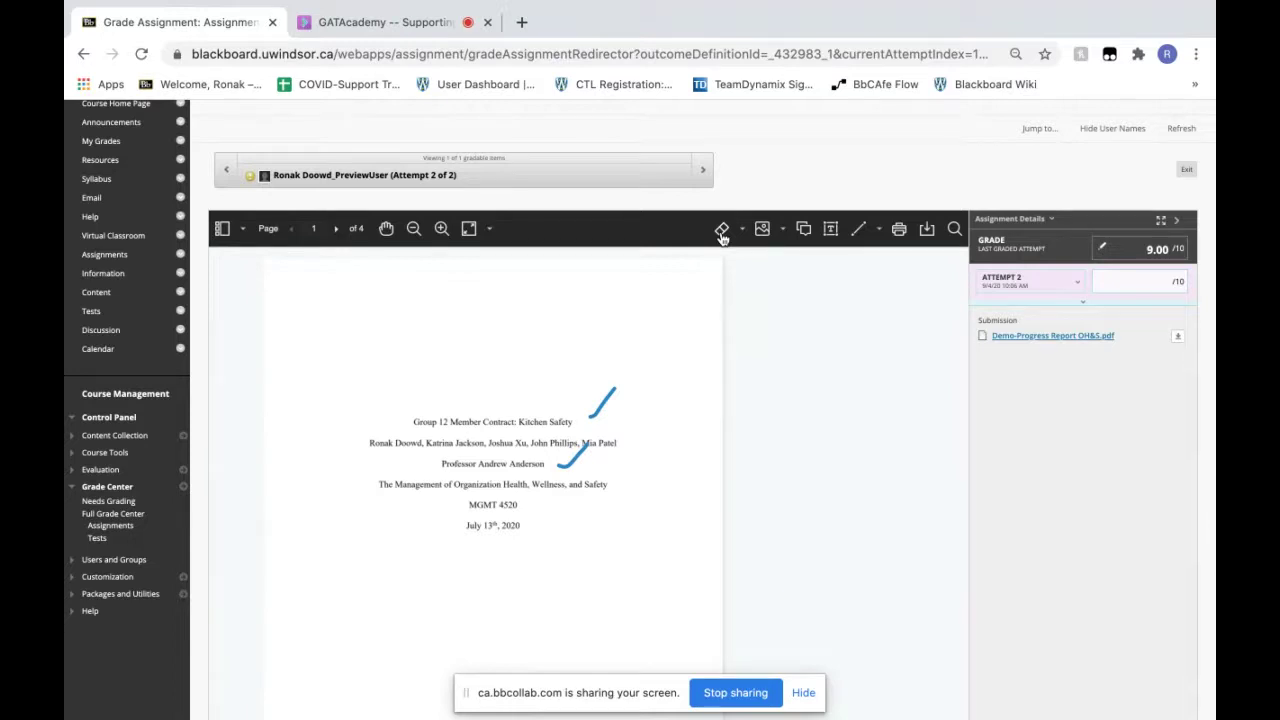
Look through the existing stamp designs, and create an orange custom stamp reading "GREAT WORK!" with the date but without the time
{"action": "left_click", "coordinate": [783, 230]}
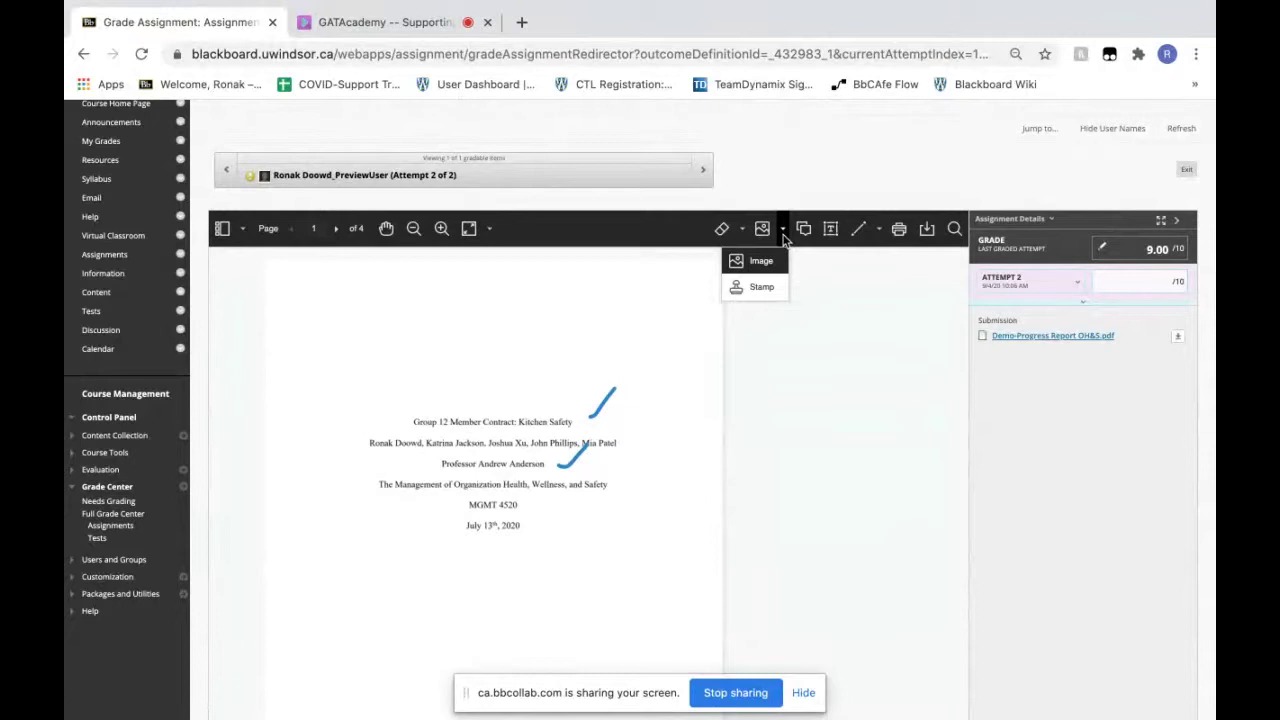
{"action": "left_click", "coordinate": [759, 289]}
{"action": "scroll", "coordinate": [697, 486], "scroll_direction": "down", "scroll_amount": 5}
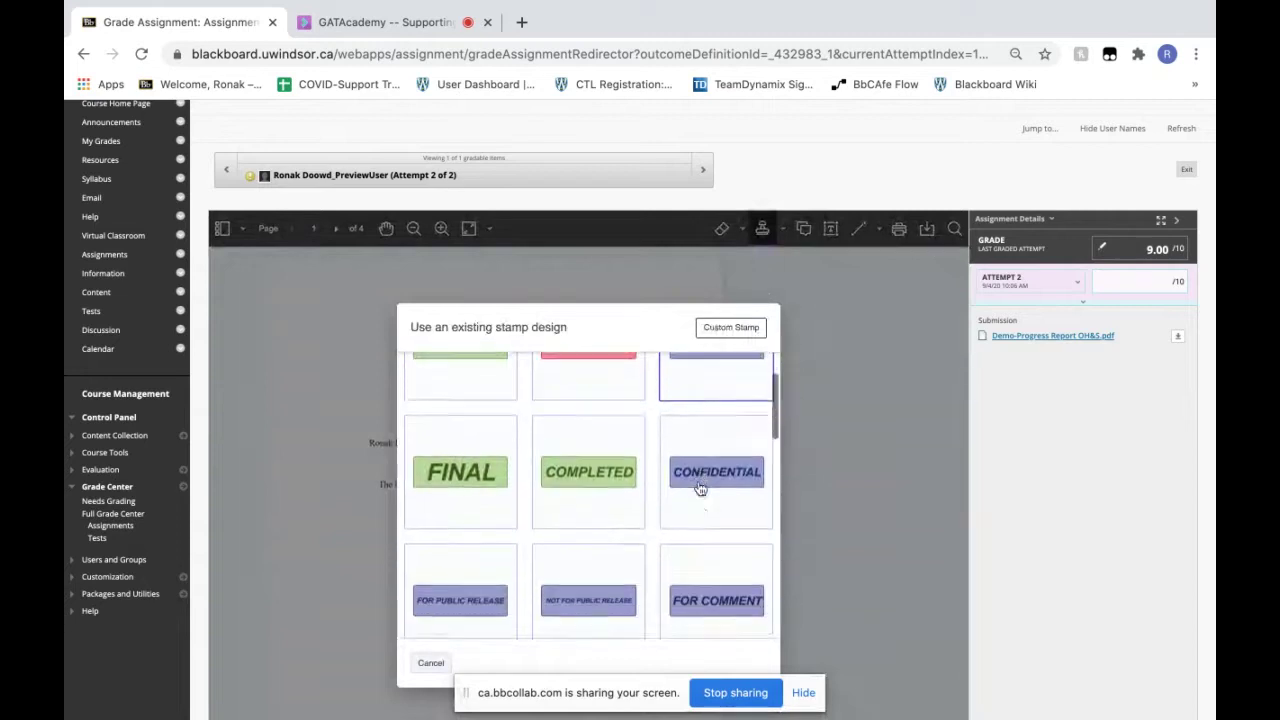
{"action": "scroll", "coordinate": [701, 488], "scroll_direction": "down", "scroll_amount": 5}
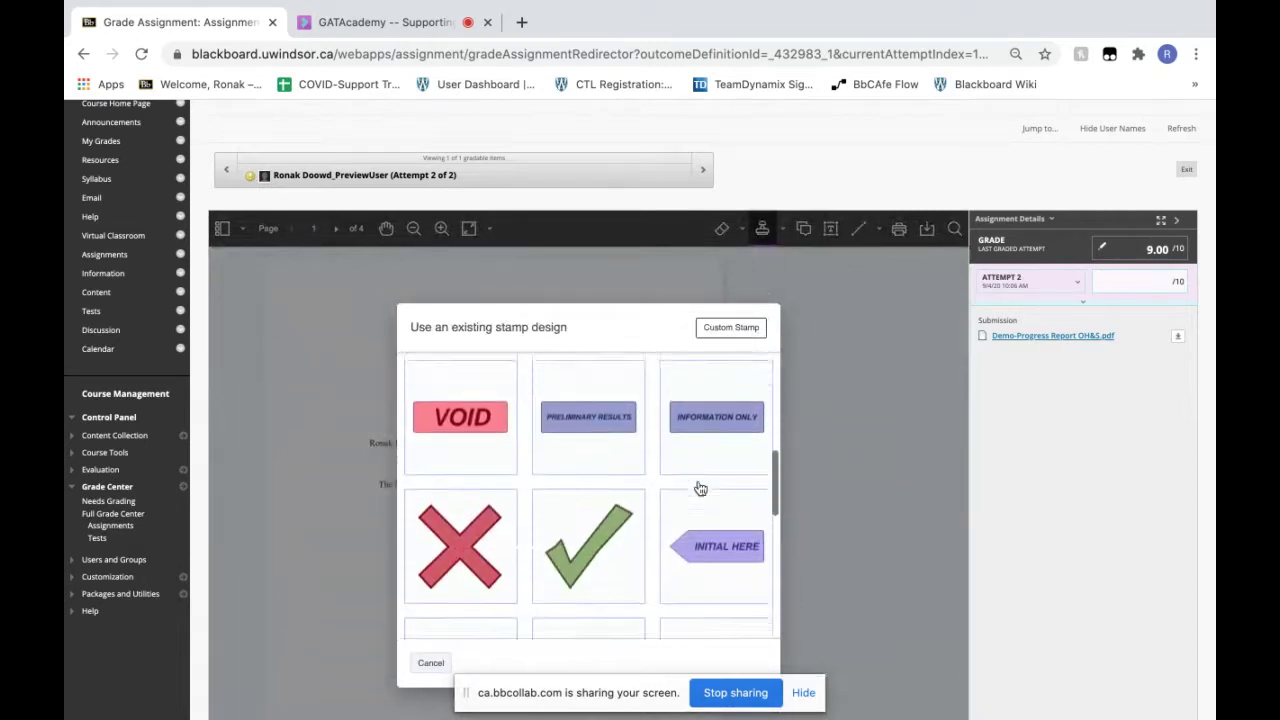
{"action": "scroll", "coordinate": [701, 488], "scroll_direction": "down", "scroll_amount": 5}
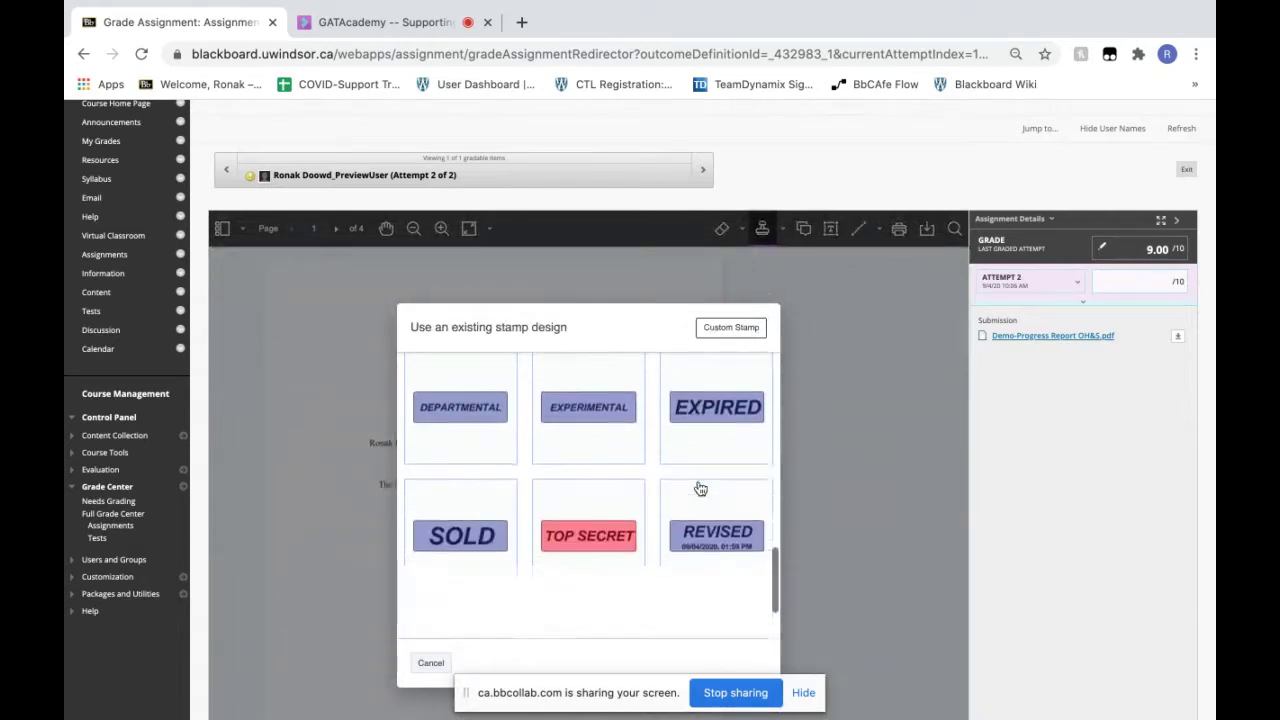
{"action": "scroll", "coordinate": [700, 488], "scroll_direction": "up", "scroll_amount": 4}
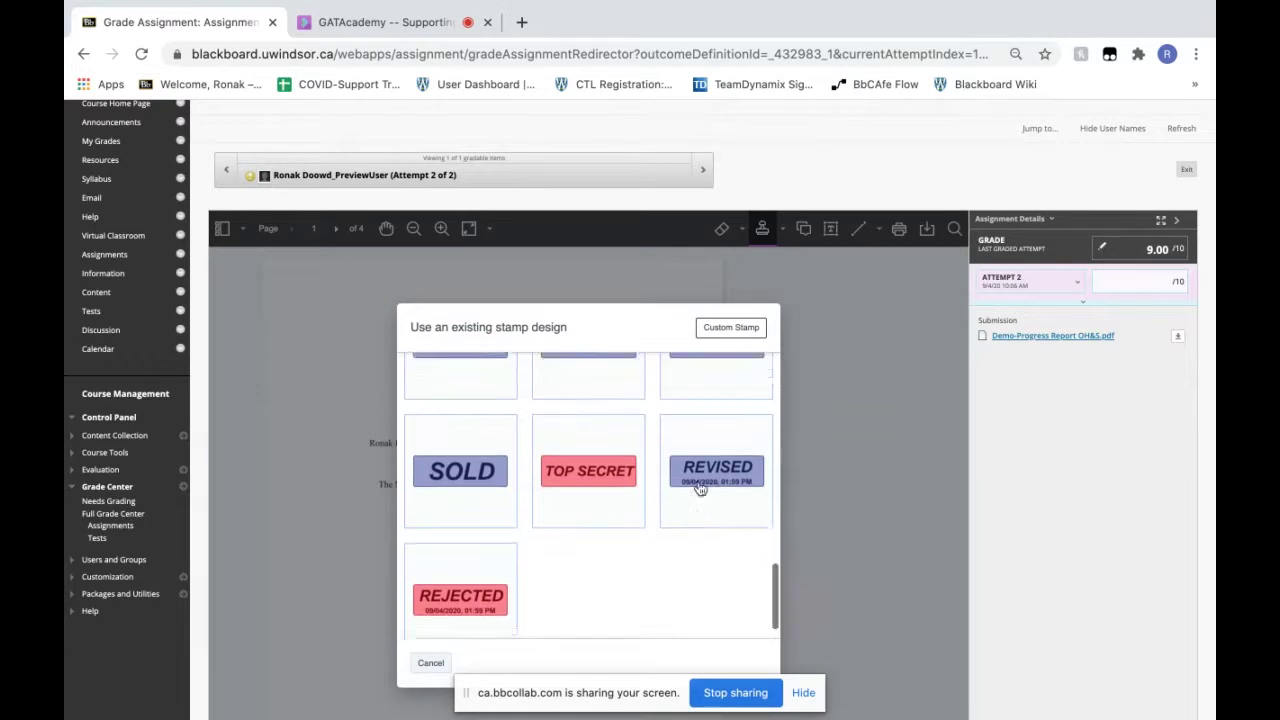
{"action": "scroll", "coordinate": [701, 488], "scroll_direction": "up", "scroll_amount": 5}
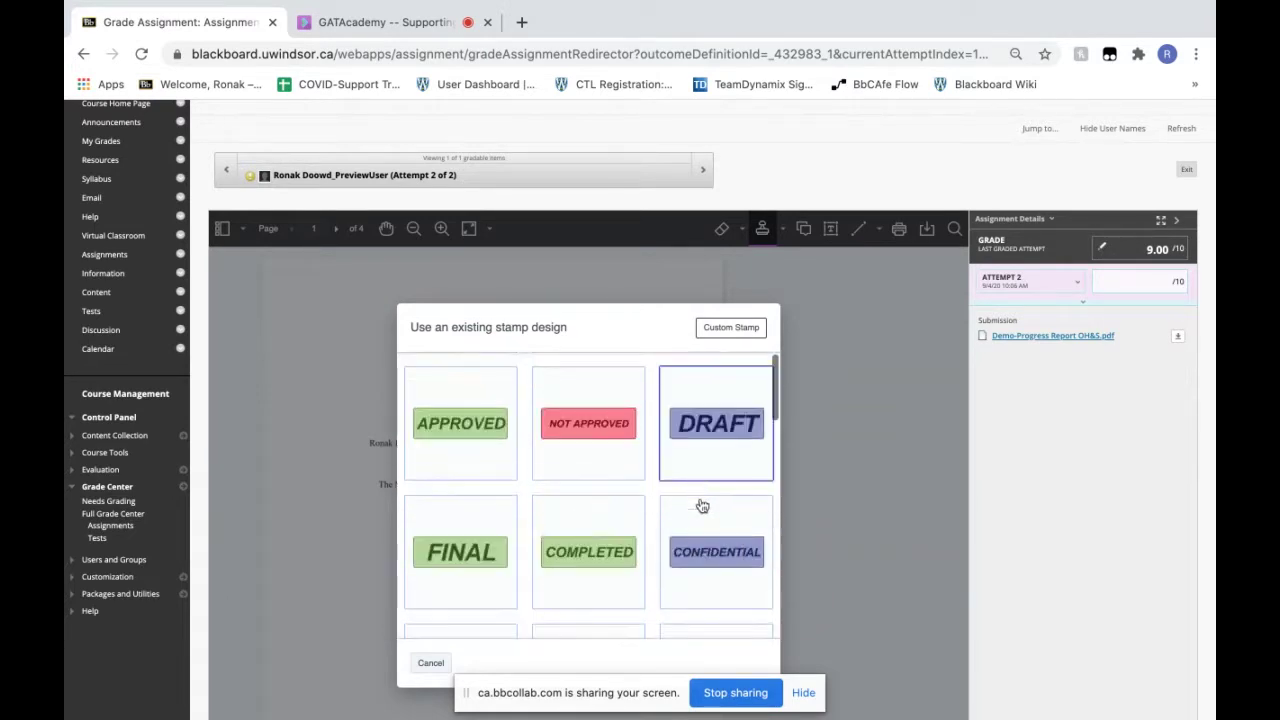
{"action": "left_click", "coordinate": [733, 327]}
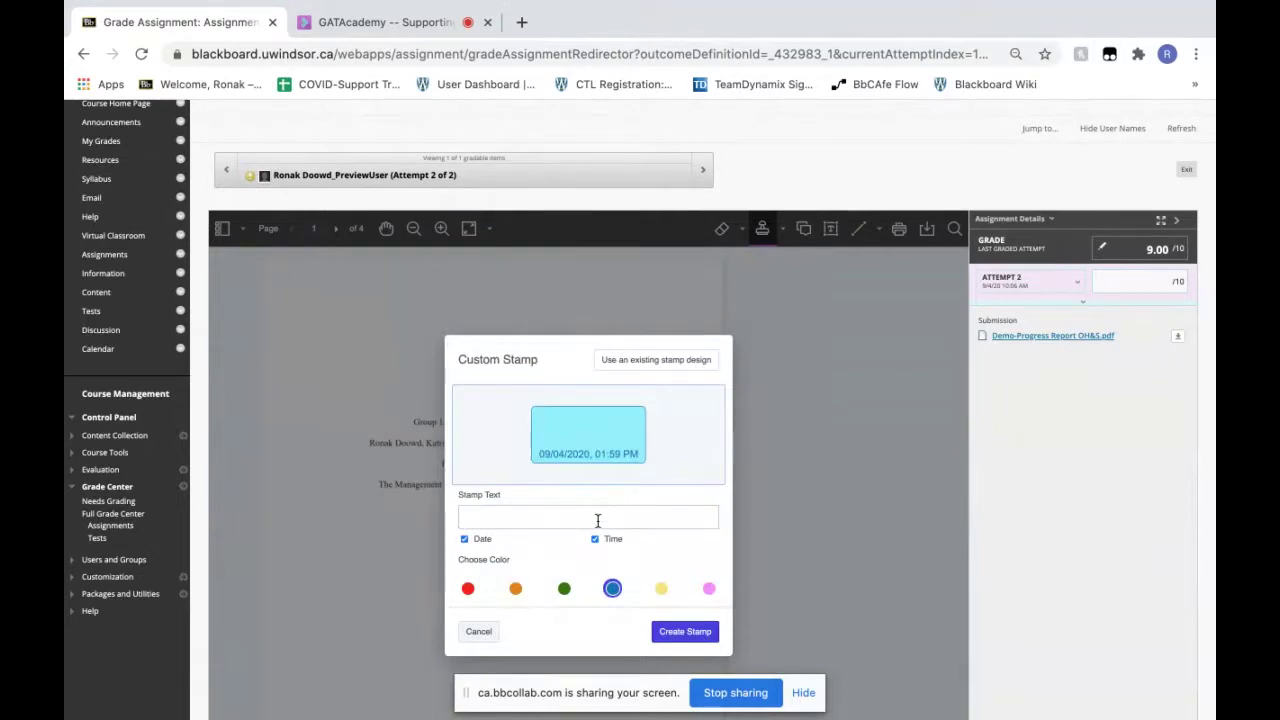
{"action": "type", "text": "GREAT WORK!"}
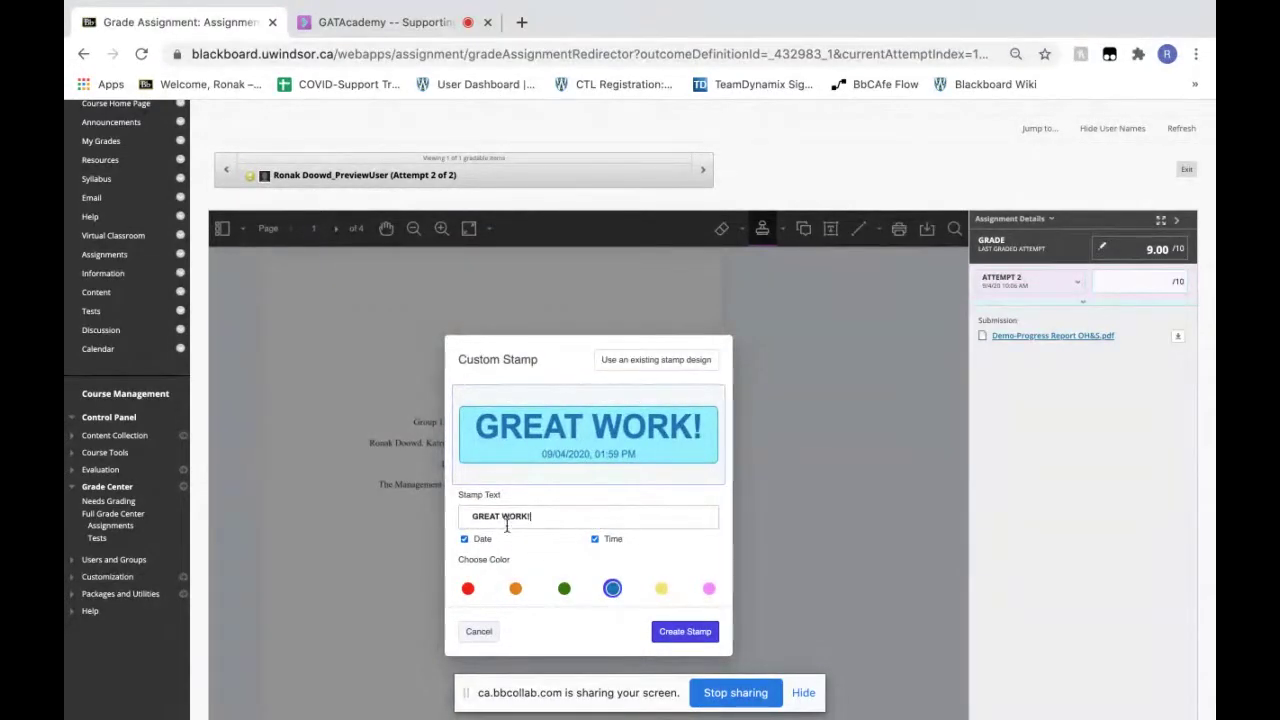
{"action": "left_click", "coordinate": [595, 539]}
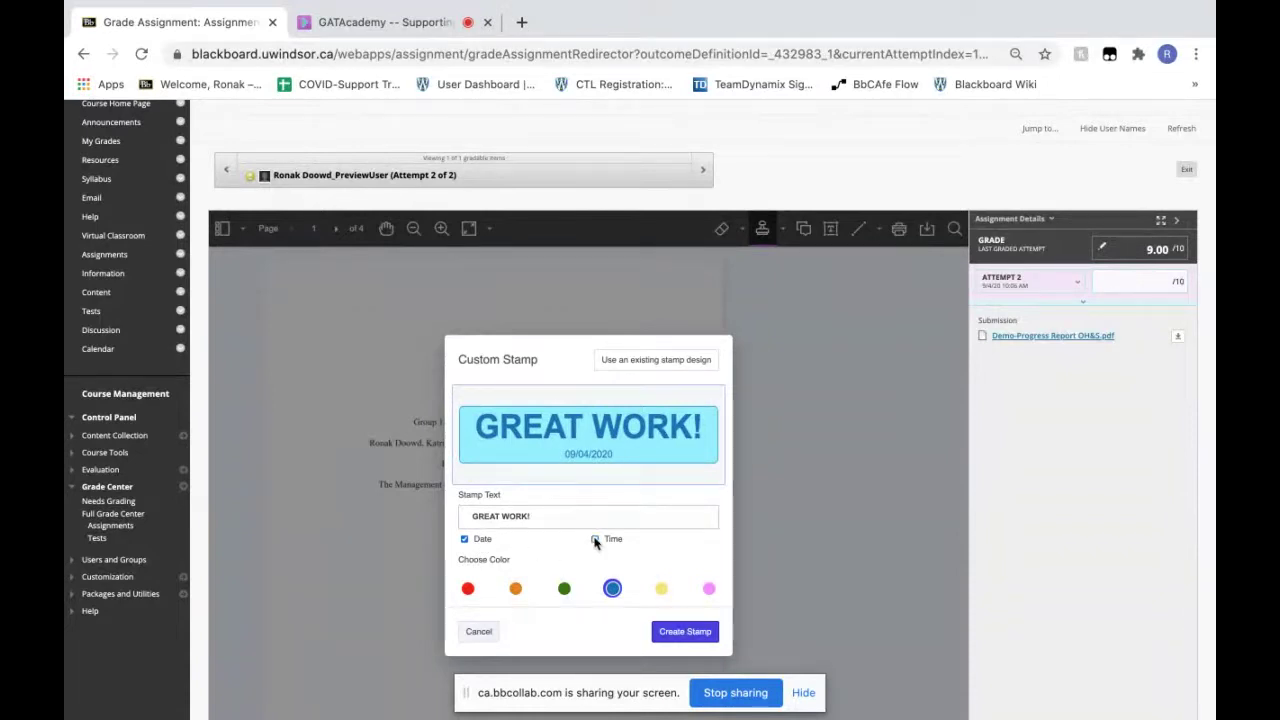
{"action": "left_click", "coordinate": [515, 589]}
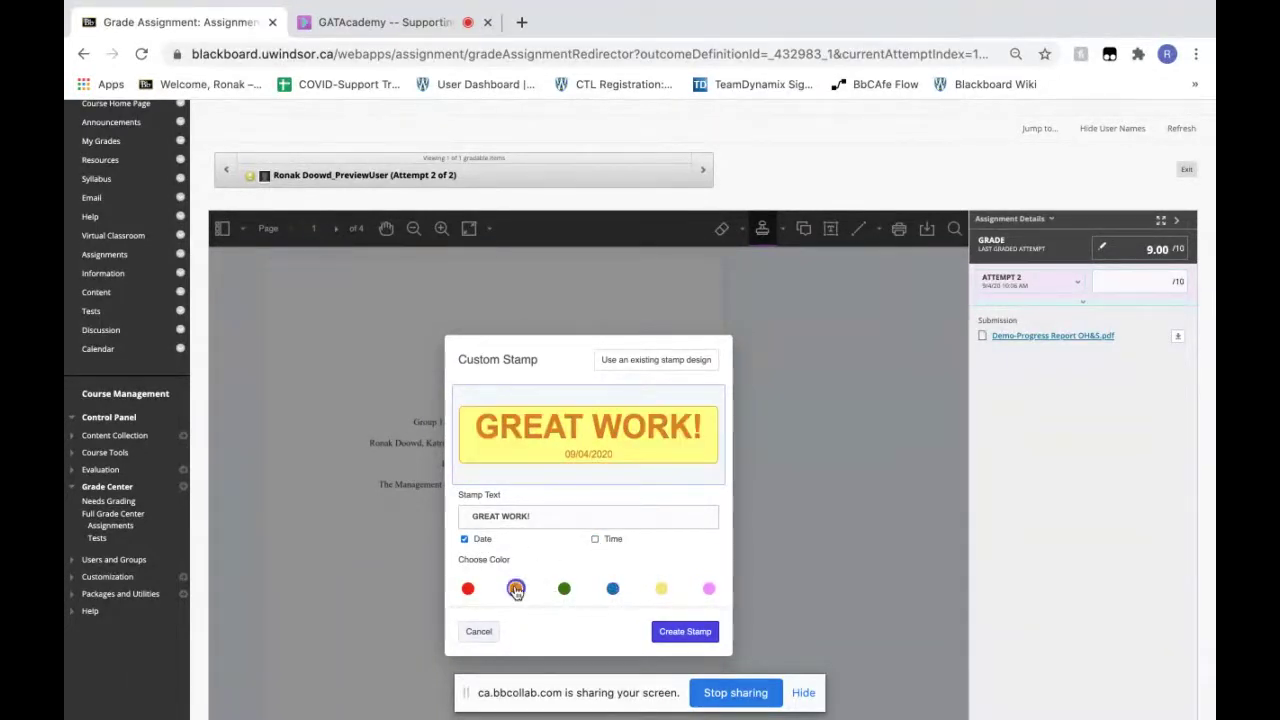
{"action": "left_click", "coordinate": [677, 633]}
Shrink the "GREAT WORK!" stamp and move it to the blank area below the date line on the cover page
{"action": "scroll", "coordinate": [657, 606], "scroll_direction": "down", "scroll_amount": 2}
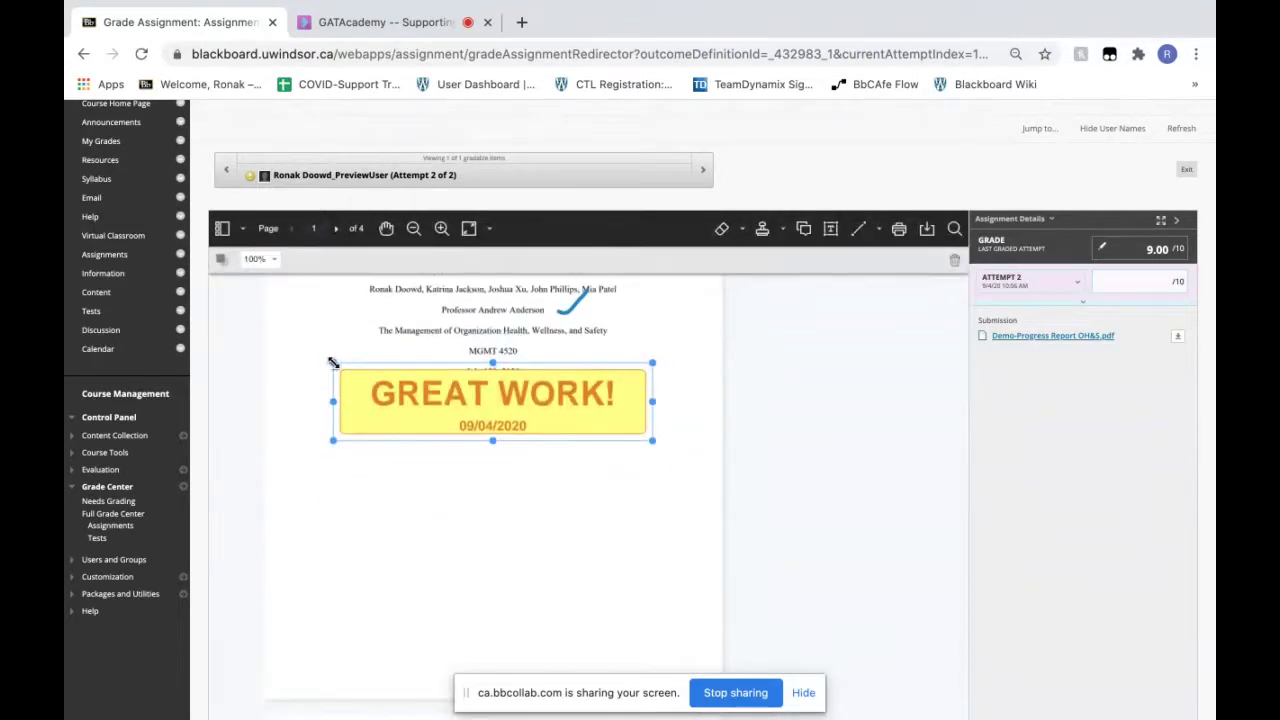
{"action": "left_click_drag", "start_coordinate": [332, 362], "coordinate": [435, 413]}
{"action": "left_click_drag", "start_coordinate": [557, 409], "coordinate": [436, 550]}
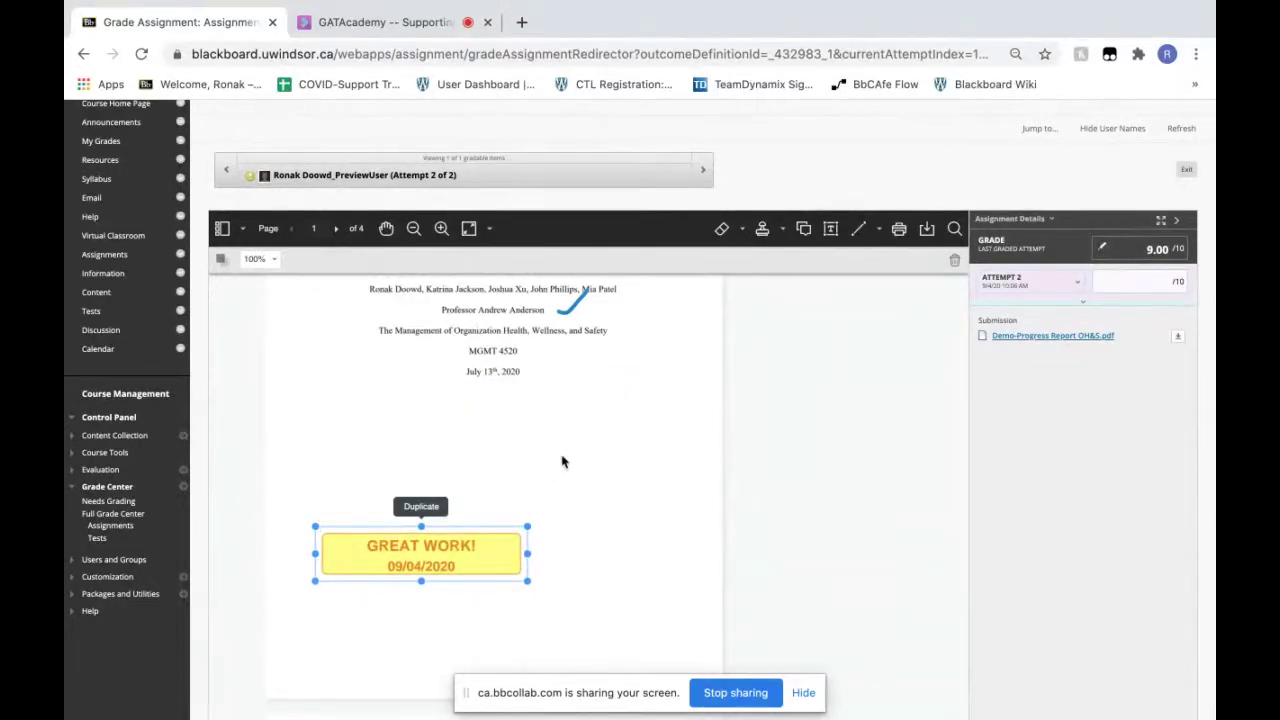
{"action": "left_click", "coordinate": [538, 527]}
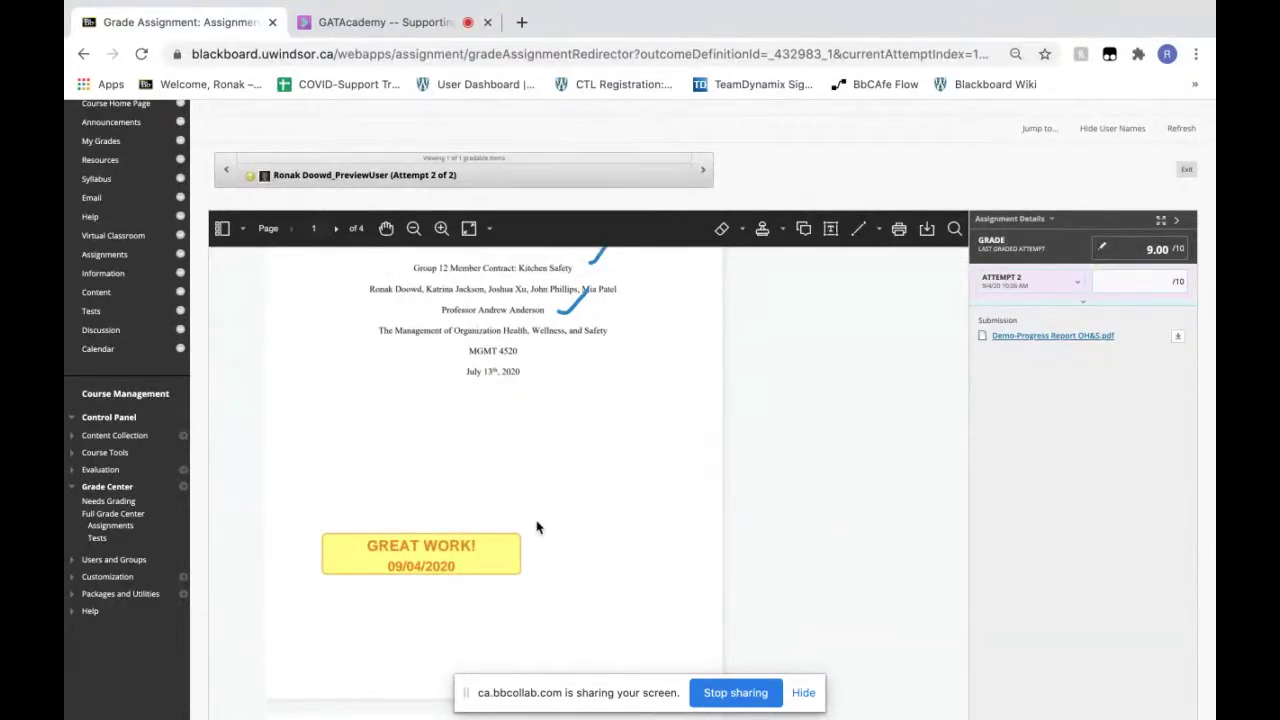
Examine the full list of existing stamp designs once more and close it without choosing one
{"action": "left_click", "coordinate": [781, 230]}
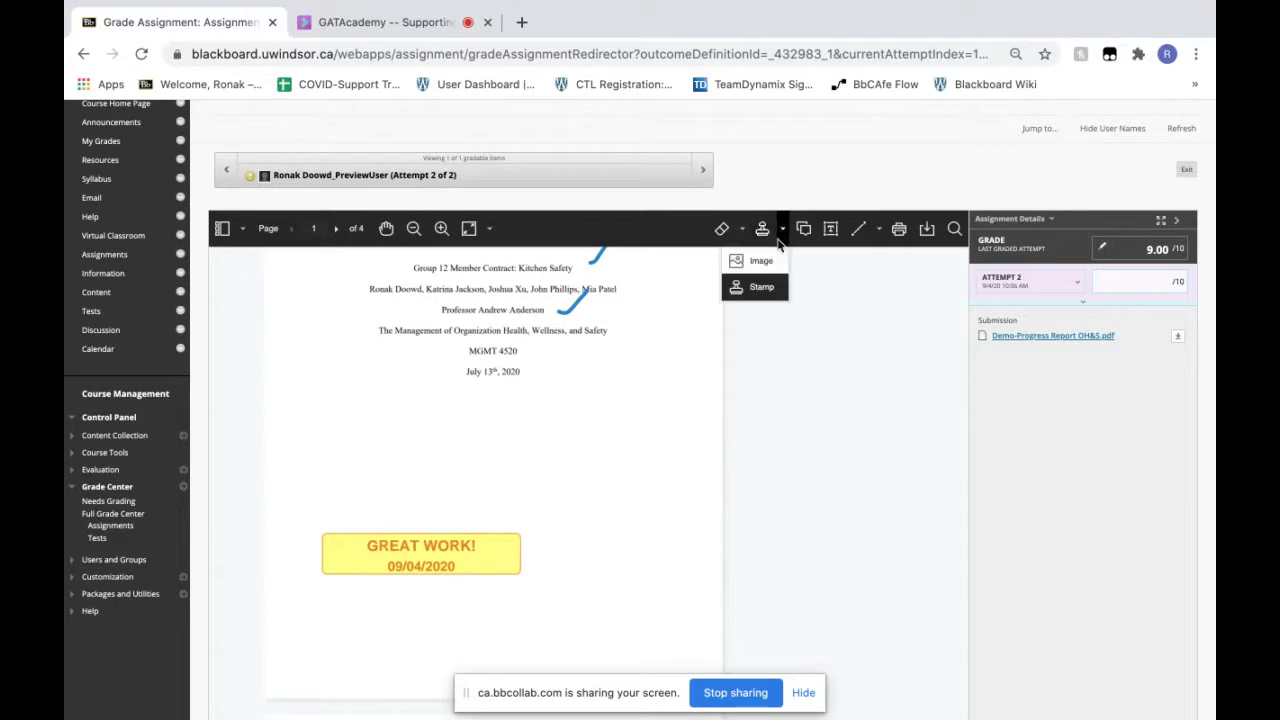
{"action": "left_click", "coordinate": [757, 287]}
{"action": "scroll", "coordinate": [631, 549], "scroll_direction": "down", "scroll_amount": 1}
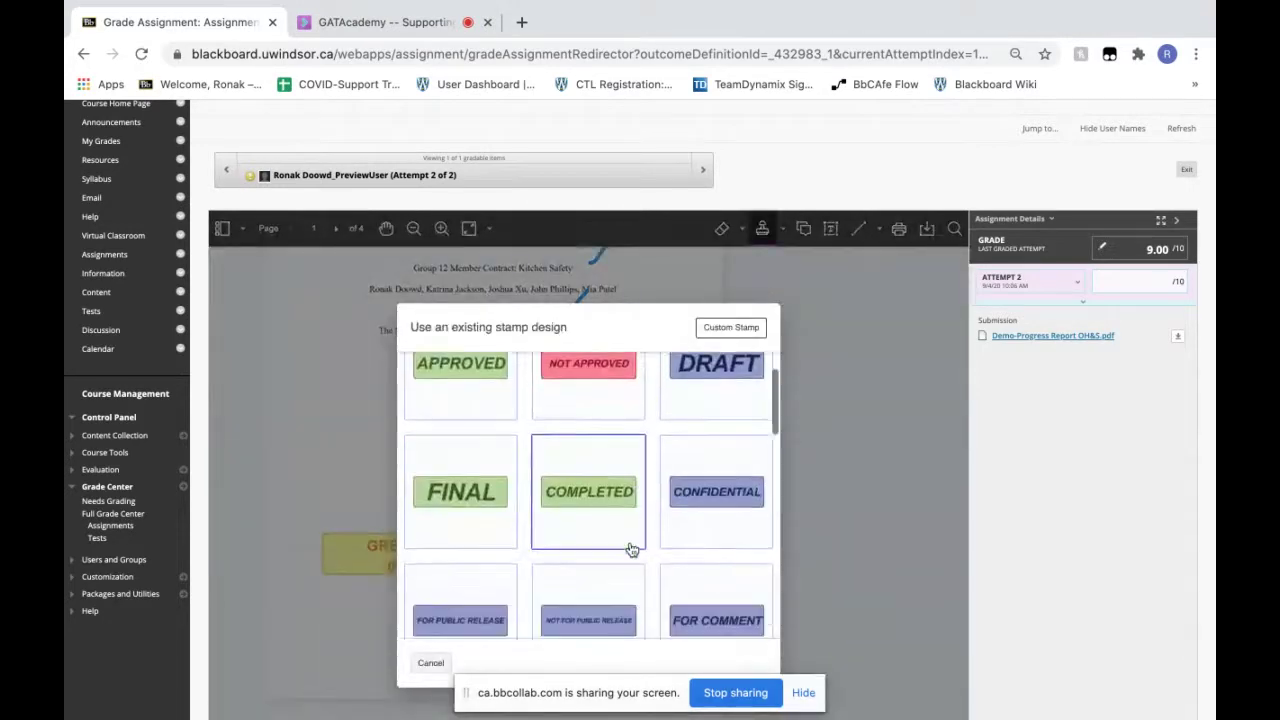
{"action": "scroll", "coordinate": [631, 549], "scroll_direction": "down", "scroll_amount": 5}
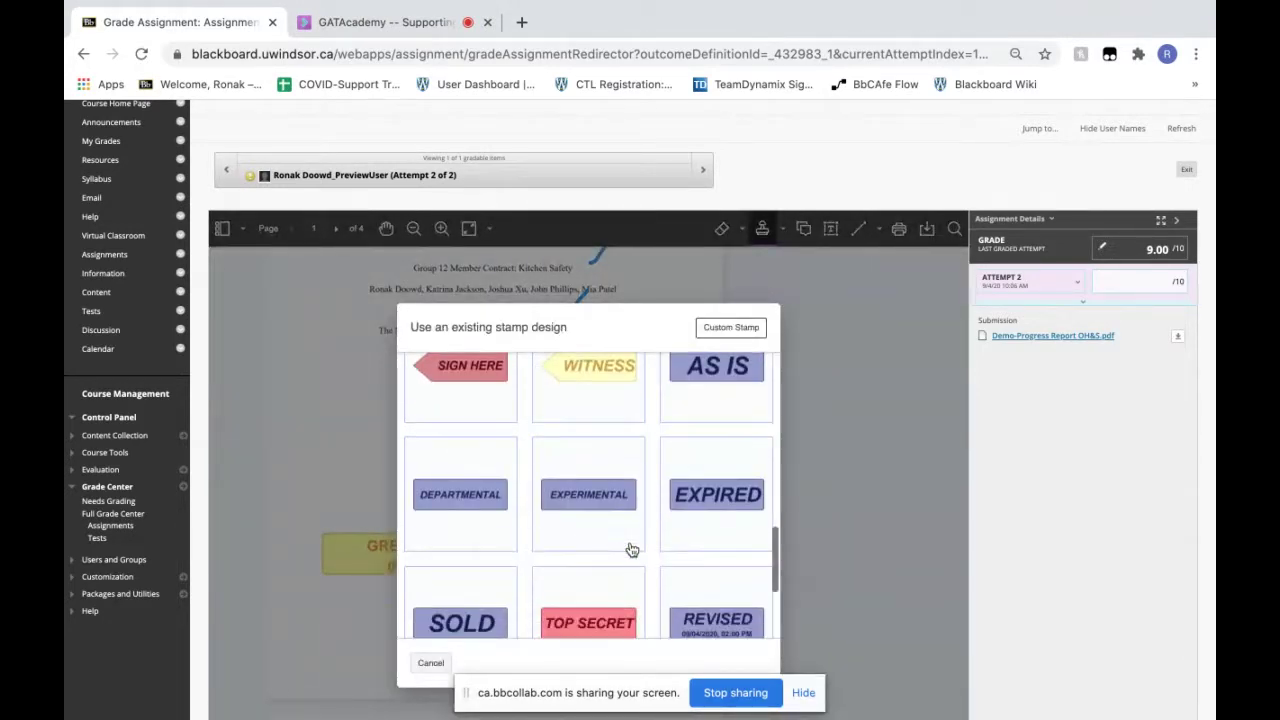
{"action": "scroll", "coordinate": [631, 549], "scroll_direction": "down", "scroll_amount": 2}
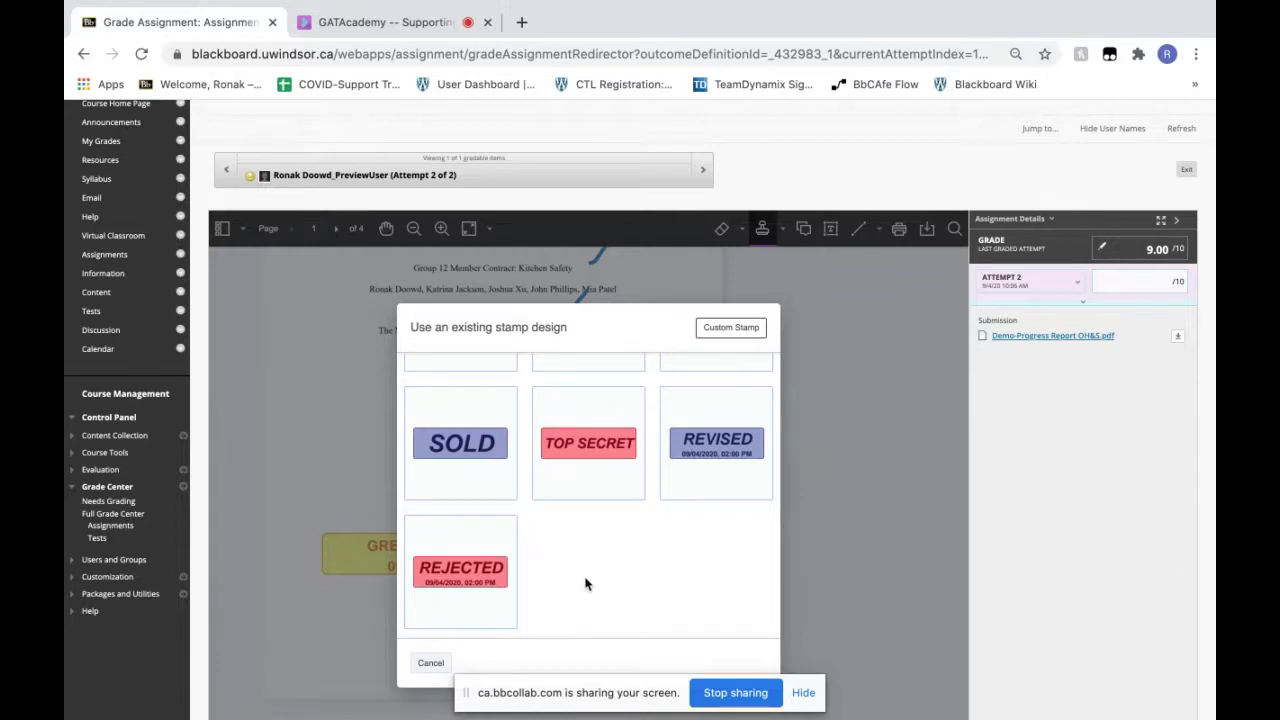
{"action": "scroll", "coordinate": [600, 540], "scroll_direction": "up", "scroll_amount": 8}
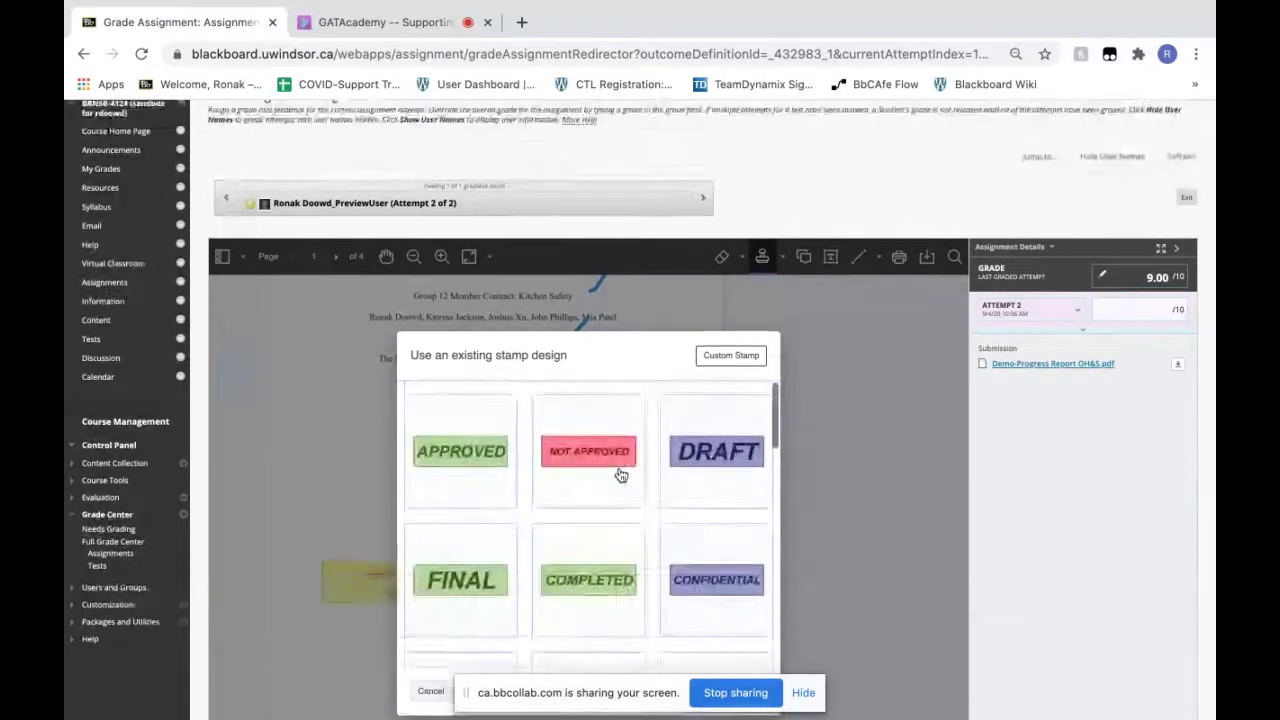
{"action": "scroll", "coordinate": [620, 475], "scroll_direction": "up", "scroll_amount": 2}
{"action": "scroll", "coordinate": [877, 230], "scroll_direction": "down", "scroll_amount": 3}
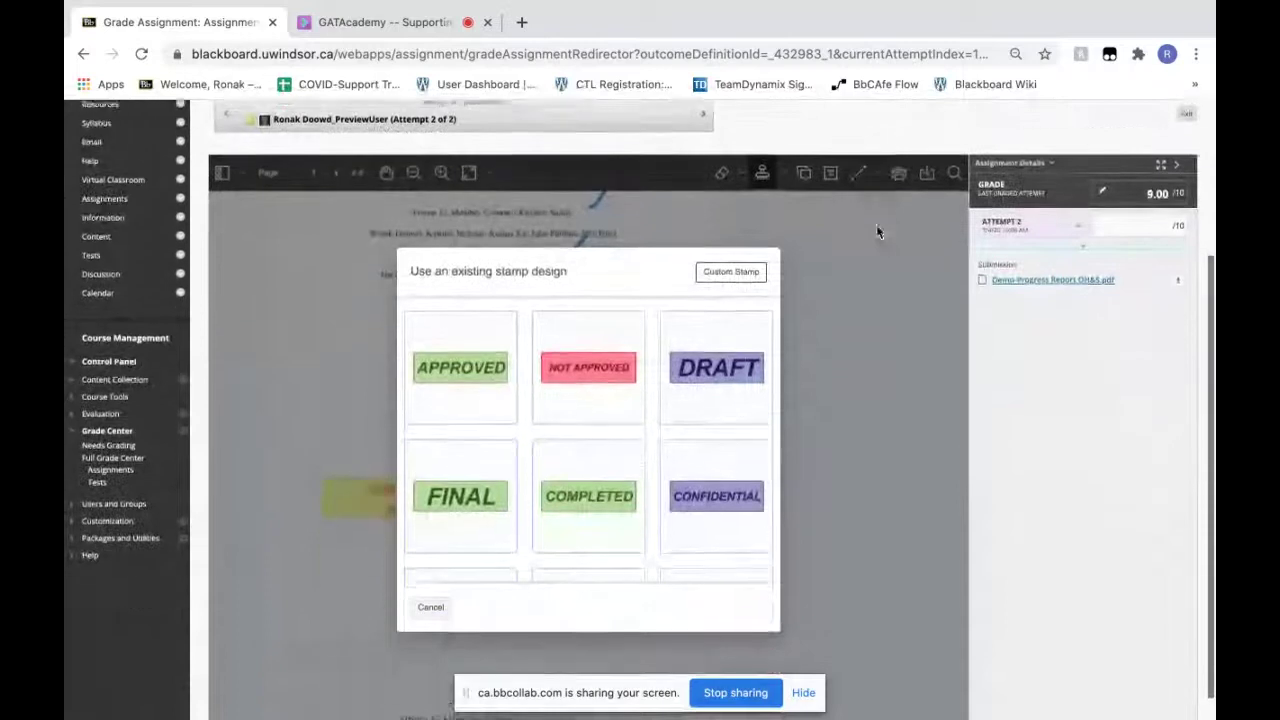
{"action": "left_click", "coordinate": [428, 594]}
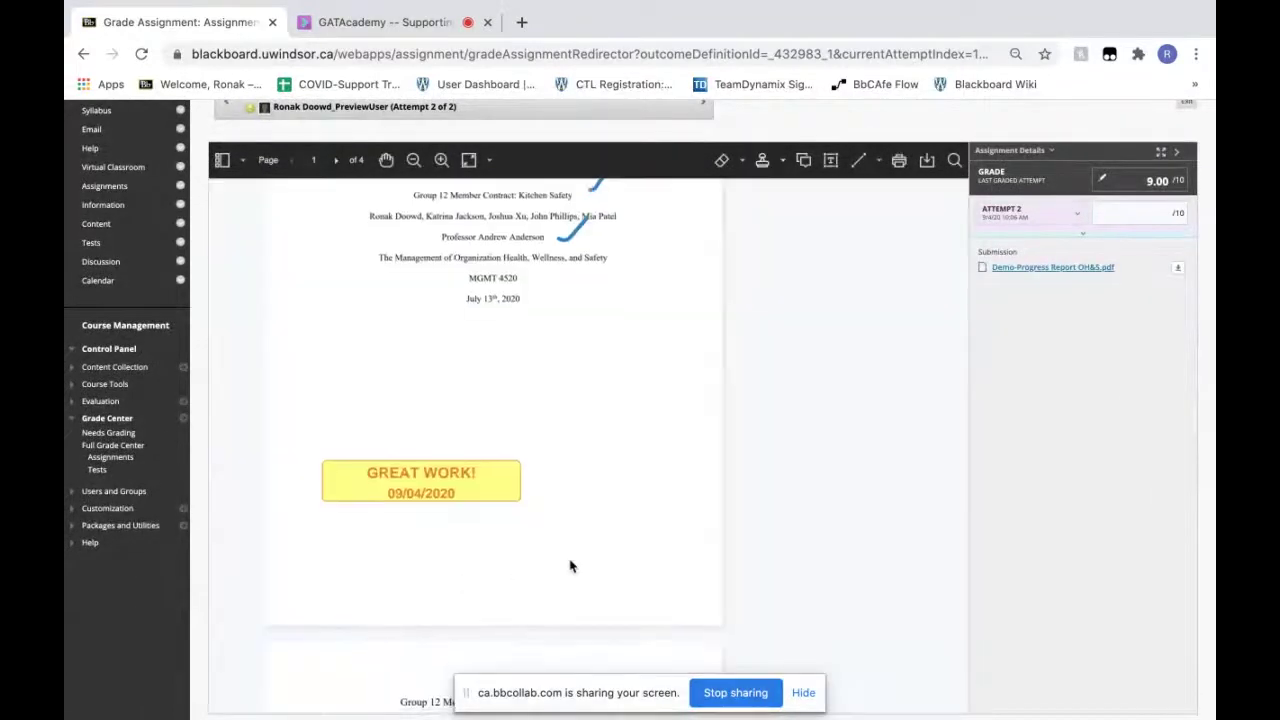
Add the comment "Great work!" on page 2 at the end of the bullet about the contract submitted on February 9th
{"action": "scroll", "coordinate": [570, 566], "scroll_direction": "down", "scroll_amount": 5}
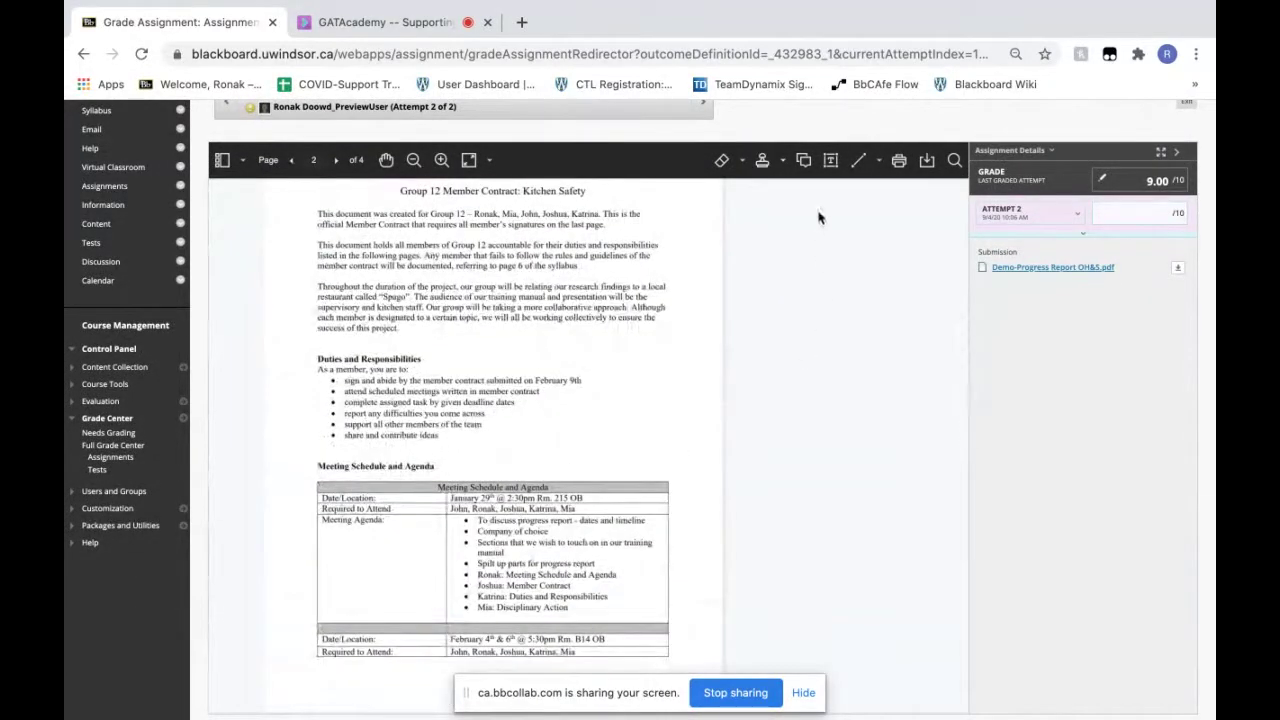
{"action": "left_click", "coordinate": [804, 160]}
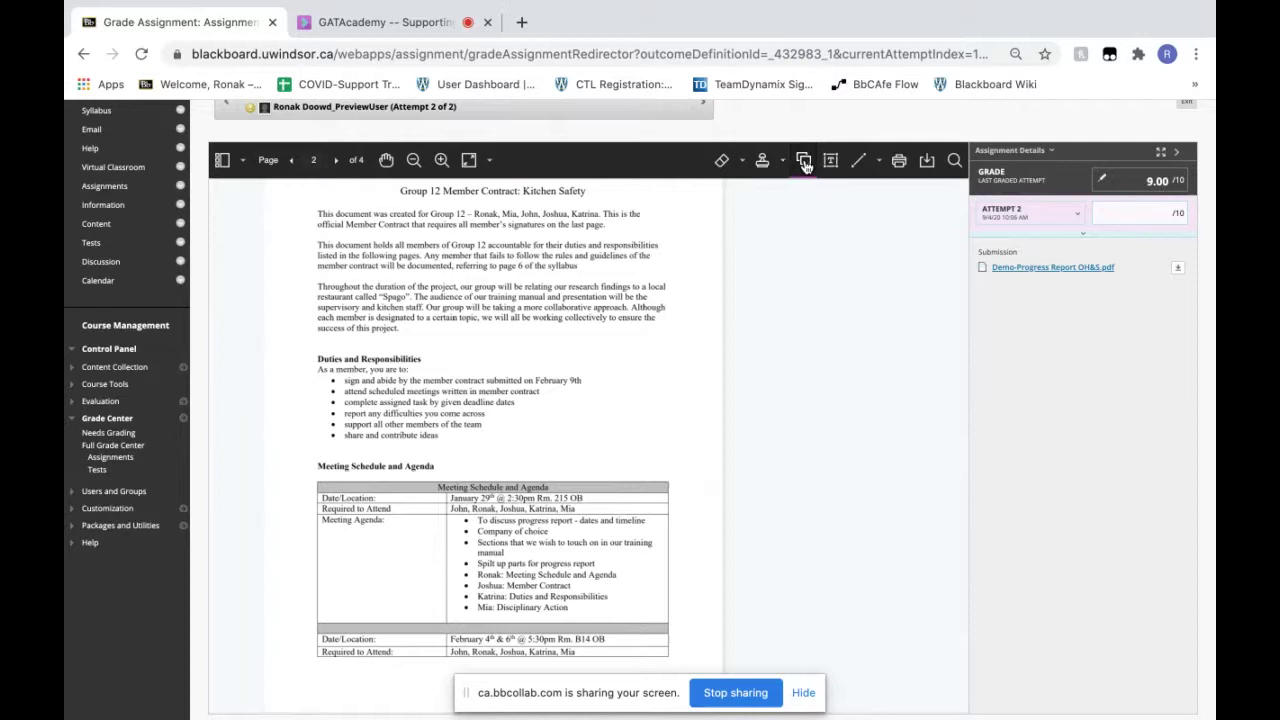
{"action": "left_click", "coordinate": [585, 385]}
{"action": "type", "text": "Great"}
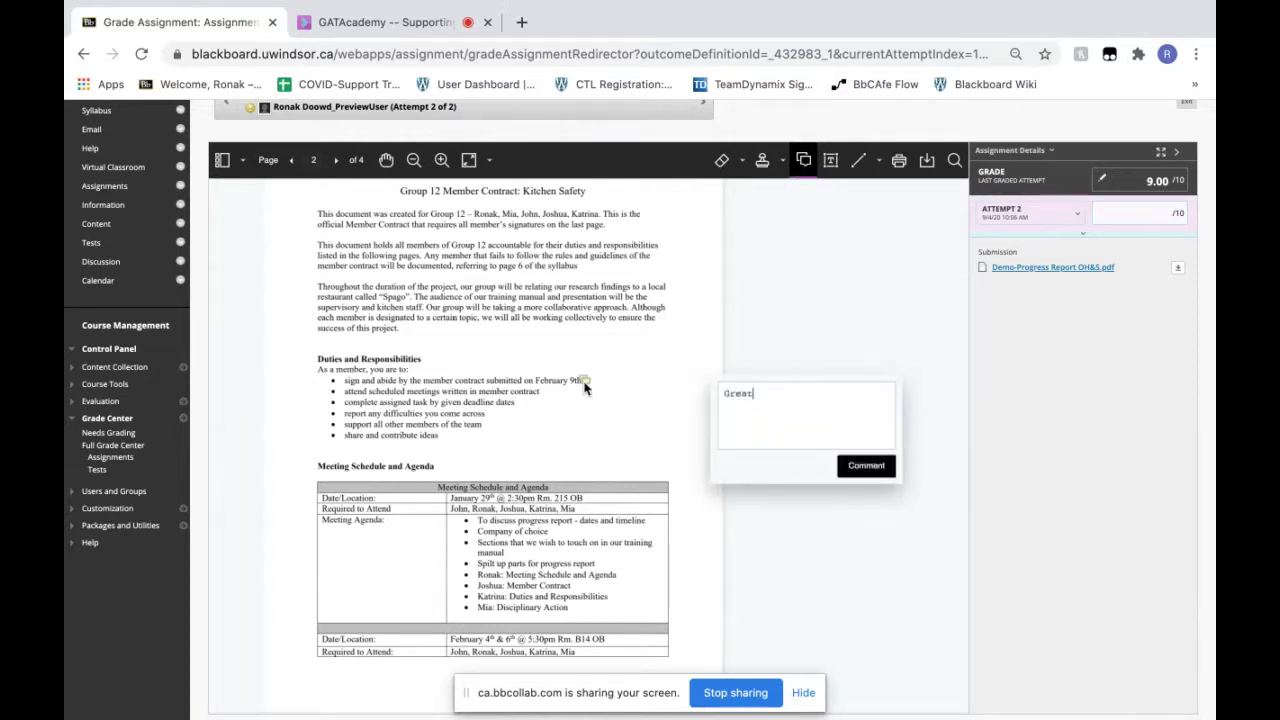
{"action": "type", "text": " work!"}
{"action": "key", "text": "Return"}
{"action": "left_click", "coordinate": [867, 466]}
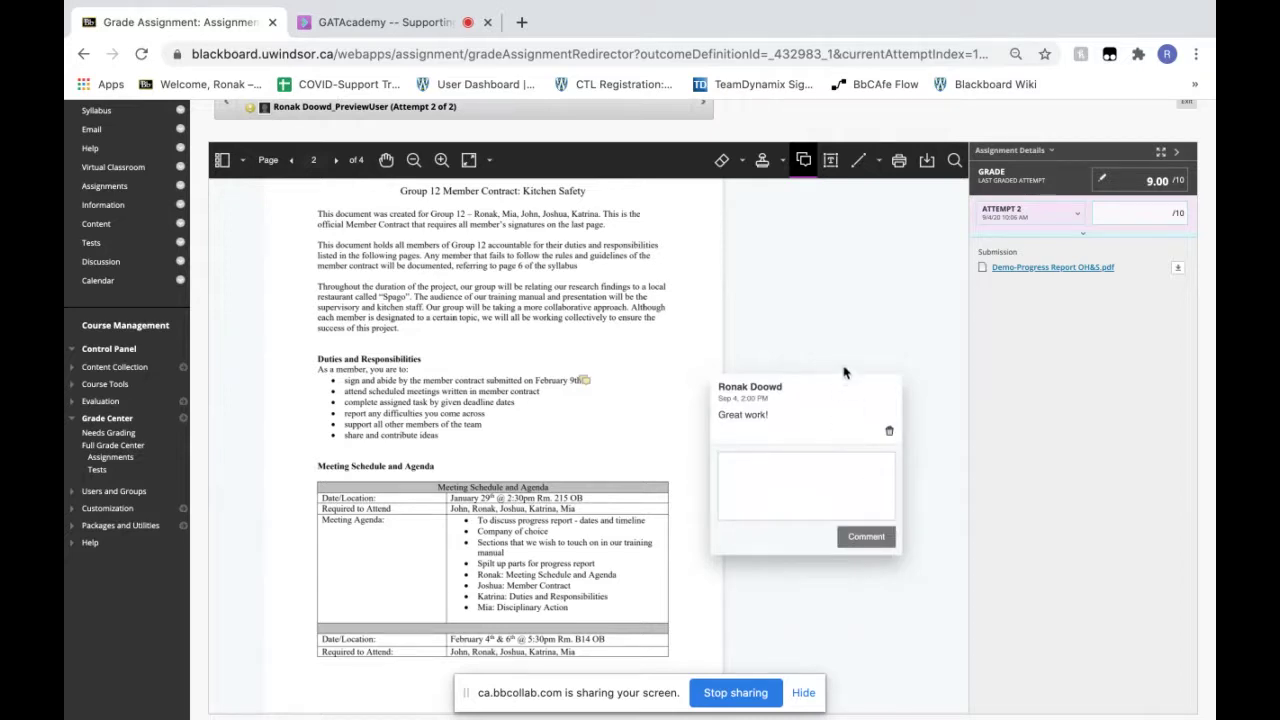
{"action": "left_click", "coordinate": [837, 250]}
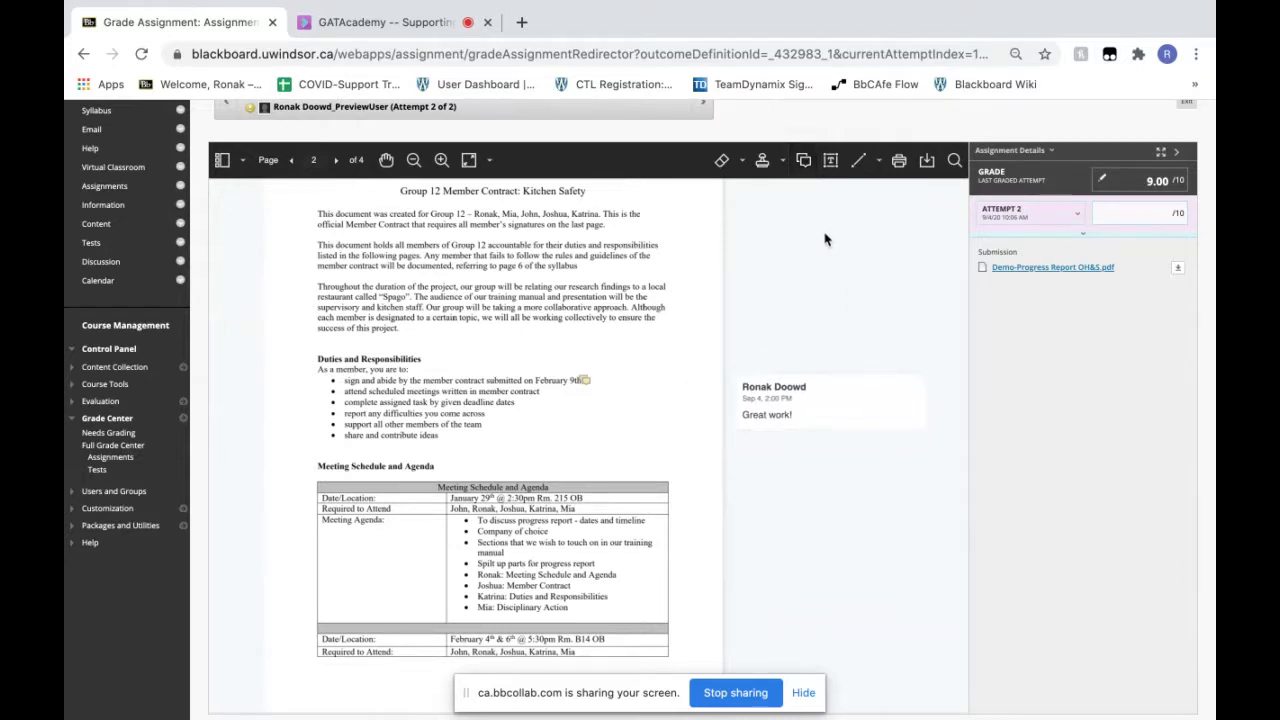
Post a "Great wrk!" comment beside the "share and contribute ideas" bullet, and delete that comment again
{"action": "left_click", "coordinate": [801, 163]}
{"action": "left_click", "coordinate": [450, 441]}
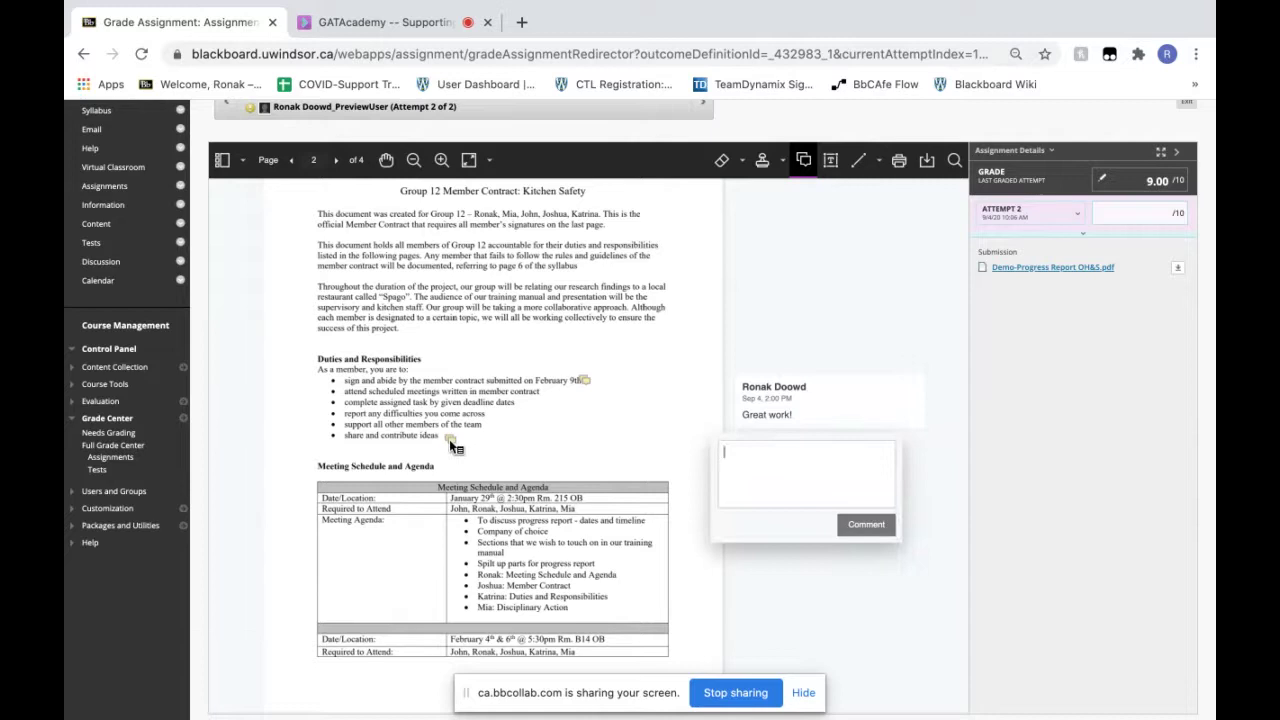
{"action": "type", "text": "Great wrk!"}
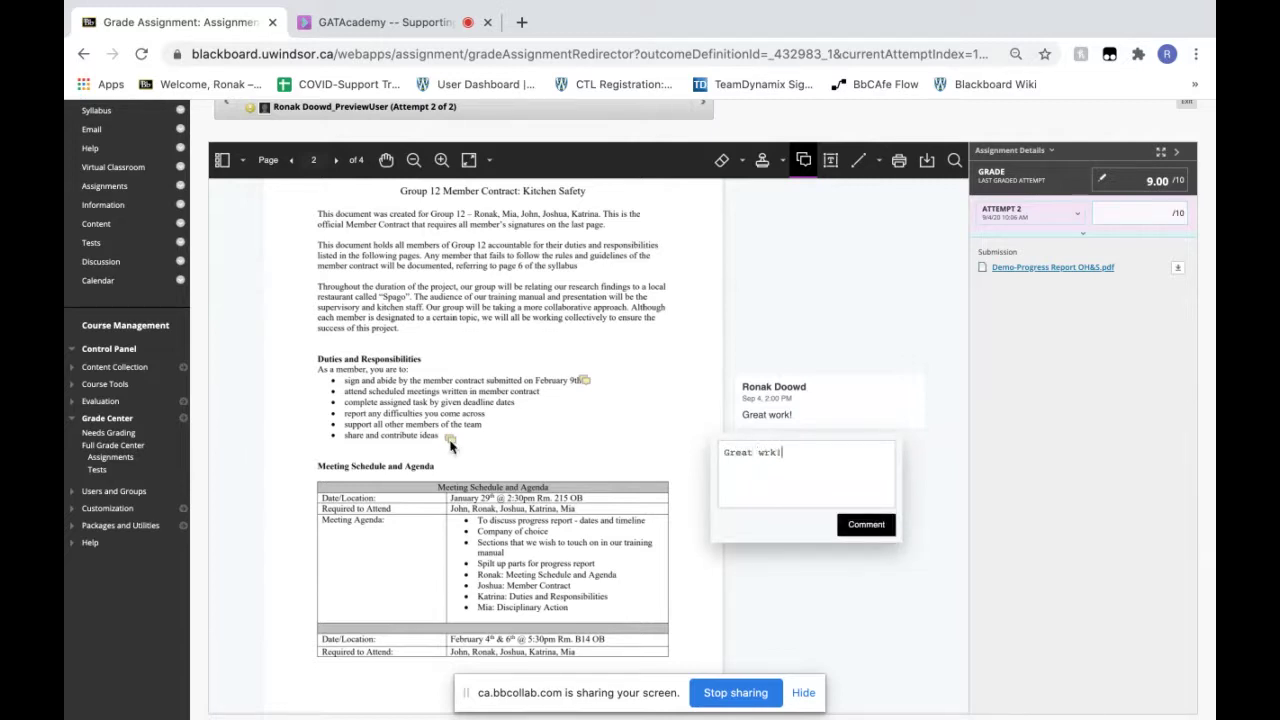
{"action": "left_click", "coordinate": [864, 526]}
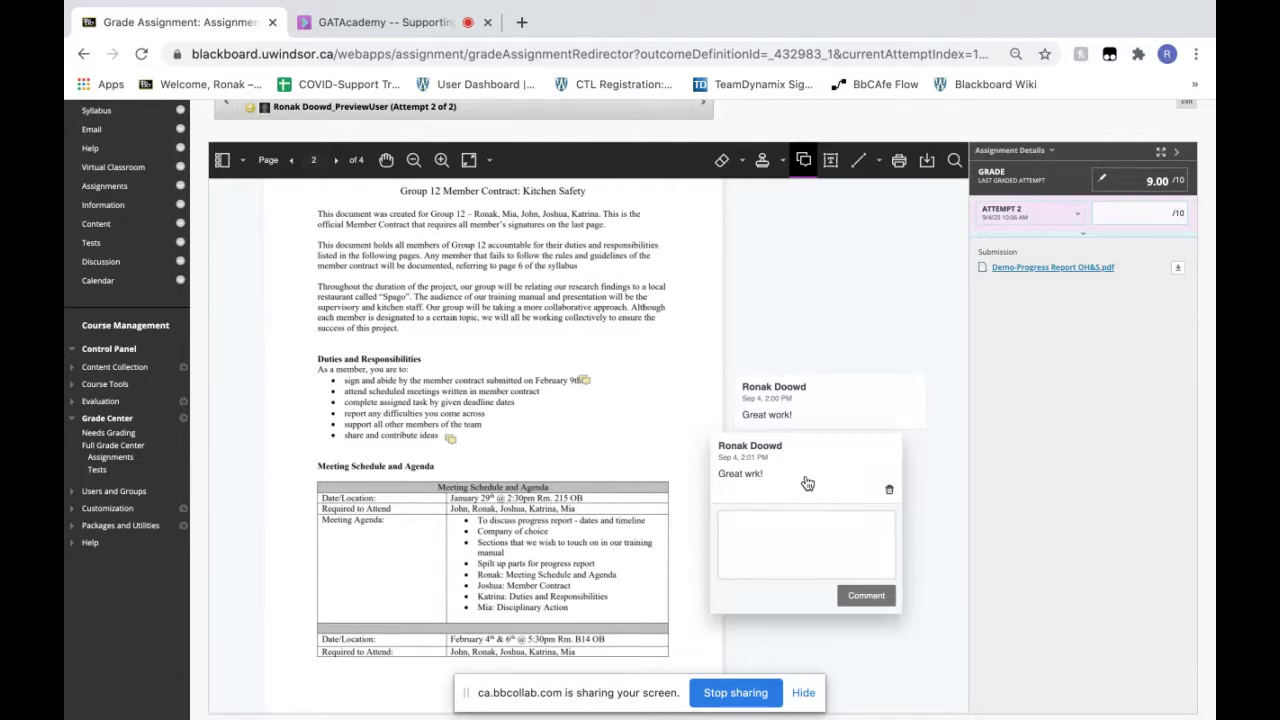
{"action": "left_click", "coordinate": [889, 491]}
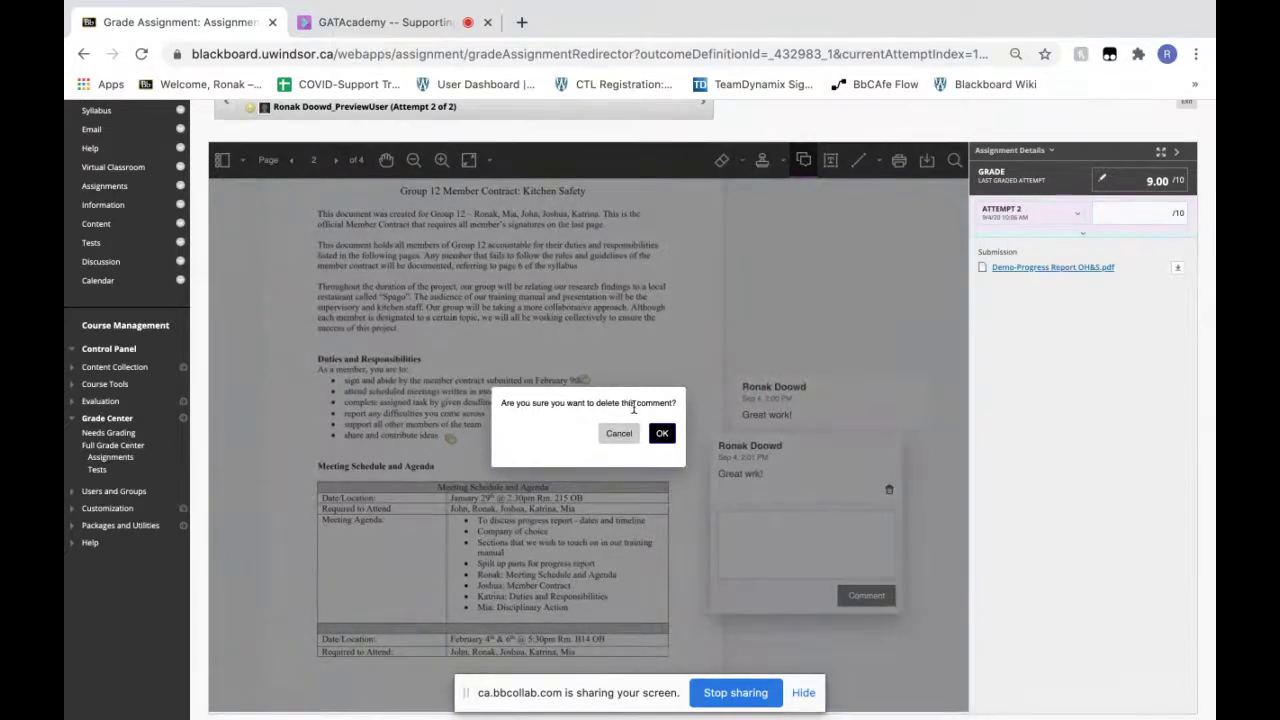
{"action": "left_click", "coordinate": [663, 436]}
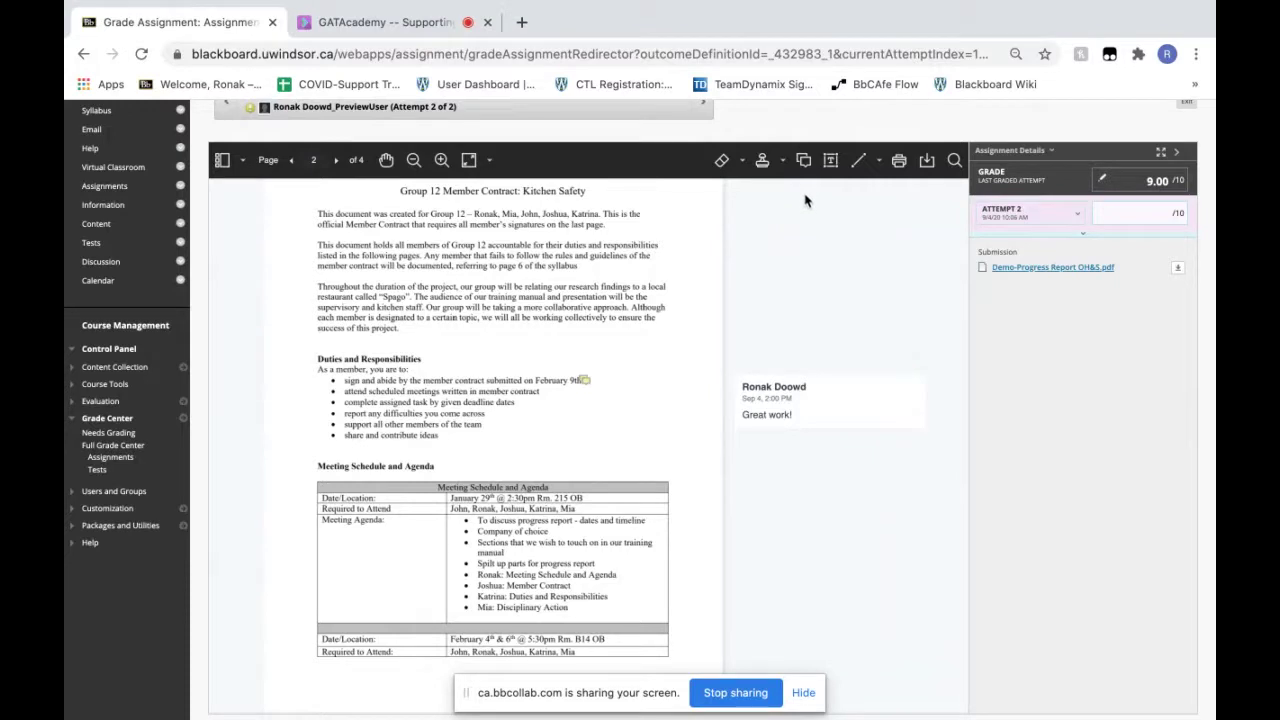
Add the comment "Testing testing testing" beside the "Spilt up parts for progress report" bullet in the meeting agenda table
{"action": "left_click", "coordinate": [803, 160]}
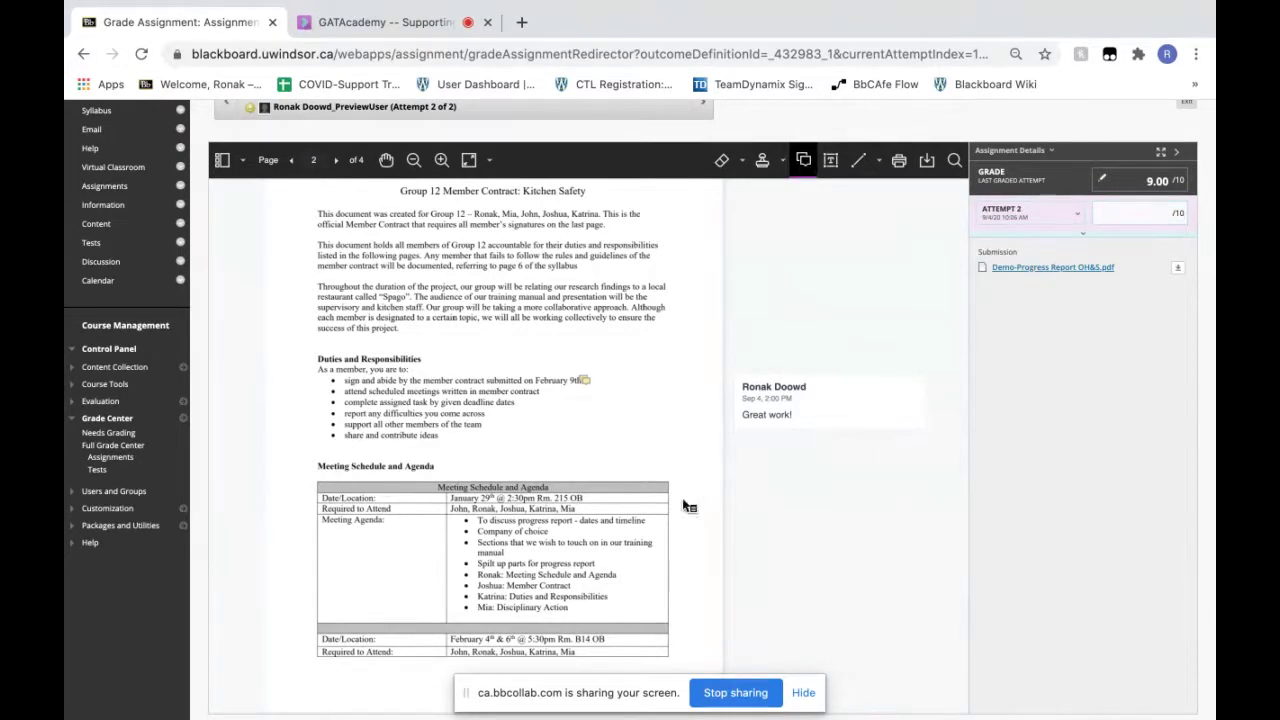
{"action": "scroll", "coordinate": [618, 545], "scroll_direction": "down", "scroll_amount": 1}
{"action": "left_click", "coordinate": [600, 537]}
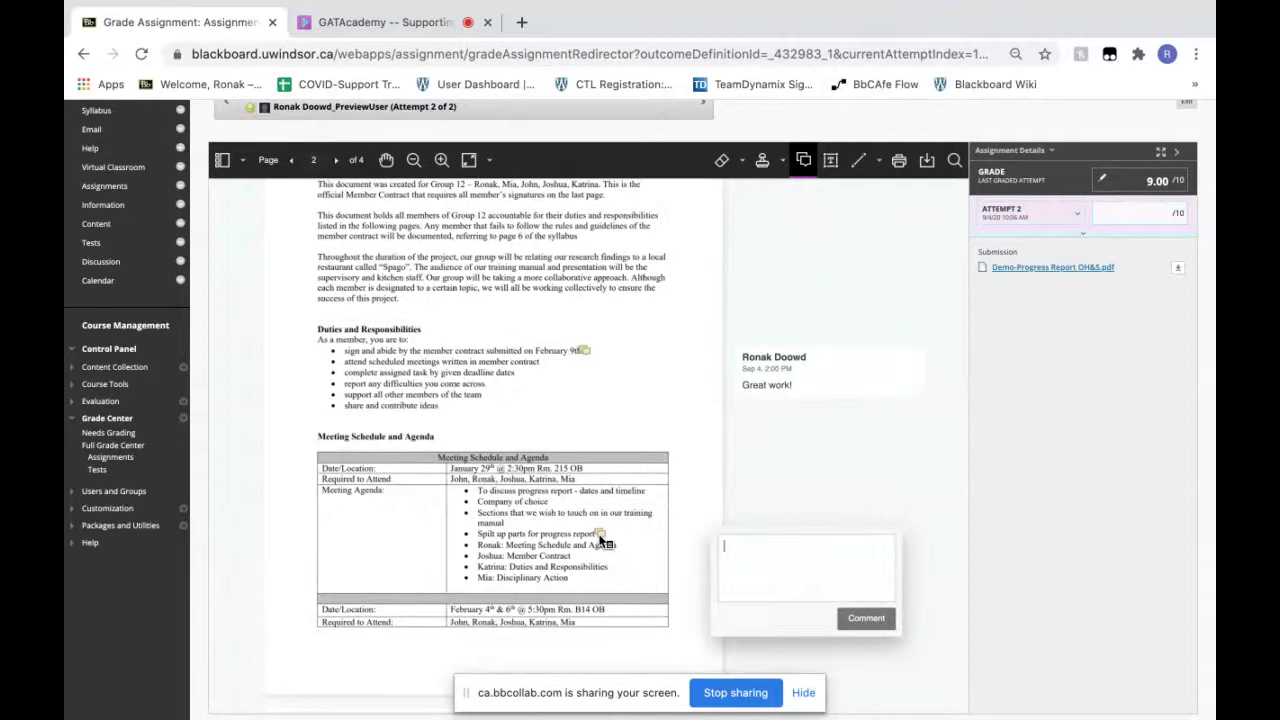
{"action": "type", "text": "Testing"}
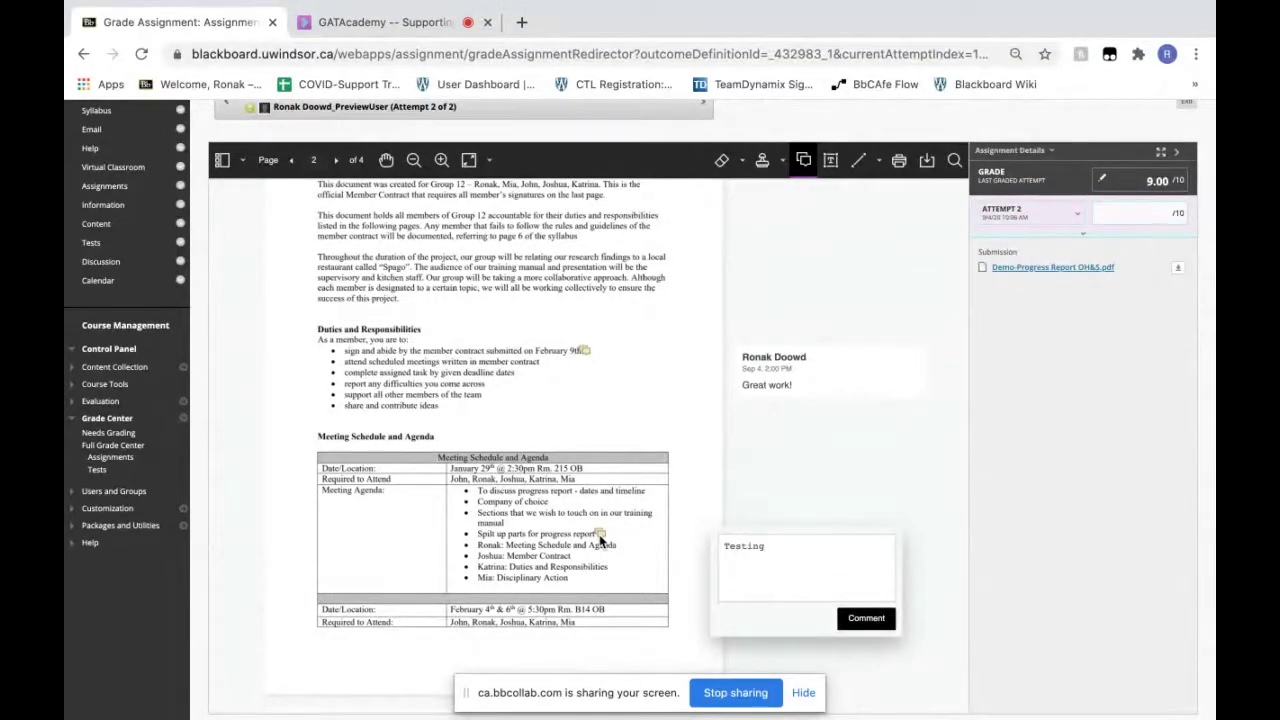
{"action": "key", "text": "Return"}
{"action": "type", "text": "testing testing"}
{"action": "left_click", "coordinate": [856, 618]}
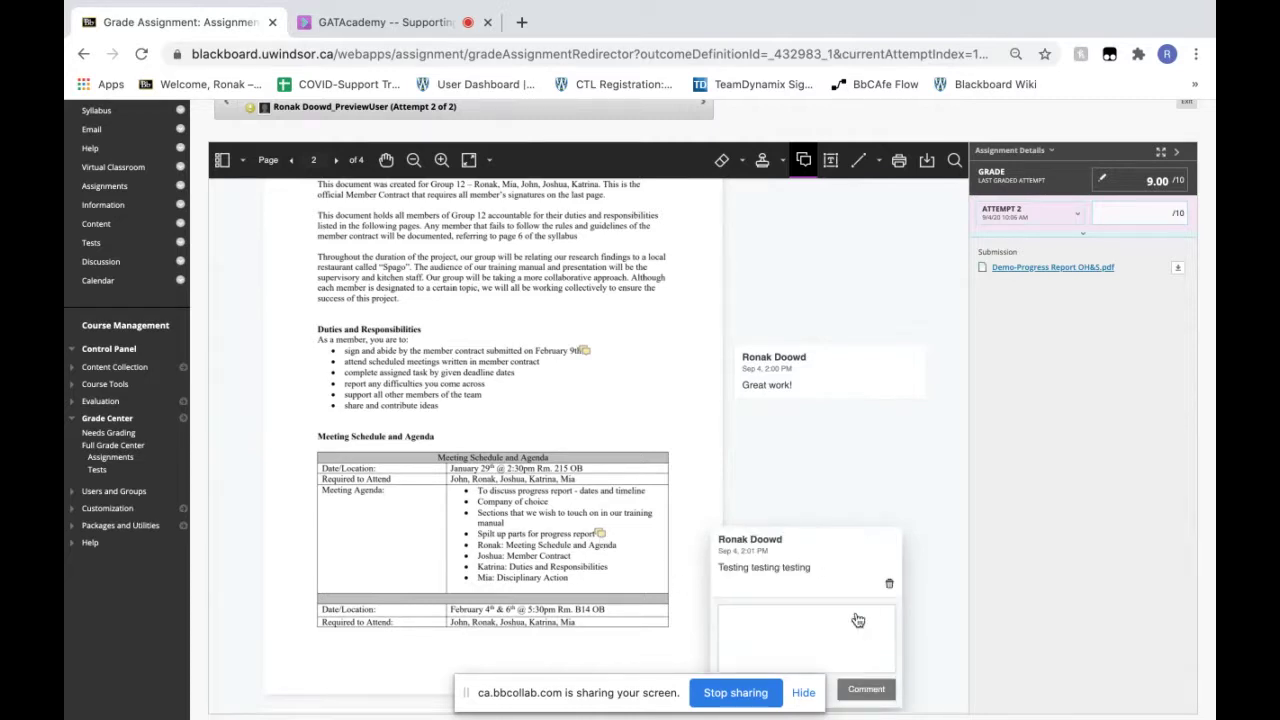
{"action": "scroll", "coordinate": [858, 524], "scroll_direction": "down", "scroll_amount": 1}
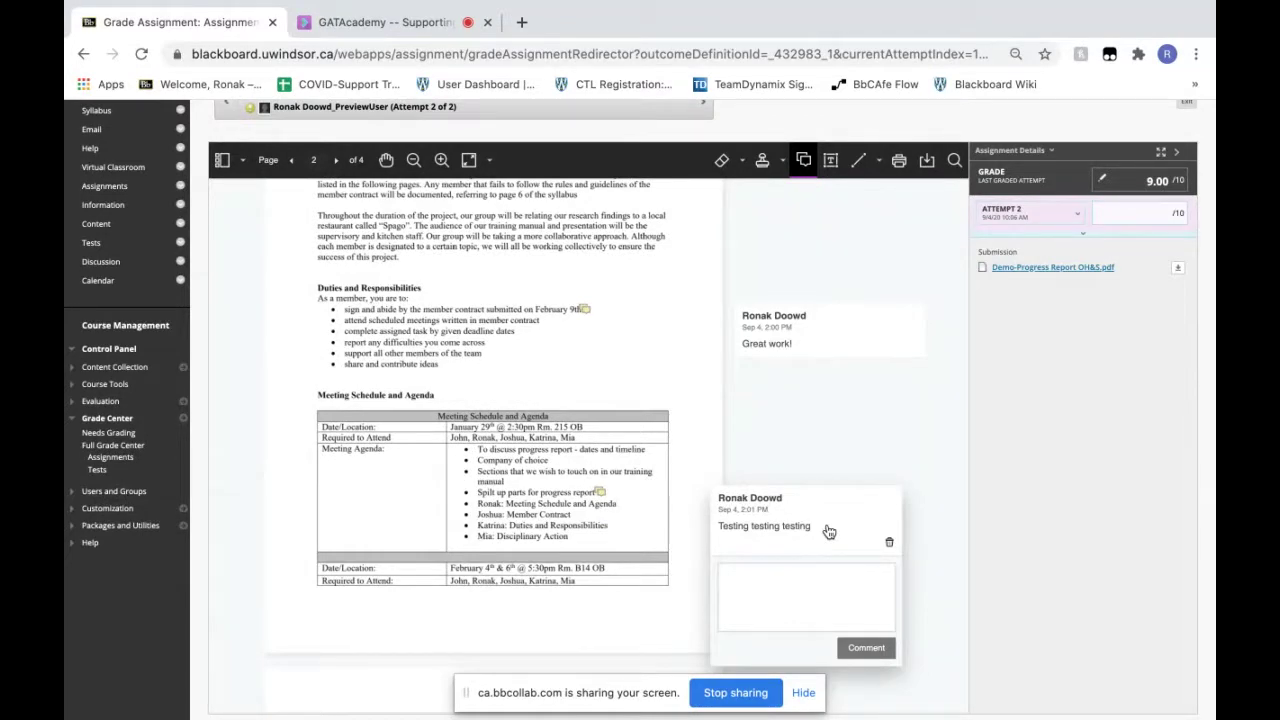
Reply "Looking forward to reading phase 2!" to the "Great work!" comment on page 2, and check the thread before collapsing it
{"action": "left_click", "coordinate": [816, 336]}
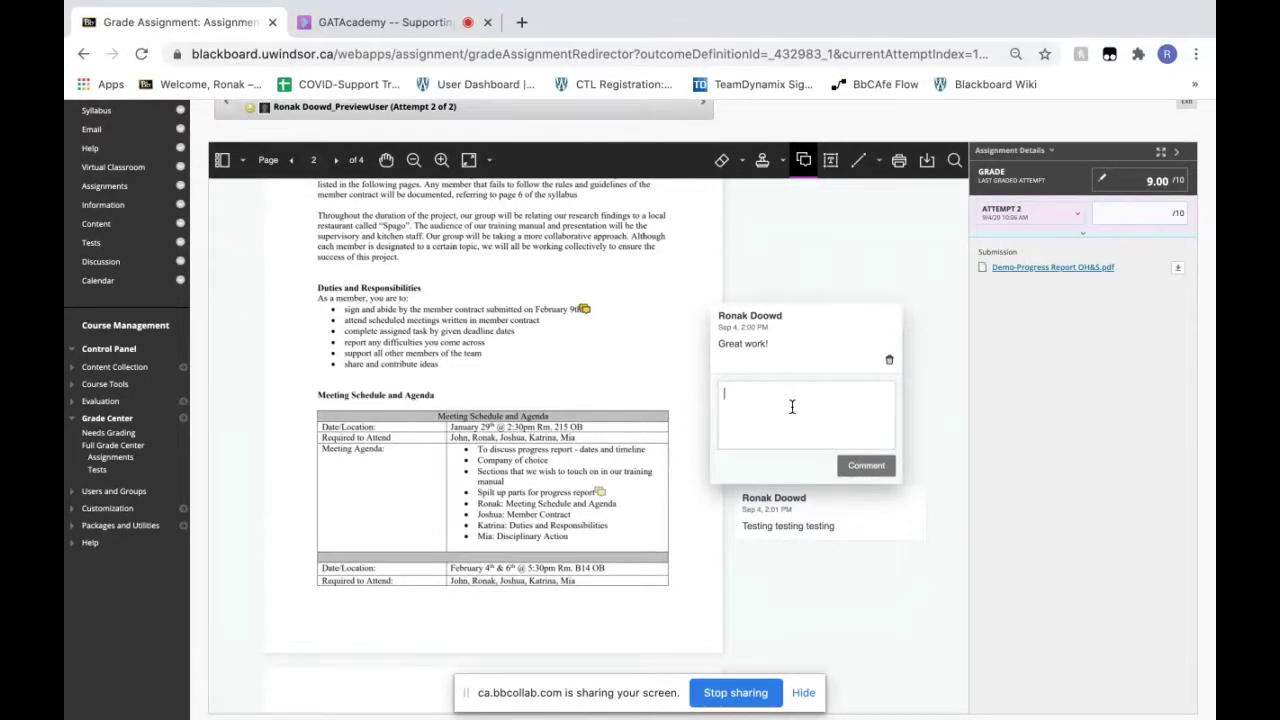
{"action": "type", "text": "Loo"}
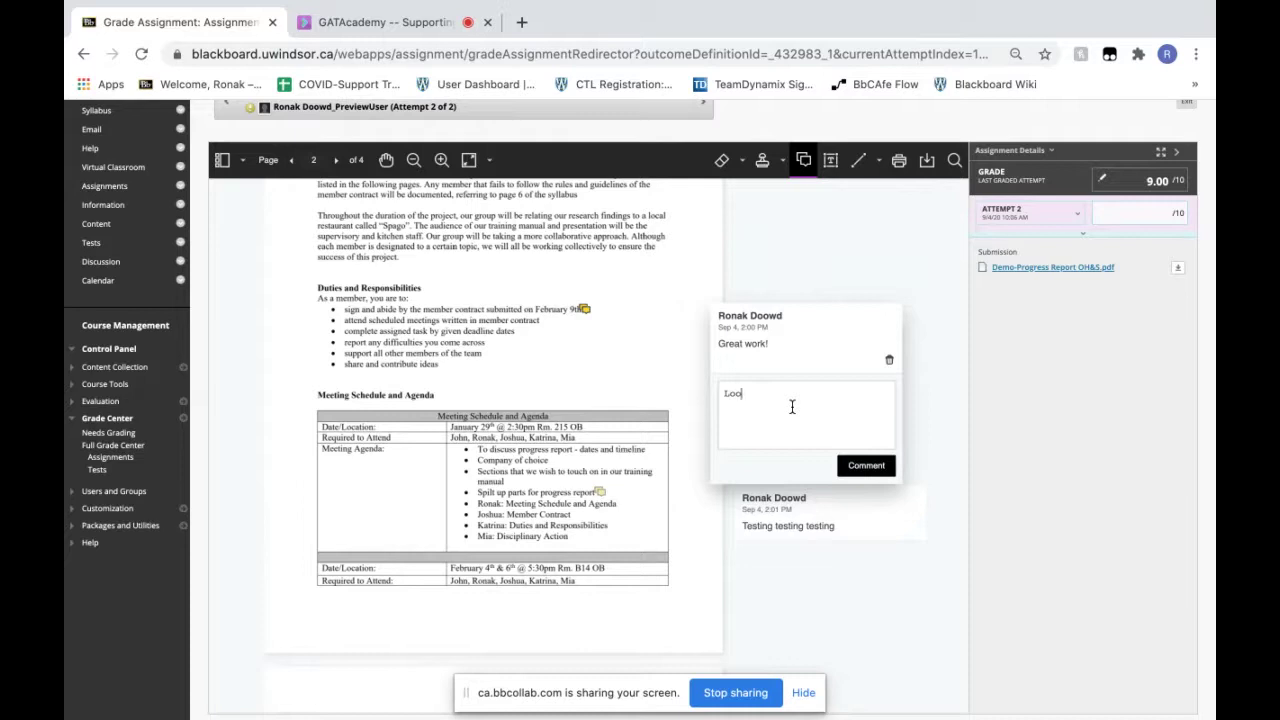
{"action": "type", "text": "kig"}
{"action": "key", "text": "BackSpace"}
{"action": "key", "text": "BackSpace"}
{"action": "type", "text": "ng forward to reading phase 2!"}
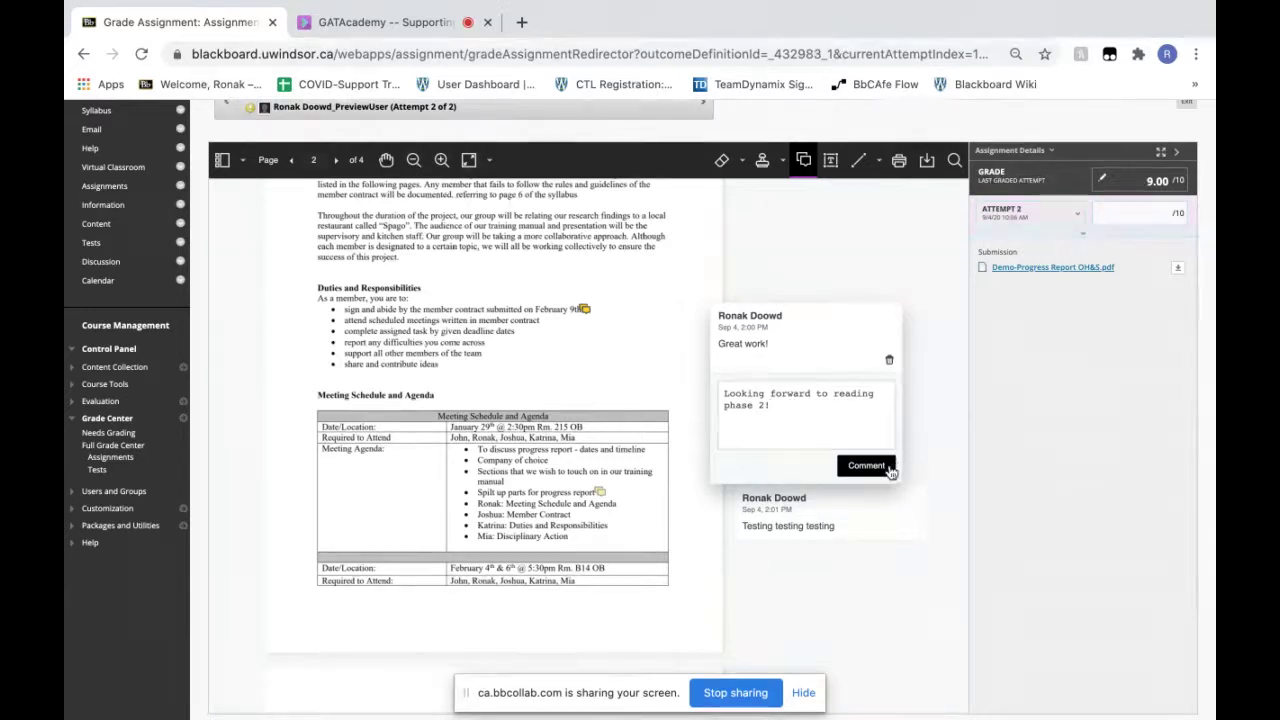
{"action": "left_click", "coordinate": [888, 466]}
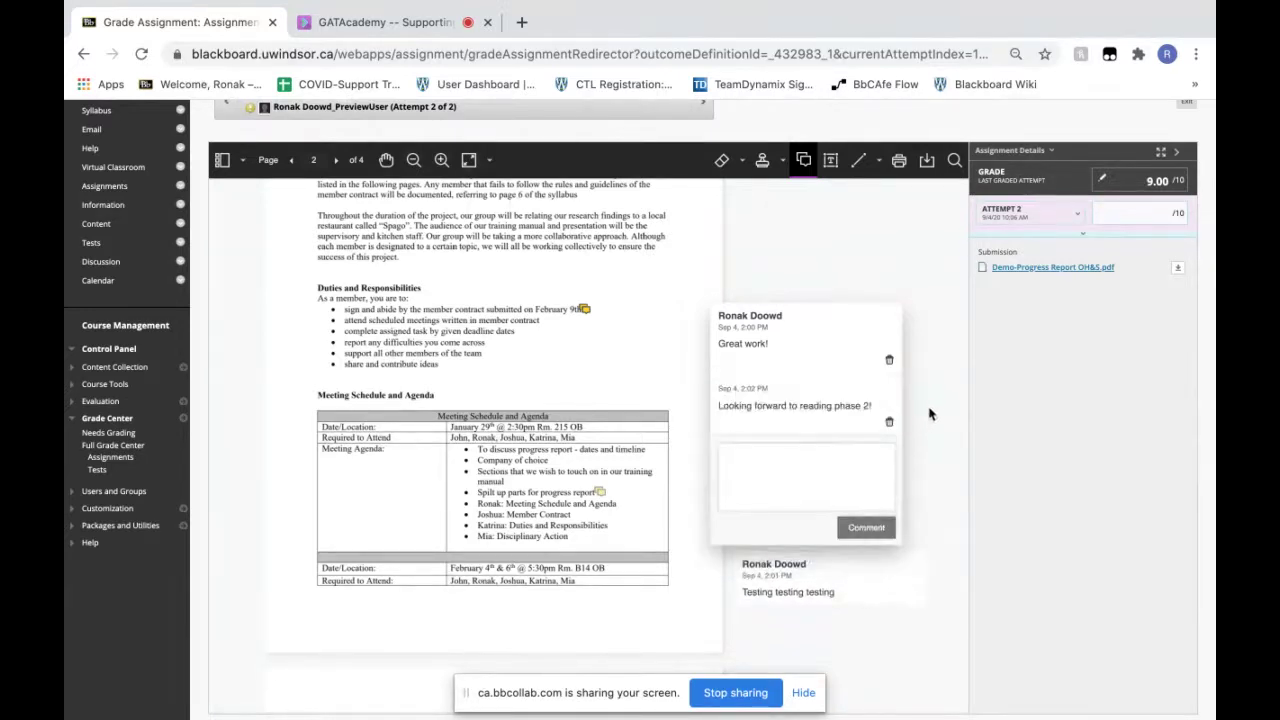
{"action": "left_click", "coordinate": [900, 369]}
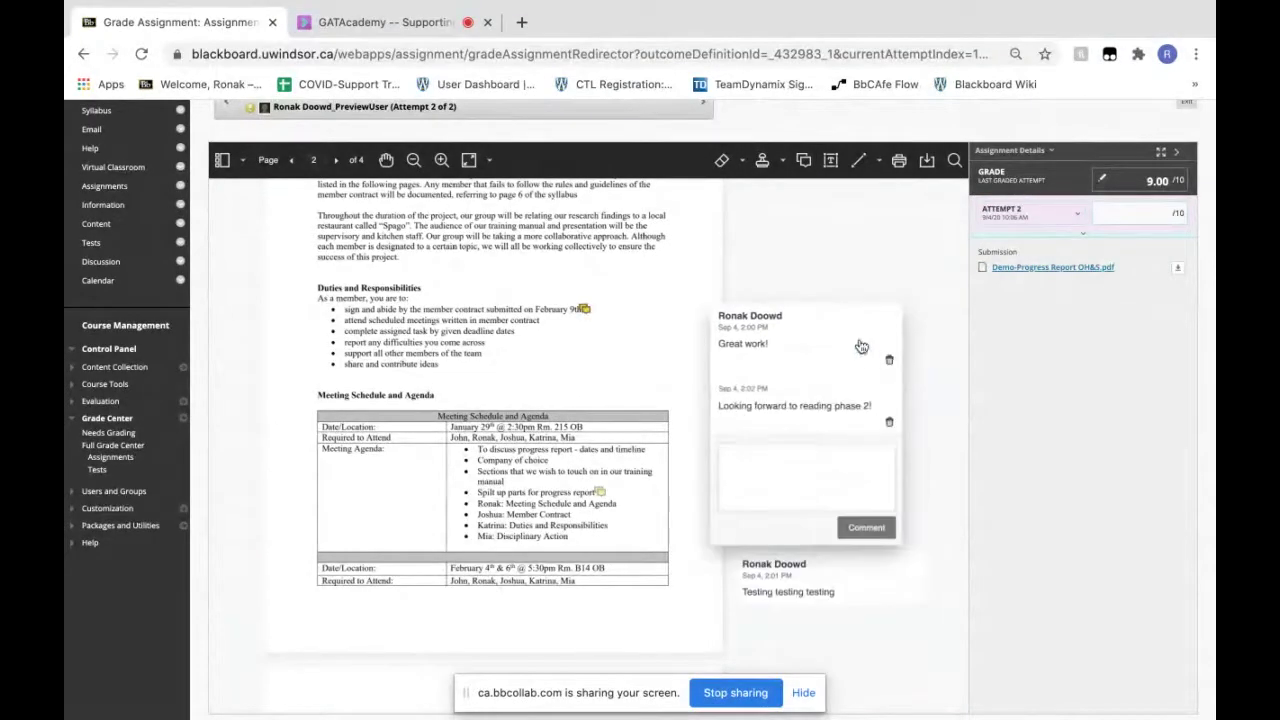
{"action": "left_click", "coordinate": [826, 265]}
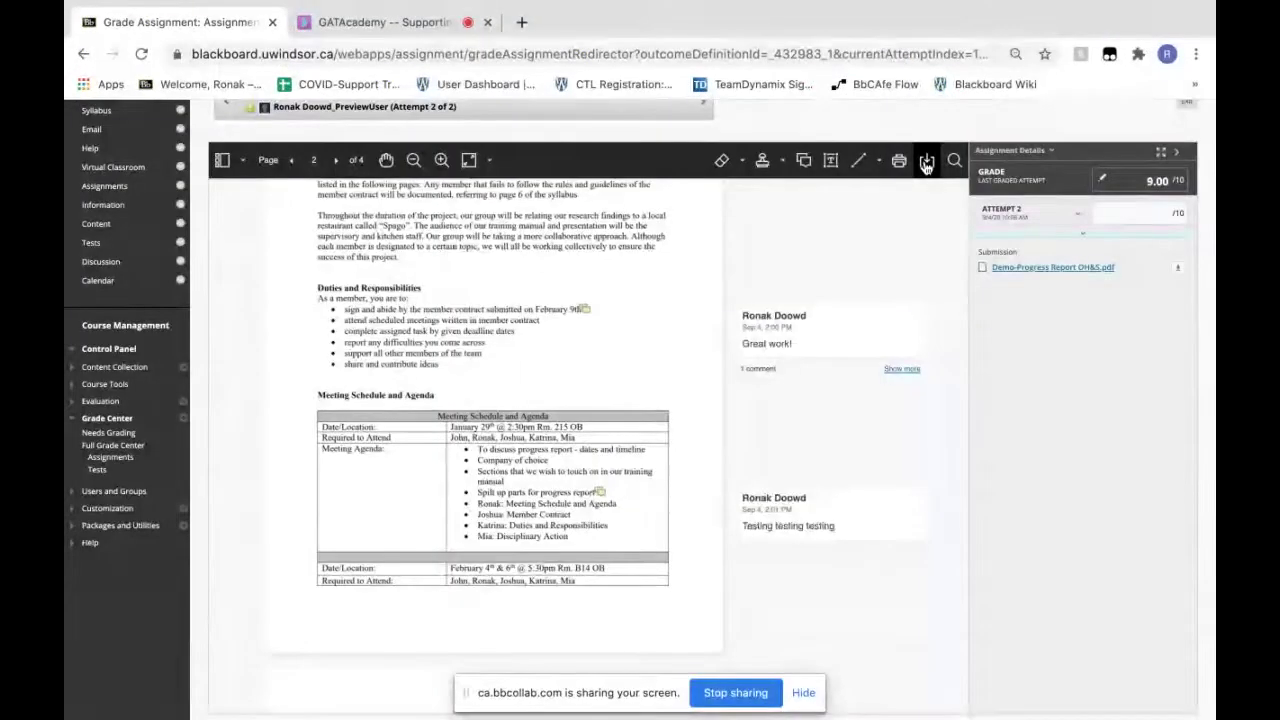
Download the annotated submission as a PDF, open it and examine the drawings, stamp and comment markers on pages 1 and 2
{"action": "left_click", "coordinate": [926, 162]}
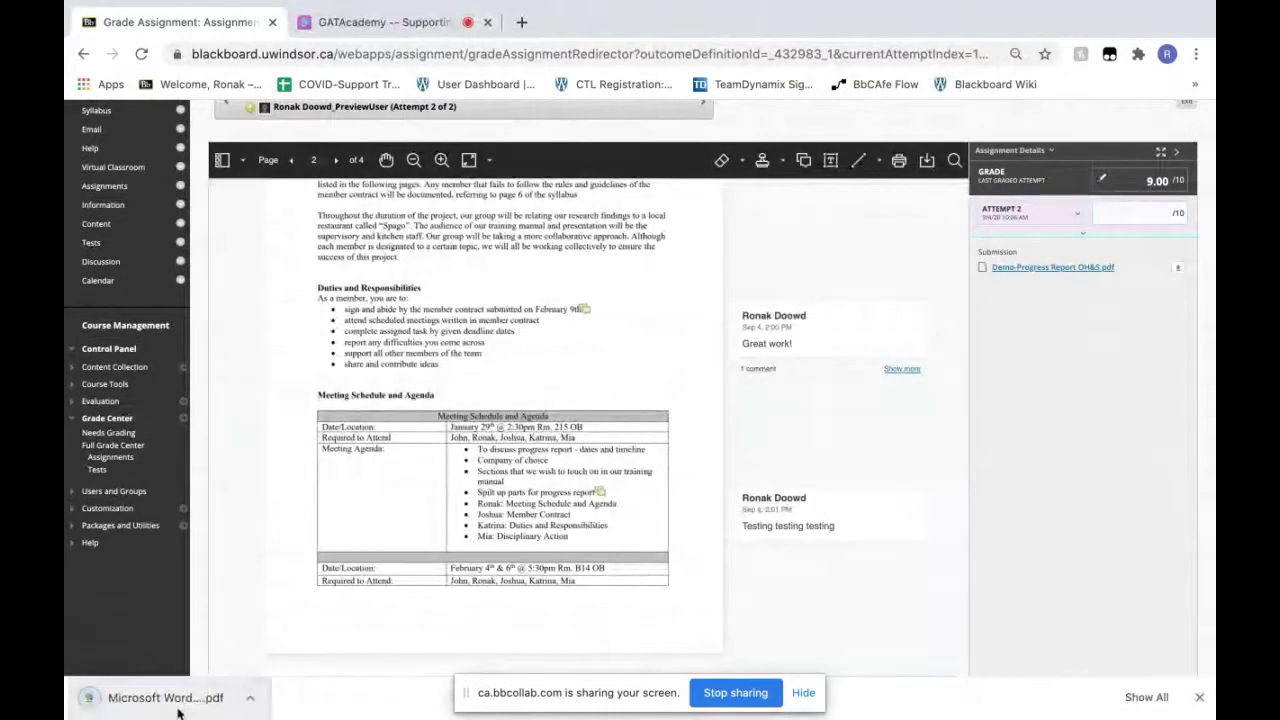
{"action": "left_click", "coordinate": [178, 710]}
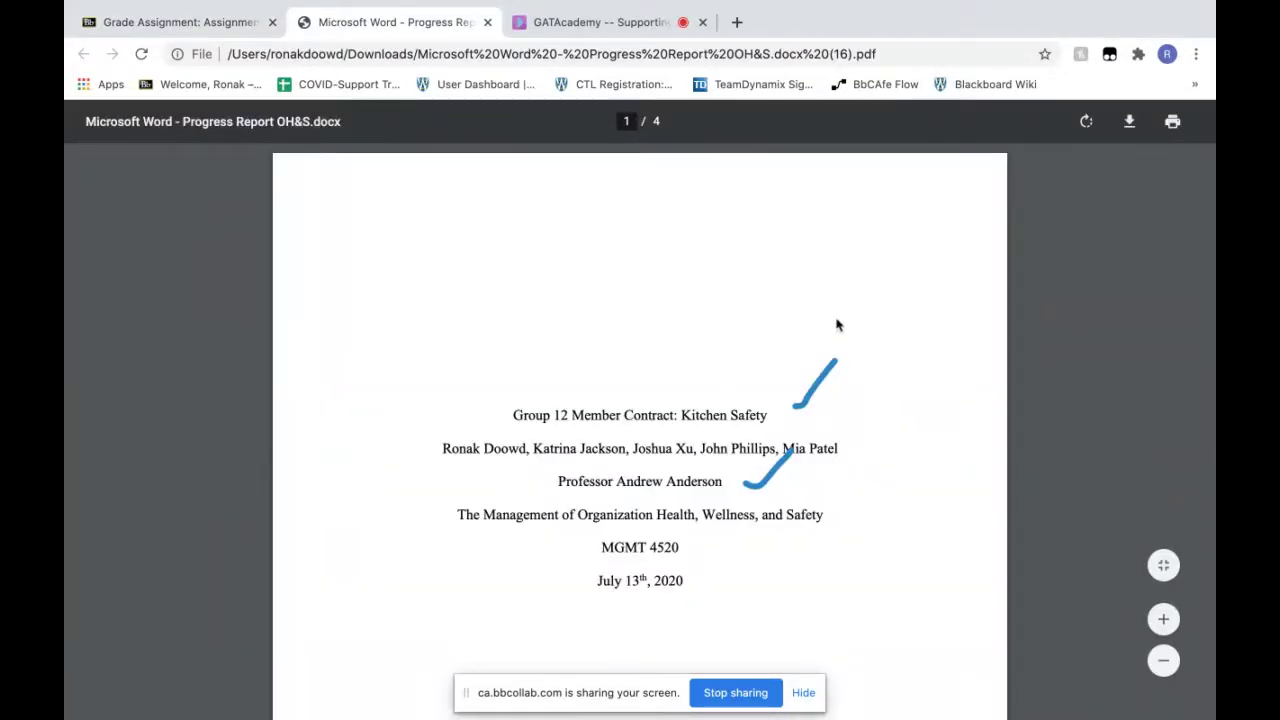
{"action": "scroll", "coordinate": [823, 515], "scroll_direction": "down", "scroll_amount": 2}
{"action": "scroll", "coordinate": [823, 512], "scroll_direction": "down", "scroll_amount": 2}
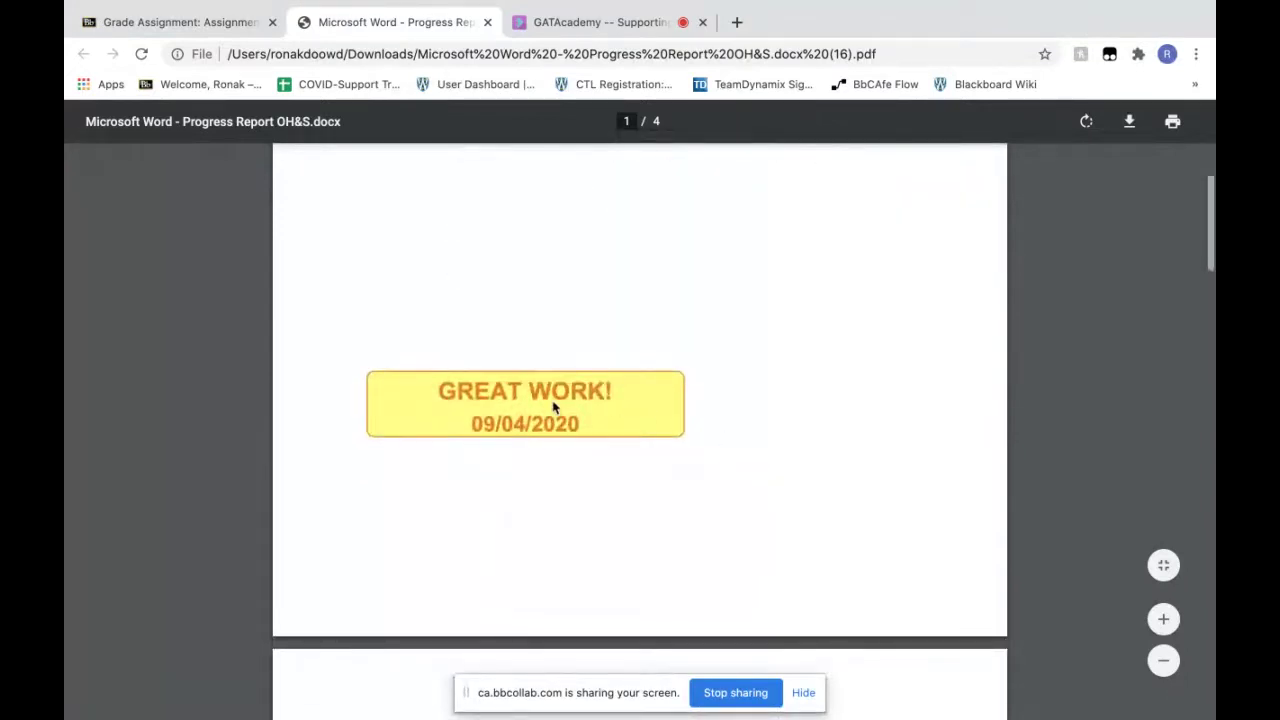
{"action": "scroll", "coordinate": [764, 447], "scroll_direction": "down", "scroll_amount": 6}
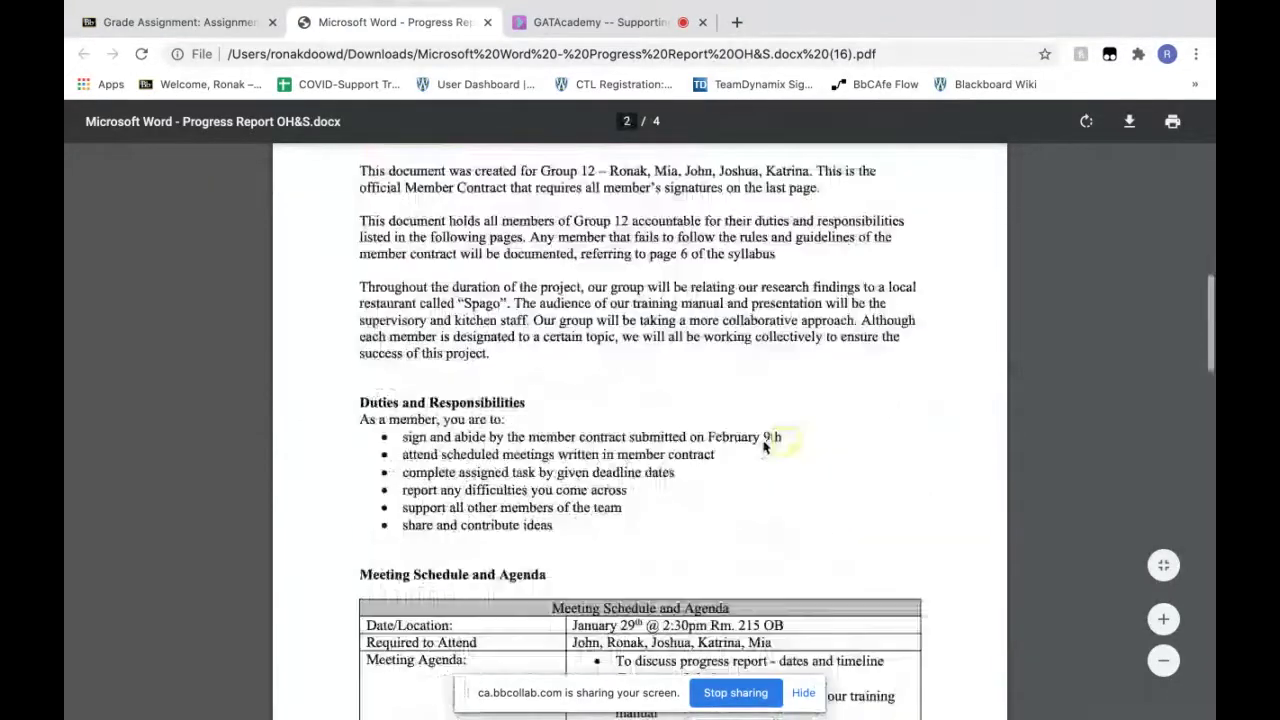
{"action": "scroll", "coordinate": [749, 478], "scroll_direction": "down", "scroll_amount": 2}
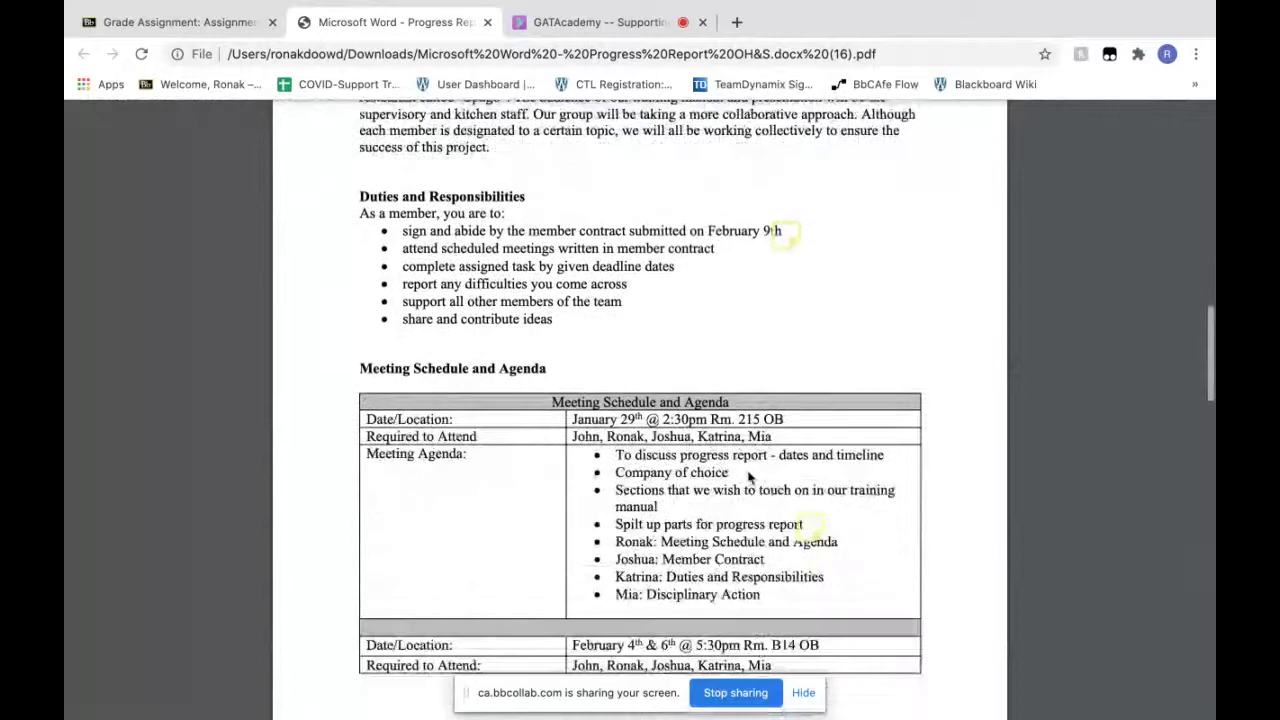
{"action": "mouse_move", "coordinate": [784, 243]}
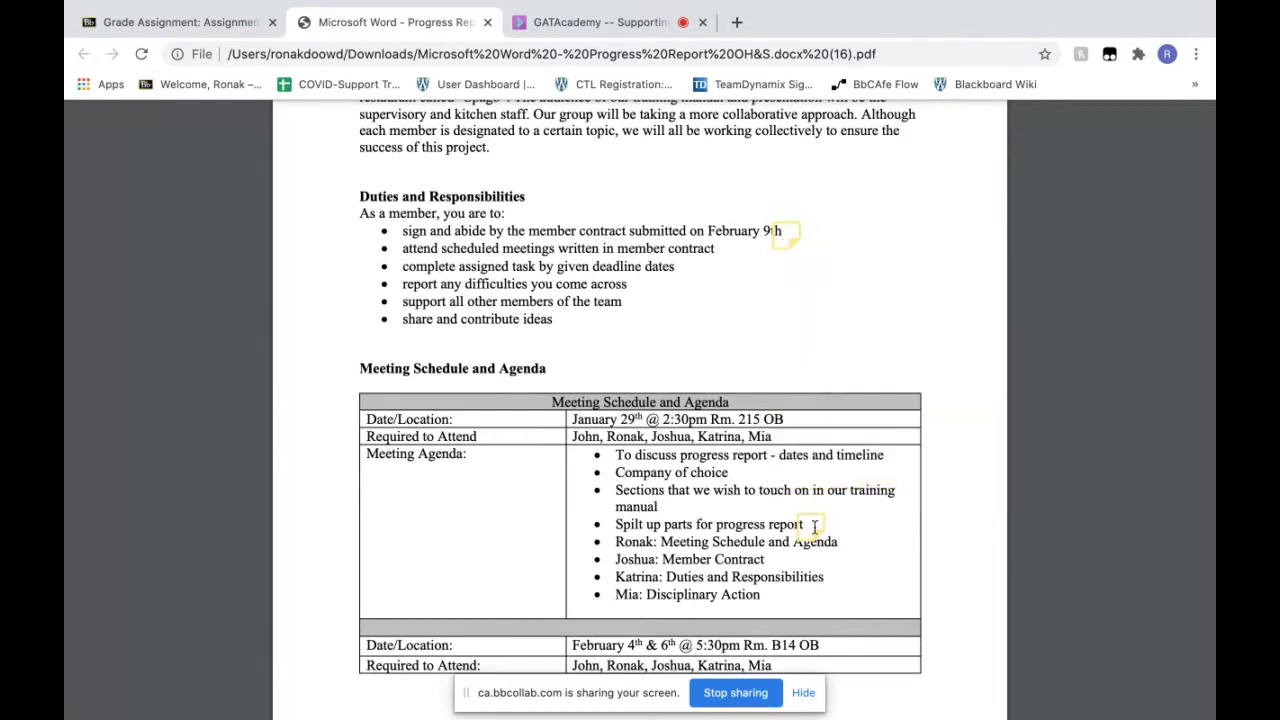
{"action": "mouse_move", "coordinate": [817, 539]}
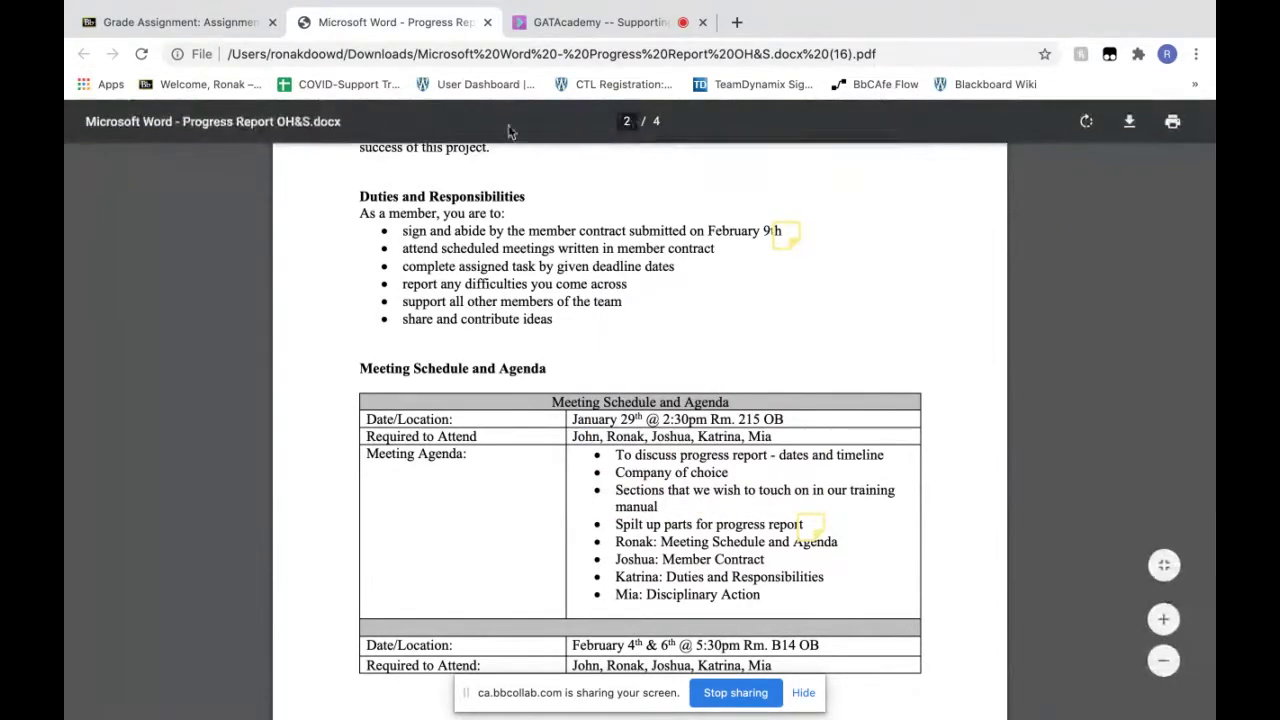
Return to the grading page, view the full "Great work!" comment thread, and list the available shape drawing tools
{"action": "left_click", "coordinate": [205, 22]}
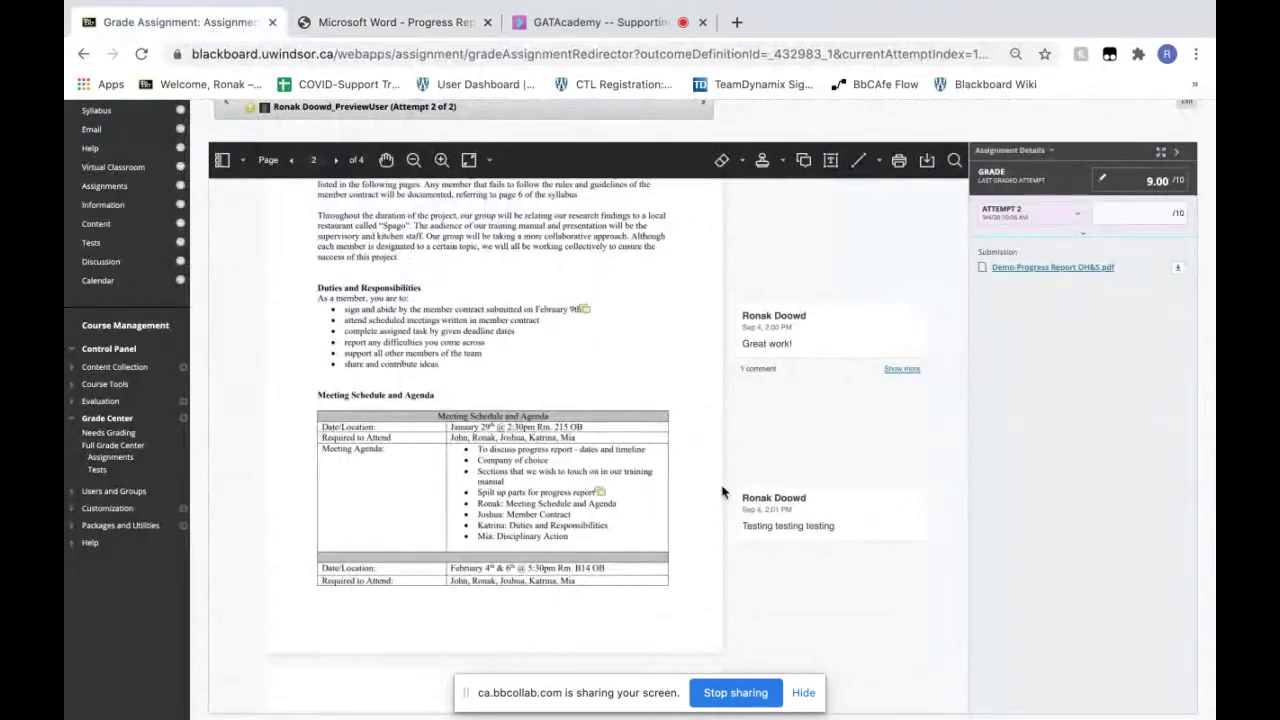
{"action": "left_click", "coordinate": [901, 369]}
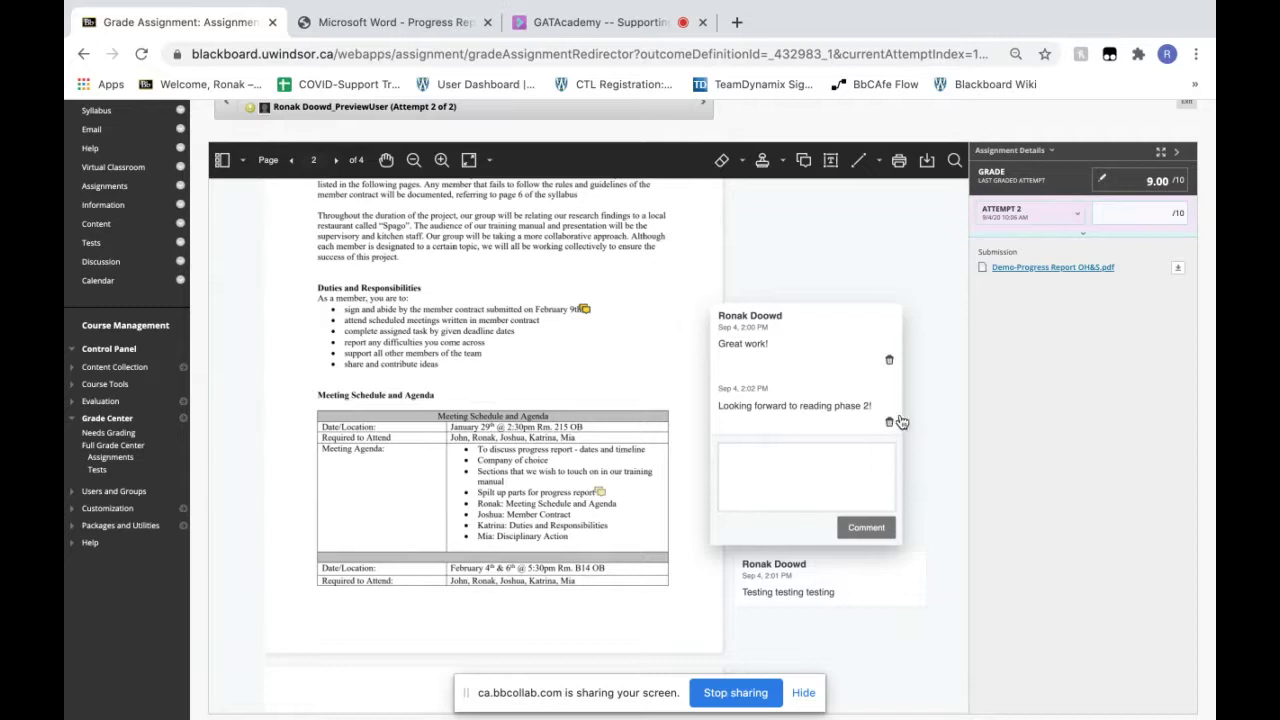
{"action": "left_click", "coordinate": [934, 393]}
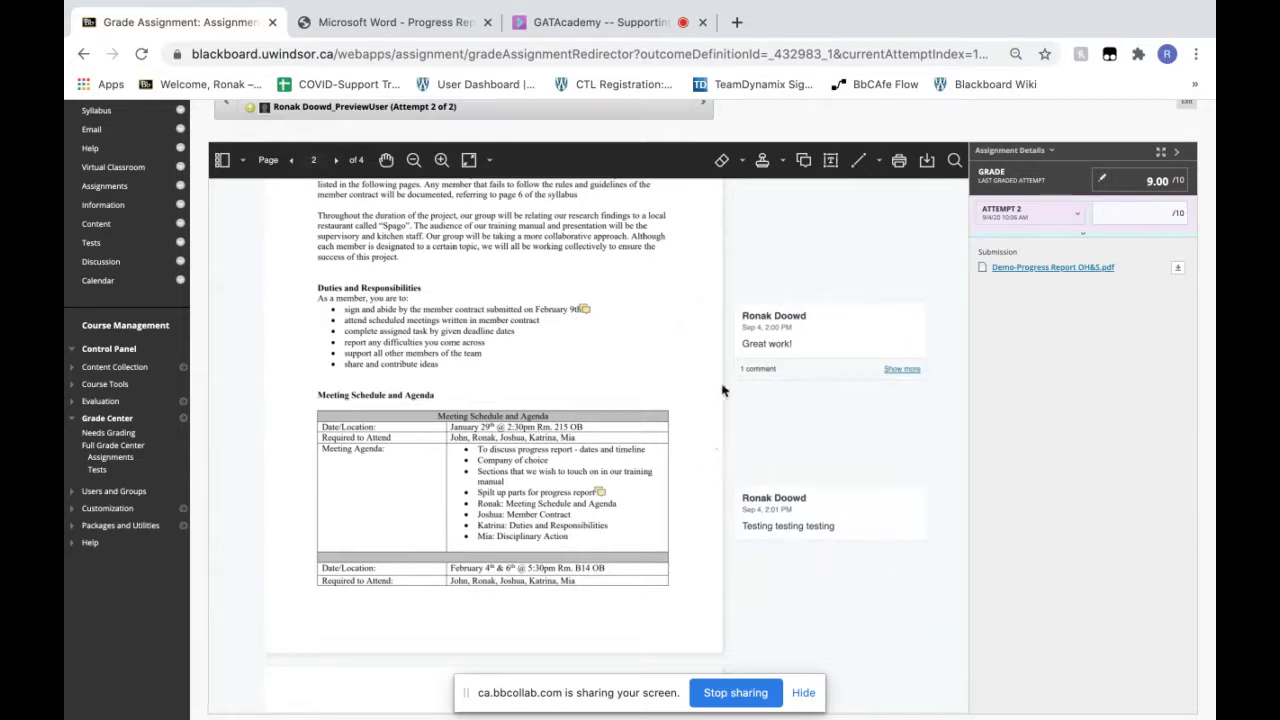
{"action": "scroll", "coordinate": [828, 187], "scroll_direction": "down", "scroll_amount": 2}
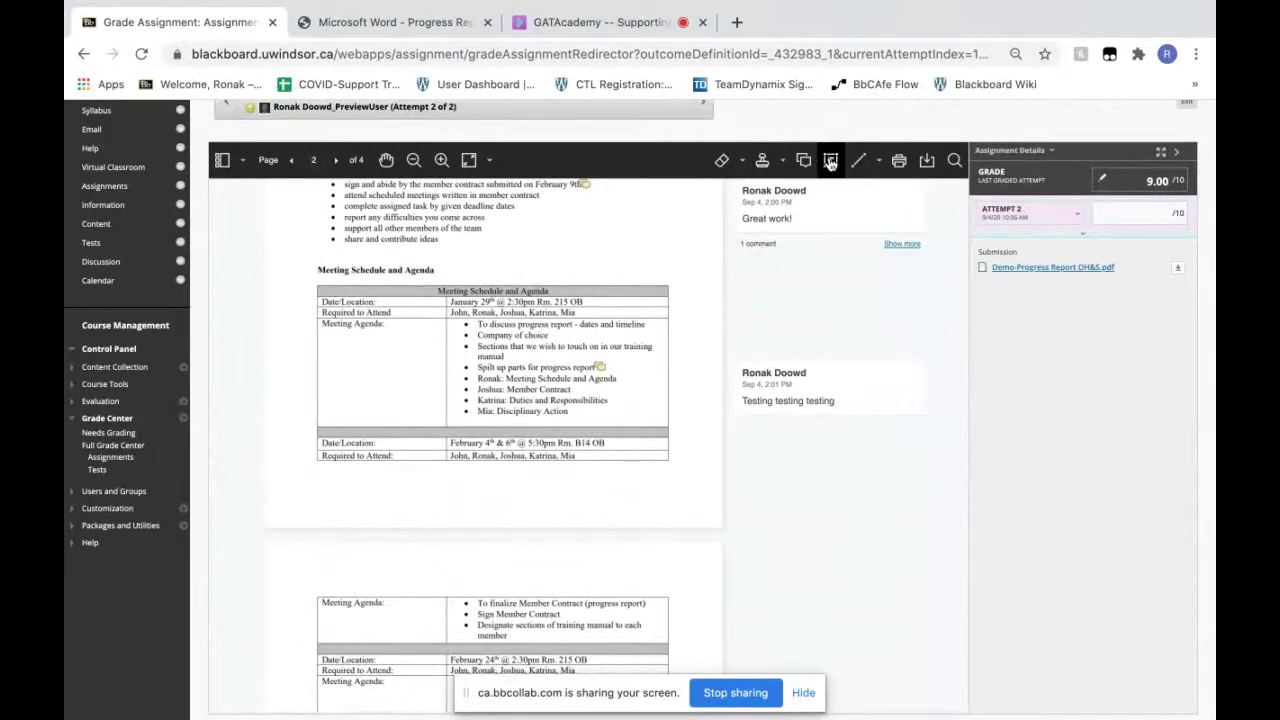
{"action": "left_click", "coordinate": [878, 160]}
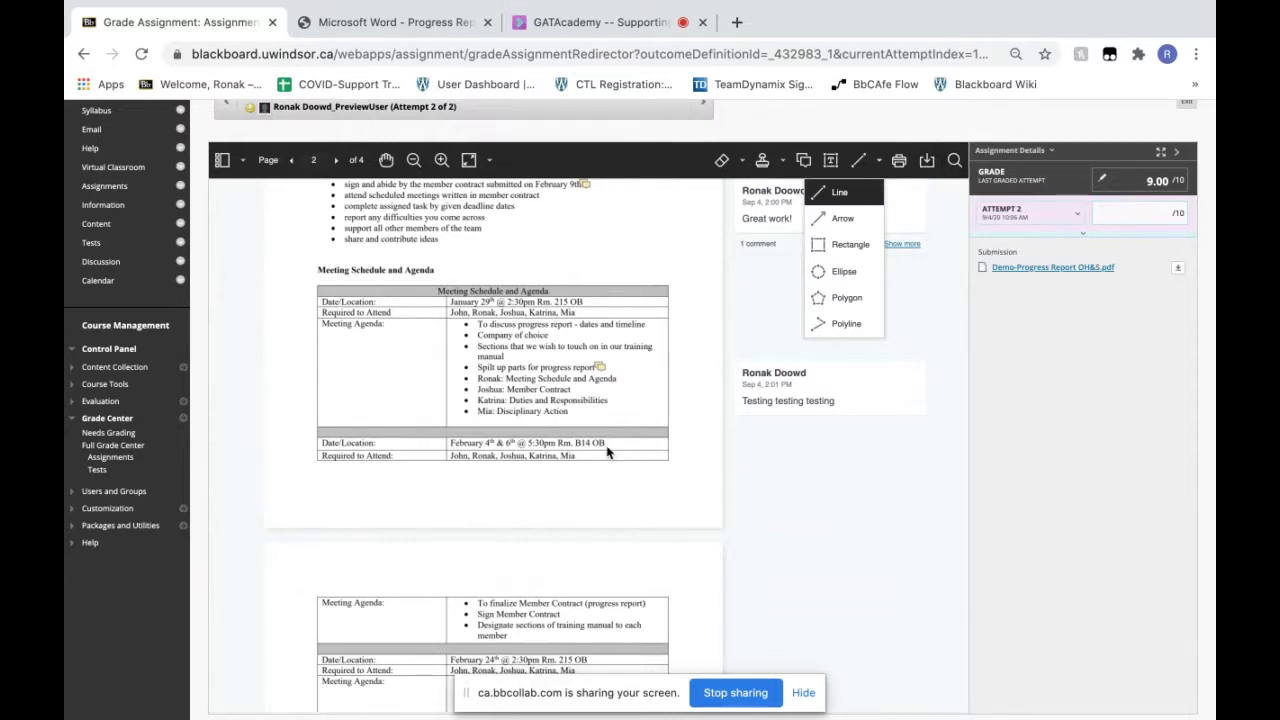
Try to delete the "Excellent Work!" text annotation below the Due Dates table on page 4
{"action": "scroll", "coordinate": [607, 452], "scroll_direction": "down", "scroll_amount": 5}
{"action": "scroll", "coordinate": [607, 453], "scroll_direction": "down", "scroll_amount": 10}
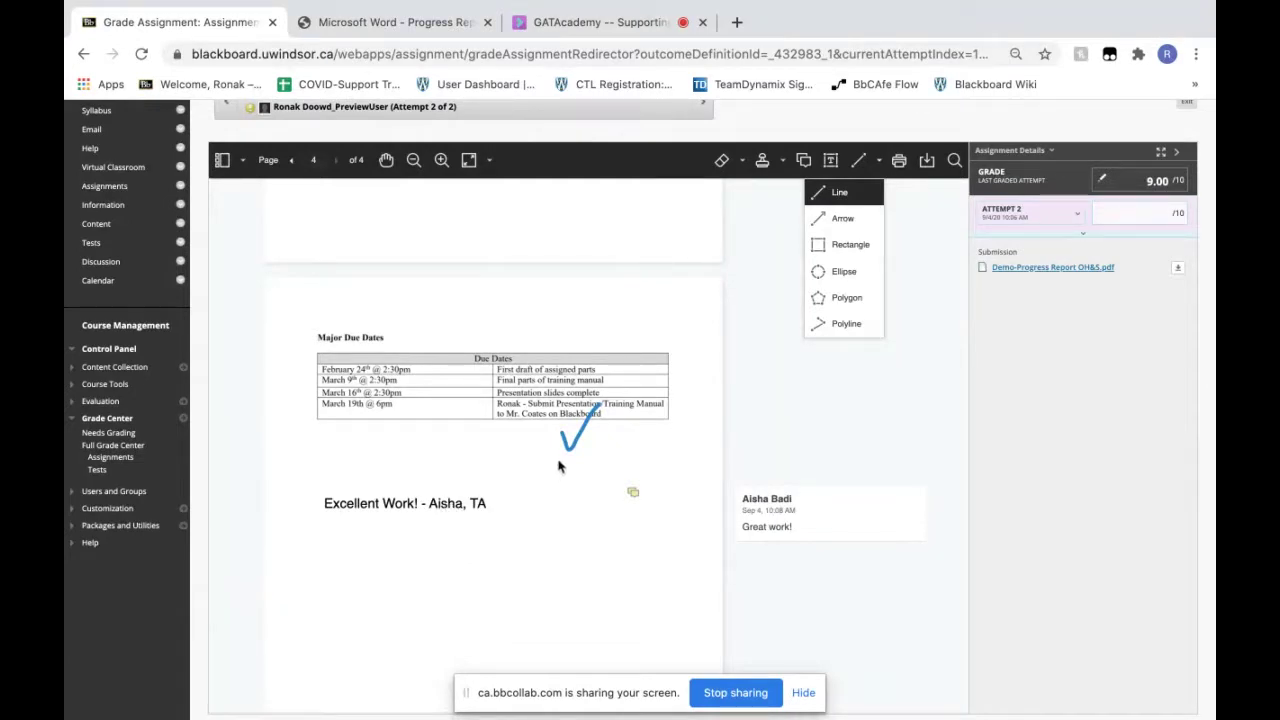
{"action": "left_click", "coordinate": [459, 509]}
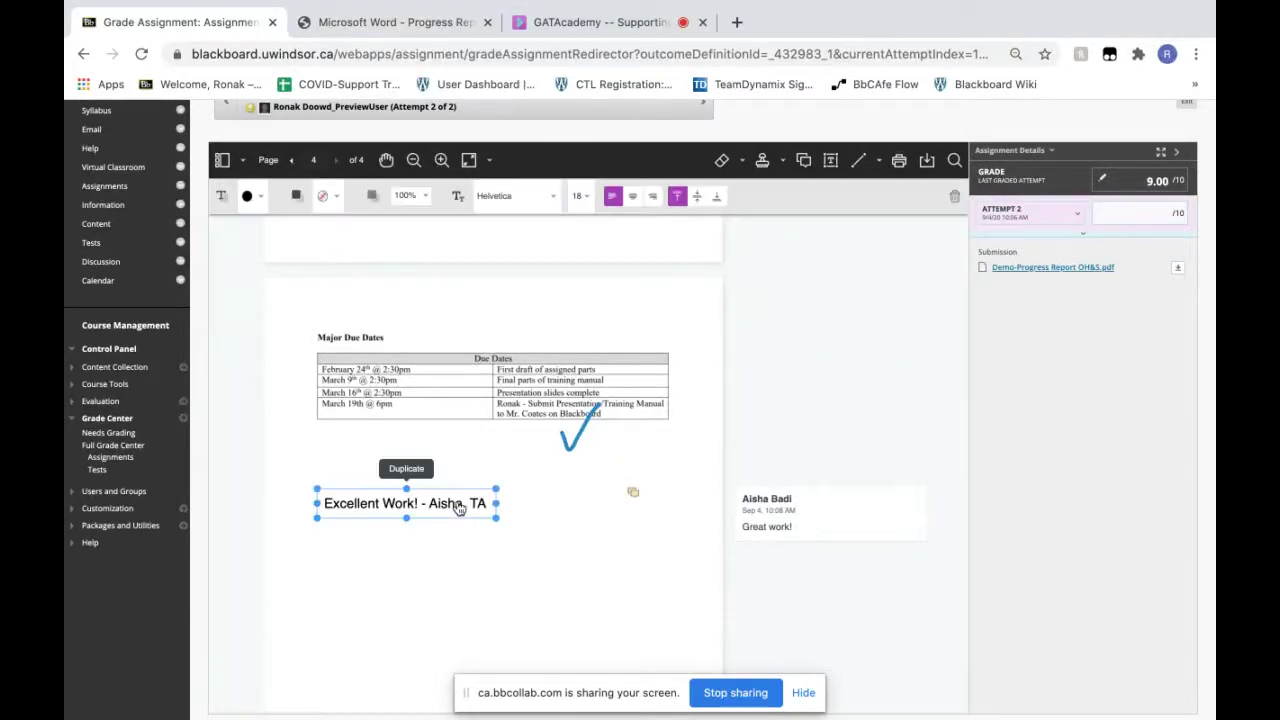
{"action": "key", "text": "Delete"}
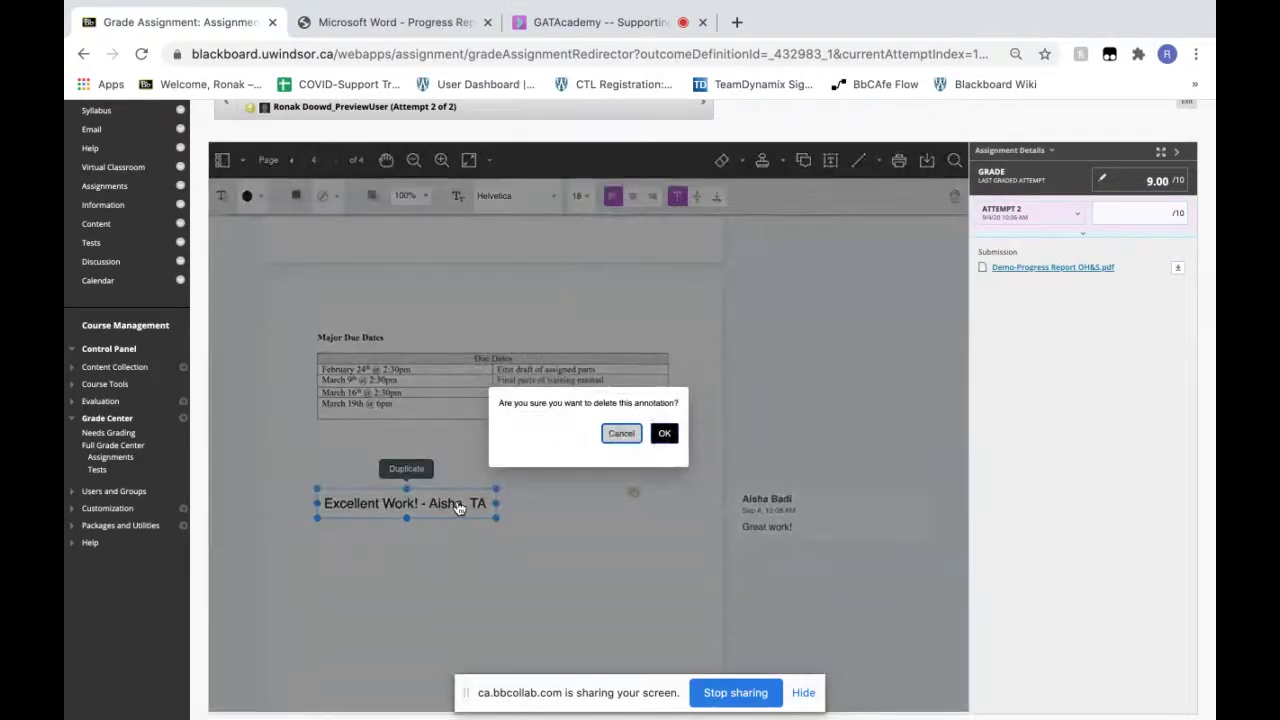
{"action": "left_click", "coordinate": [666, 435]}
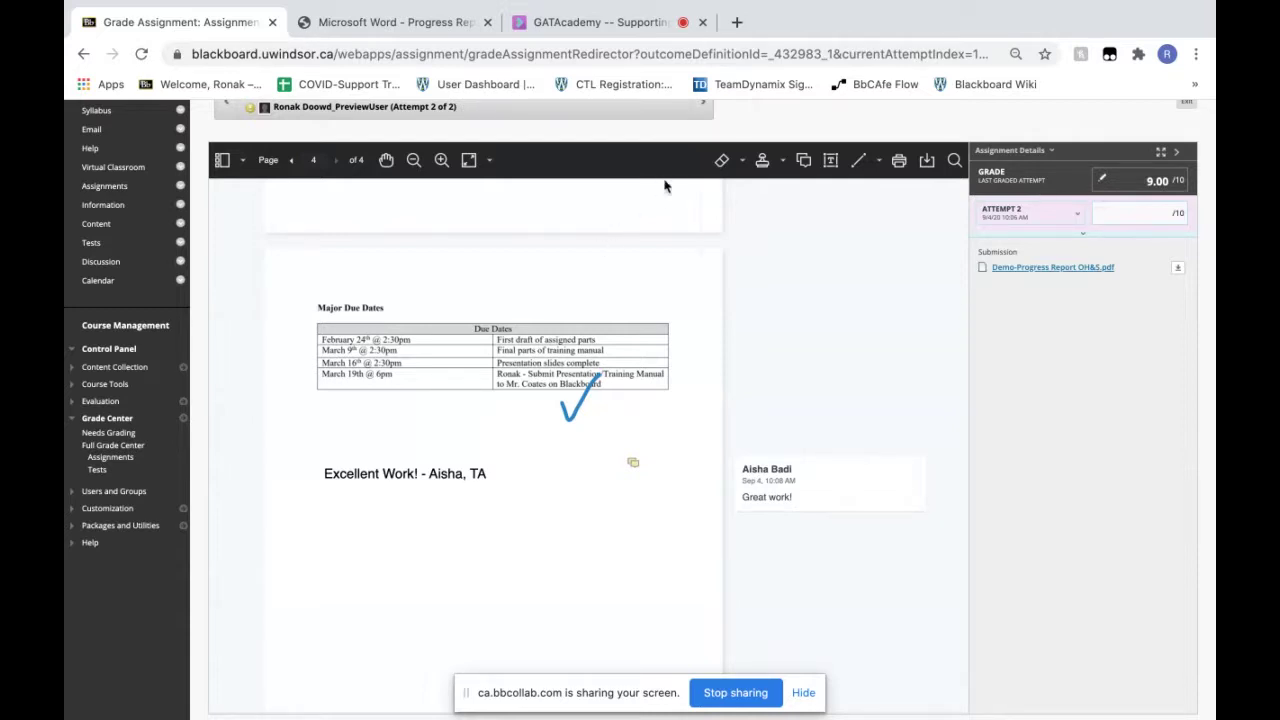
Erase the blue check mark drawn at the end of the Due Dates table on page 4
{"action": "left_click", "coordinate": [722, 162]}
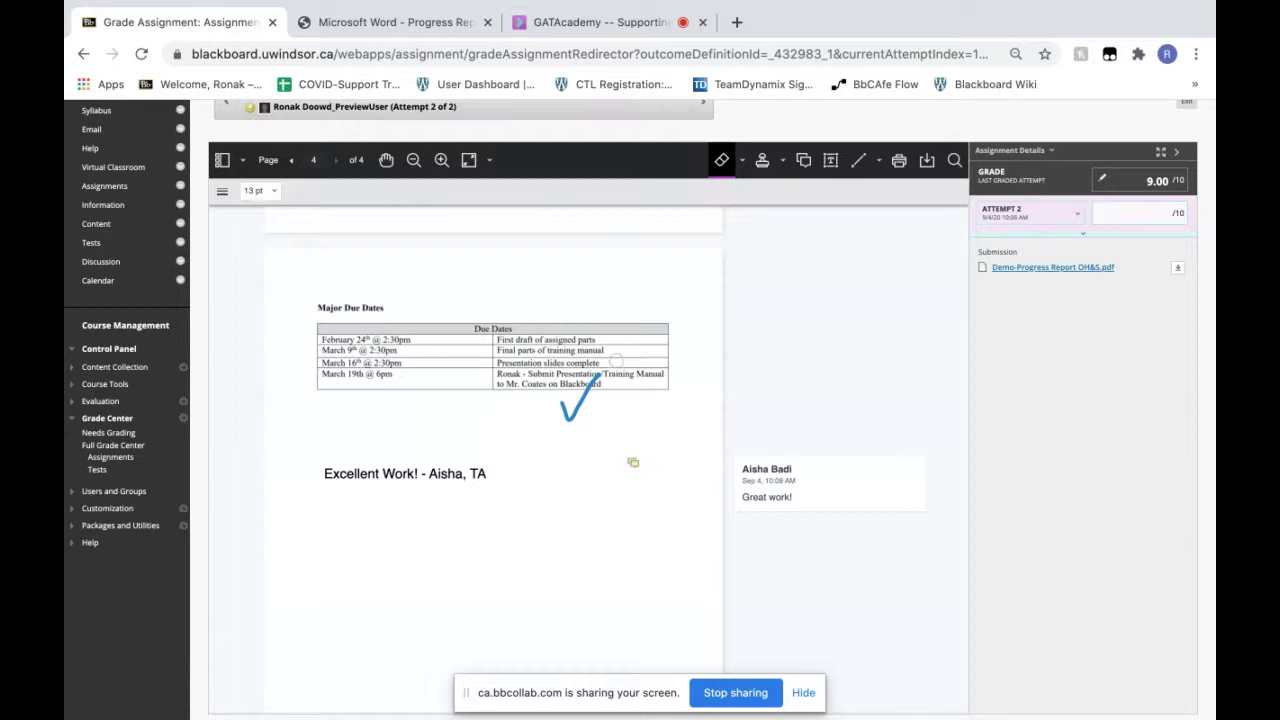
{"action": "mouse_move", "coordinate": [606, 372]}
{"action": "left_mouse_down"}
{"action": "mouse_move", "coordinate": [580, 406]}
{"action": "mouse_move", "coordinate": [563, 402]}
{"action": "left_mouse_up"}
{"action": "left_click", "coordinate": [721, 163]}
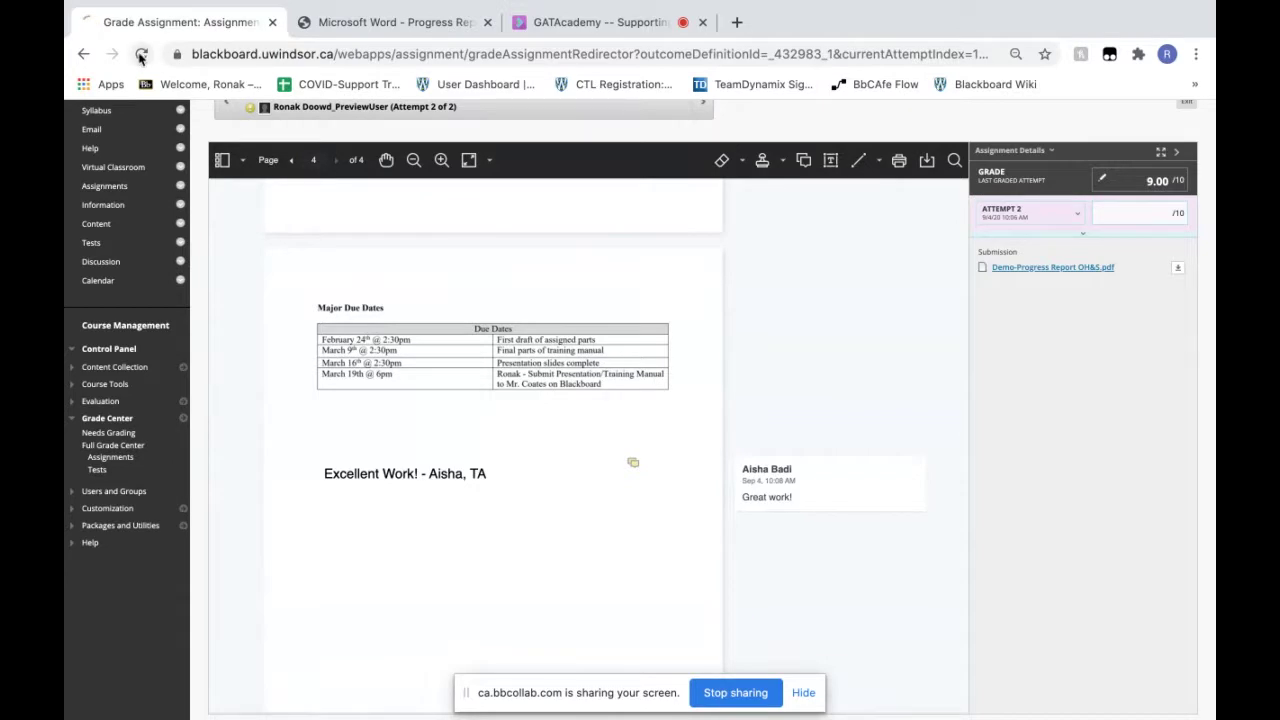
Reload the grading page and check the annotations on page 4 of the submission
{"action": "left_click", "coordinate": [141, 55]}
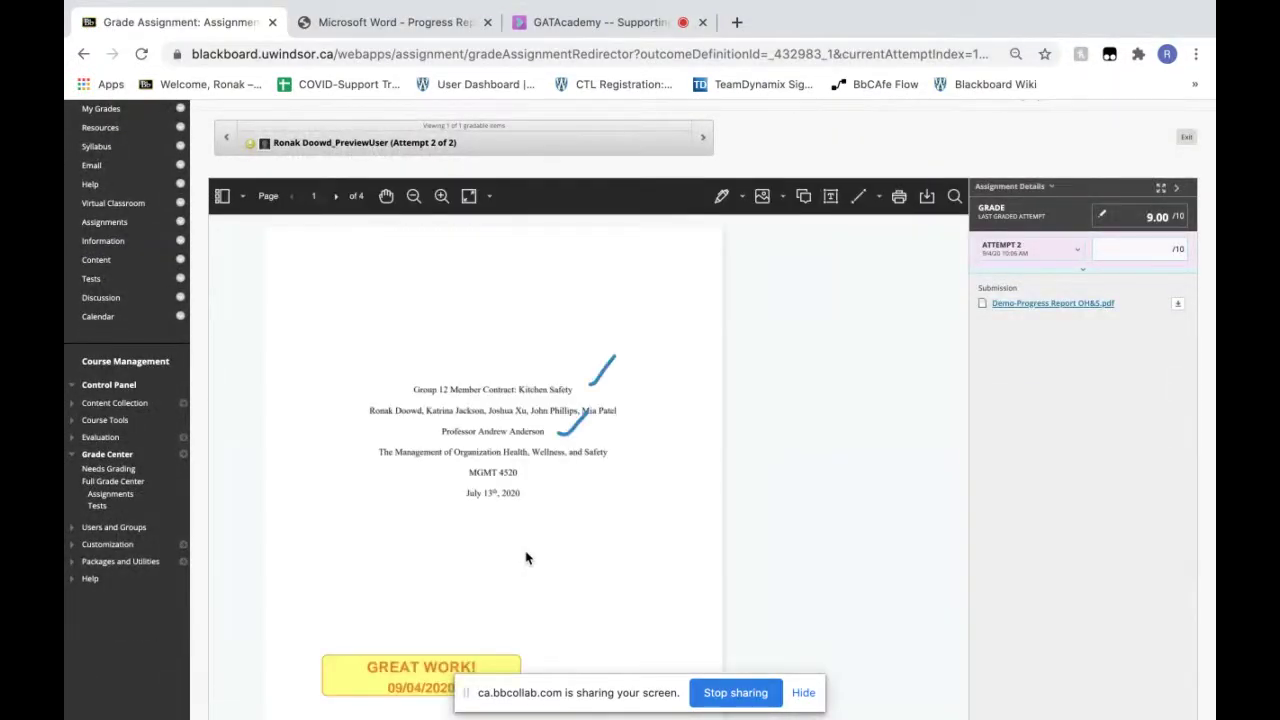
{"action": "scroll", "coordinate": [527, 558], "scroll_direction": "down", "scroll_amount": 10}
{"action": "scroll", "coordinate": [527, 558], "scroll_direction": "down", "scroll_amount": 10}
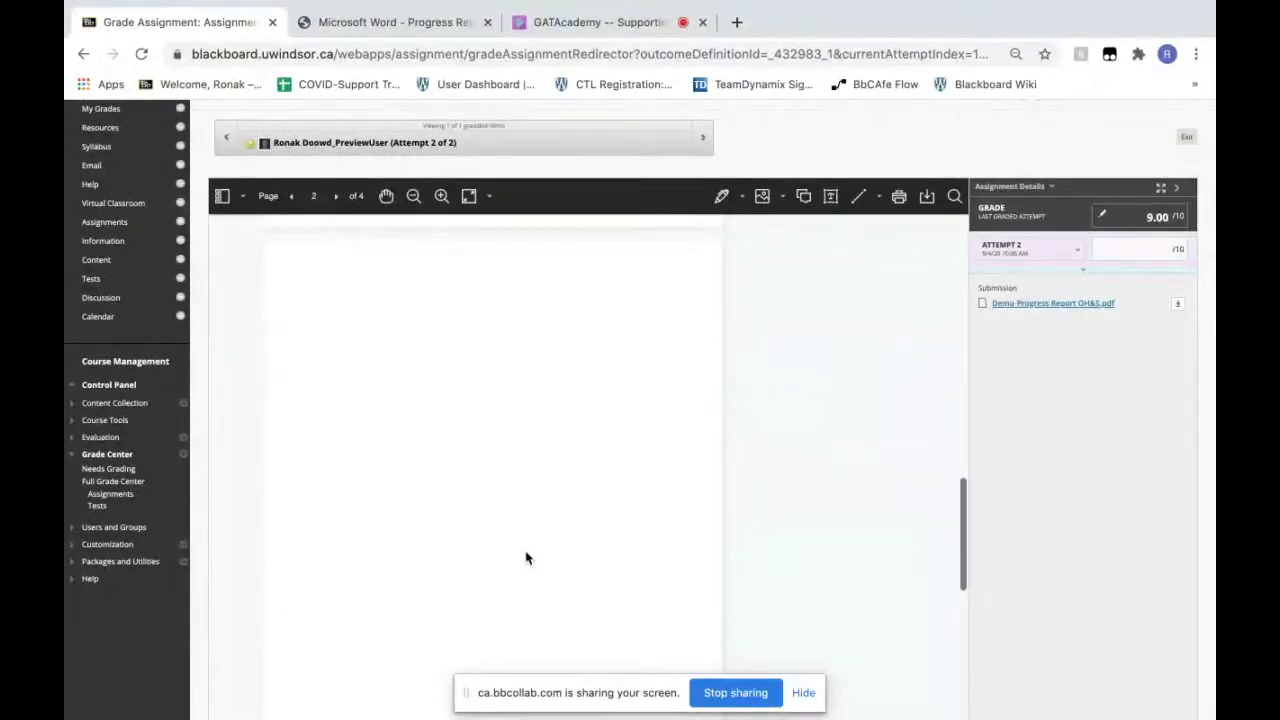
{"action": "scroll", "coordinate": [527, 558], "scroll_direction": "down", "scroll_amount": 3}
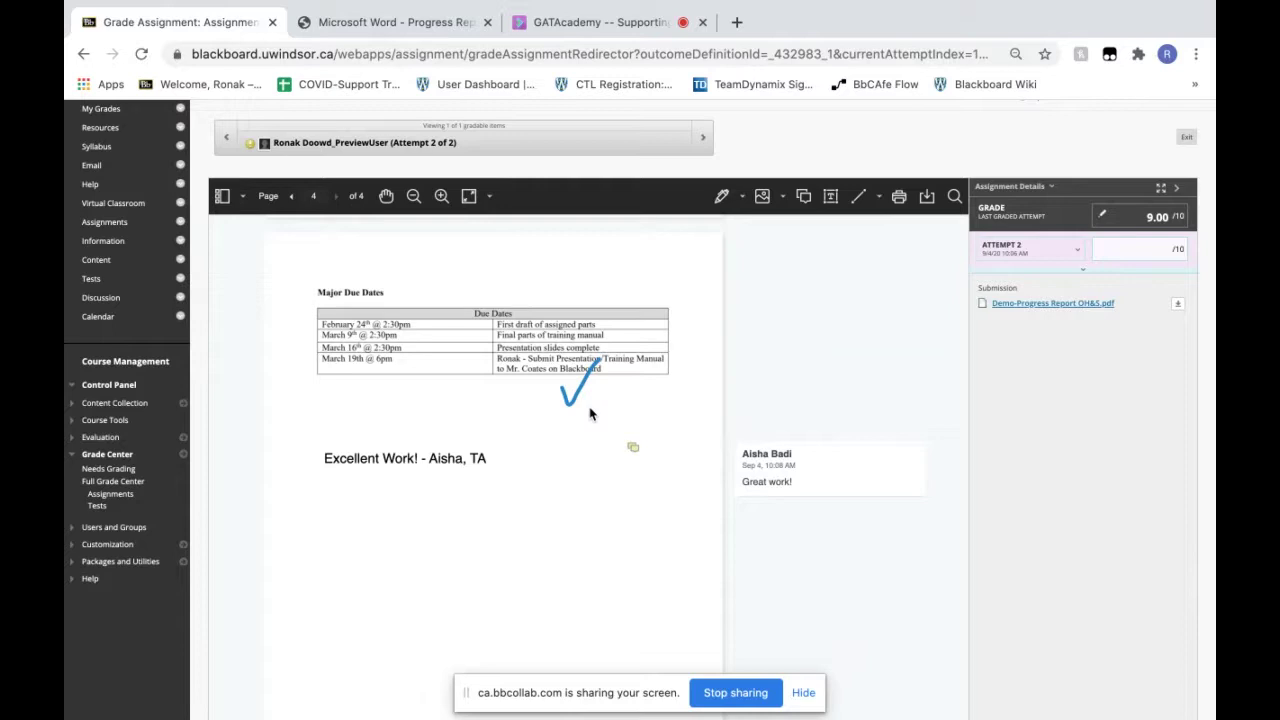
List all annotations in the submission, go to the "GREAT WORK!" stamp on page 1, and continue to page 2
{"action": "left_click", "coordinate": [243, 199]}
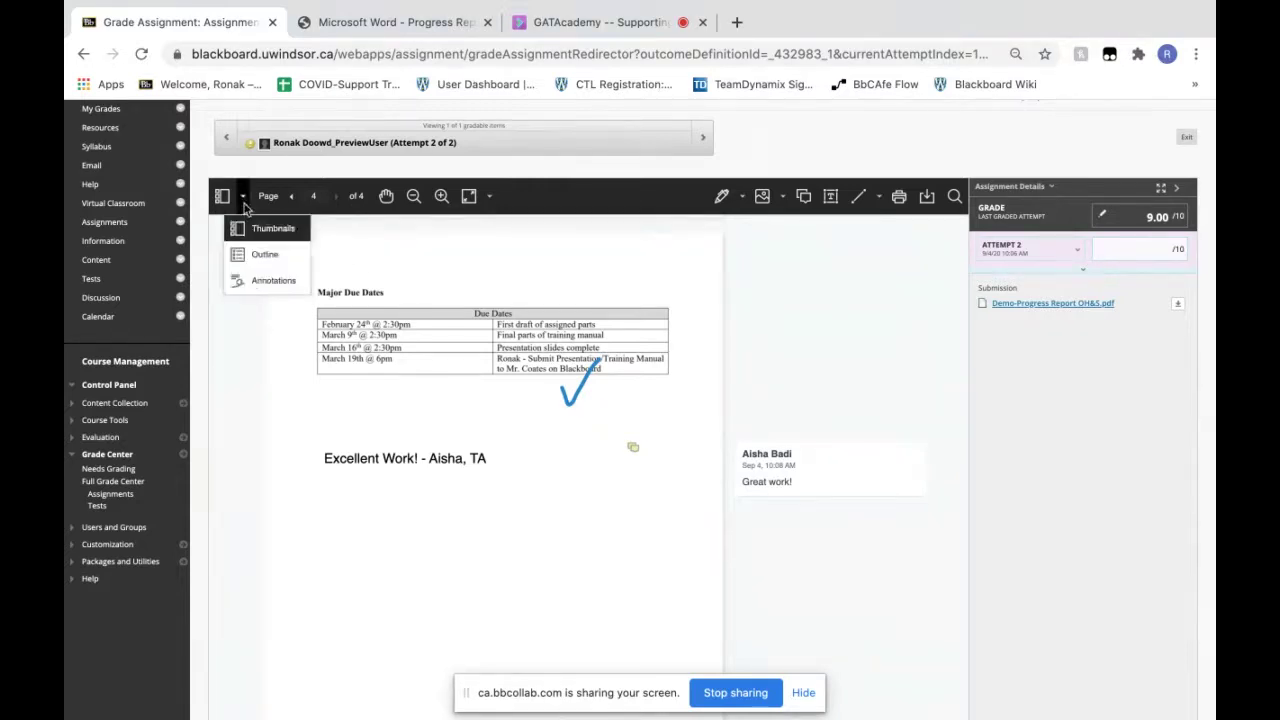
{"action": "left_click", "coordinate": [252, 284]}
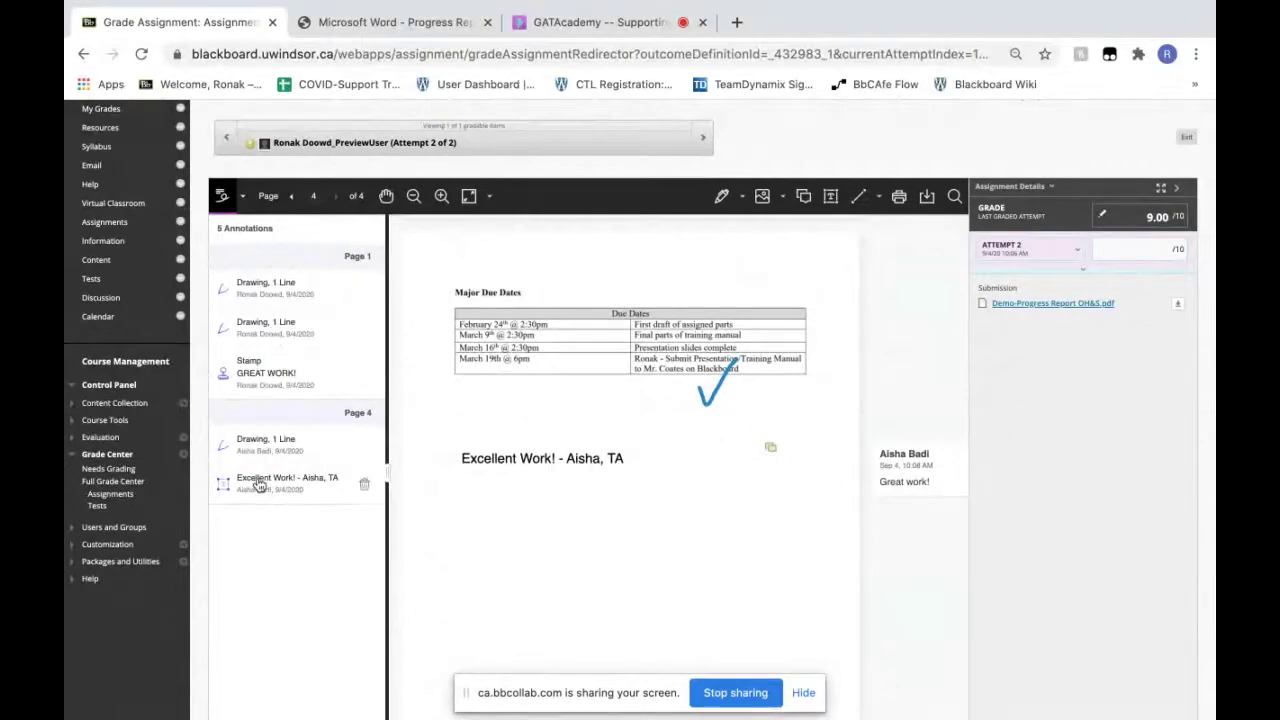
{"action": "left_click", "coordinate": [243, 198]}
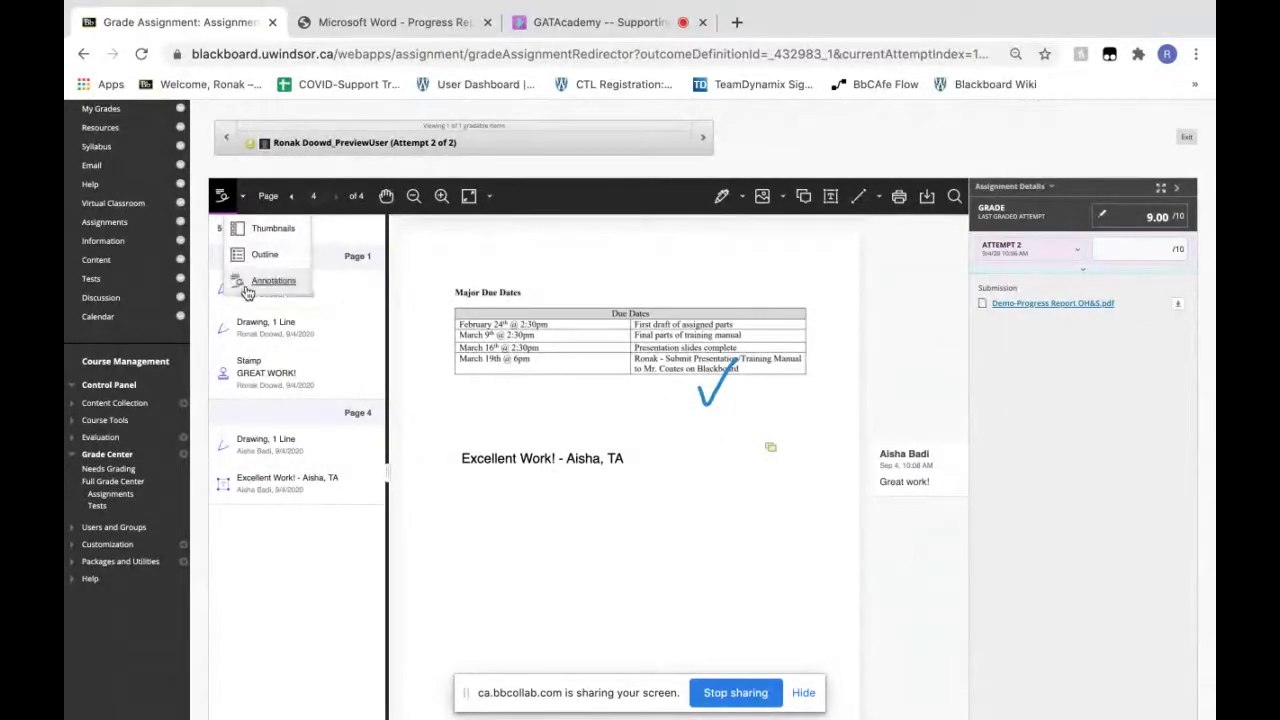
{"action": "left_click", "coordinate": [265, 381]}
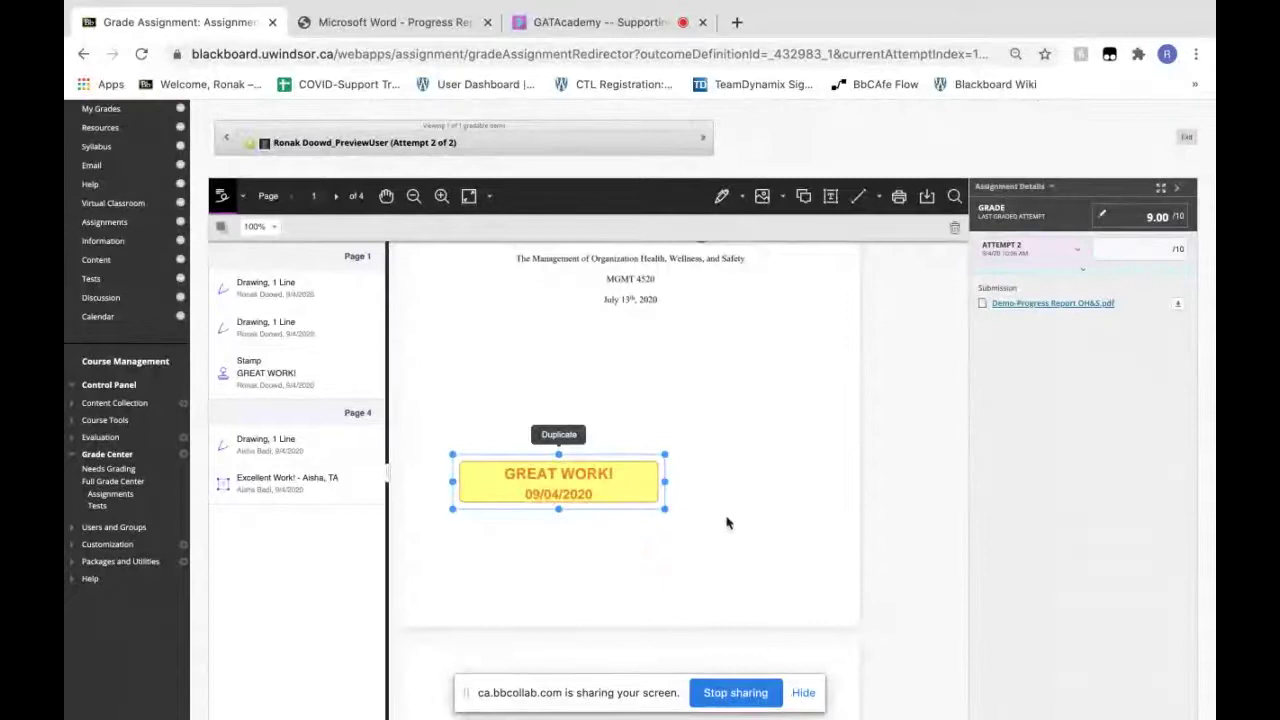
{"action": "scroll", "coordinate": [727, 523], "scroll_direction": "down", "scroll_amount": 5}
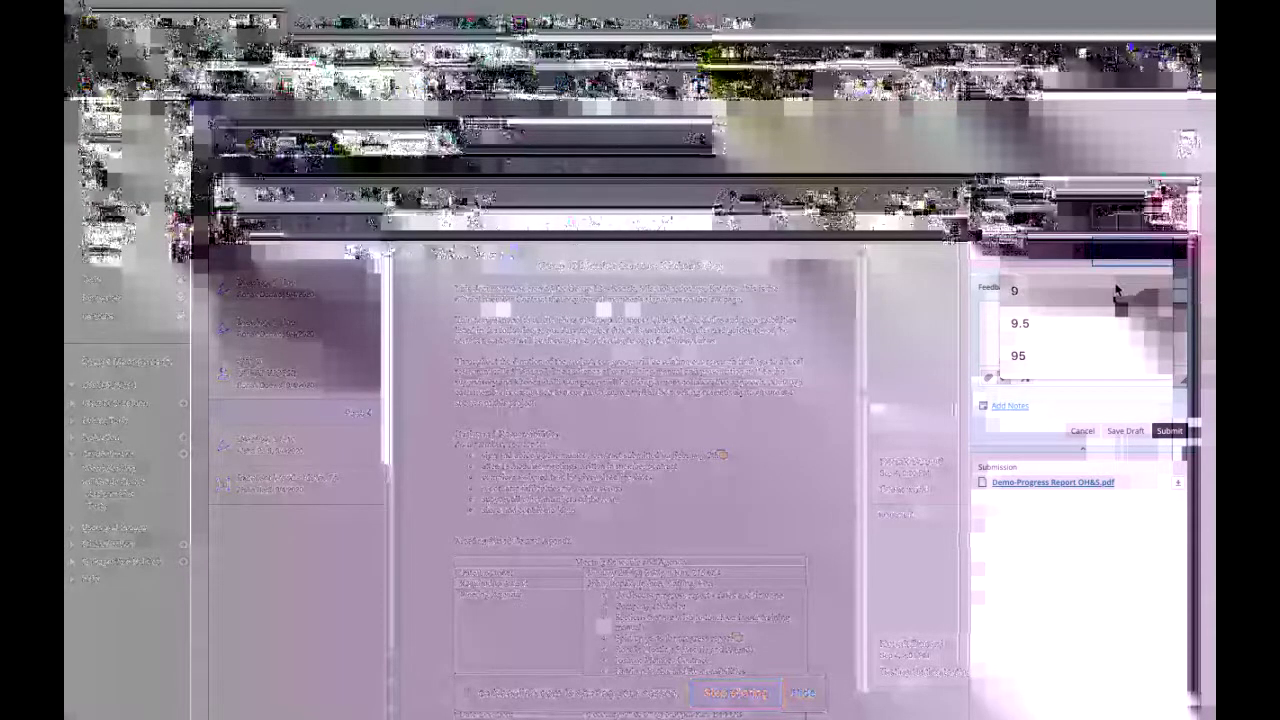
Submit the 9/10 grade with the learner feedback "Great work!" and the private grading note "This team did well!"
{"action": "left_click", "coordinate": [1054, 333]}
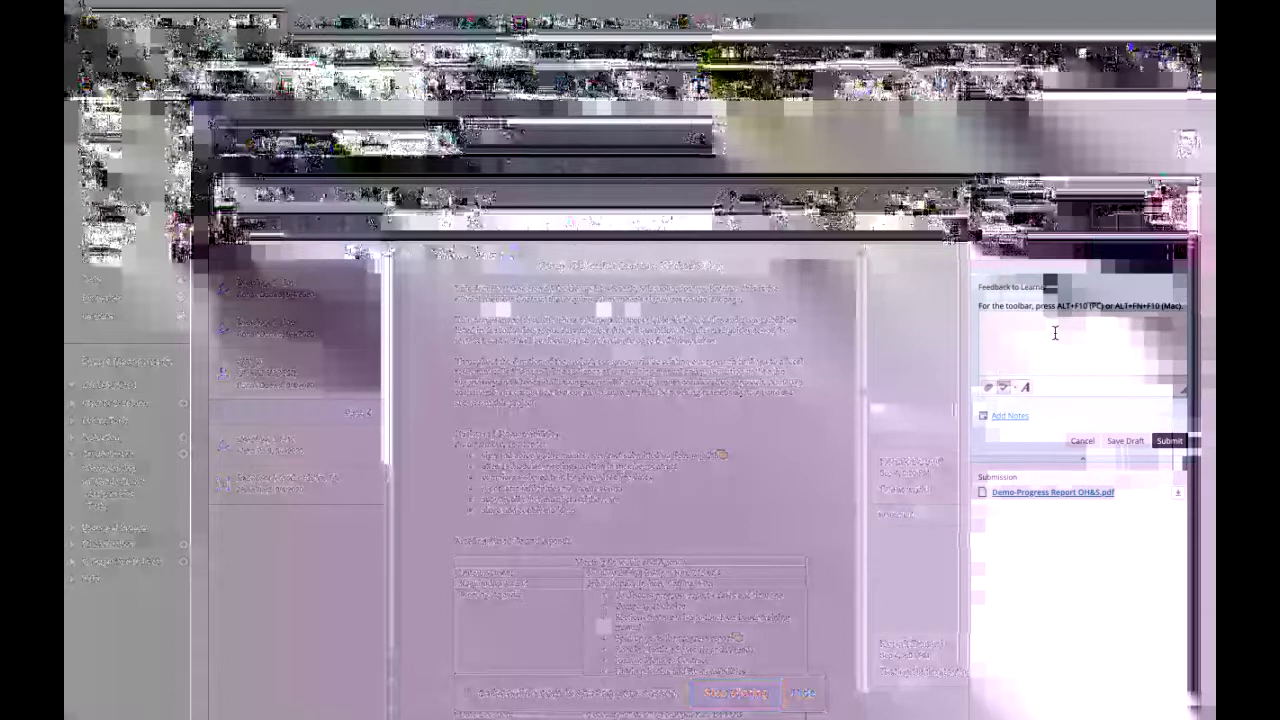
{"action": "type", "text": "Great work!"}
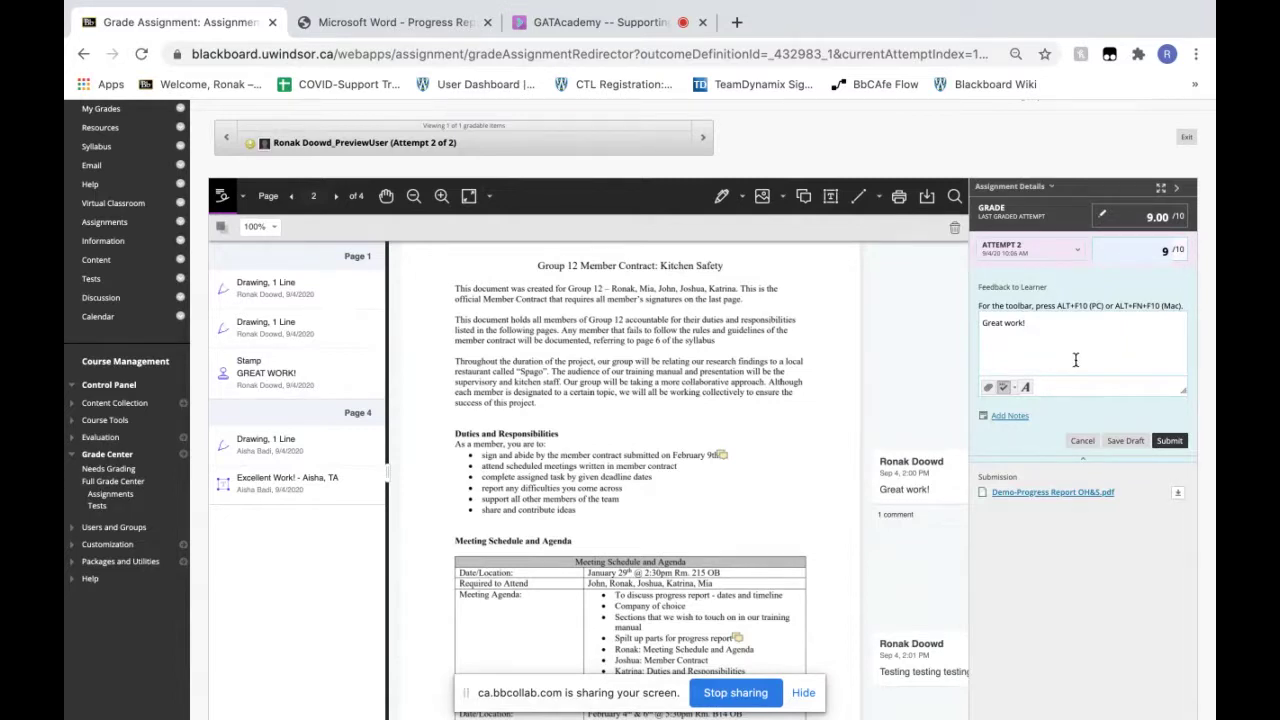
{"action": "left_click", "coordinate": [1010, 416]}
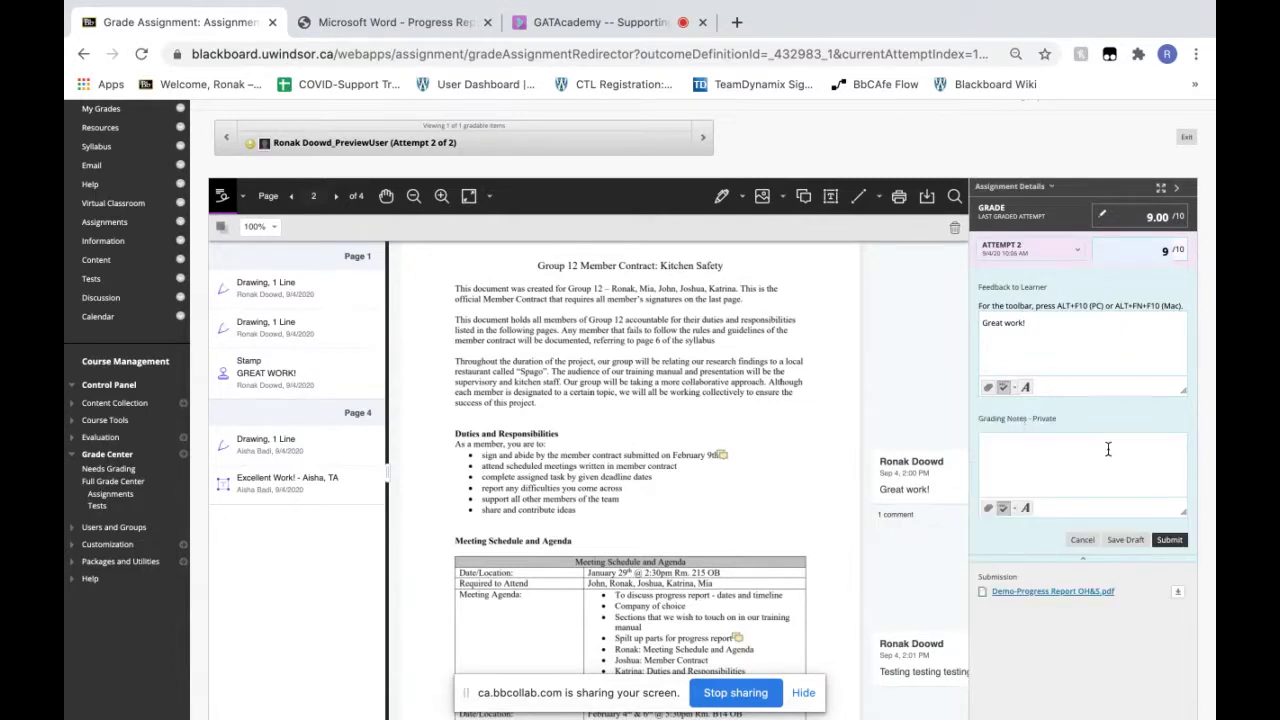
{"action": "left_click", "coordinate": [1065, 455]}
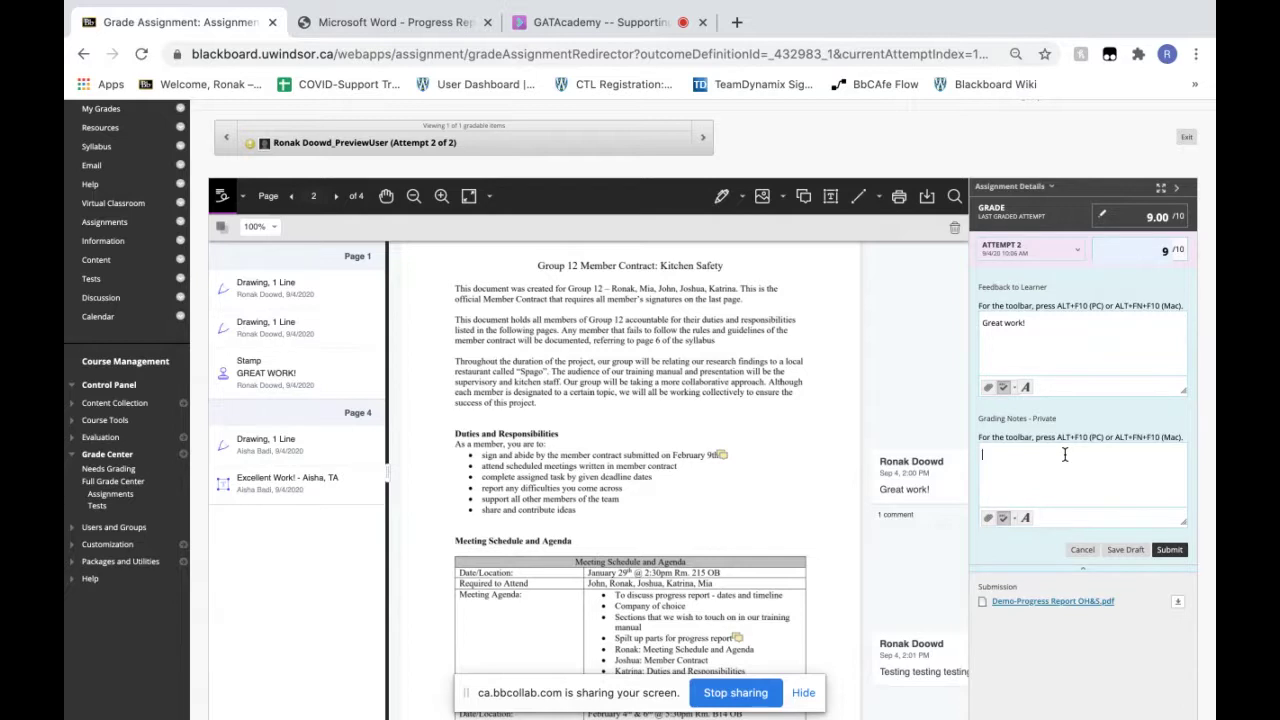
{"action": "type", "text": "team did well!"}
{"action": "scroll", "coordinate": [1054, 562], "scroll_direction": "down", "scroll_amount": 2}
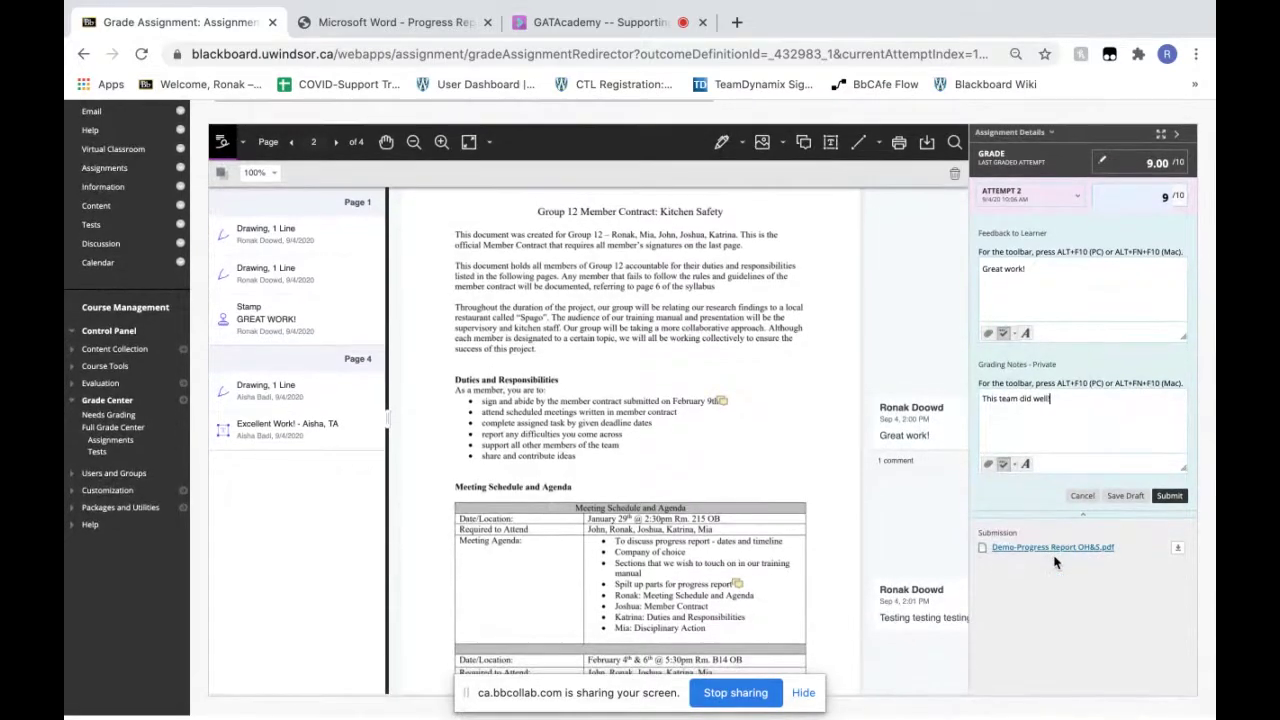
{"action": "left_click", "coordinate": [1177, 502]}
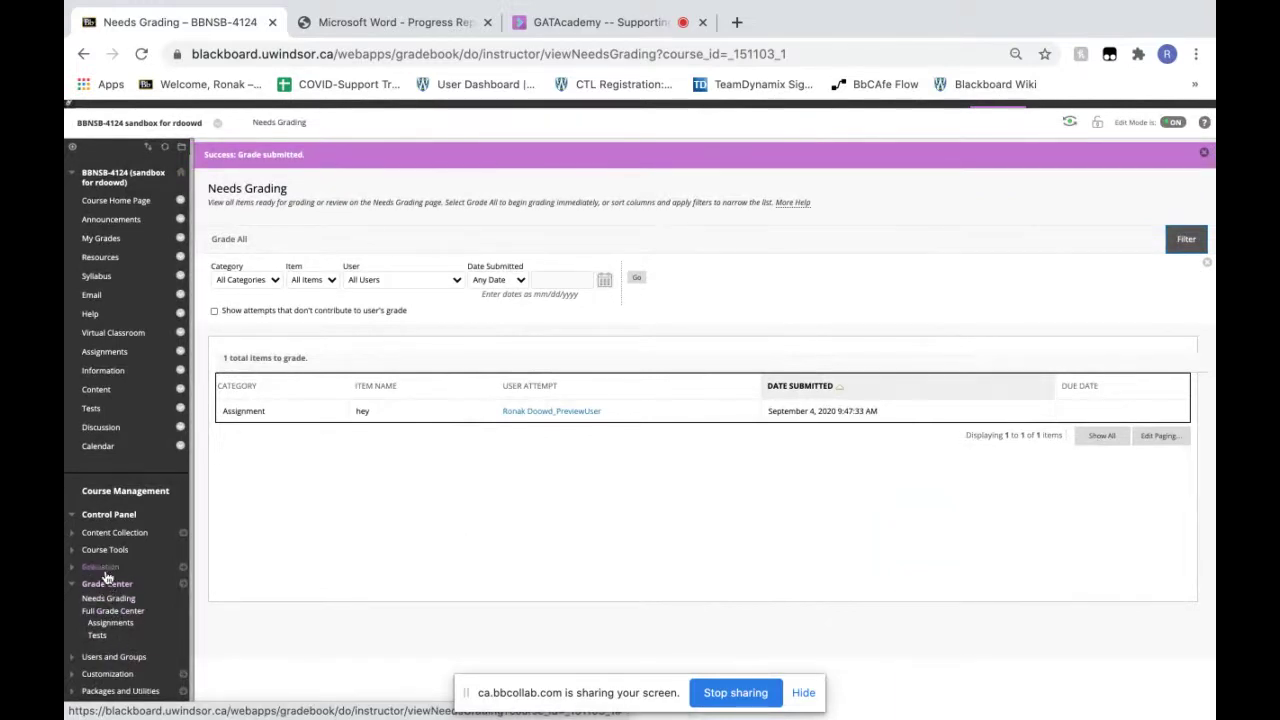
Check the submitted grade under Assignment 1 - PESTEL in the Full Grade Center and stop sharing the screen
{"action": "left_click", "coordinate": [104, 611]}
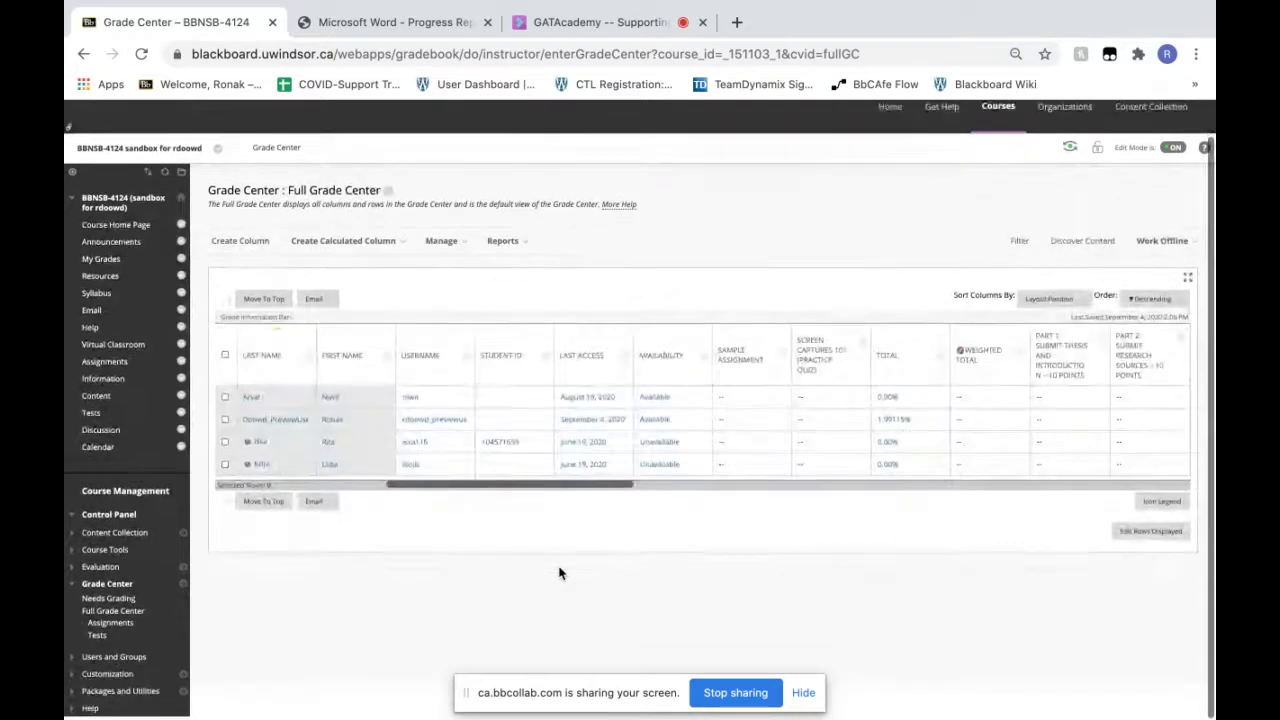
{"action": "left_click_drag", "start_coordinate": [491, 488], "coordinate": [948, 466]}
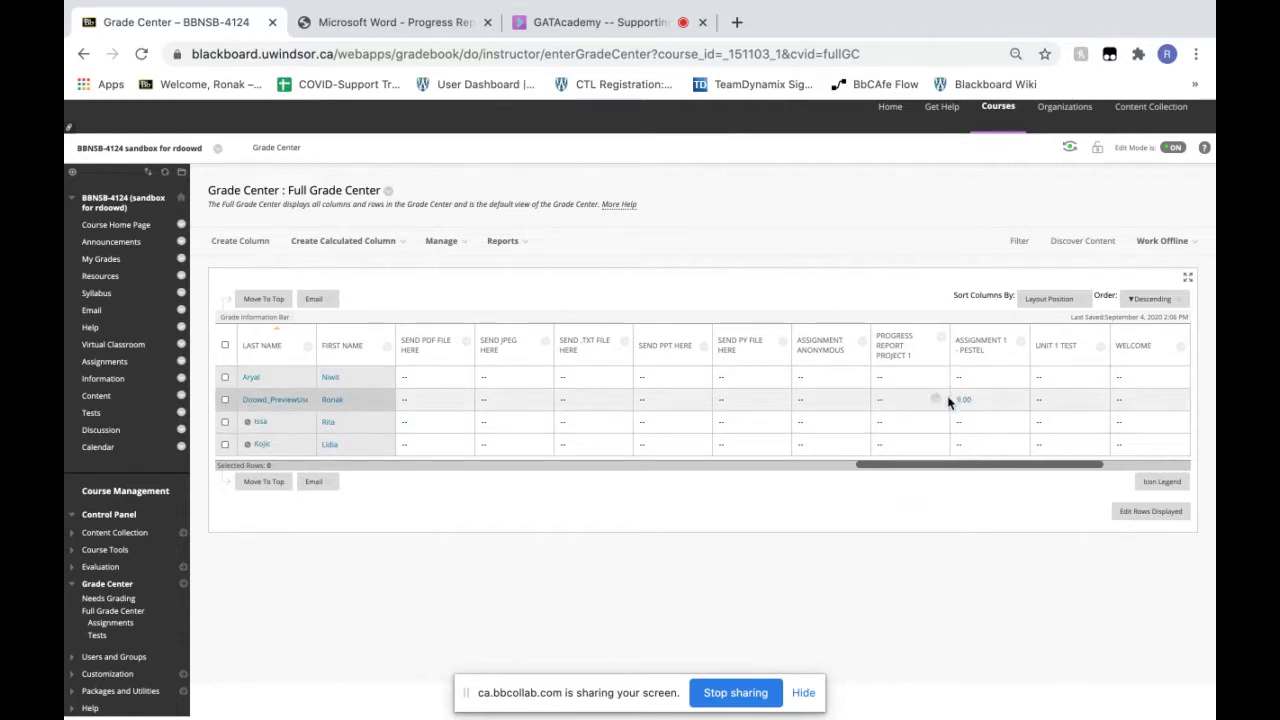
{"action": "left_click", "coordinate": [725, 698]}
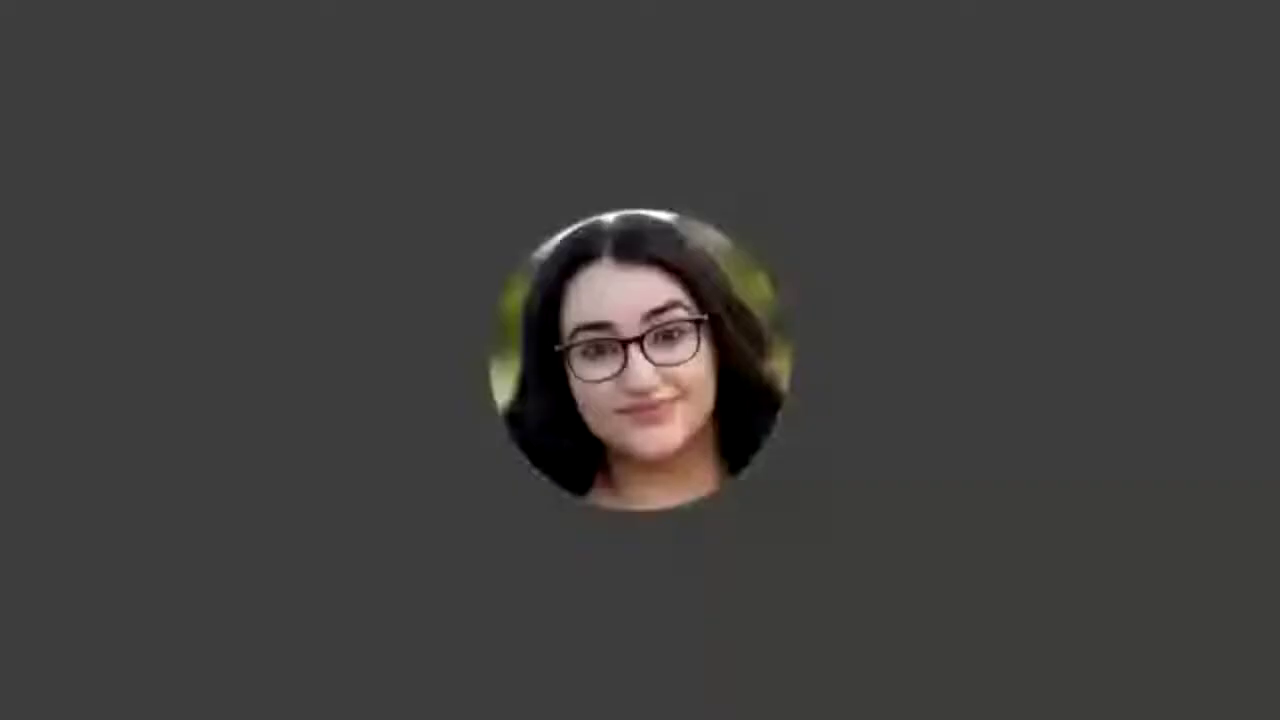
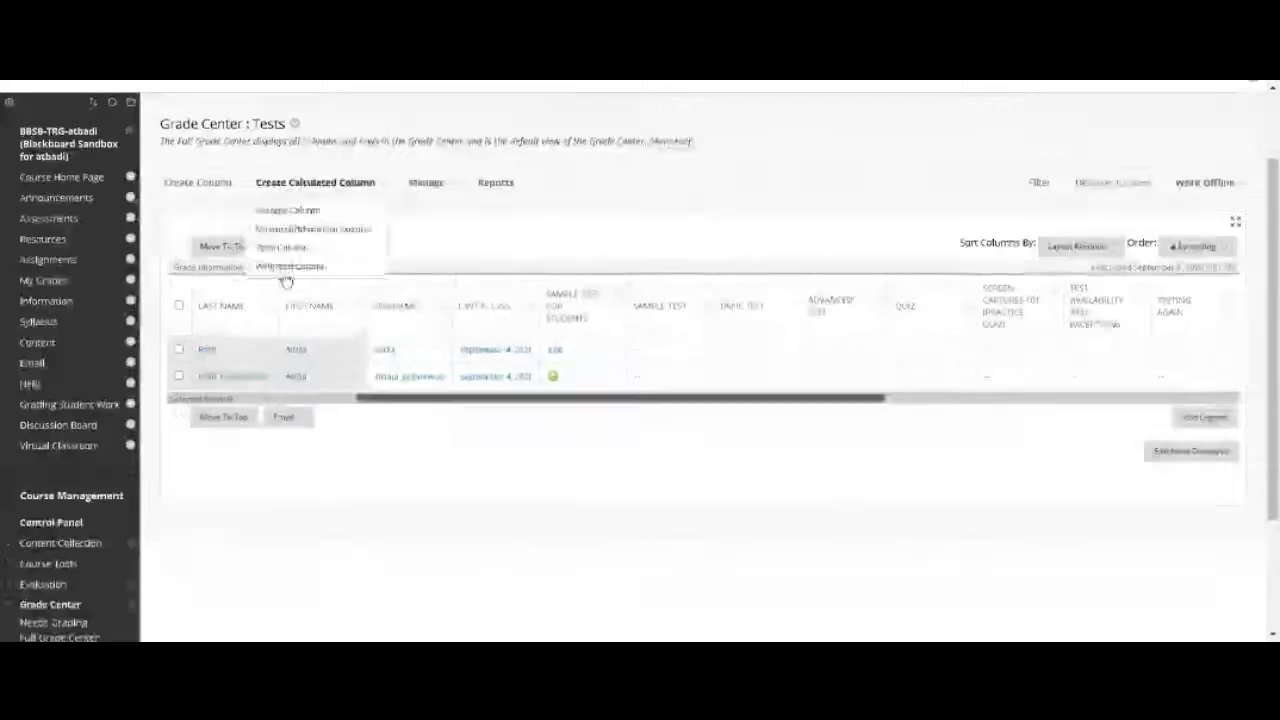
Open the responses to the Short Answer question of Sample Test for Students for grading by question
{"action": "left_click_drag", "start_coordinate": [586, 400], "coordinate": [520, 466]}
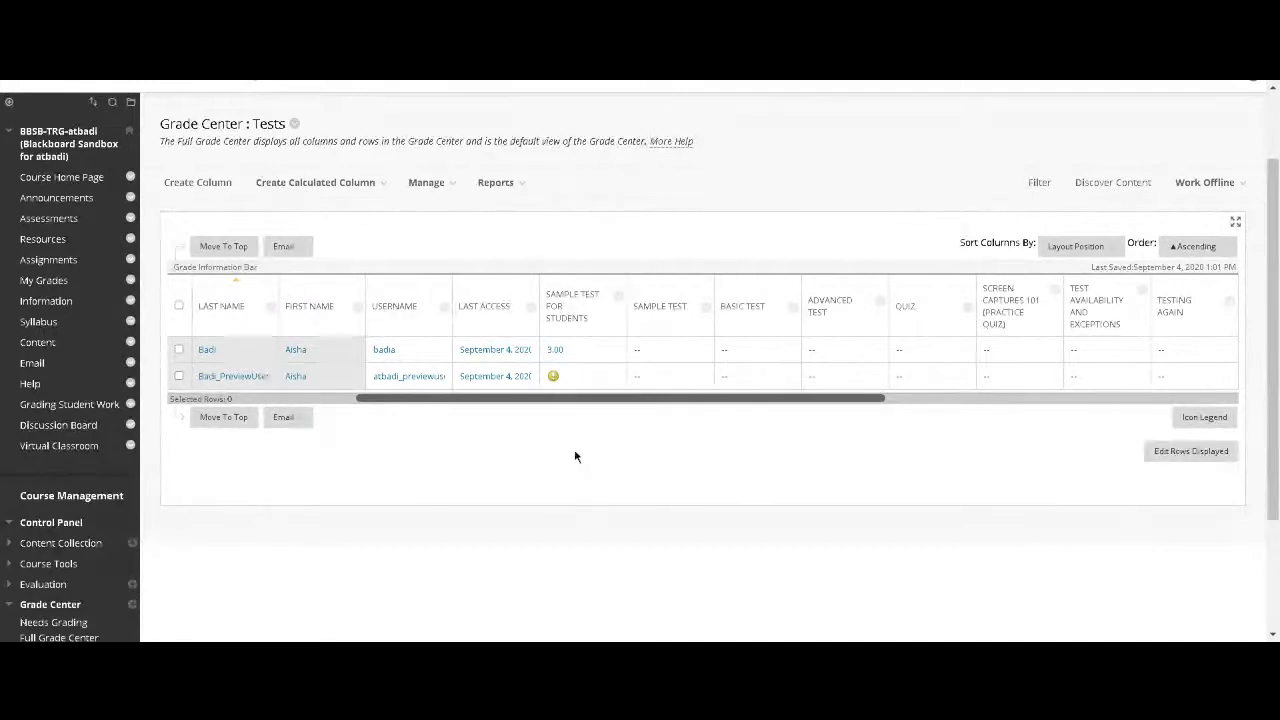
{"action": "left_click", "coordinate": [618, 296]}
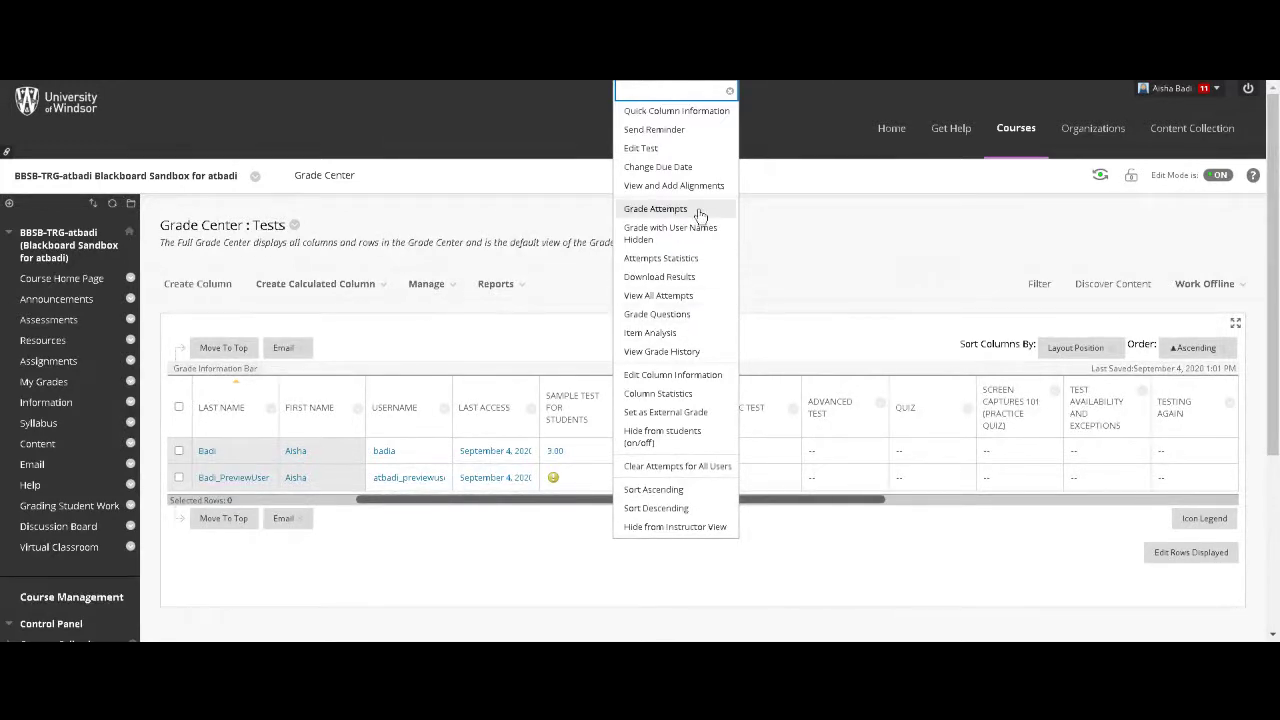
{"action": "left_click", "coordinate": [538, 346]}
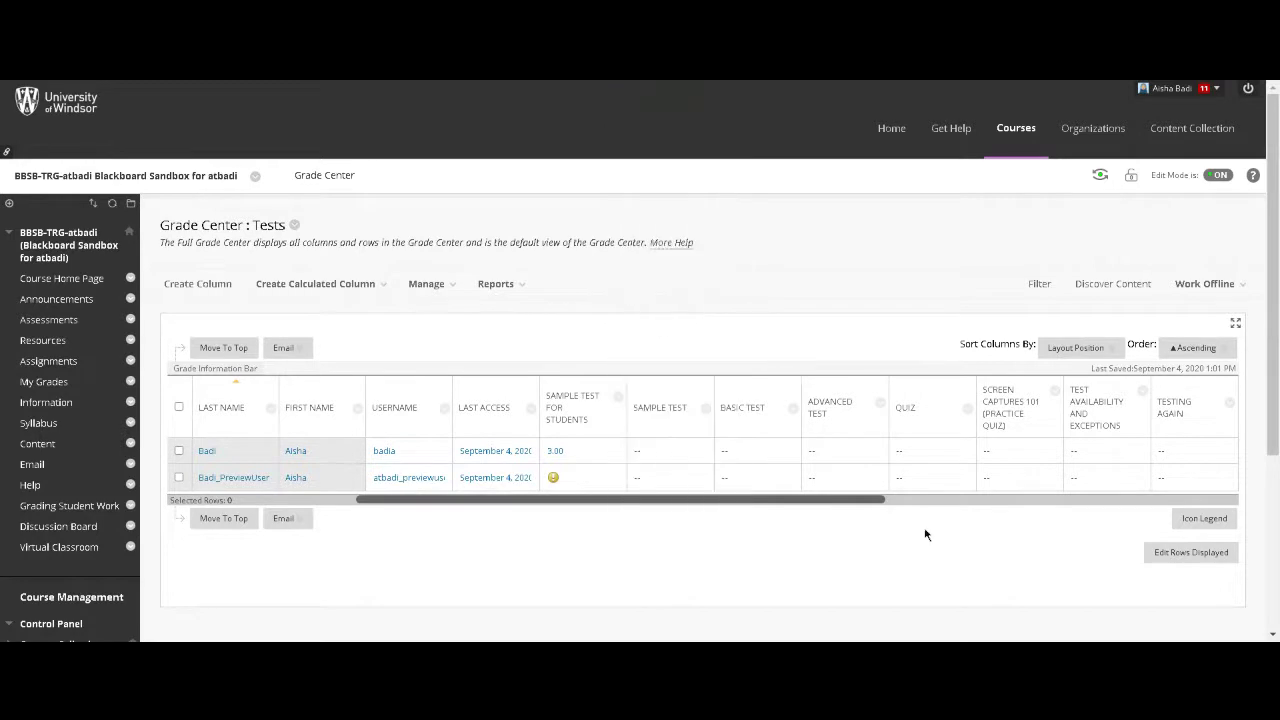
{"action": "scroll", "coordinate": [923, 531], "scroll_direction": "down", "scroll_amount": 3}
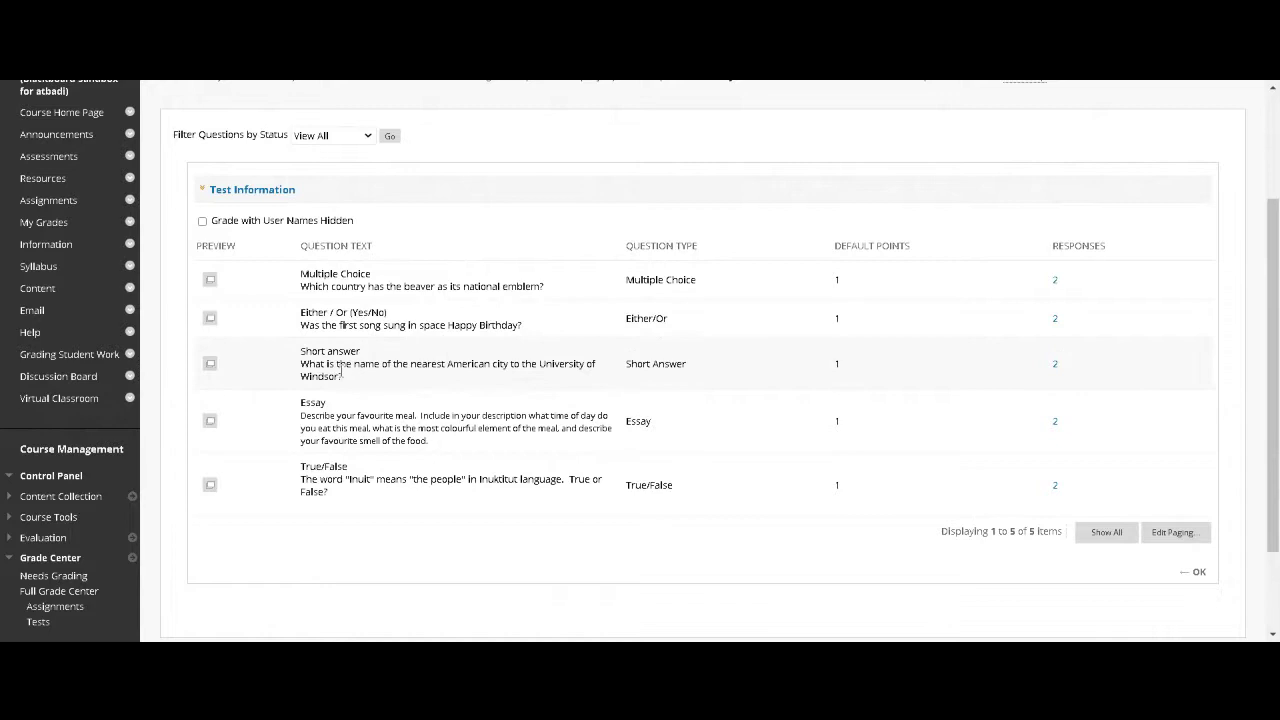
{"action": "left_click", "coordinate": [1056, 367]}
{"action": "scroll", "coordinate": [582, 511], "scroll_direction": "down", "scroll_amount": 3}
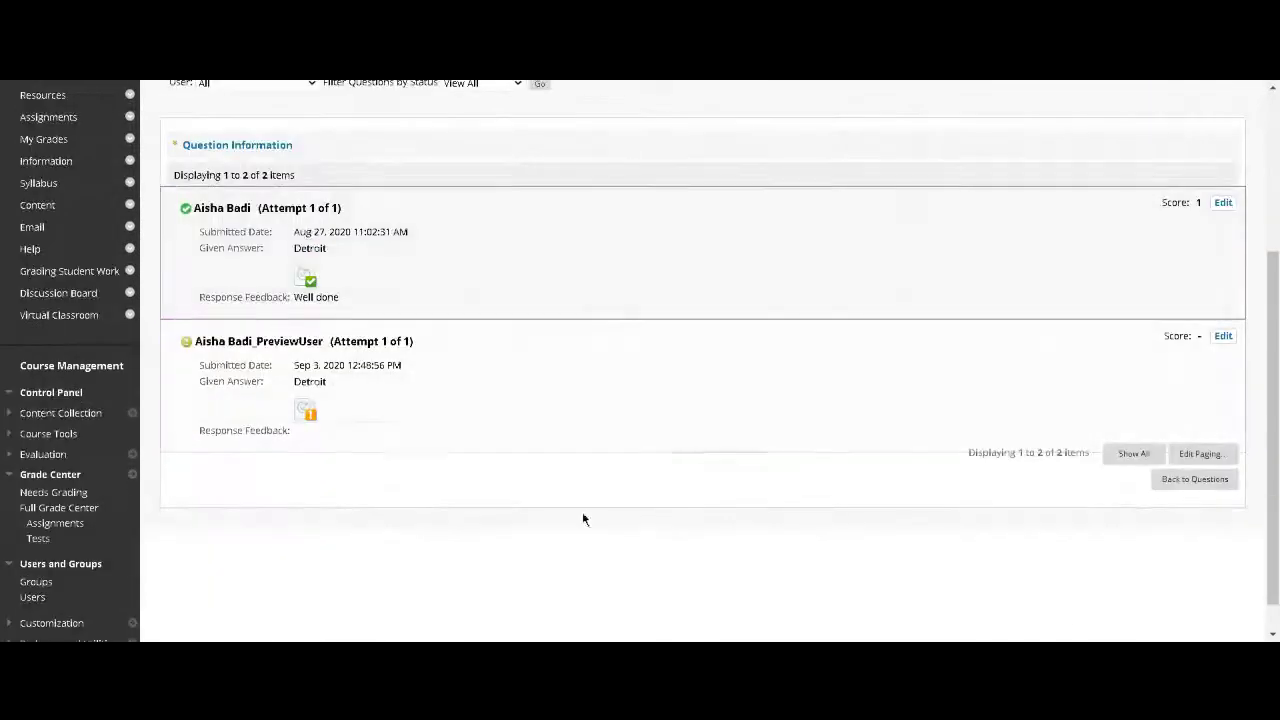
Grade the preview user's short answer response with a score of 1 and the feedback "Well done!", and submit it
{"action": "scroll", "coordinate": [631, 408], "scroll_direction": "up", "scroll_amount": 1}
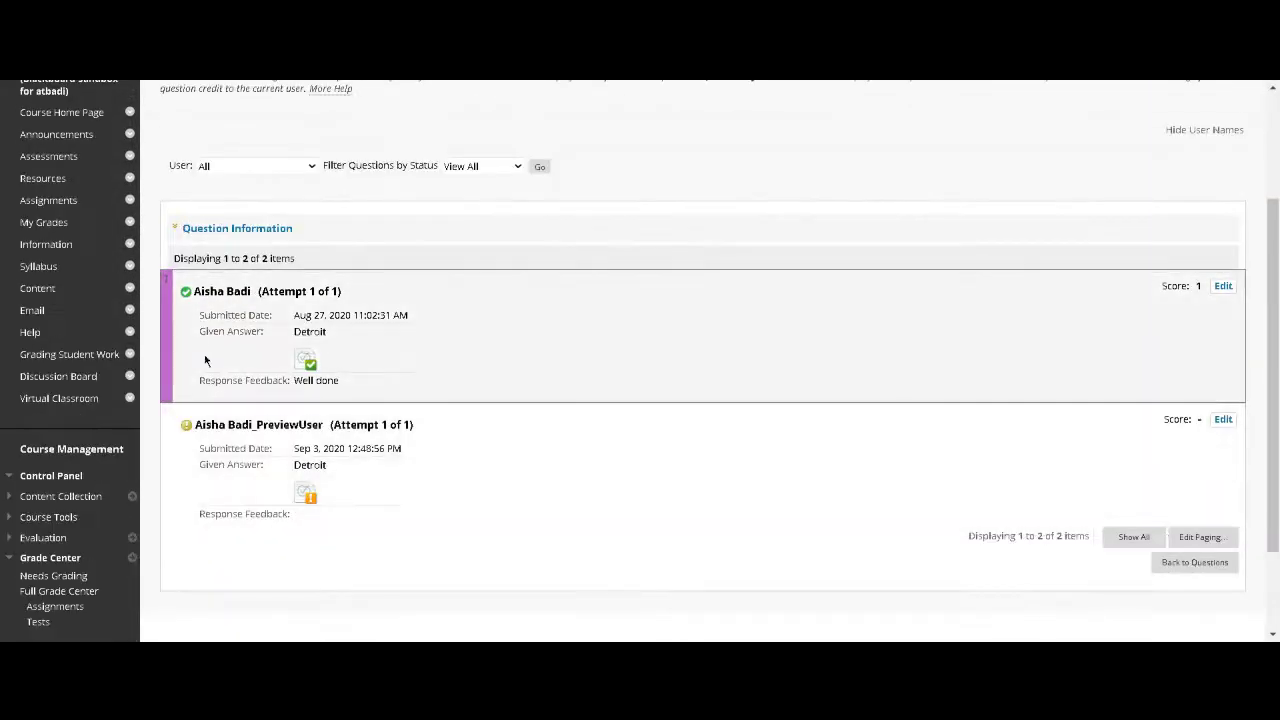
{"action": "scroll", "coordinate": [334, 517], "scroll_direction": "down", "scroll_amount": 1}
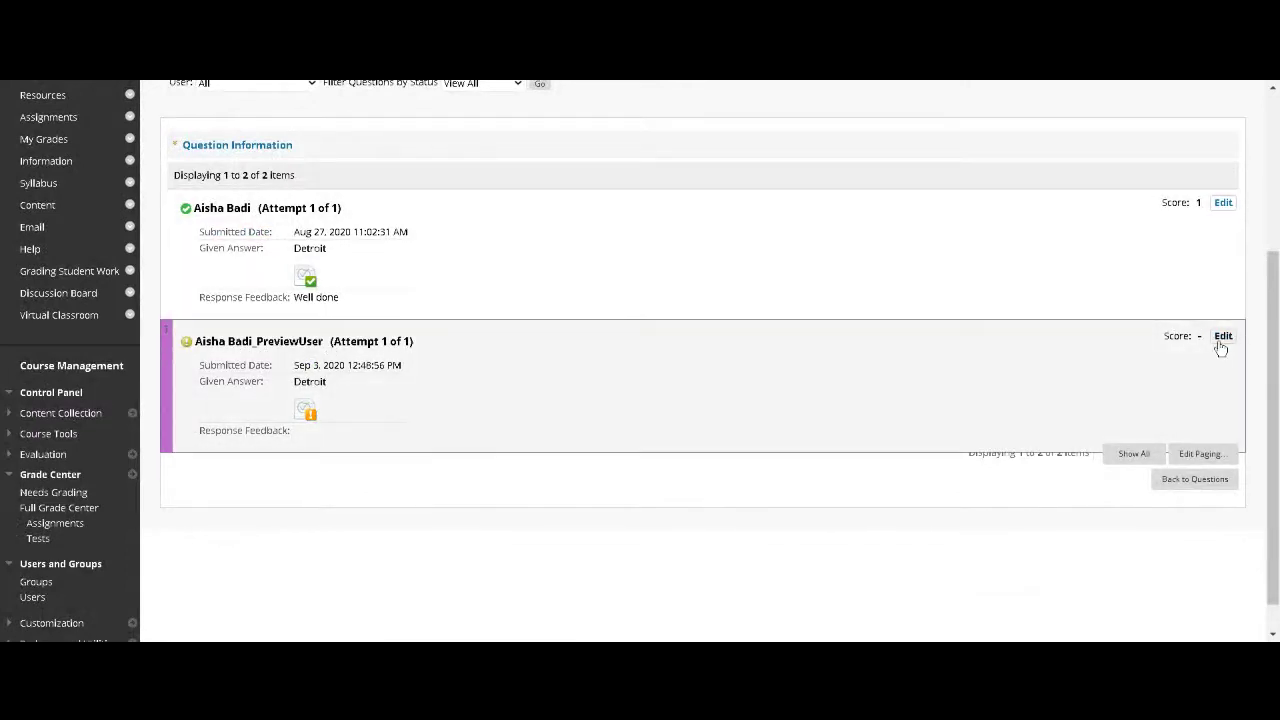
{"action": "left_click", "coordinate": [1222, 338]}
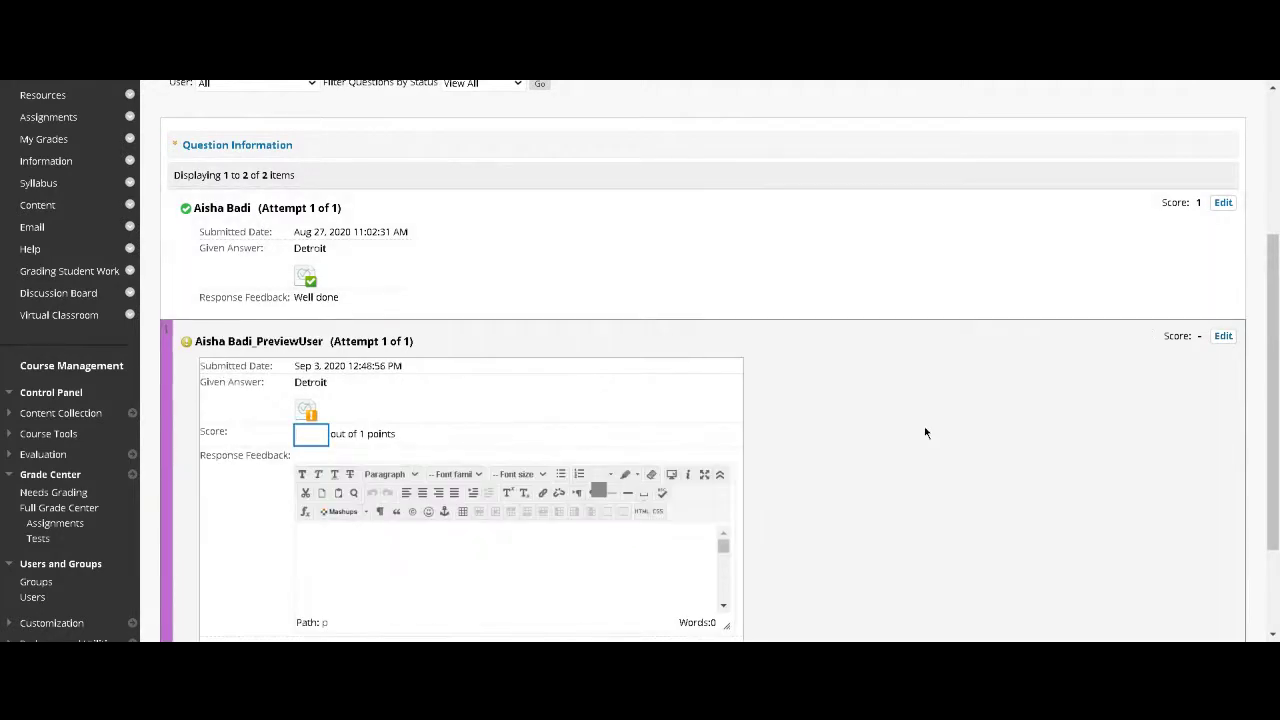
{"action": "scroll", "coordinate": [1146, 427], "scroll_direction": "down", "scroll_amount": 1}
{"action": "scroll", "coordinate": [1142, 419], "scroll_direction": "down", "scroll_amount": 1}
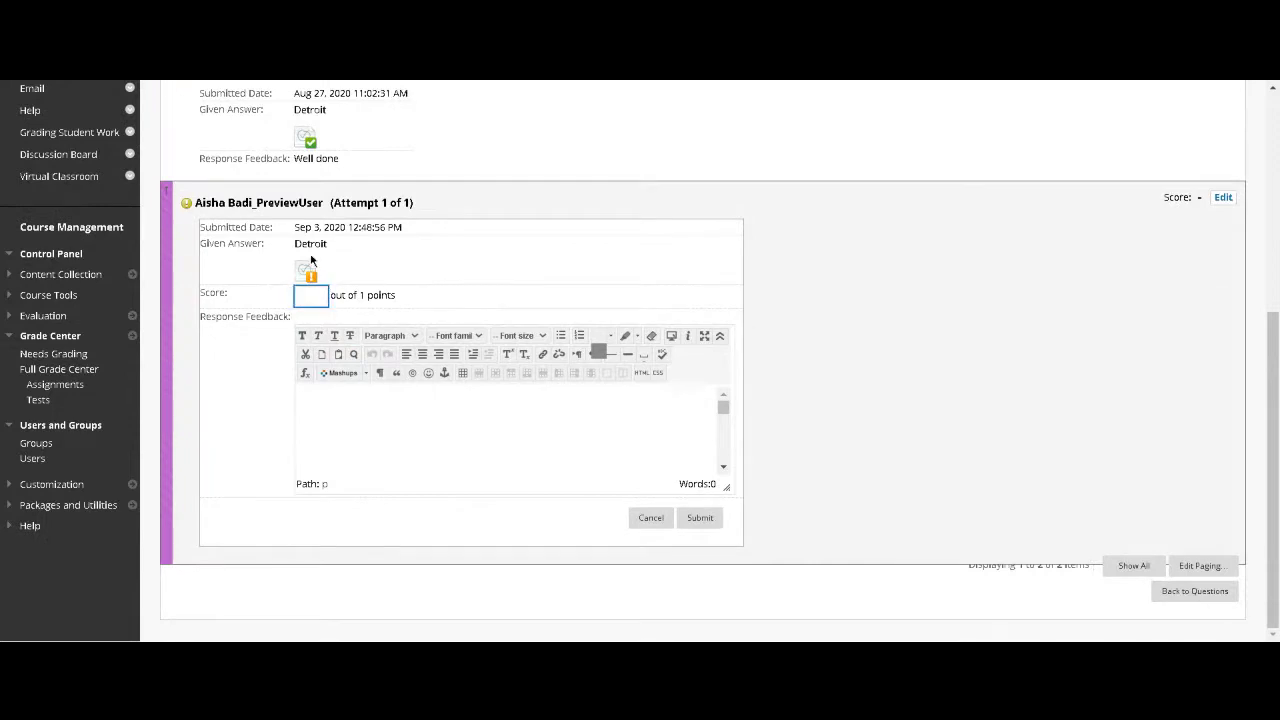
{"action": "left_click_drag", "start_coordinate": [338, 246], "coordinate": [289, 251]}
{"action": "left_click", "coordinate": [304, 297]}
{"action": "left_click", "coordinate": [435, 431]}
{"action": "type", "text": "Well do"}
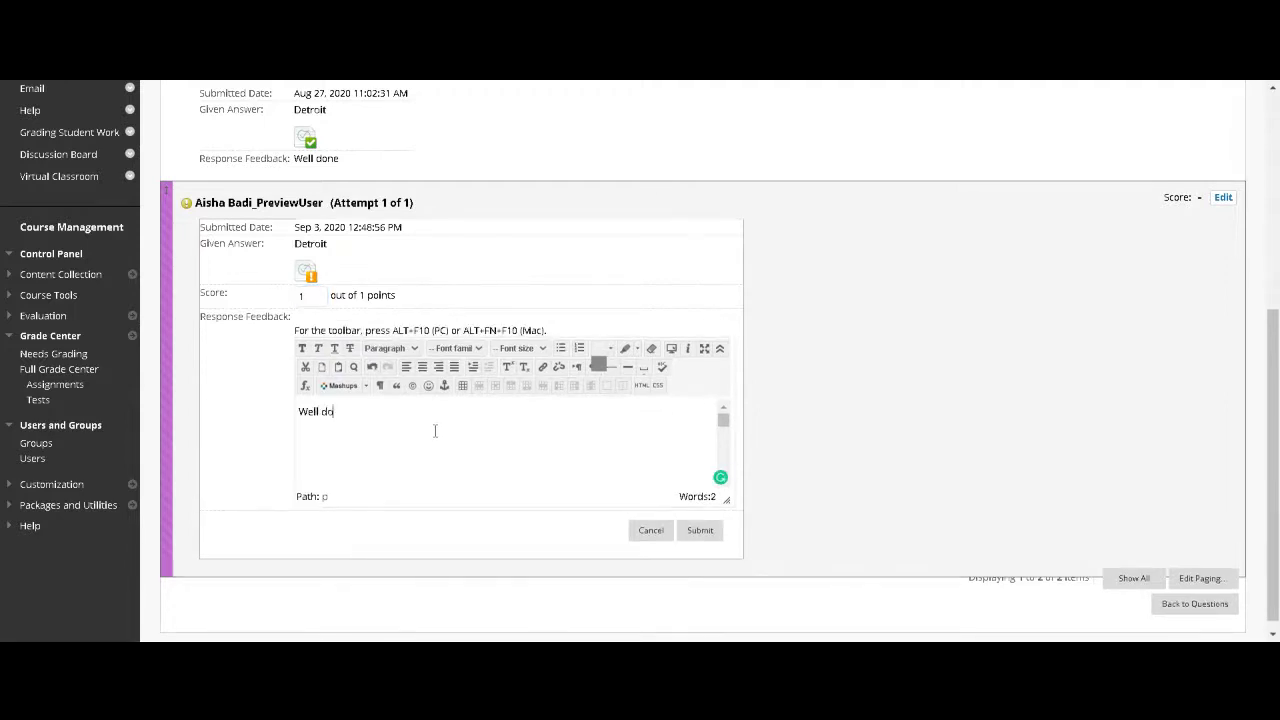
{"action": "type", "text": "ne!"}
{"action": "left_click", "coordinate": [700, 532]}
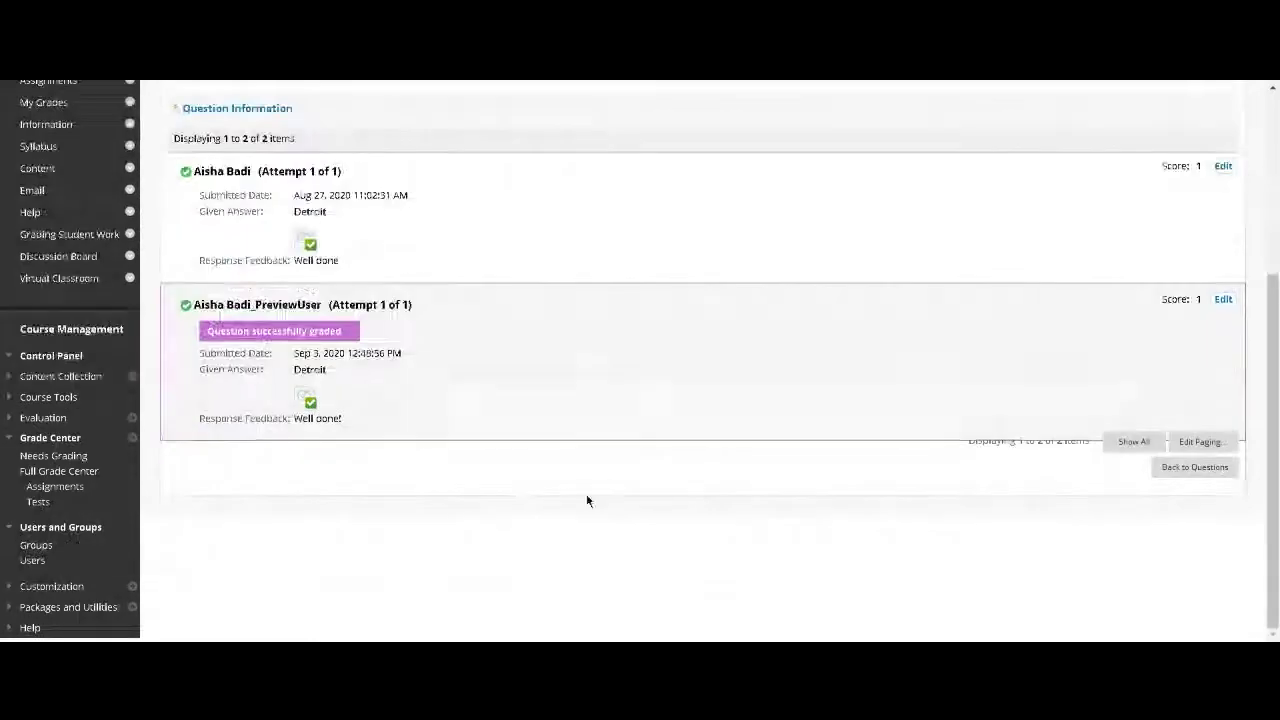
Return to the Tests view of the Grade Center and open Grade Attempts for Sample Test for Students
{"action": "left_click", "coordinate": [40, 502]}
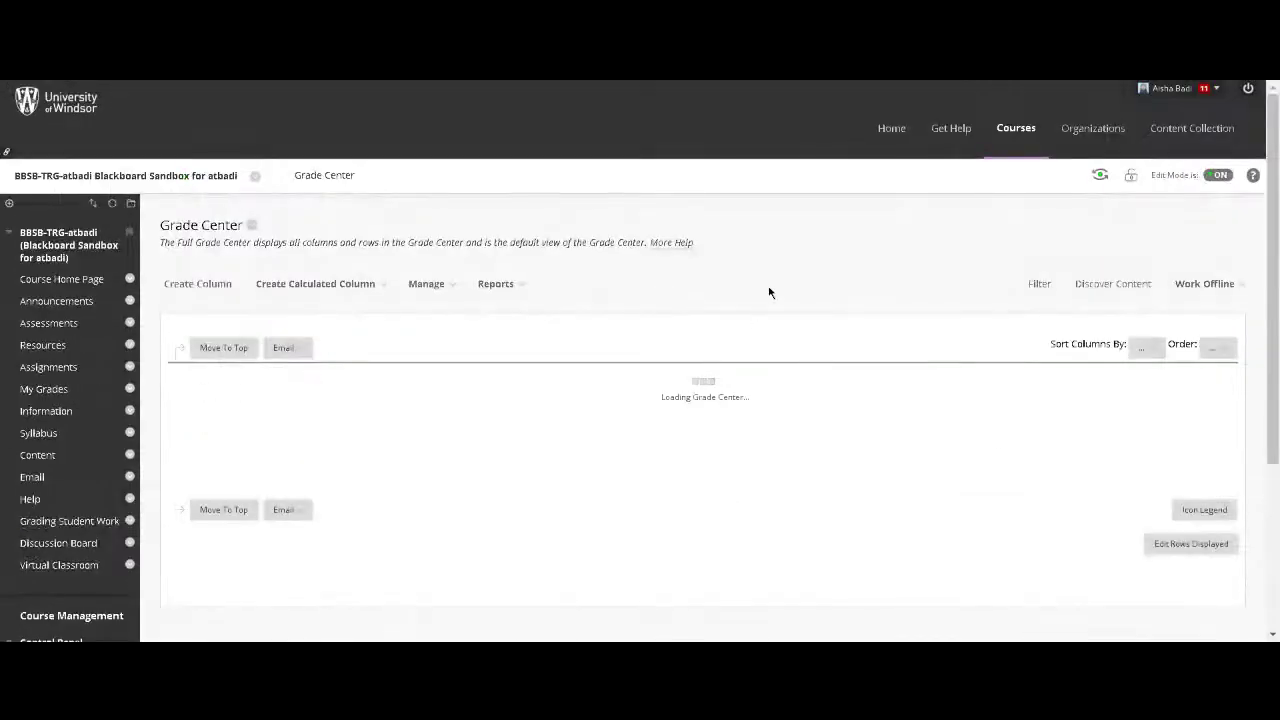
{"action": "left_click", "coordinate": [612, 322]}
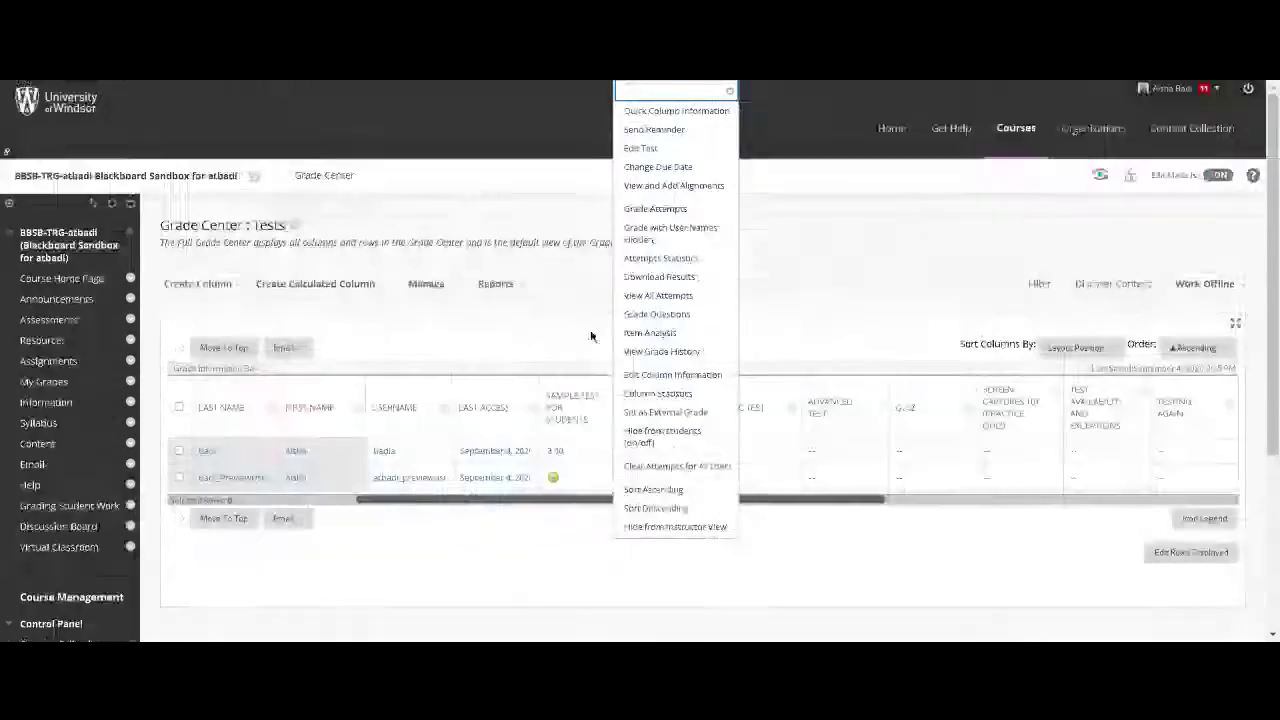
{"action": "left_click", "coordinate": [677, 214]}
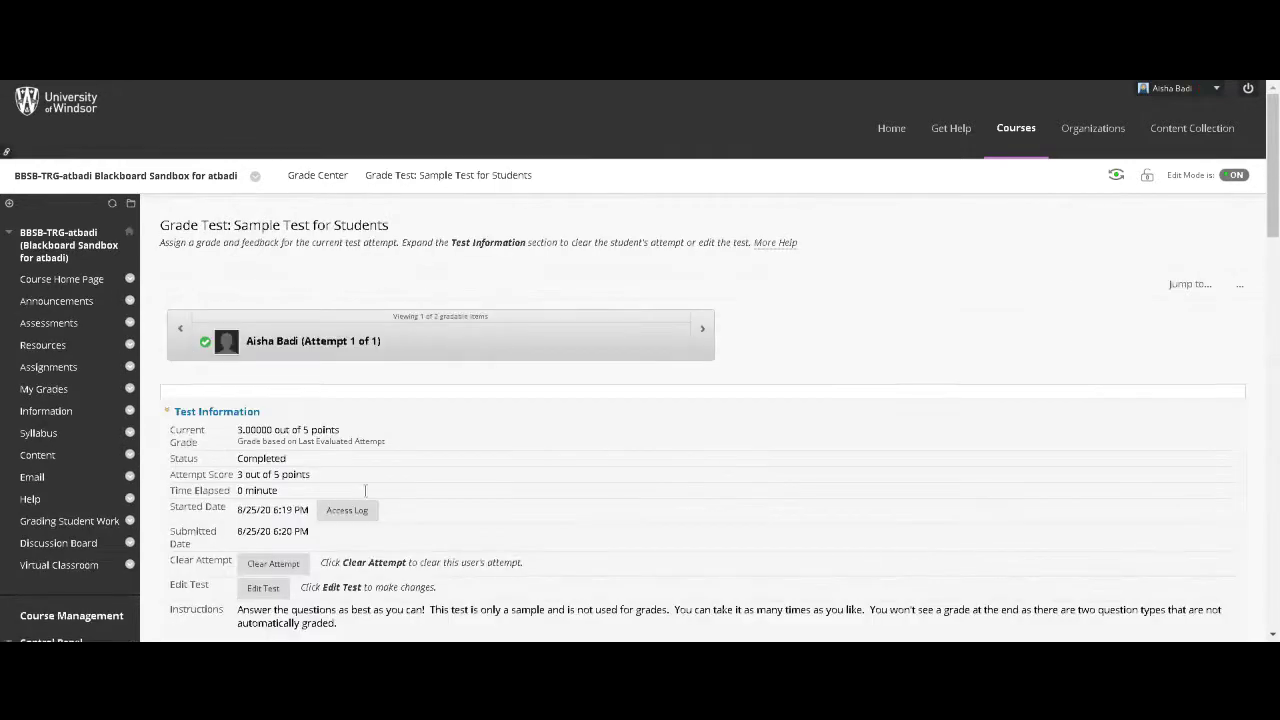
Review the first student's test attempt, from the test information through the question scores and response feedback to the attempt notes
{"action": "scroll", "coordinate": [1046, 334], "scroll_direction": "down", "scroll_amount": 2}
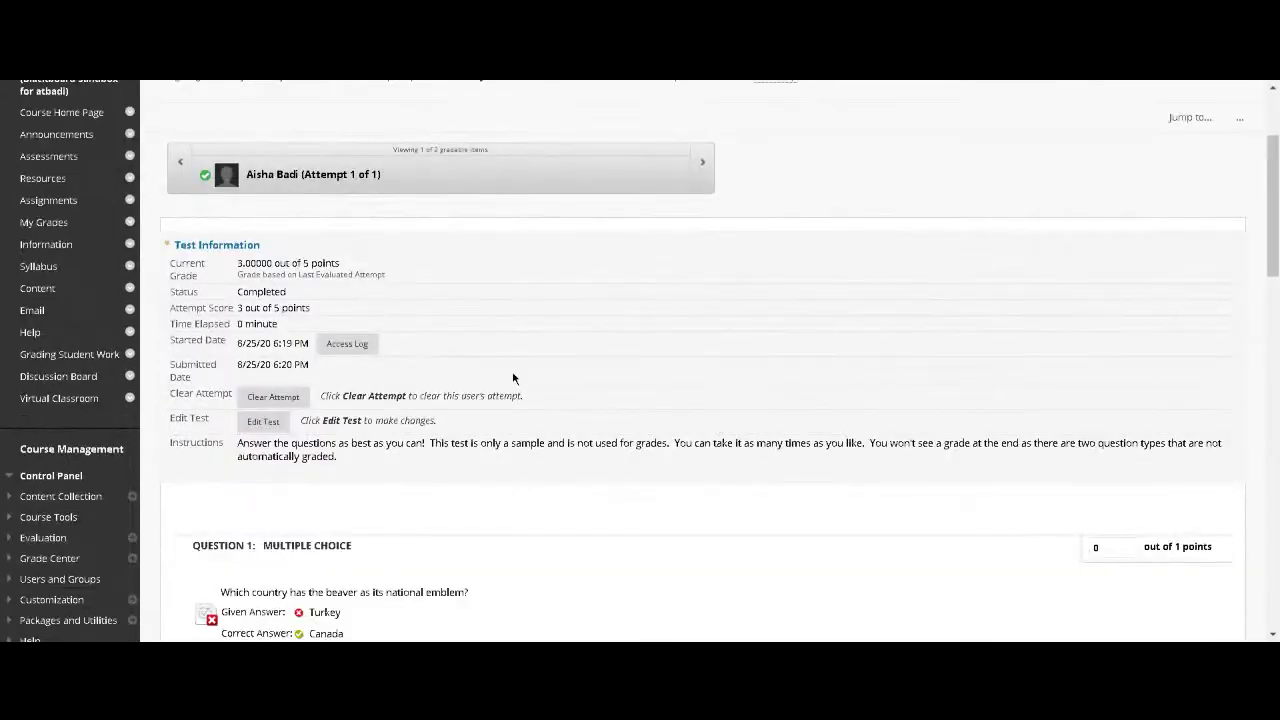
{"action": "scroll", "coordinate": [513, 378], "scroll_direction": "down", "scroll_amount": 5}
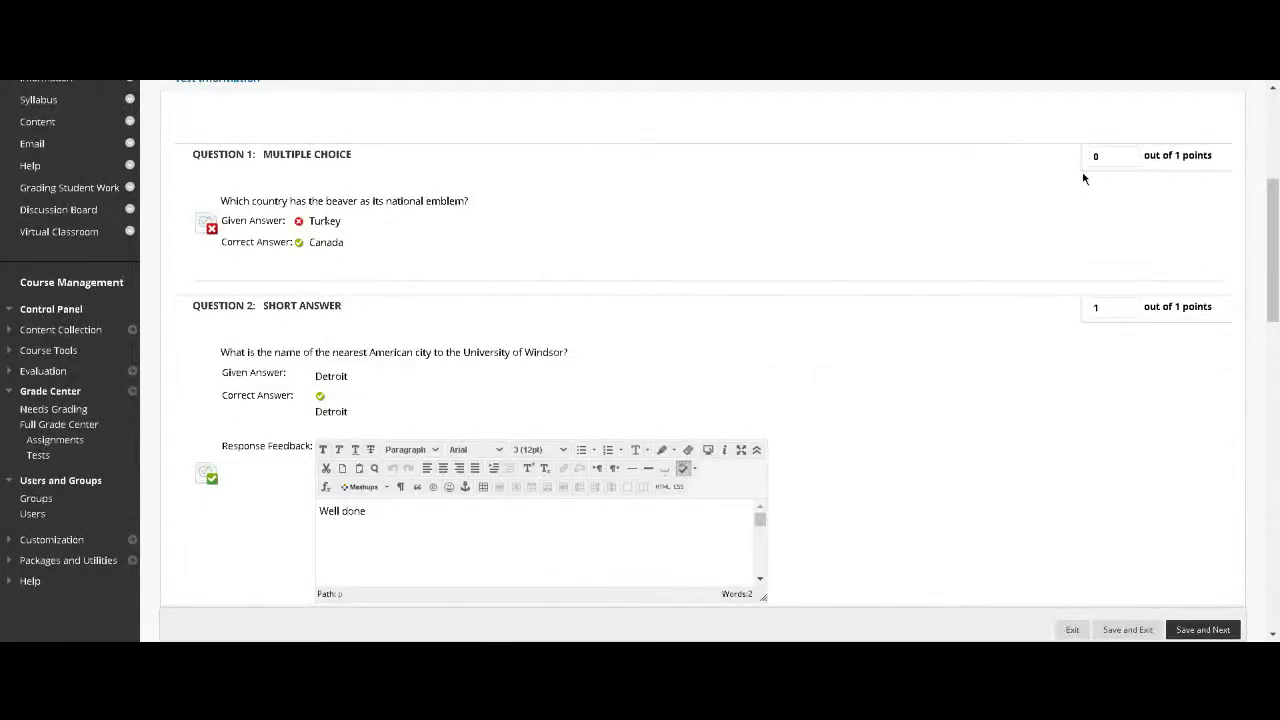
{"action": "scroll", "coordinate": [1113, 412], "scroll_direction": "down", "scroll_amount": 2}
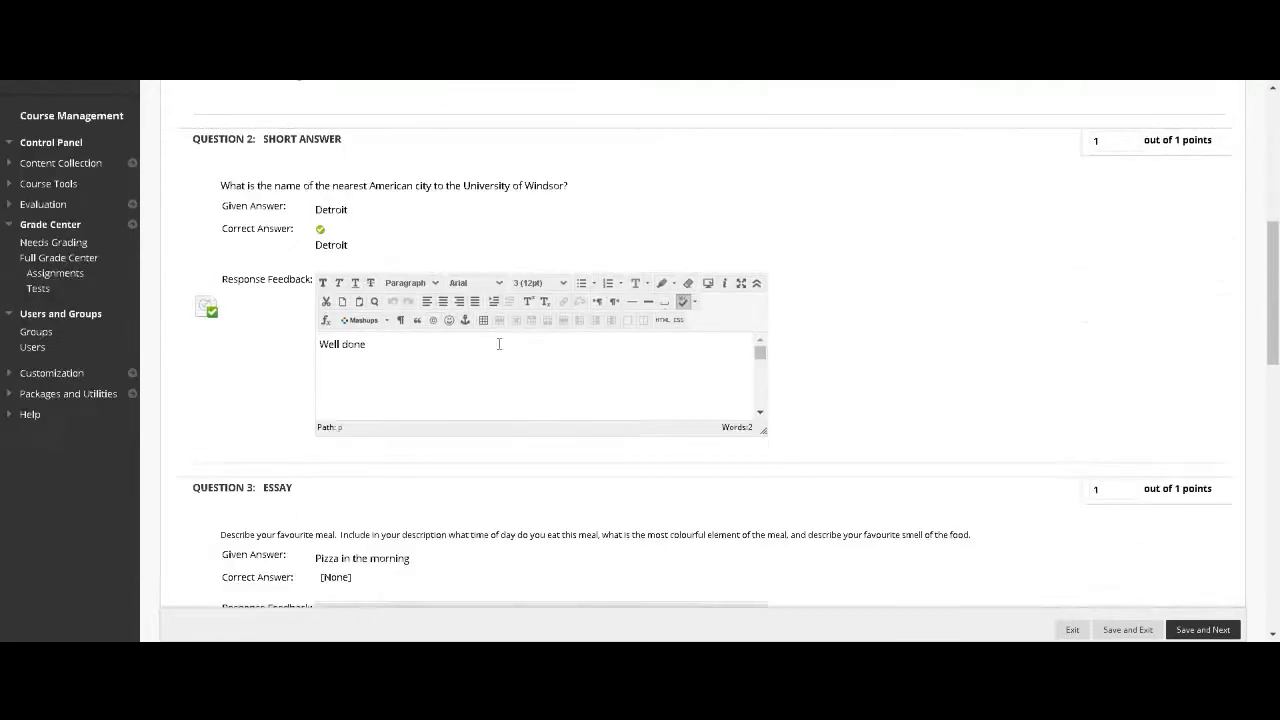
{"action": "scroll", "coordinate": [500, 344], "scroll_direction": "up", "scroll_amount": 1}
{"action": "scroll", "coordinate": [977, 414], "scroll_direction": "down", "scroll_amount": 1}
{"action": "scroll", "coordinate": [1058, 373], "scroll_direction": "down", "scroll_amount": 3}
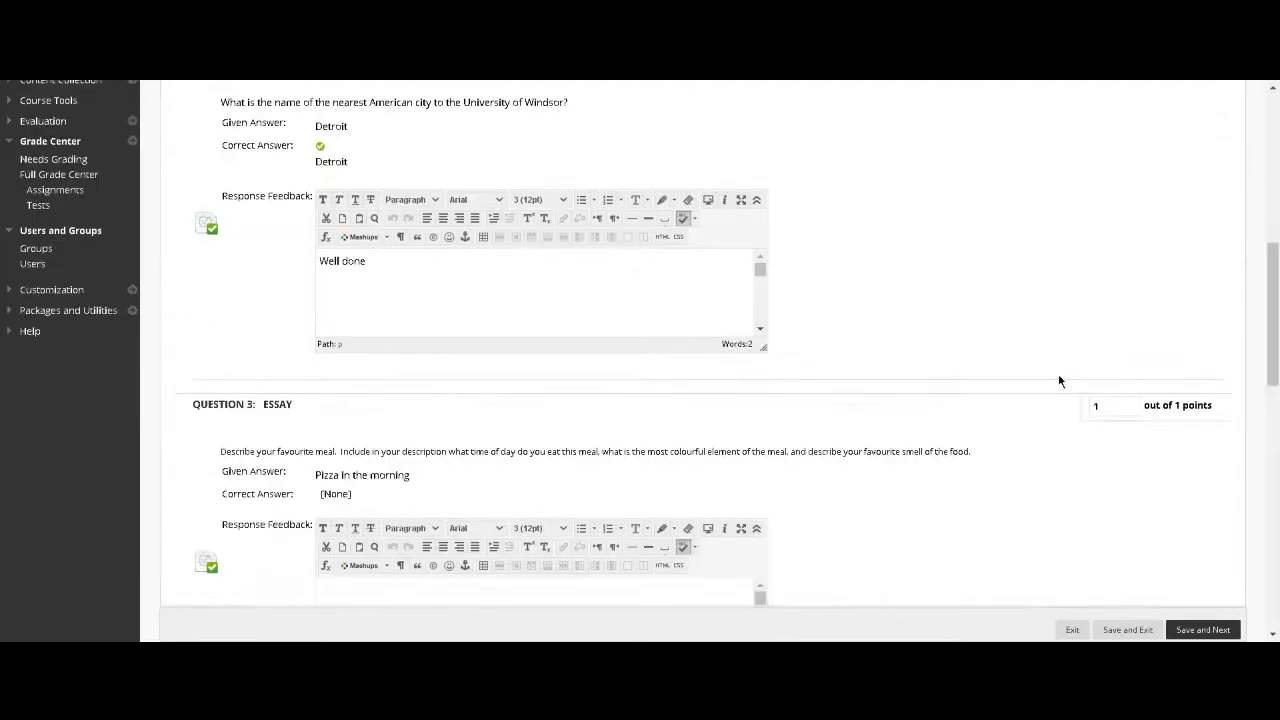
{"action": "scroll", "coordinate": [1002, 444], "scroll_direction": "down", "scroll_amount": 3}
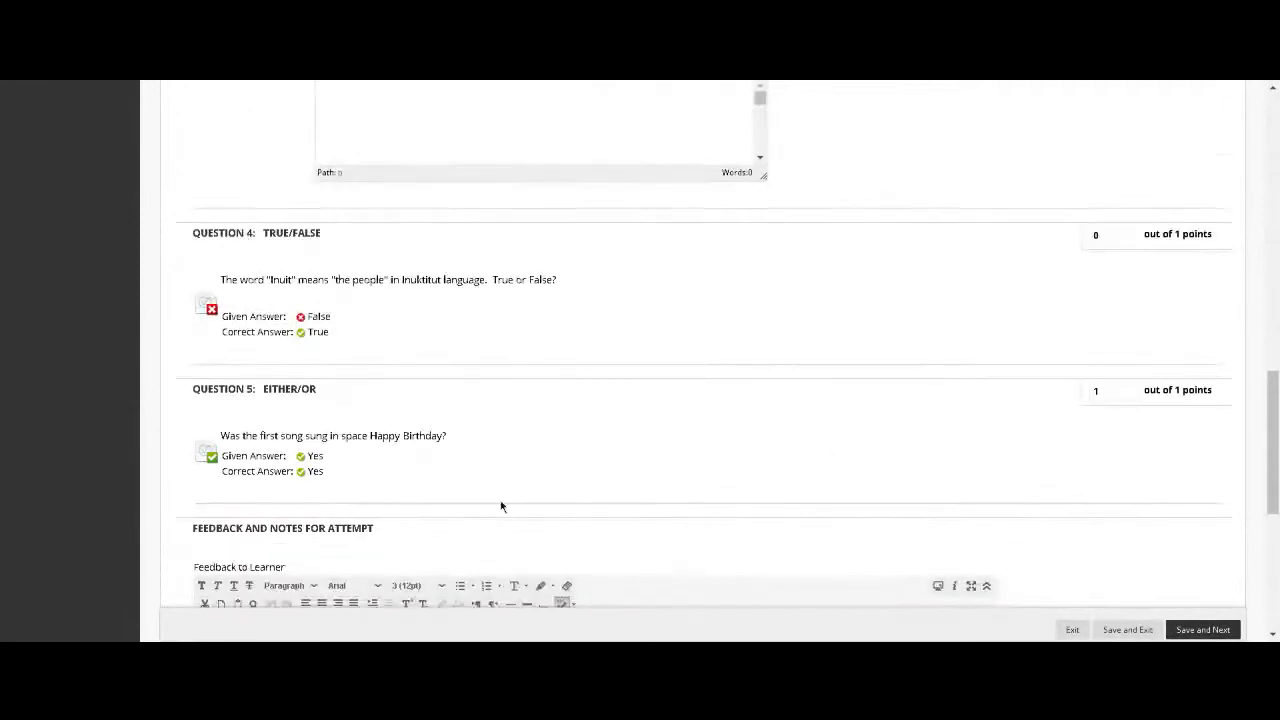
{"action": "scroll", "coordinate": [923, 383], "scroll_direction": "down", "scroll_amount": 3}
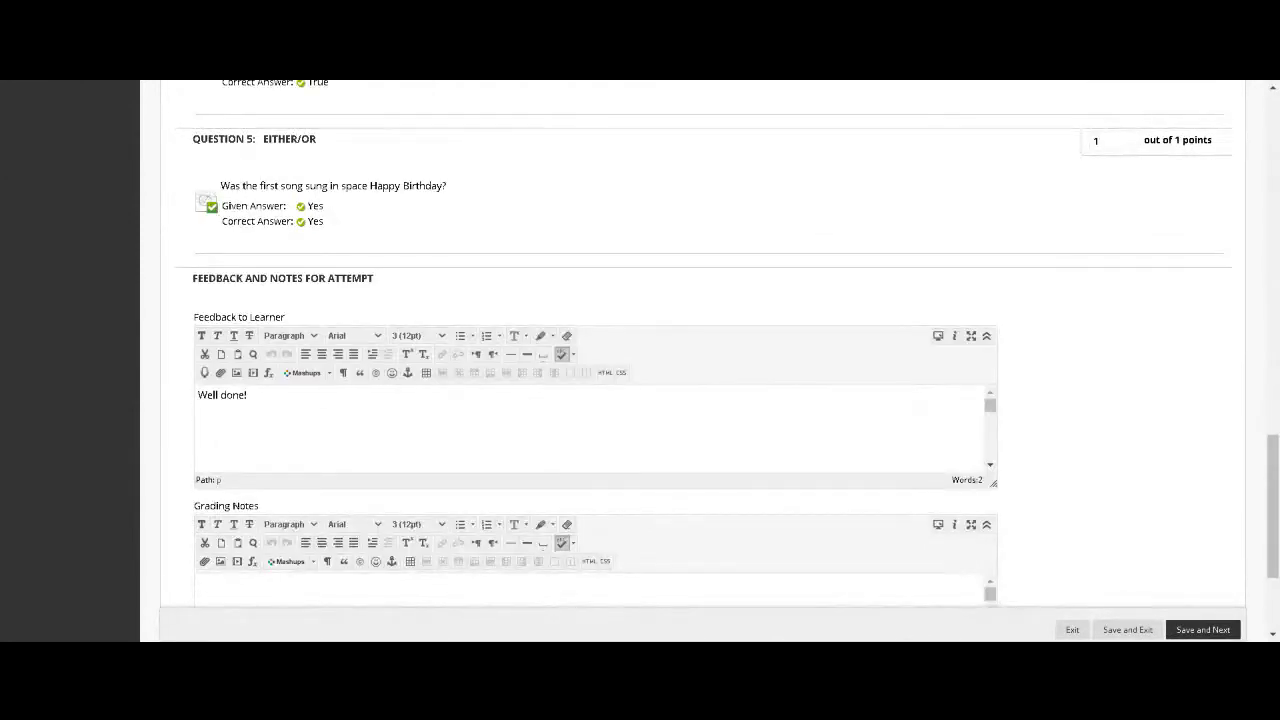
{"action": "scroll", "coordinate": [706, 480], "scroll_direction": "down", "scroll_amount": 2}
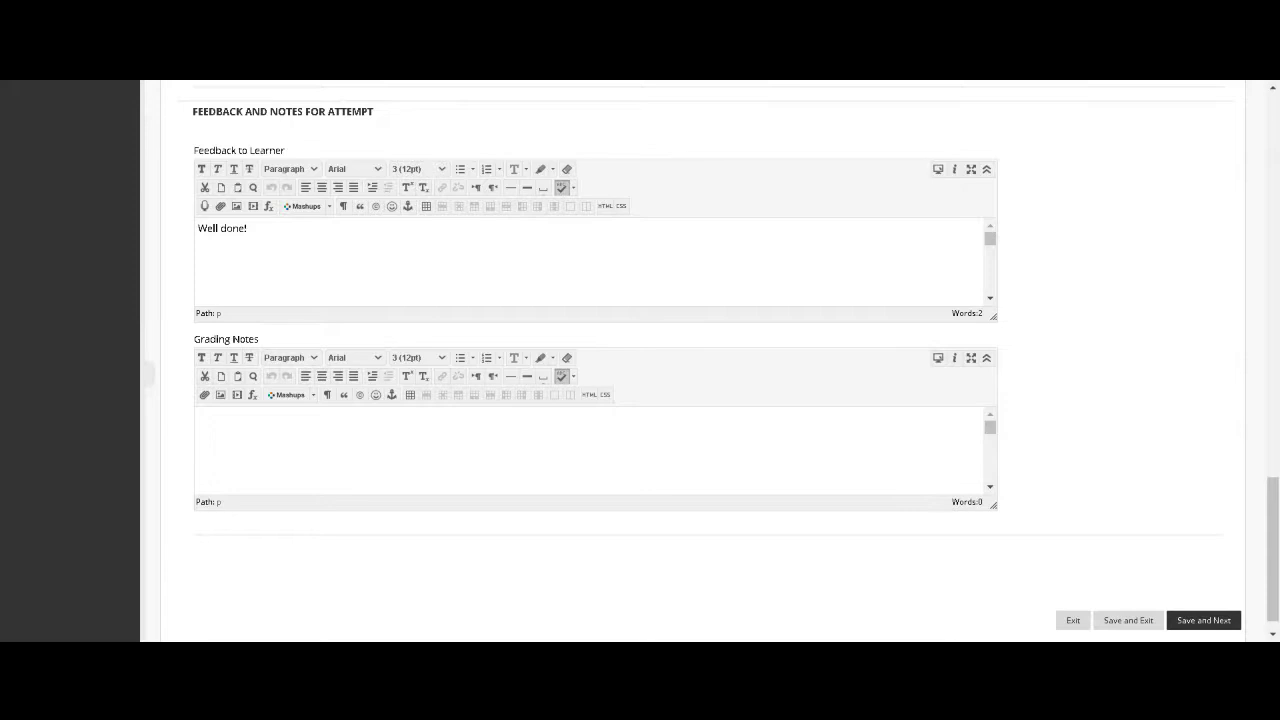
Examine the Feedback to Learner and Grading Notes fields and the saving options for the attempt
{"action": "left_click", "coordinate": [351, 257]}
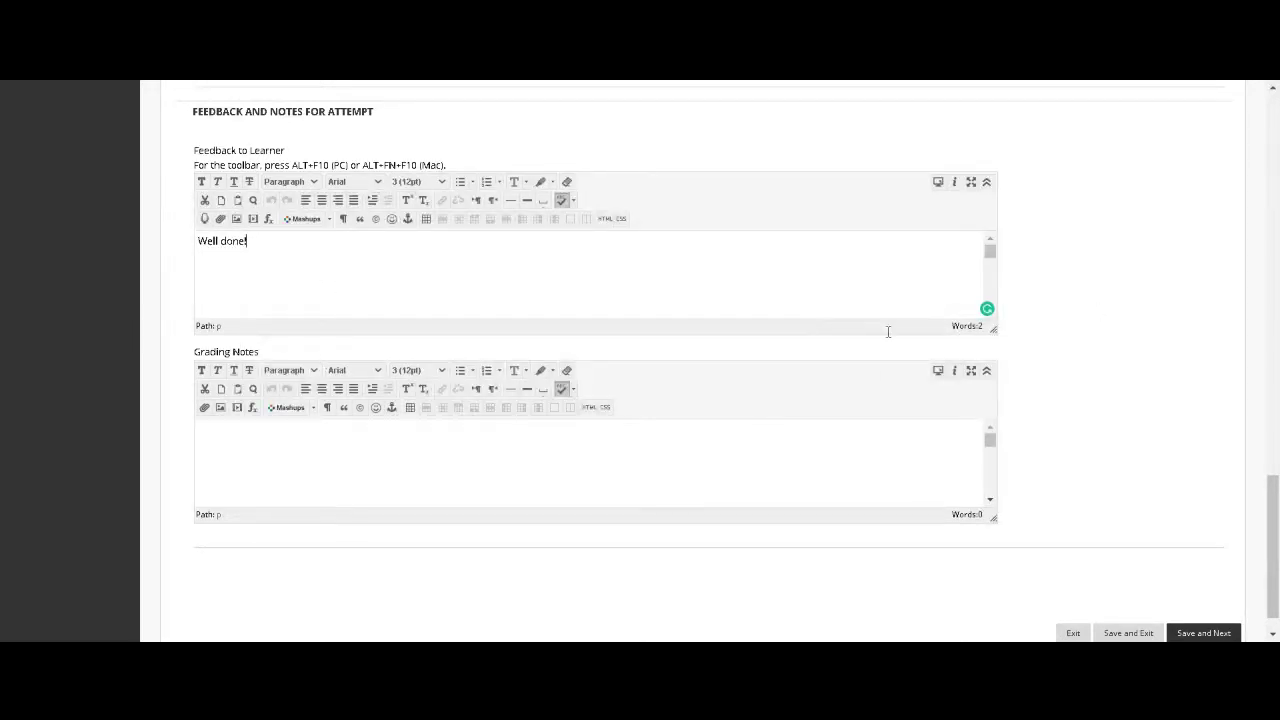
{"action": "scroll", "coordinate": [1138, 414], "scroll_direction": "up", "scroll_amount": 1}
{"action": "scroll", "coordinate": [1137, 415], "scroll_direction": "down", "scroll_amount": 1}
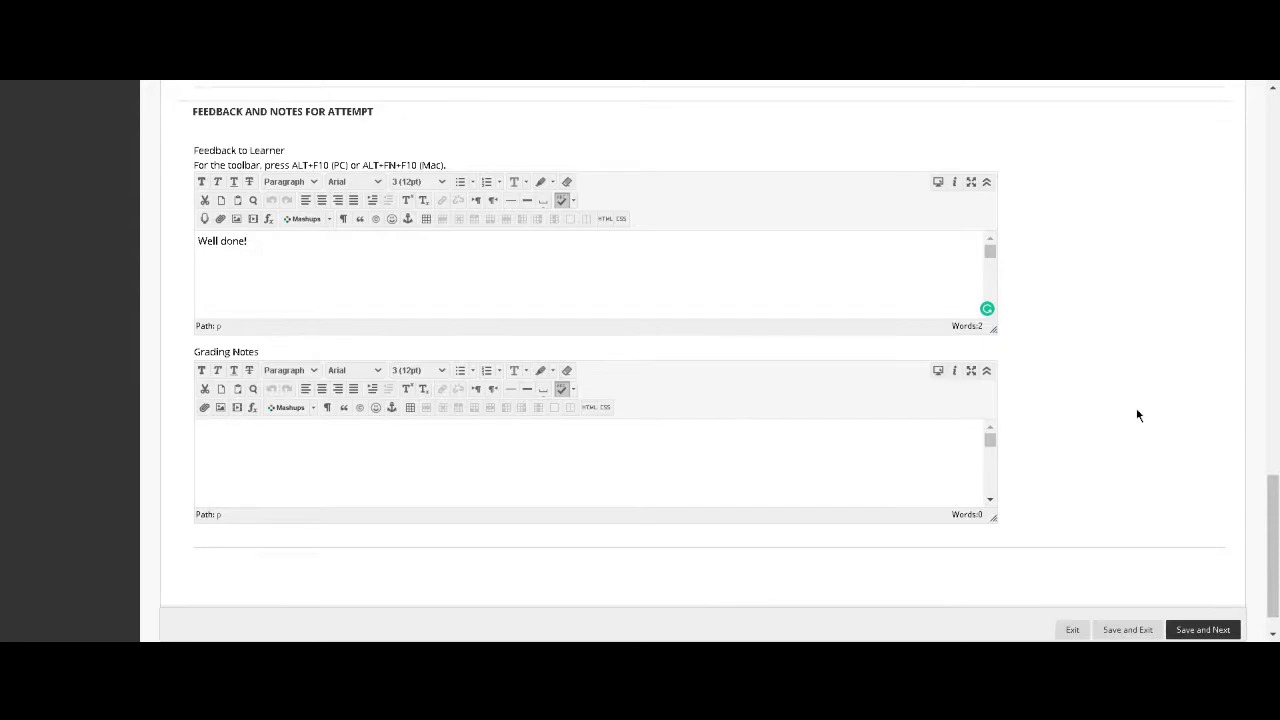
{"action": "left_click", "coordinate": [340, 467]}
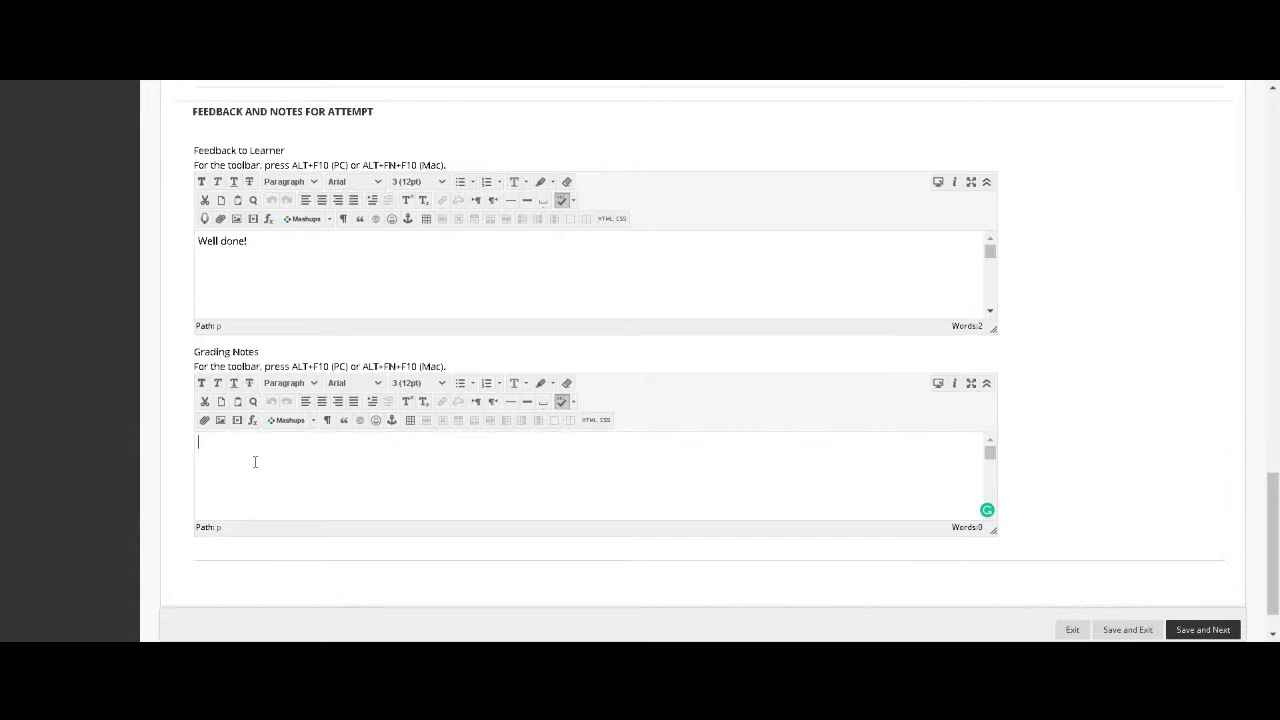
{"action": "scroll", "coordinate": [1006, 543], "scroll_direction": "down", "scroll_amount": 1}
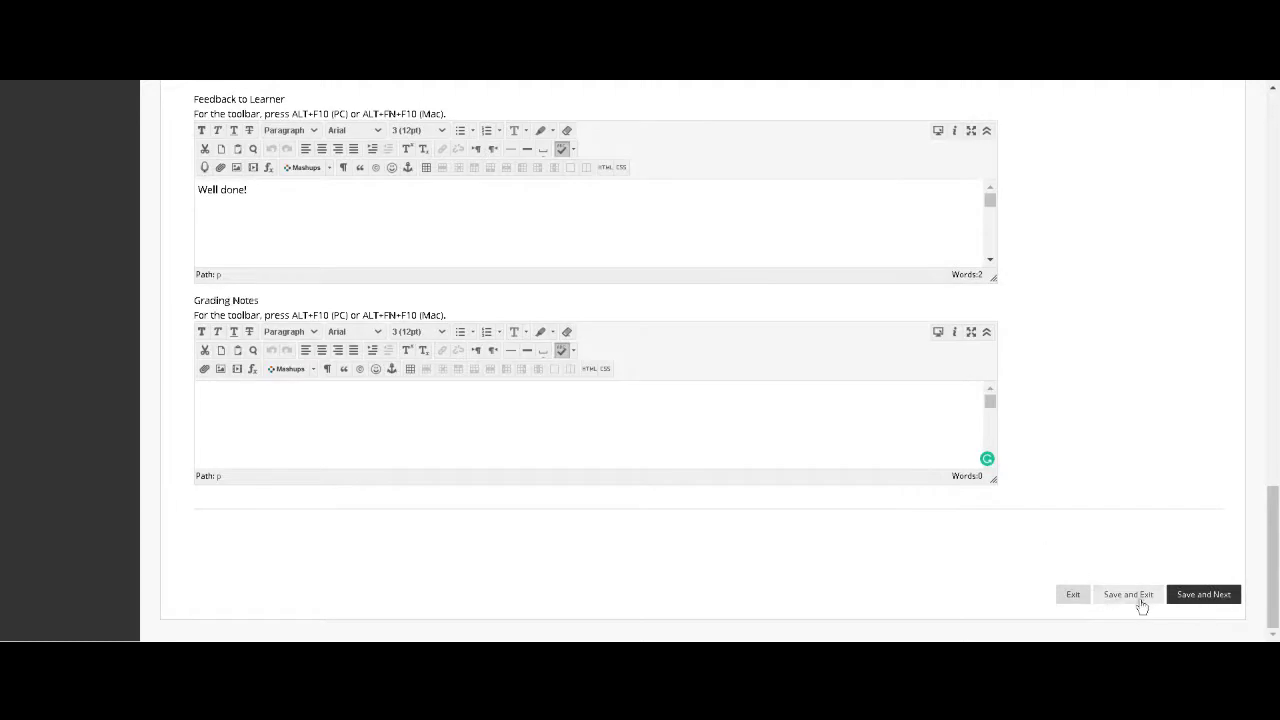
Save the first student's test attempt and go on to the preview user's attempt, down to its first question
{"action": "left_click", "coordinate": [1190, 604]}
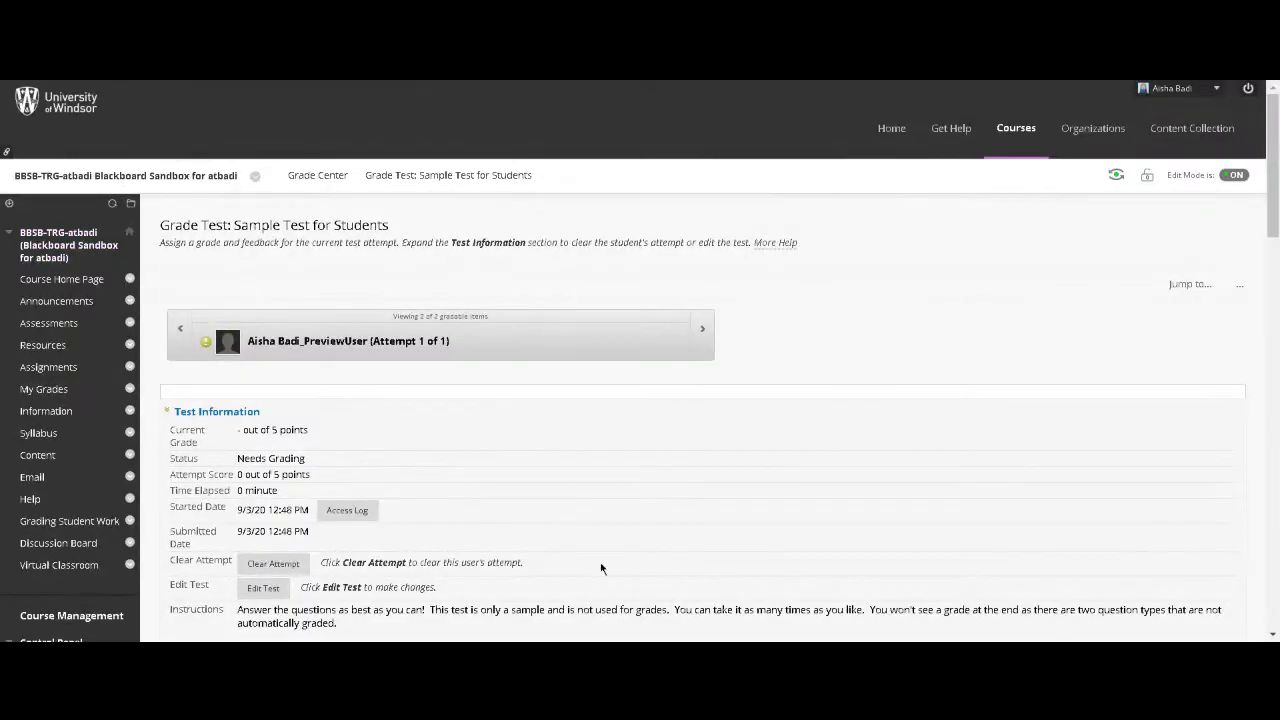
{"action": "scroll", "coordinate": [1053, 408], "scroll_direction": "down", "scroll_amount": 2}
{"action": "scroll", "coordinate": [629, 377], "scroll_direction": "down", "scroll_amount": 2}
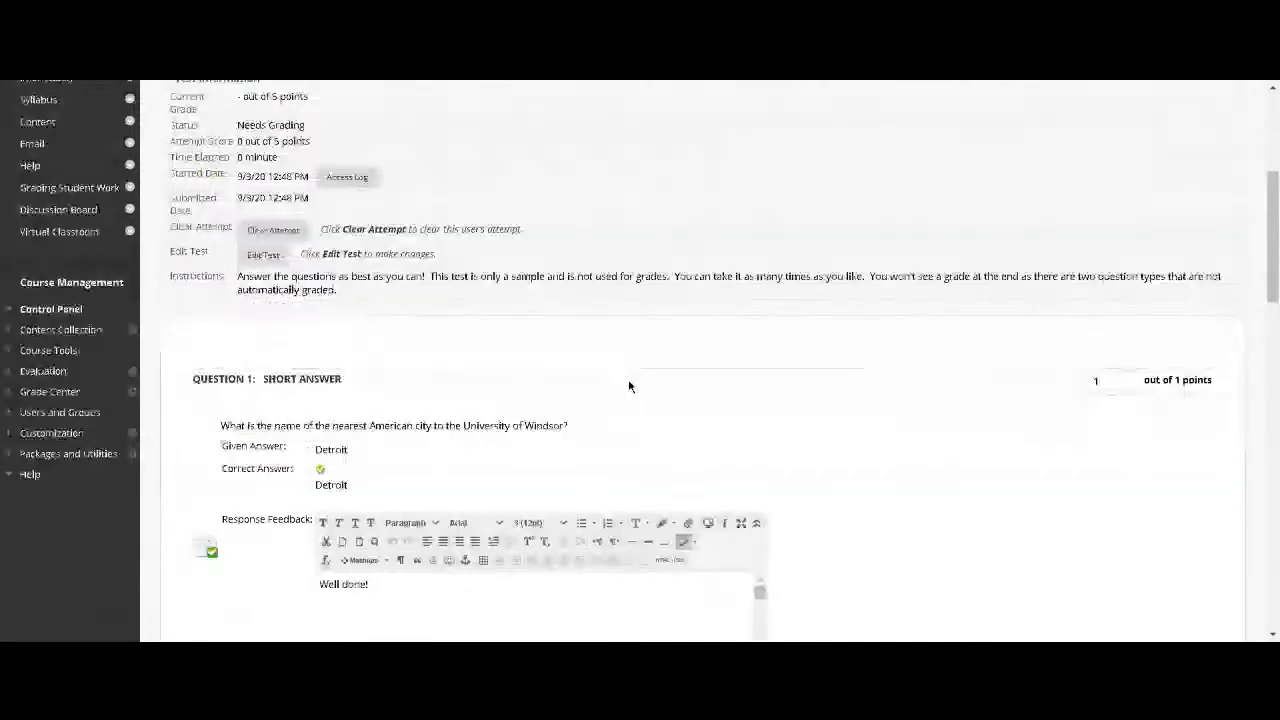
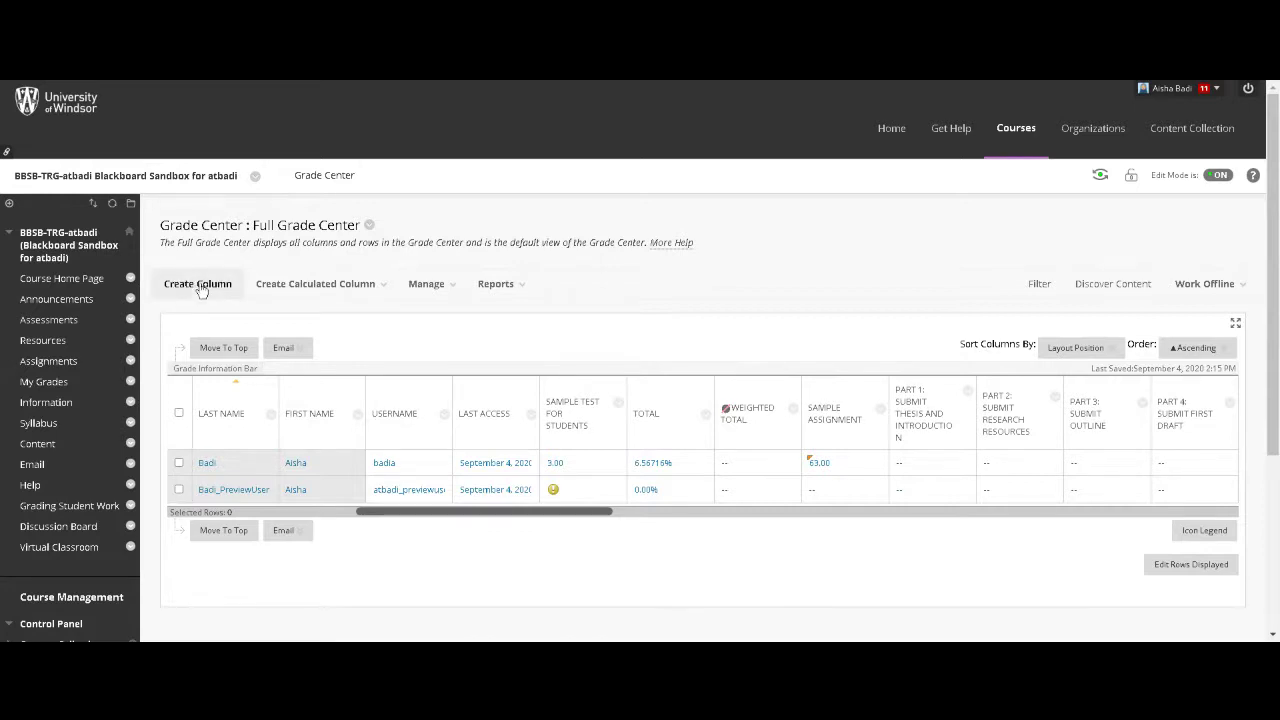
Start a new grade column named "Participation" in the Full Grade Center and set its points possible to 5
{"action": "left_click", "coordinate": [199, 286]}
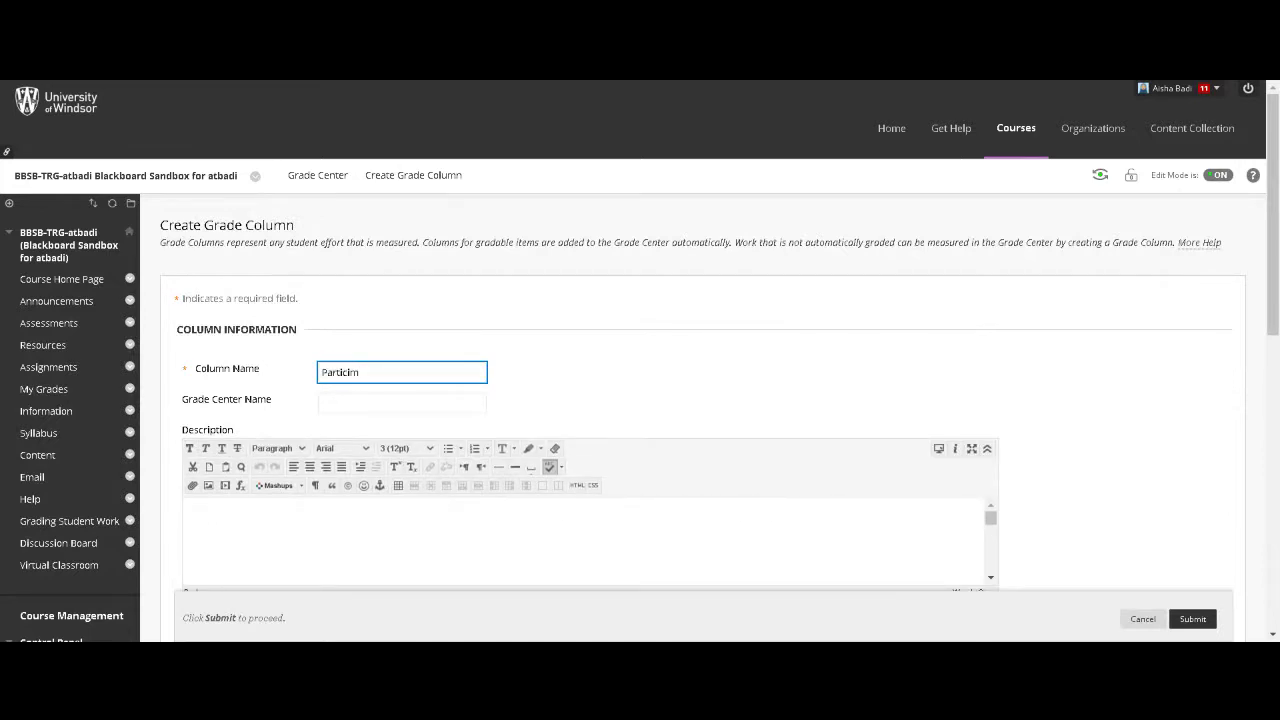
{"action": "type", "text": "ion"}
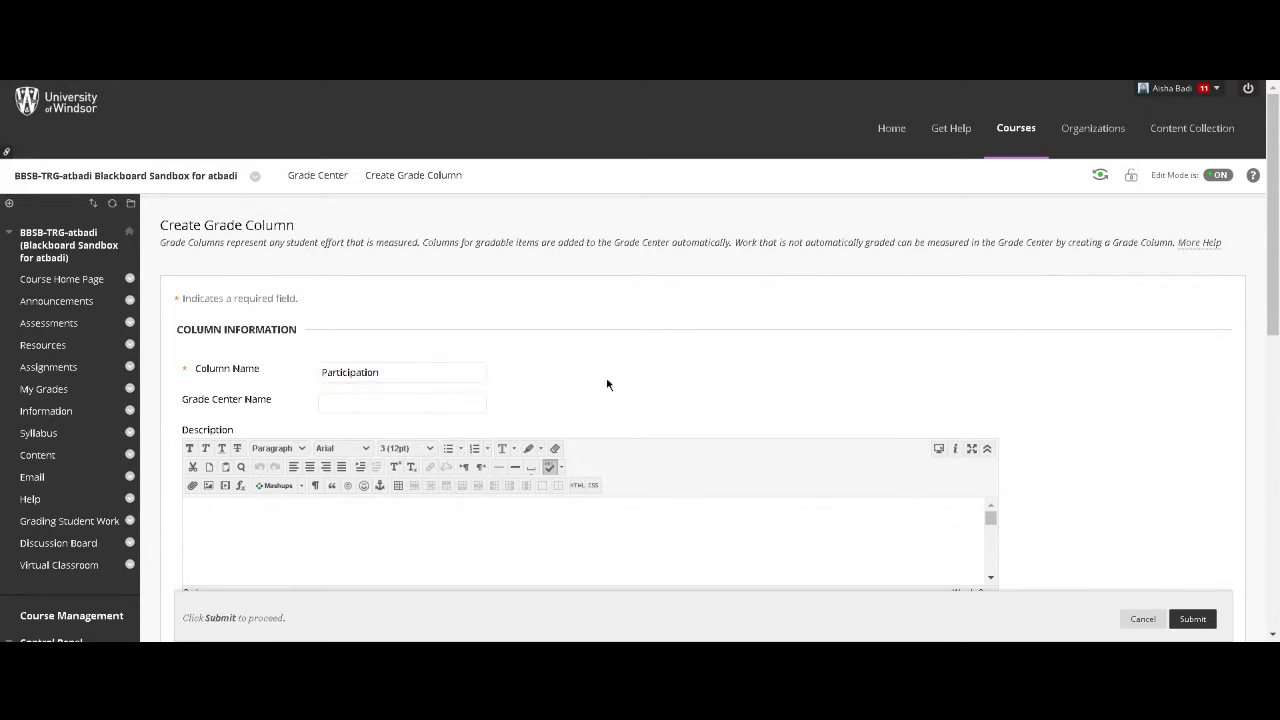
{"action": "scroll", "coordinate": [606, 386], "scroll_direction": "down", "scroll_amount": 1}
{"action": "left_click", "coordinate": [329, 453]}
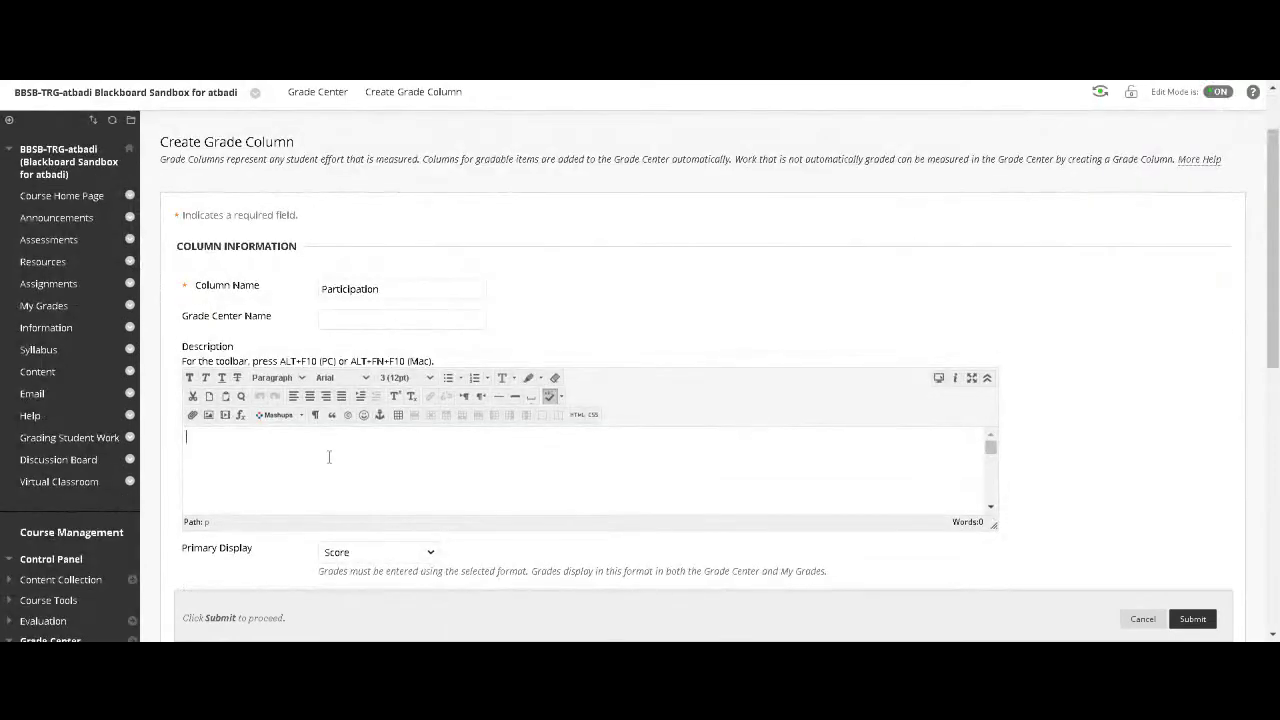
{"action": "type", "text": "Attenda"}
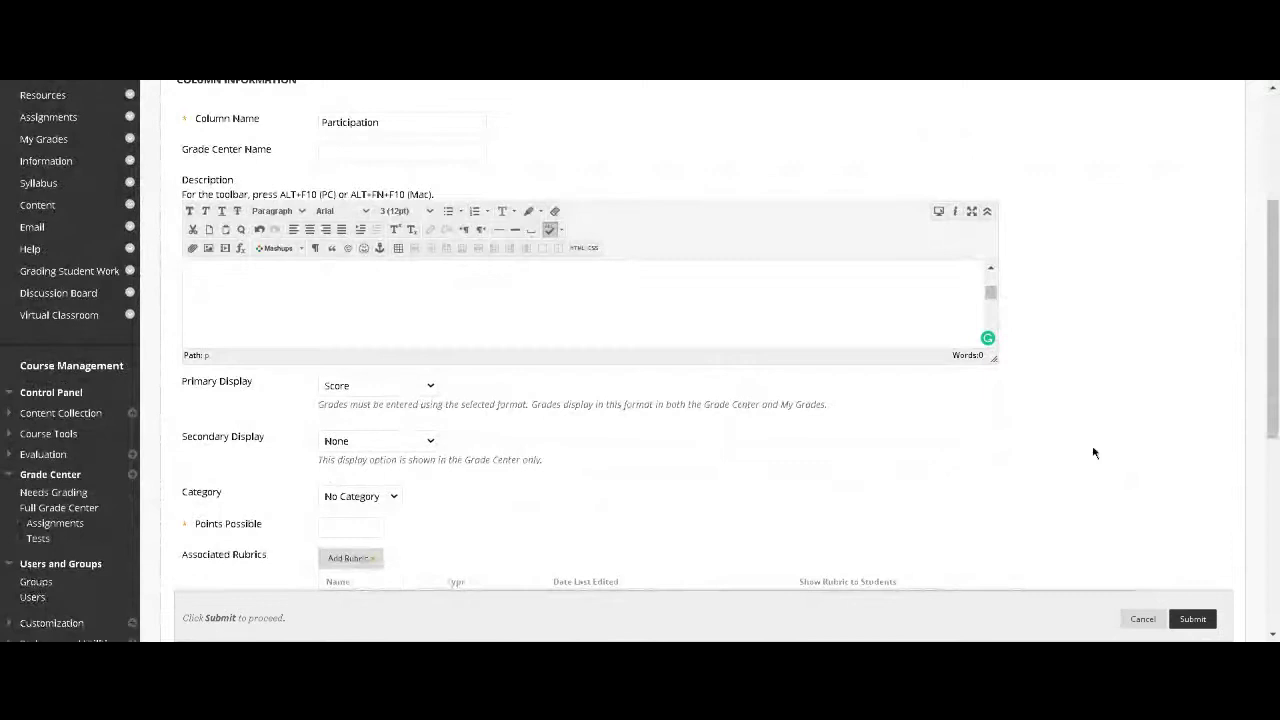
{"action": "scroll", "coordinate": [256, 408], "scroll_direction": "down", "scroll_amount": 3}
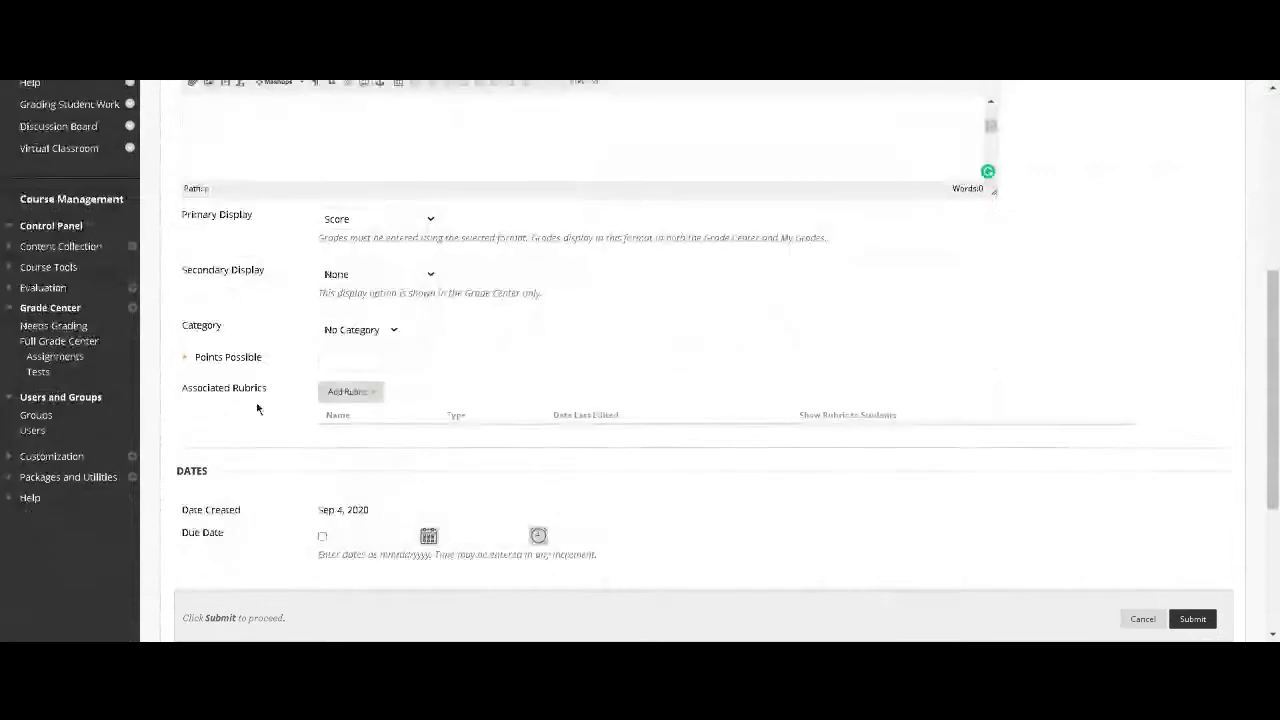
{"action": "scroll", "coordinate": [606, 297], "scroll_direction": "down", "scroll_amount": 1}
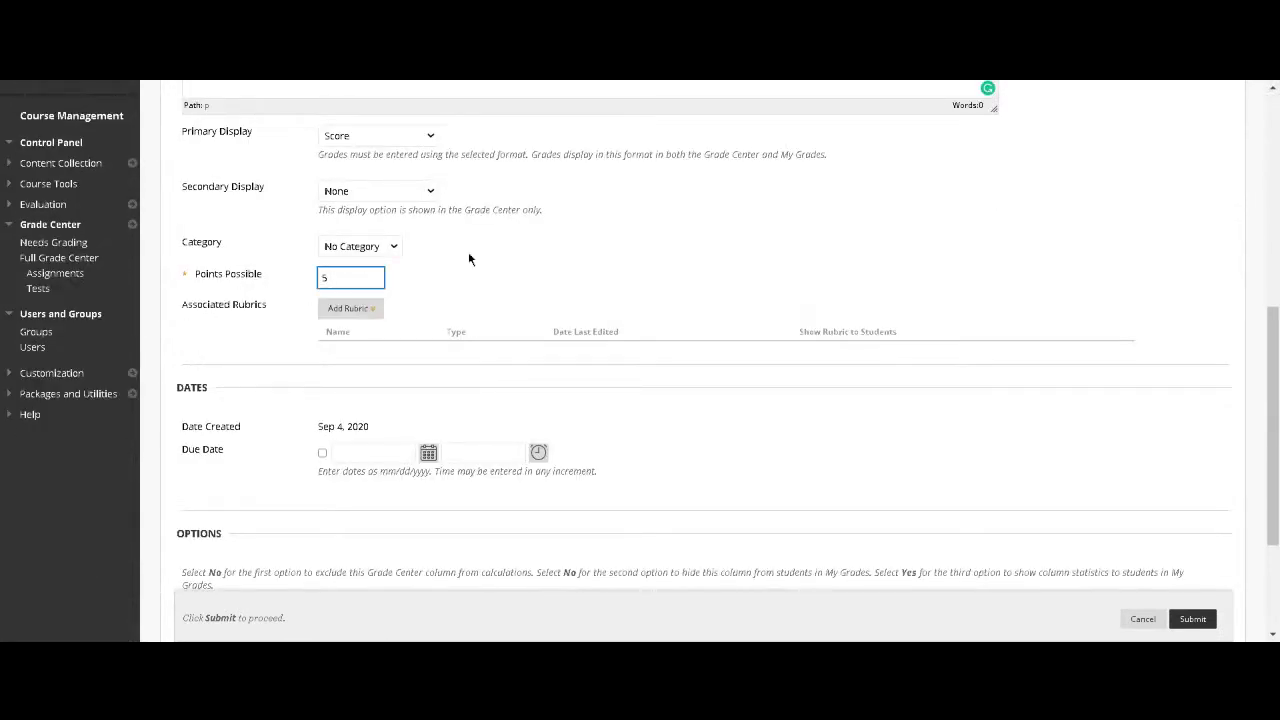
Examine the options for associating a rubric with the Participation column
{"action": "scroll", "coordinate": [400, 285], "scroll_direction": "down", "scroll_amount": 1}
{"action": "left_click", "coordinate": [370, 225]}
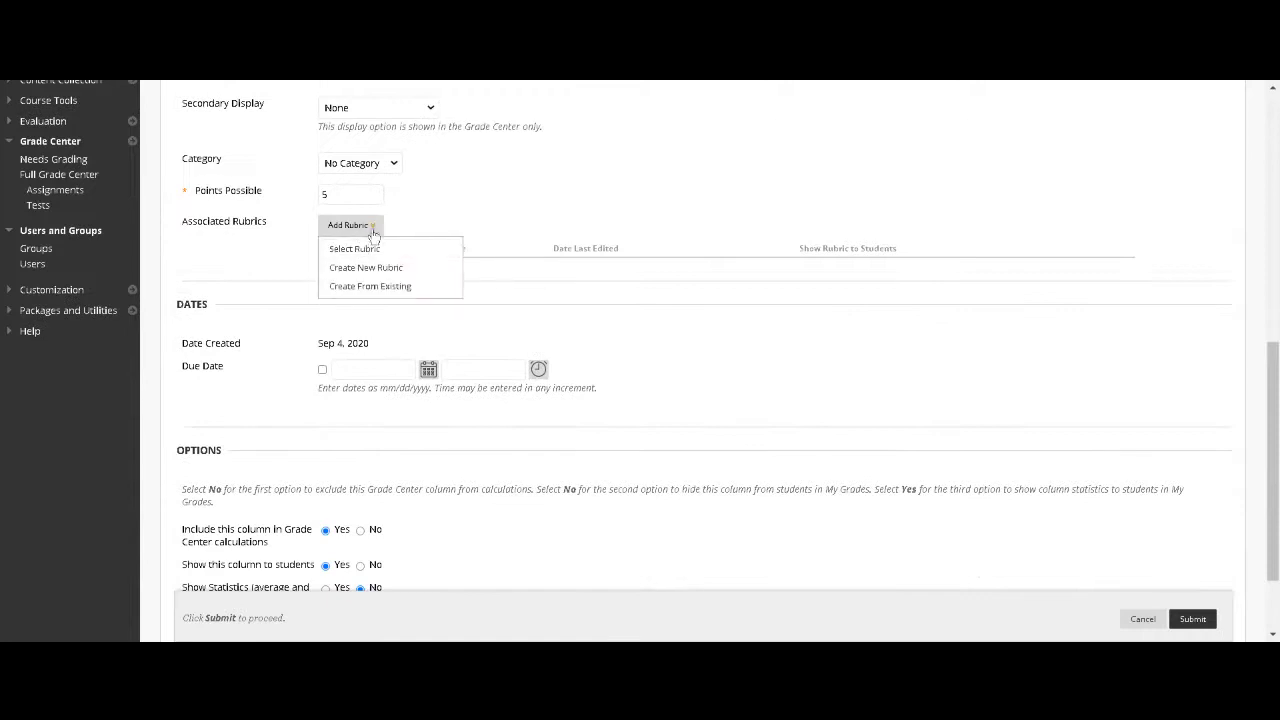
{"action": "left_click", "coordinate": [370, 225]}
{"action": "left_click", "coordinate": [370, 225]}
{"action": "left_click", "coordinate": [370, 225]}
{"action": "left_click", "coordinate": [352, 227]}
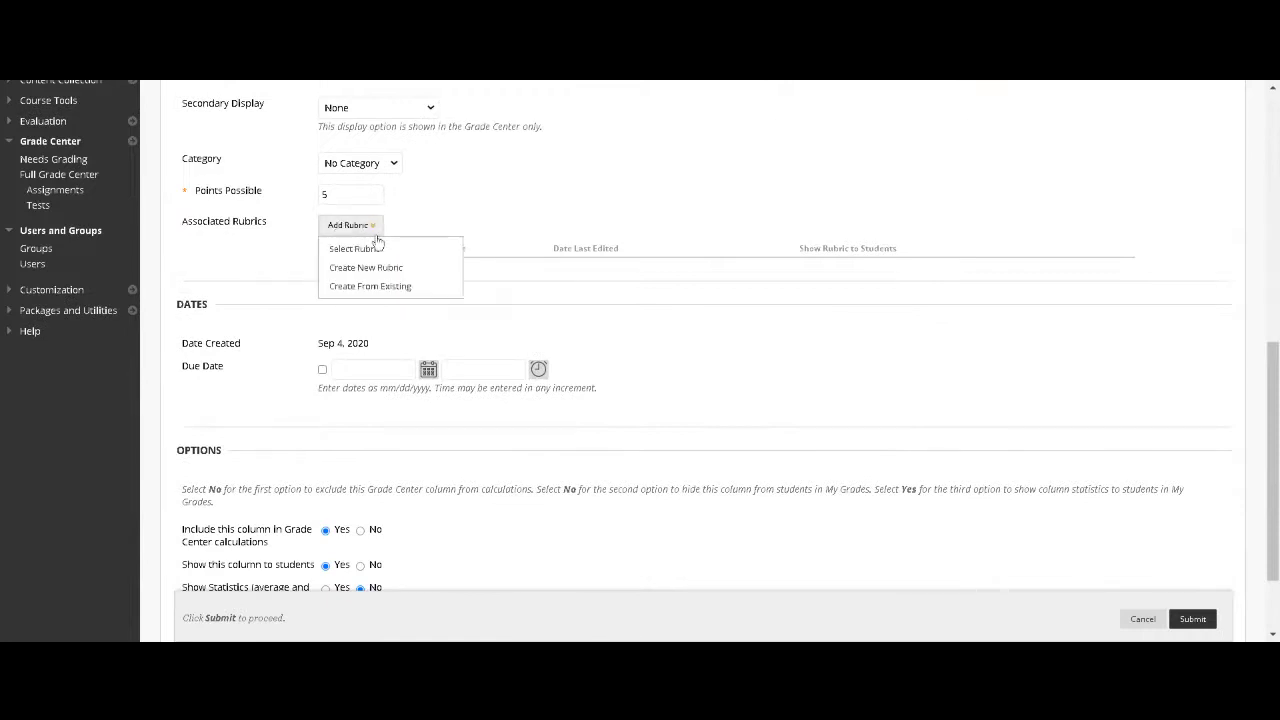
{"action": "left_click", "coordinate": [352, 228]}
{"action": "left_click", "coordinate": [350, 228]}
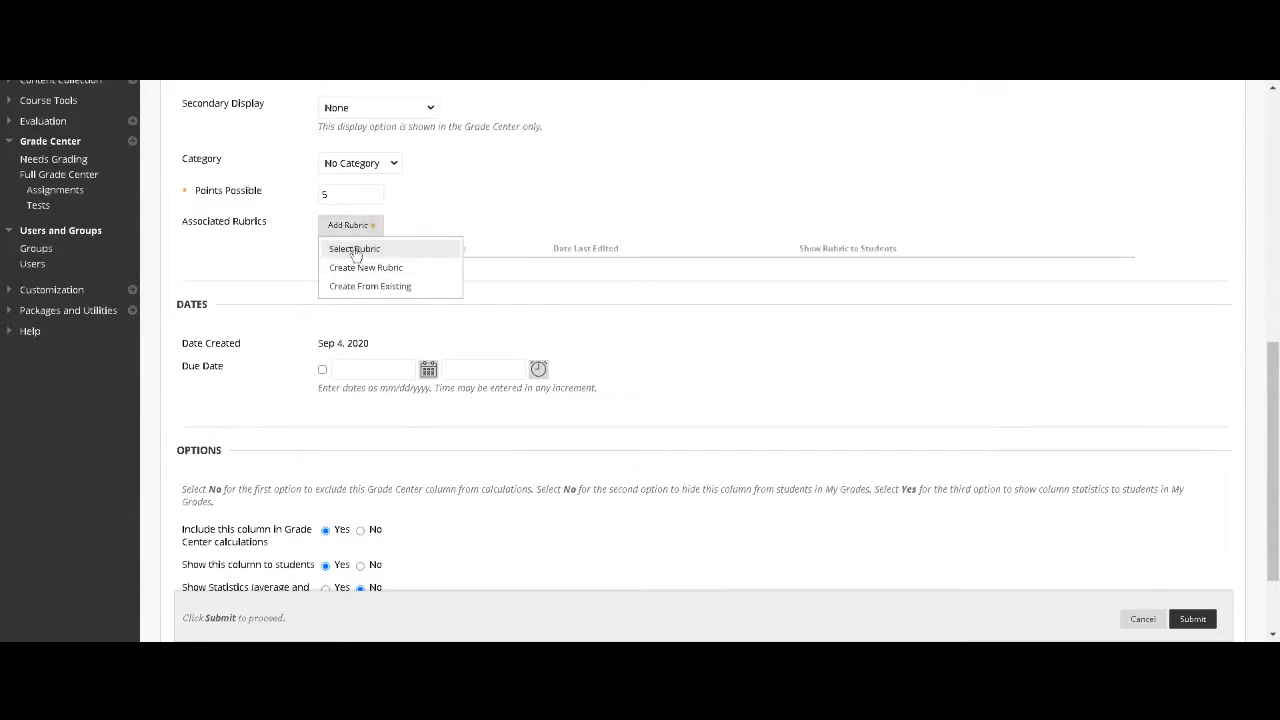
Set the Participation column not to show to students and submit it
{"action": "scroll", "coordinate": [900, 386], "scroll_direction": "down", "scroll_amount": 1}
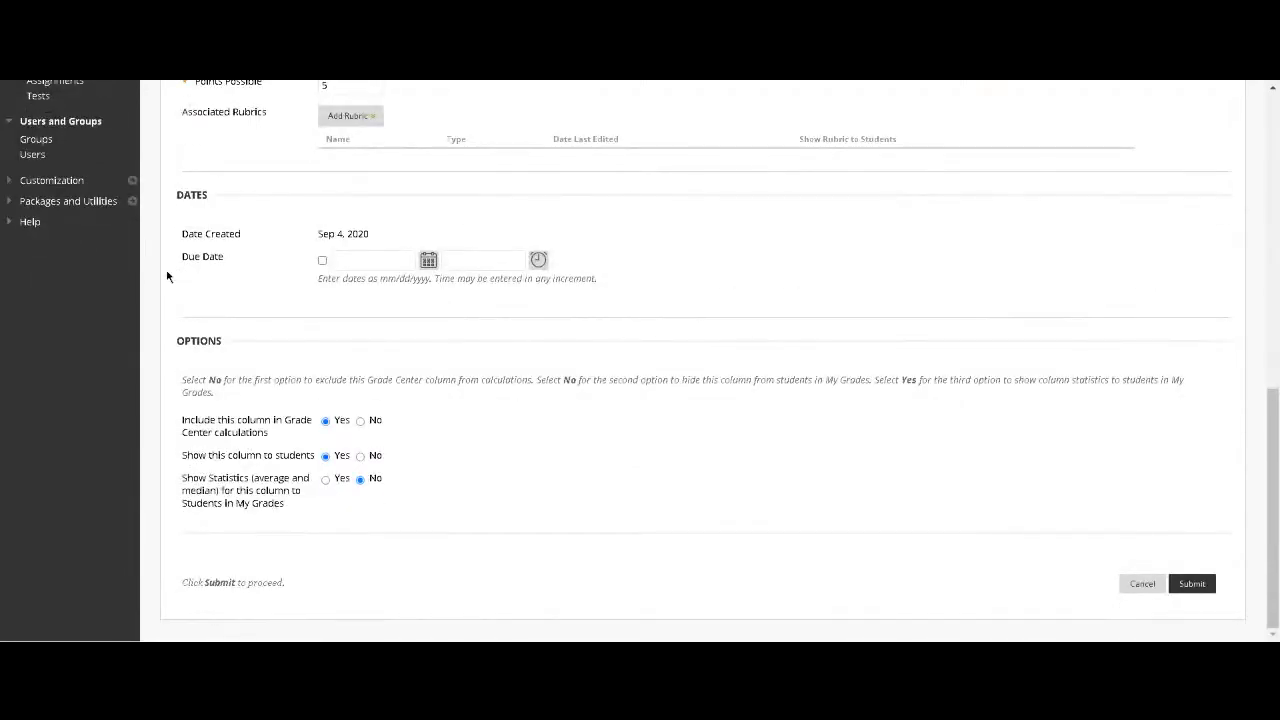
{"action": "scroll", "coordinate": [588, 366], "scroll_direction": "up", "scroll_amount": 3}
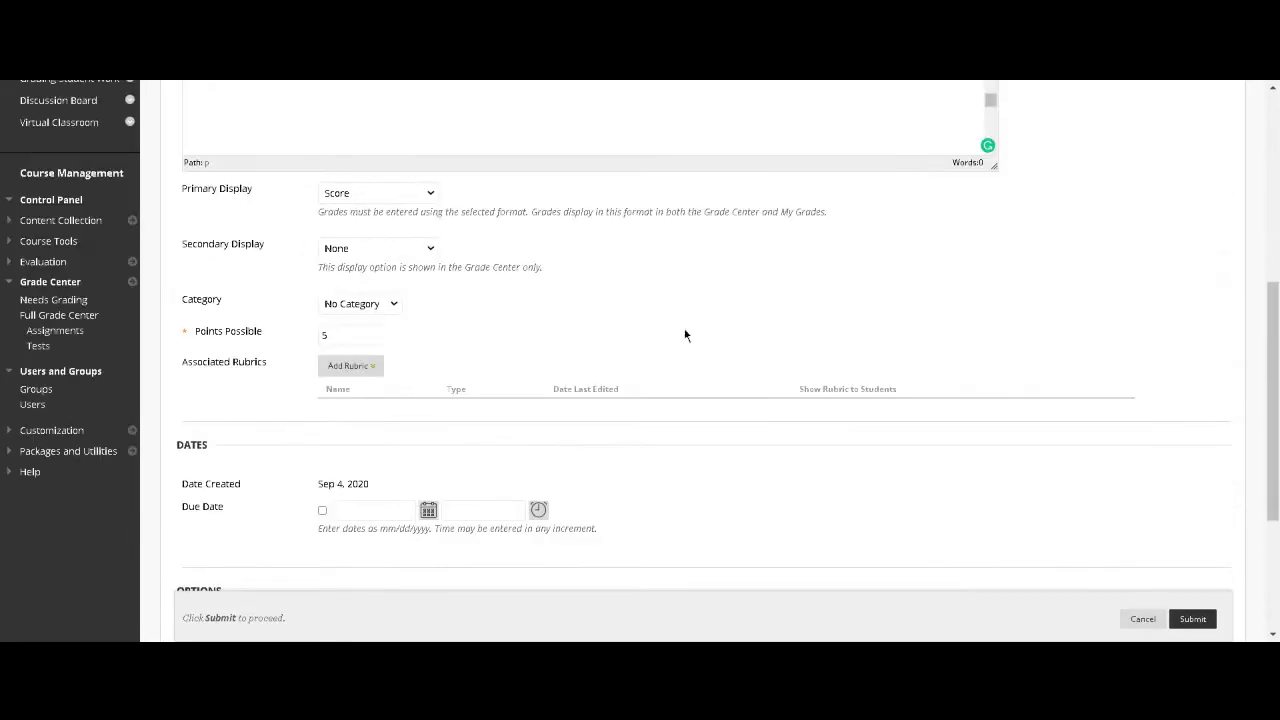
{"action": "scroll", "coordinate": [685, 335], "scroll_direction": "down", "scroll_amount": 3}
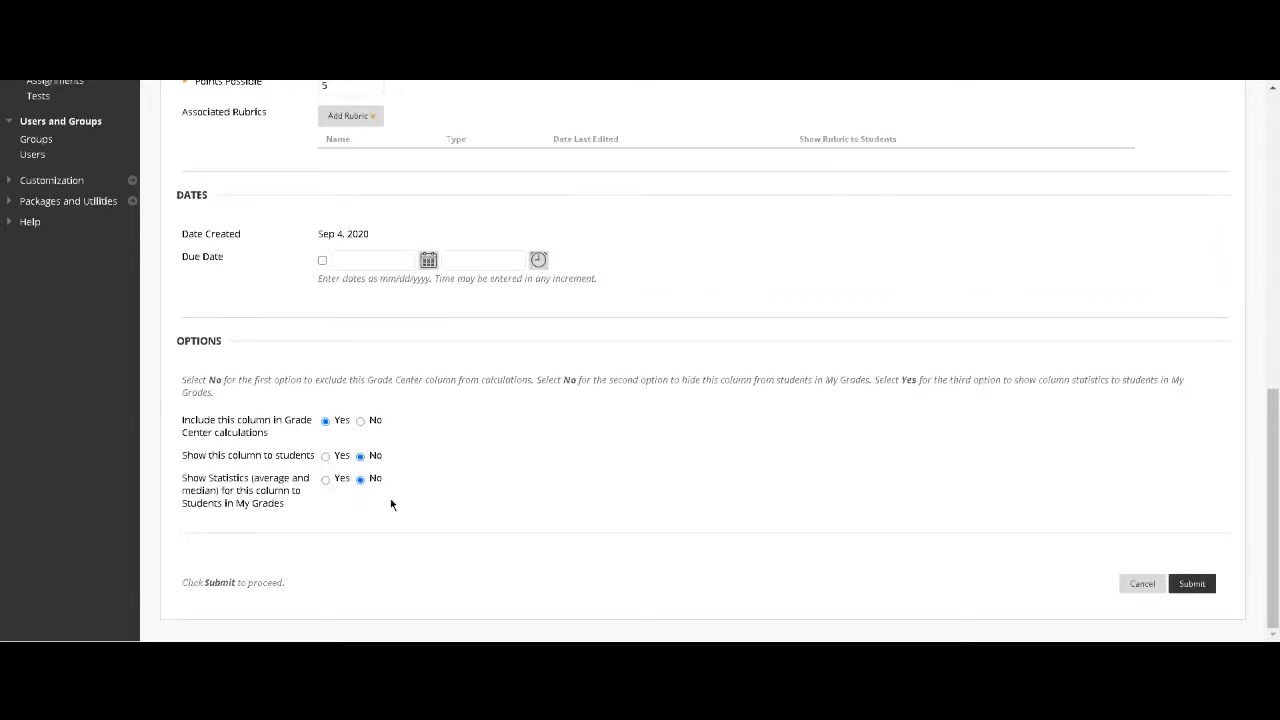
{"action": "left_click", "coordinate": [1191, 583]}
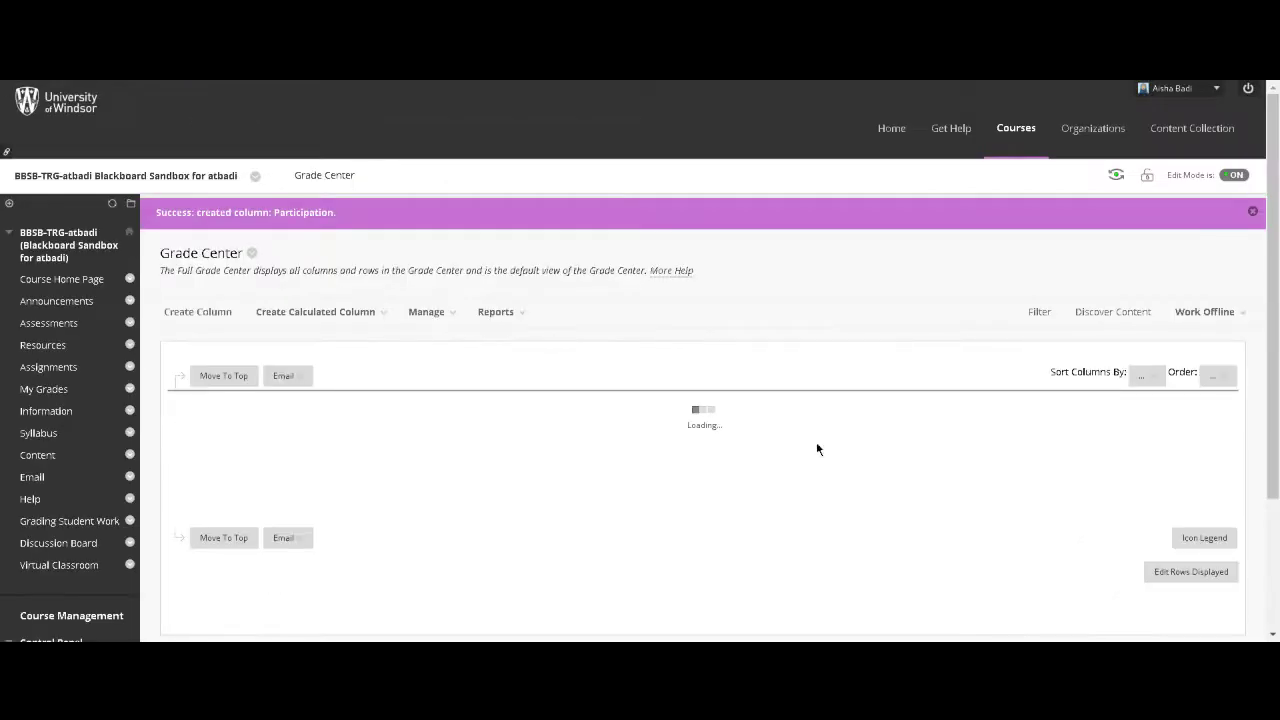
Find the Participation column at the end of the grade grid and toggle off its hiding from students
{"action": "scroll", "coordinate": [791, 414], "scroll_direction": "down", "scroll_amount": 2}
{"action": "left_click_drag", "start_coordinate": [590, 373], "coordinate": [1230, 387]}
{"action": "left_click", "coordinate": [1170, 272]}
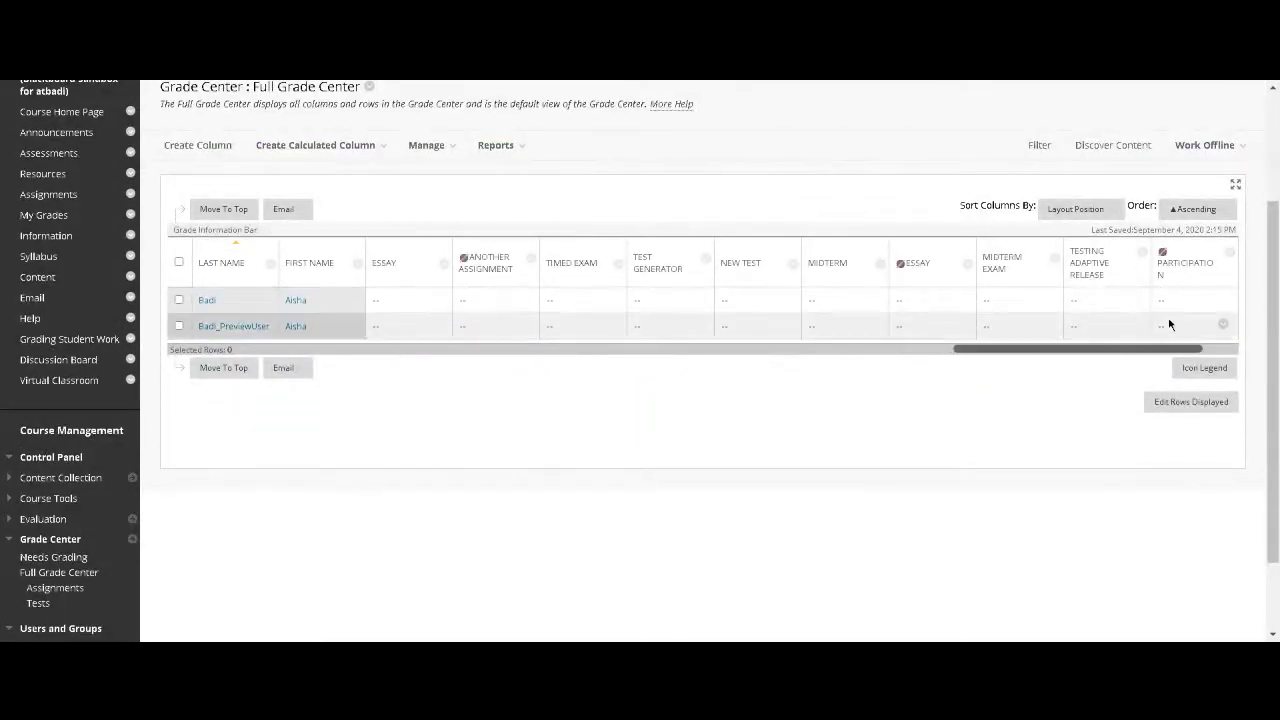
{"action": "left_click", "coordinate": [1163, 262]}
{"action": "left_click", "coordinate": [1229, 256]}
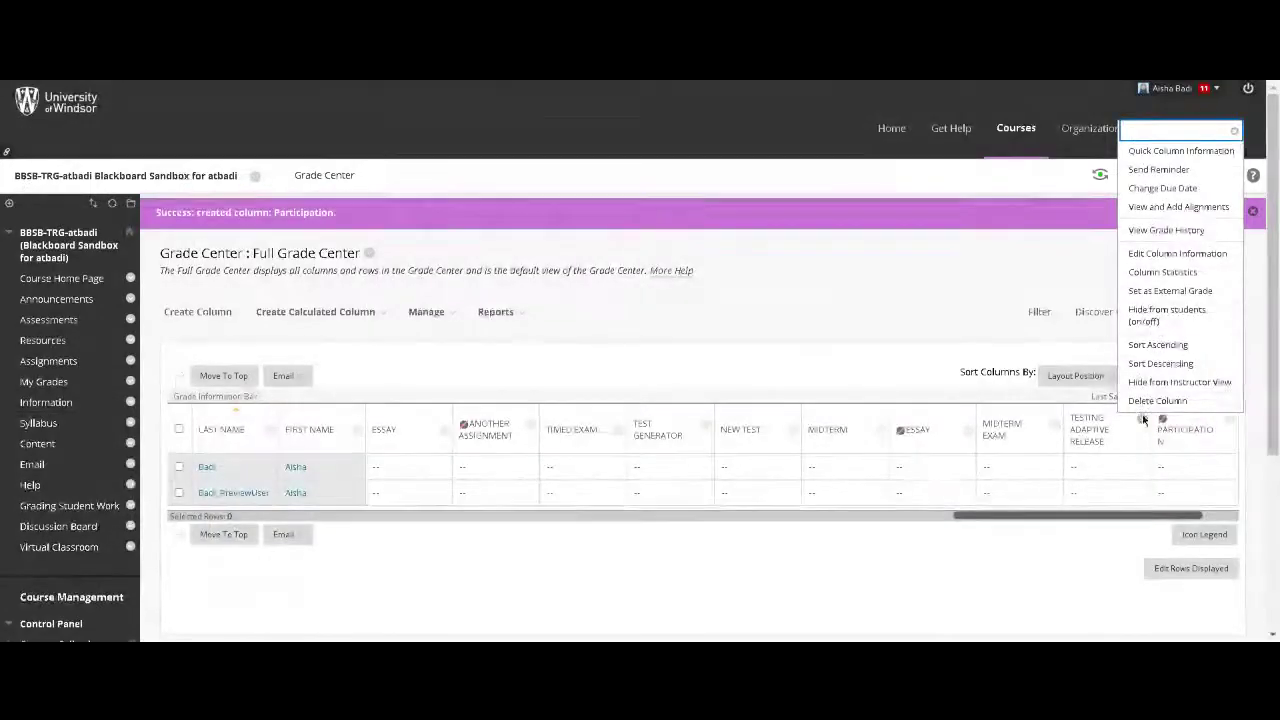
{"action": "left_click", "coordinate": [1176, 342]}
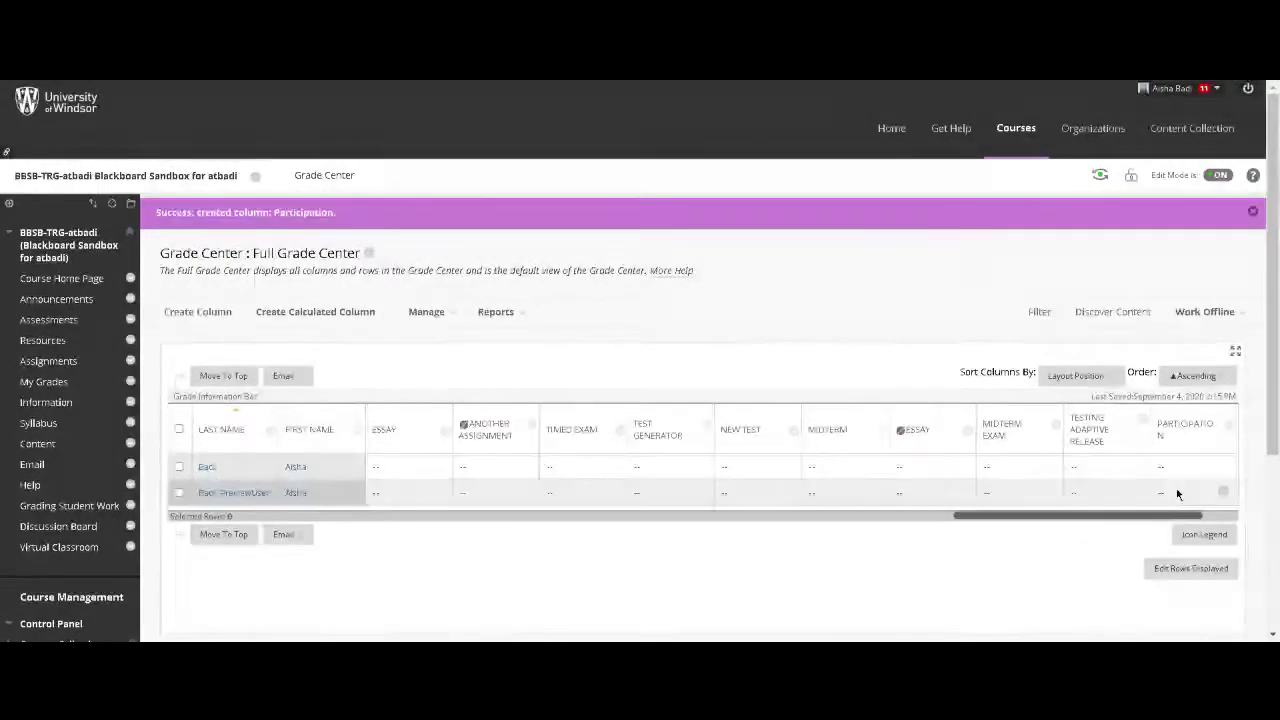
Override the first student's Sample Test for Students grade with 3.5 in the grade grid
{"action": "left_click_drag", "start_coordinate": [1067, 522], "coordinate": [406, 540]}
{"action": "scroll", "coordinate": [620, 575], "scroll_direction": "down", "scroll_amount": 1}
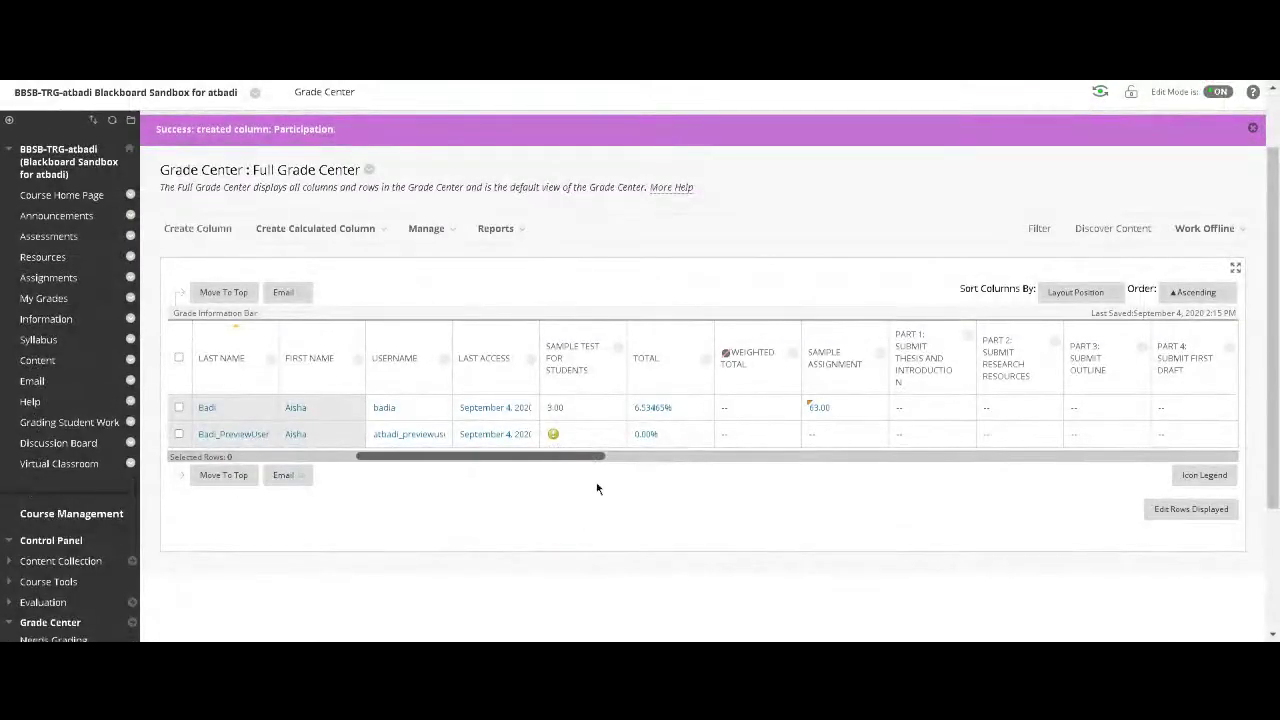
{"action": "left_click", "coordinate": [563, 409]}
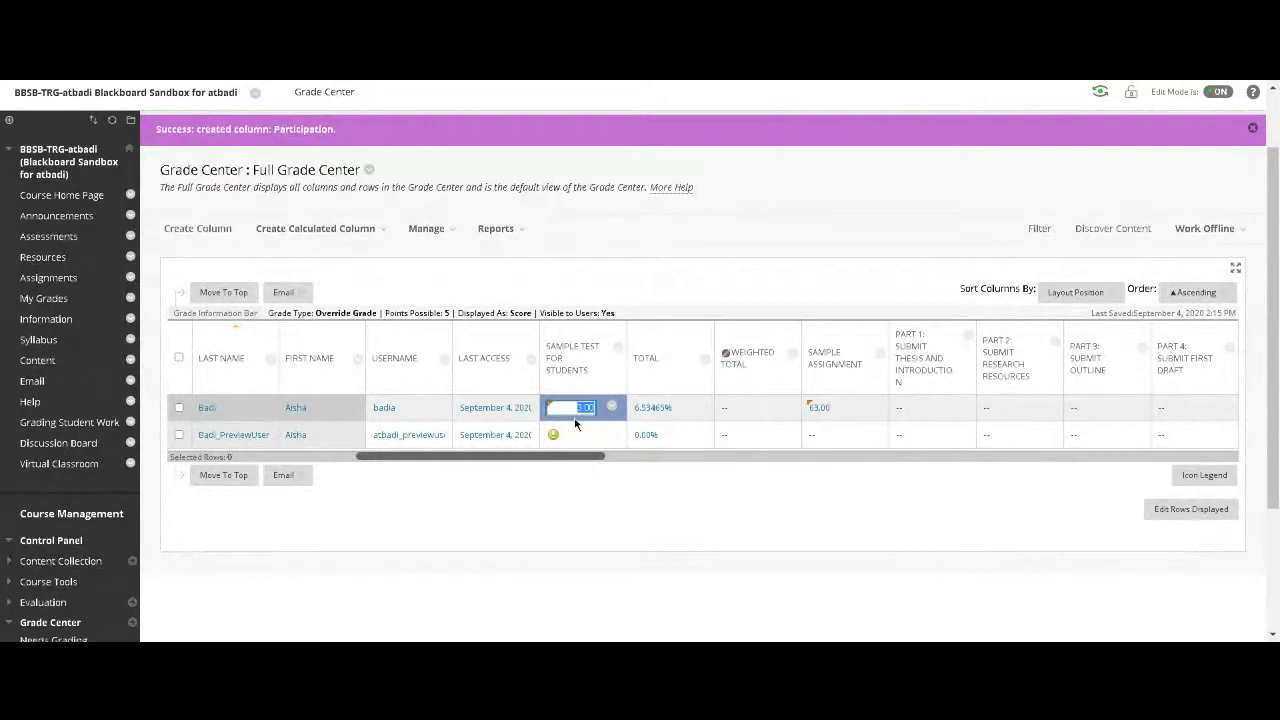
{"action": "type", "text": "3.5"}
{"action": "key", "text": "Return"}
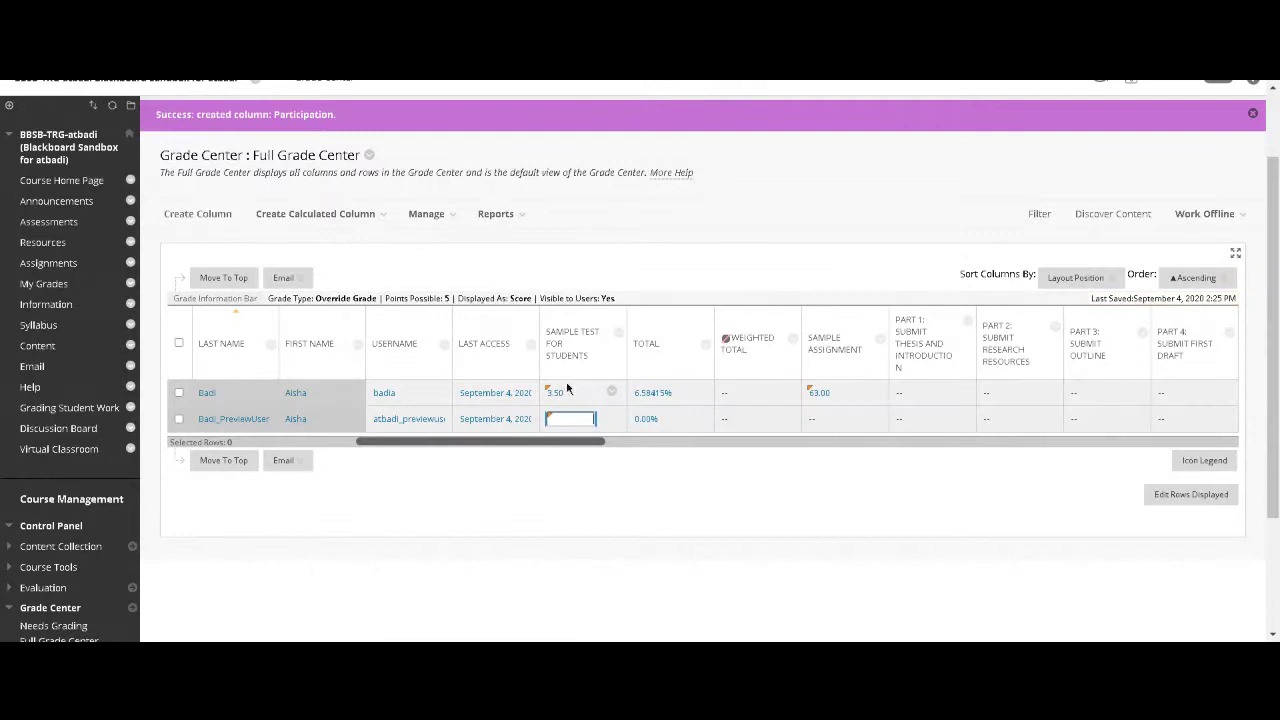
{"action": "left_click", "coordinate": [598, 465]}
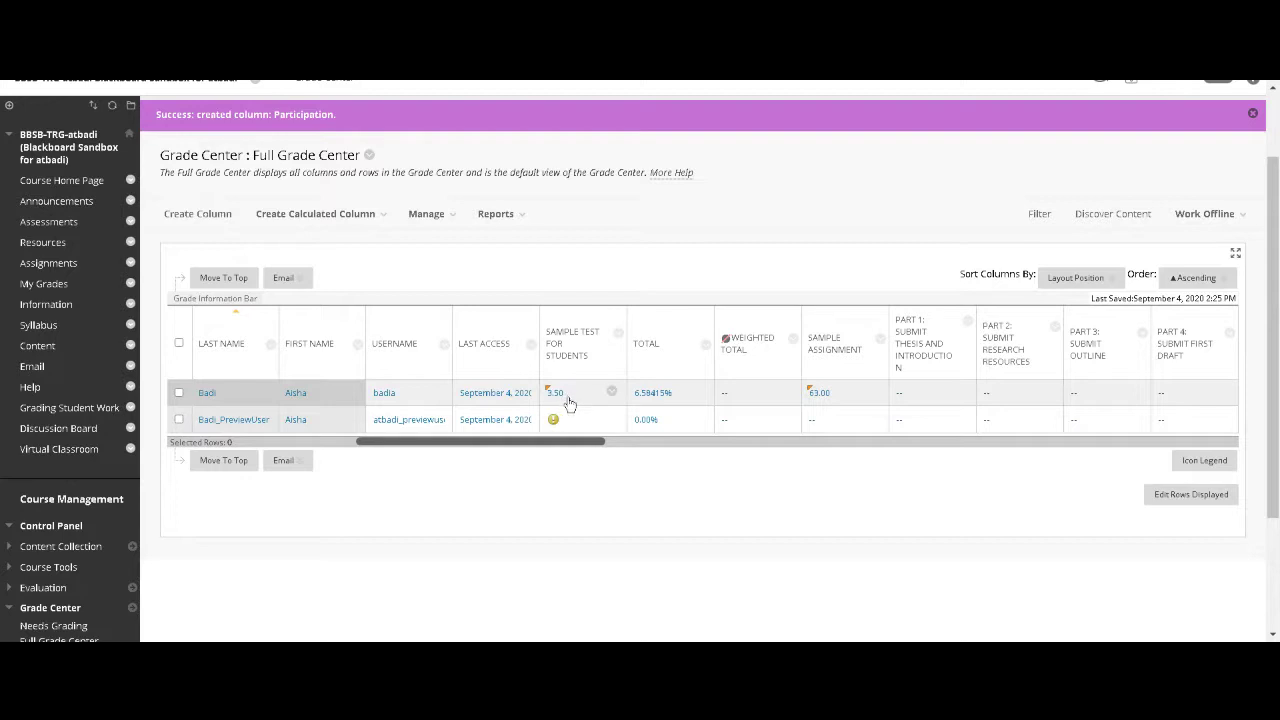
Open the grade details of the first student's overridden test grade and examine the current grade and attempt actions
{"action": "left_click", "coordinate": [611, 412]}
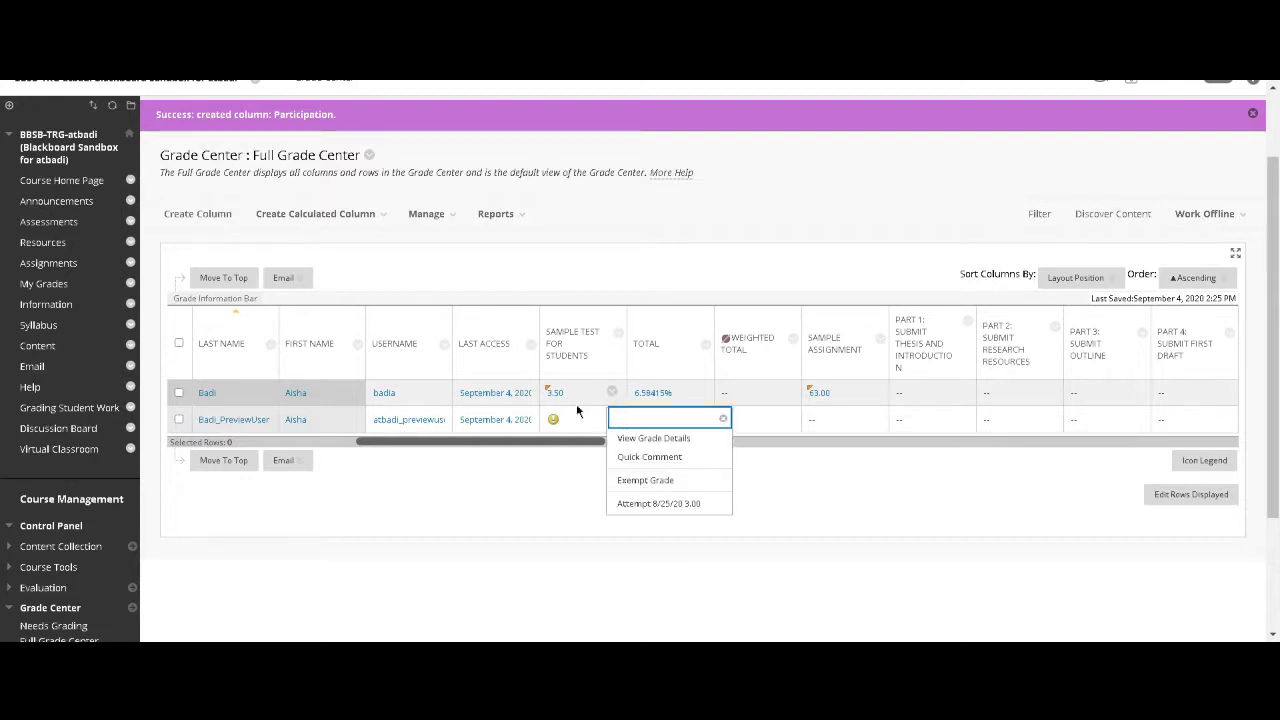
{"action": "left_click", "coordinate": [676, 441]}
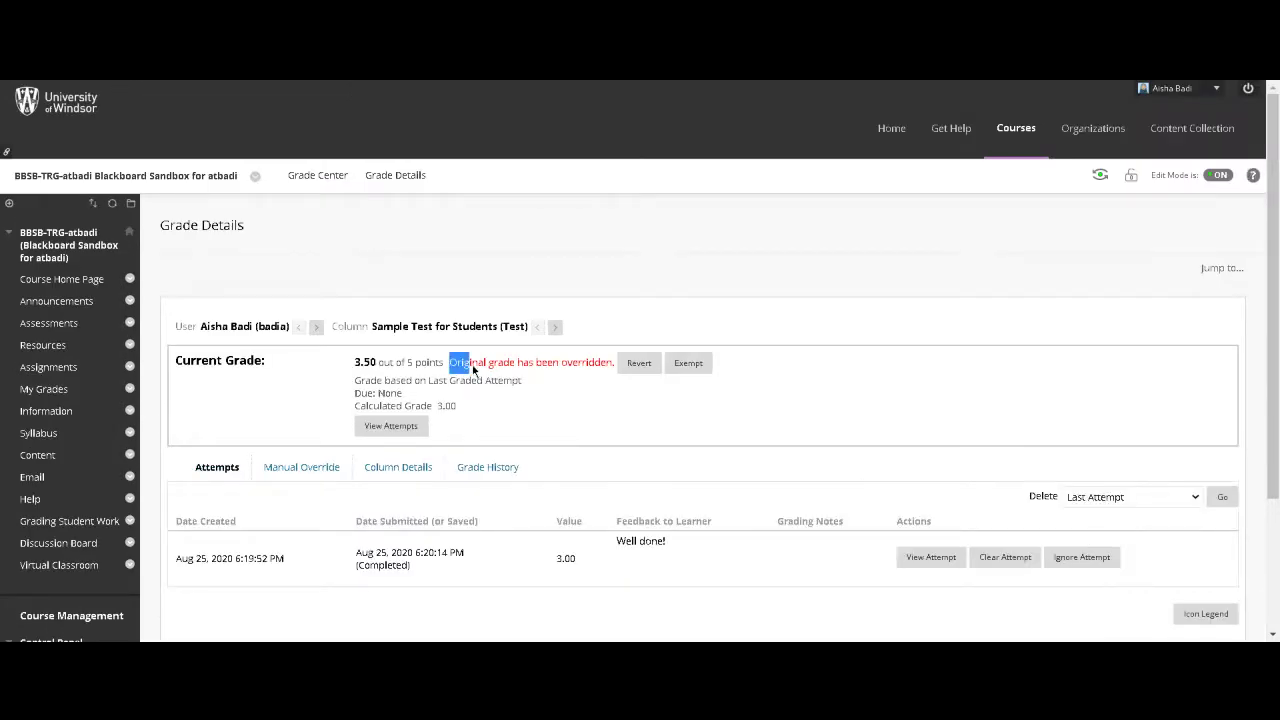
{"action": "left_click_drag", "start_coordinate": [474, 369], "coordinate": [595, 380]}
{"action": "left_click", "coordinate": [595, 412]}
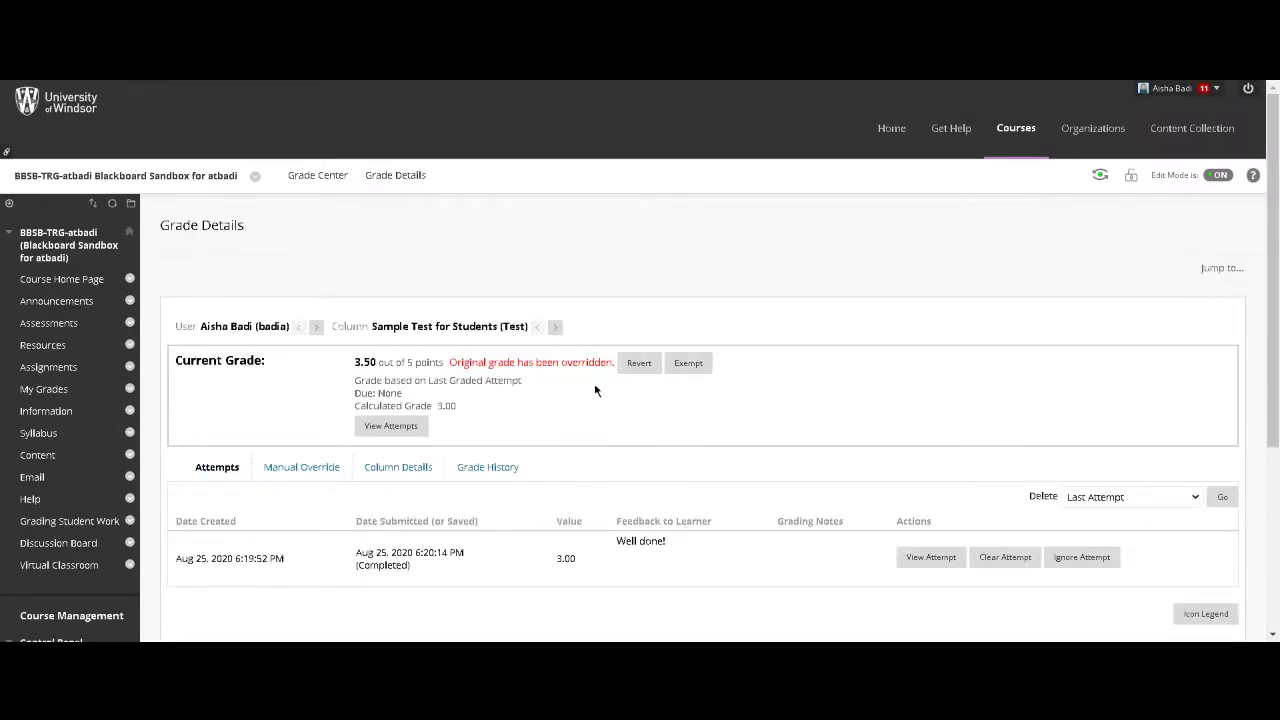
{"action": "scroll", "coordinate": [538, 377], "scroll_direction": "down", "scroll_amount": 1}
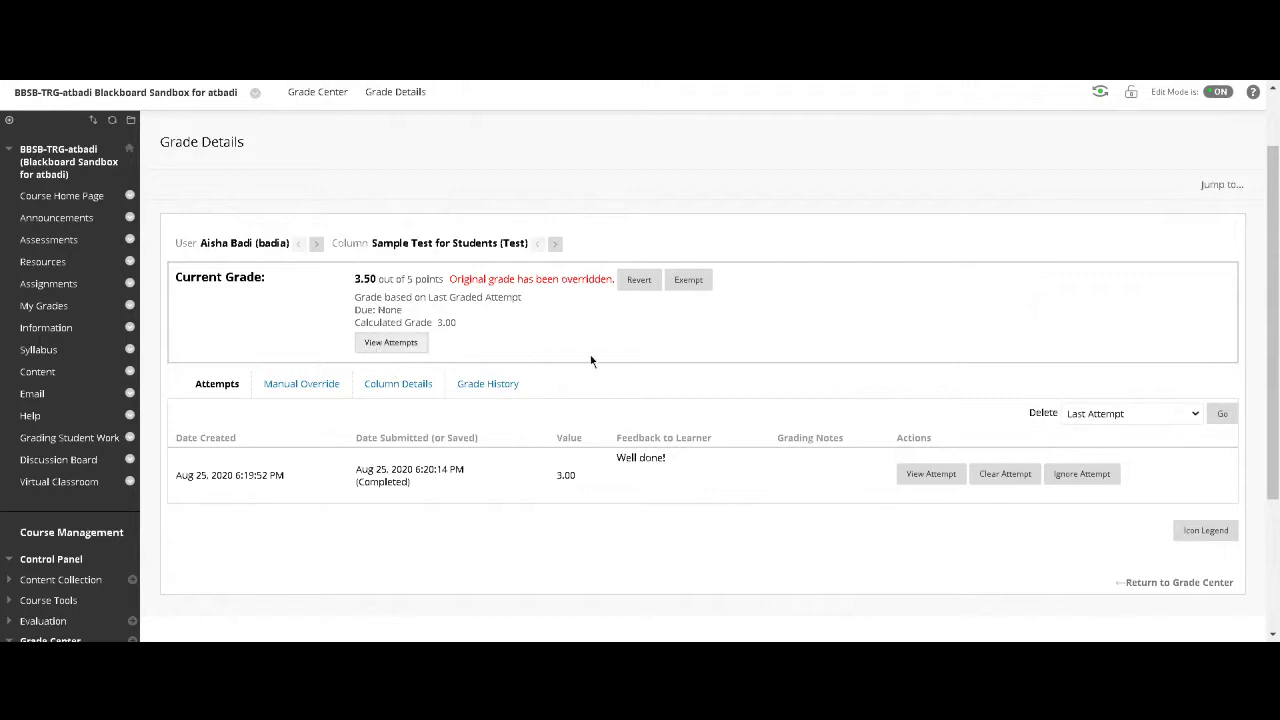
{"action": "scroll", "coordinate": [720, 400], "scroll_direction": "down", "scroll_amount": 2}
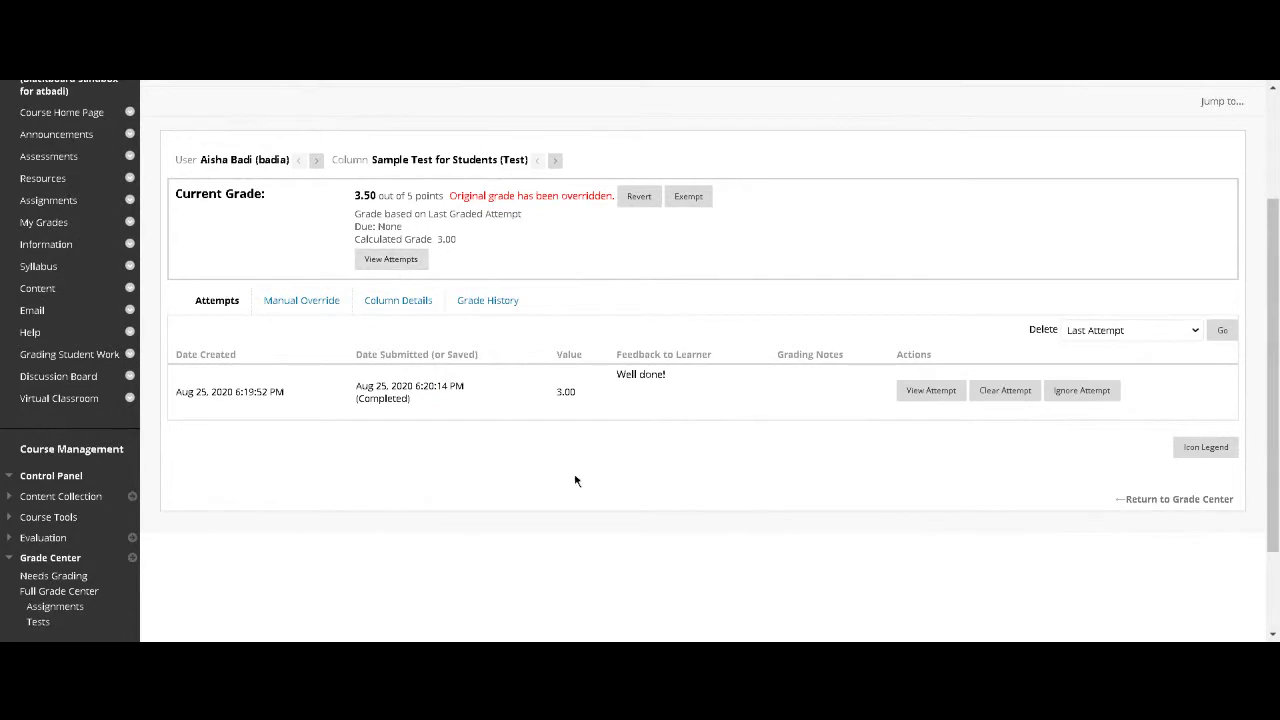
{"action": "scroll", "coordinate": [443, 463], "scroll_direction": "down", "scroll_amount": 1}
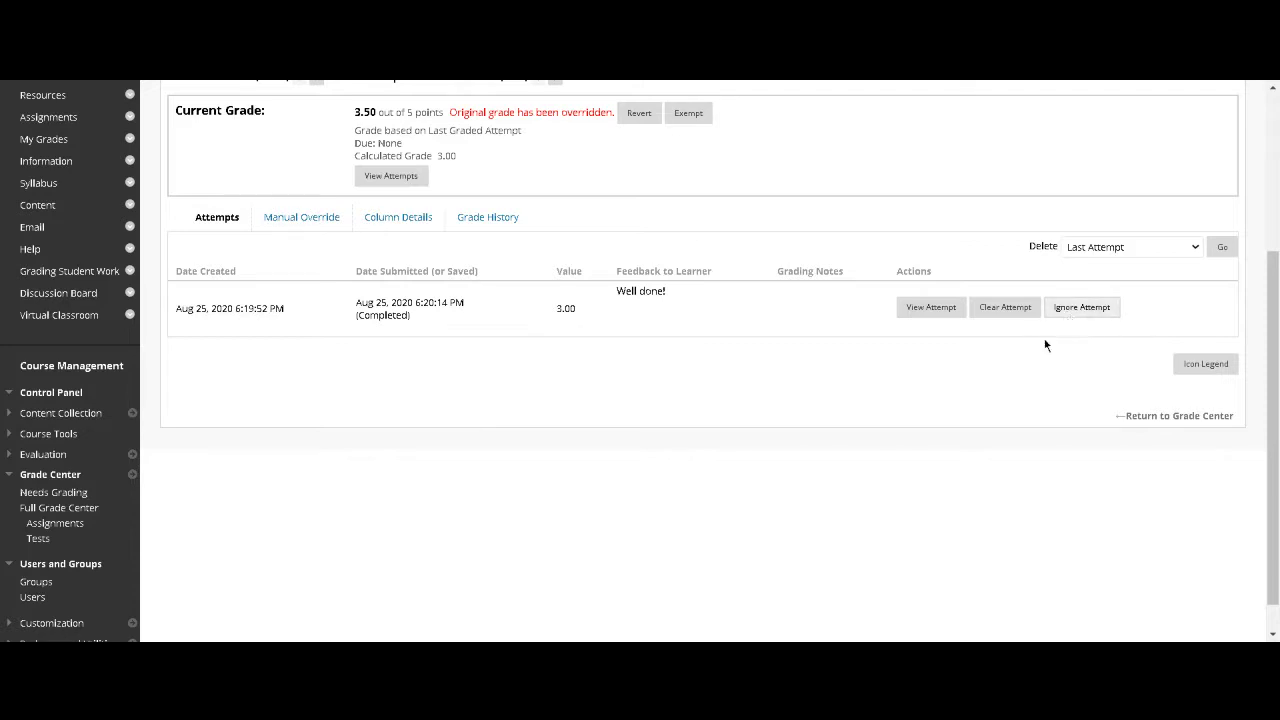
{"action": "scroll", "coordinate": [926, 447], "scroll_direction": "up", "scroll_amount": 1}
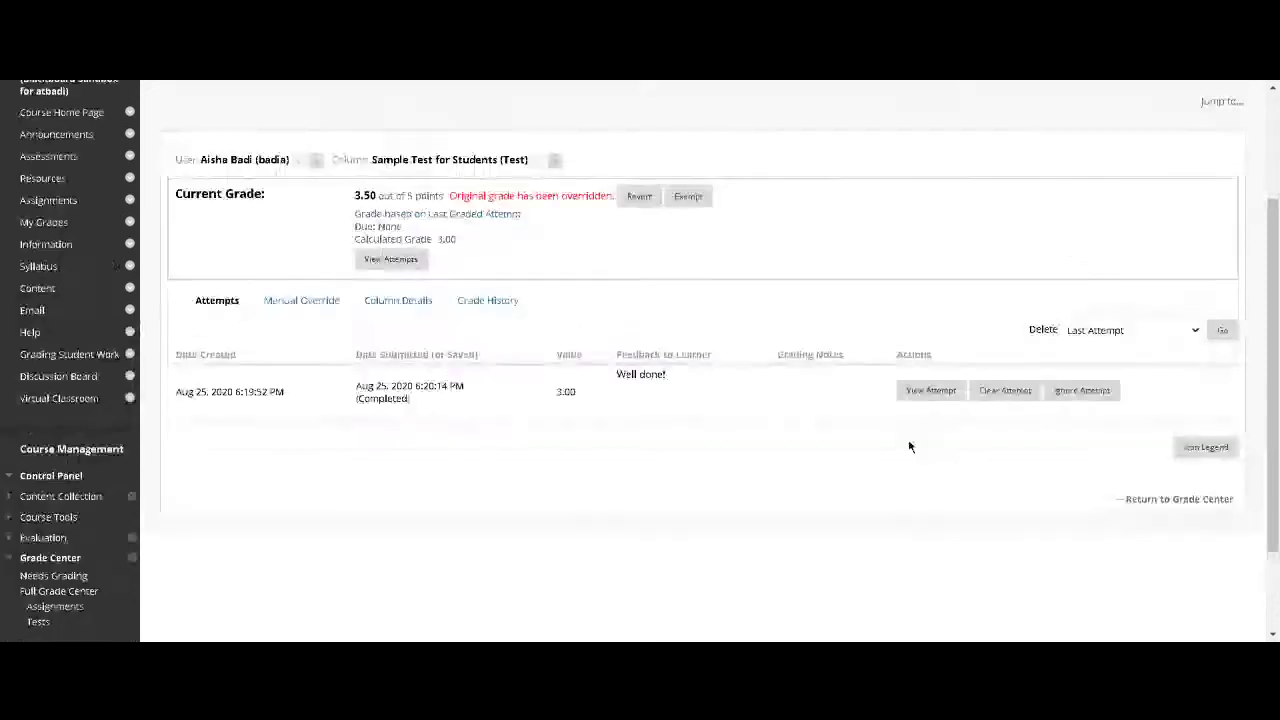
Examine the manual override settings for the test grade, including the Override Grade, Feedback to Learner and Grading Notes fields
{"action": "left_click", "coordinate": [291, 300]}
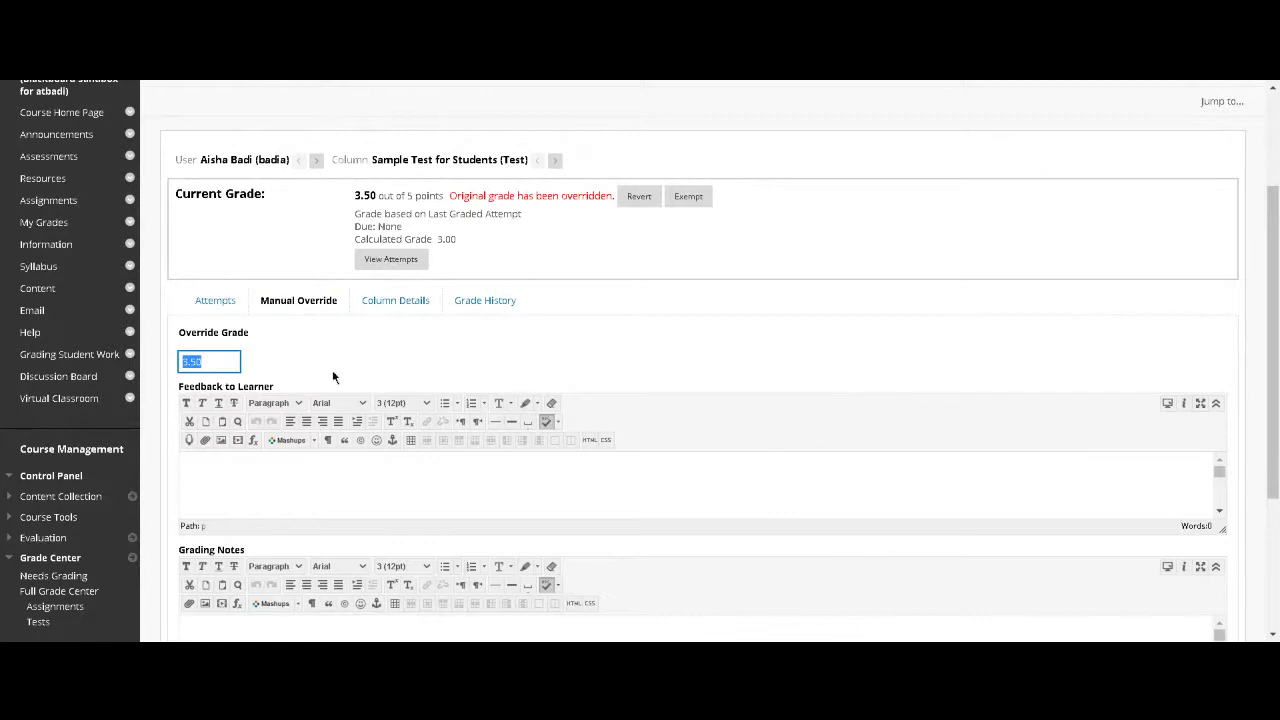
{"action": "double_click", "coordinate": [185, 362]}
{"action": "left_click", "coordinate": [211, 366]}
{"action": "scroll", "coordinate": [925, 495], "scroll_direction": "down", "scroll_amount": 2}
{"action": "scroll", "coordinate": [731, 364], "scroll_direction": "down", "scroll_amount": 1}
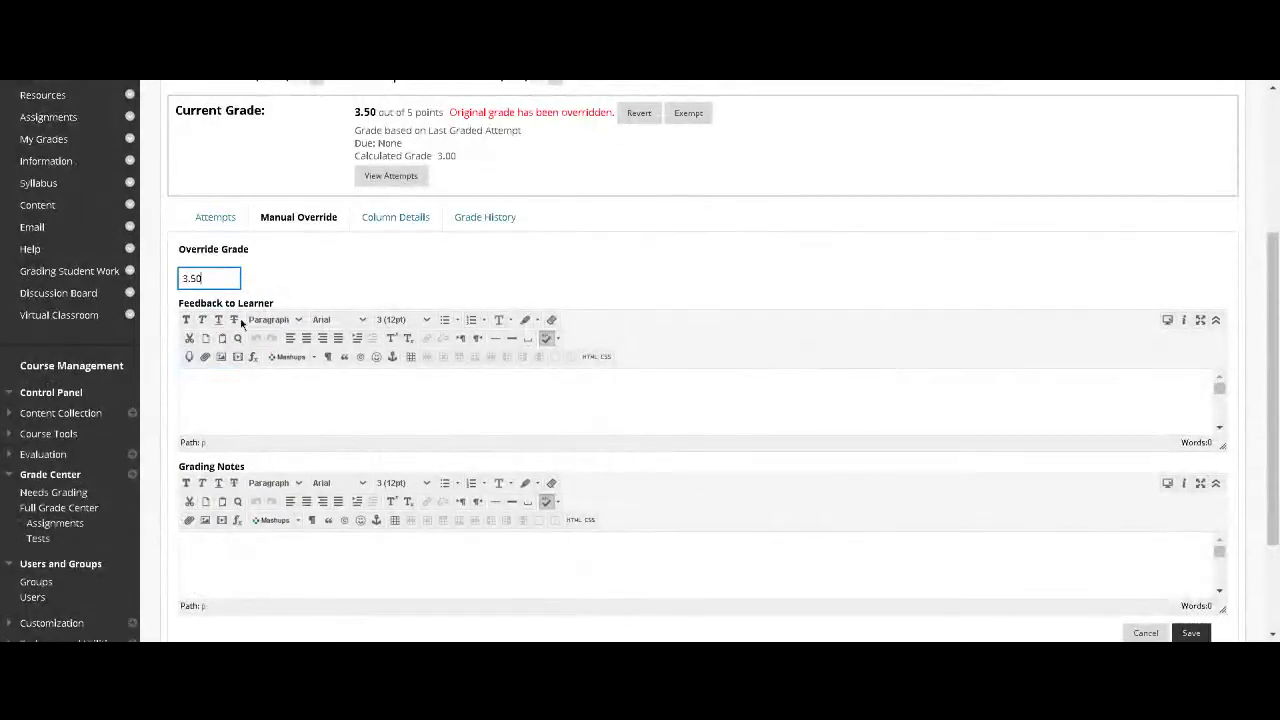
{"action": "left_click", "coordinate": [224, 408]}
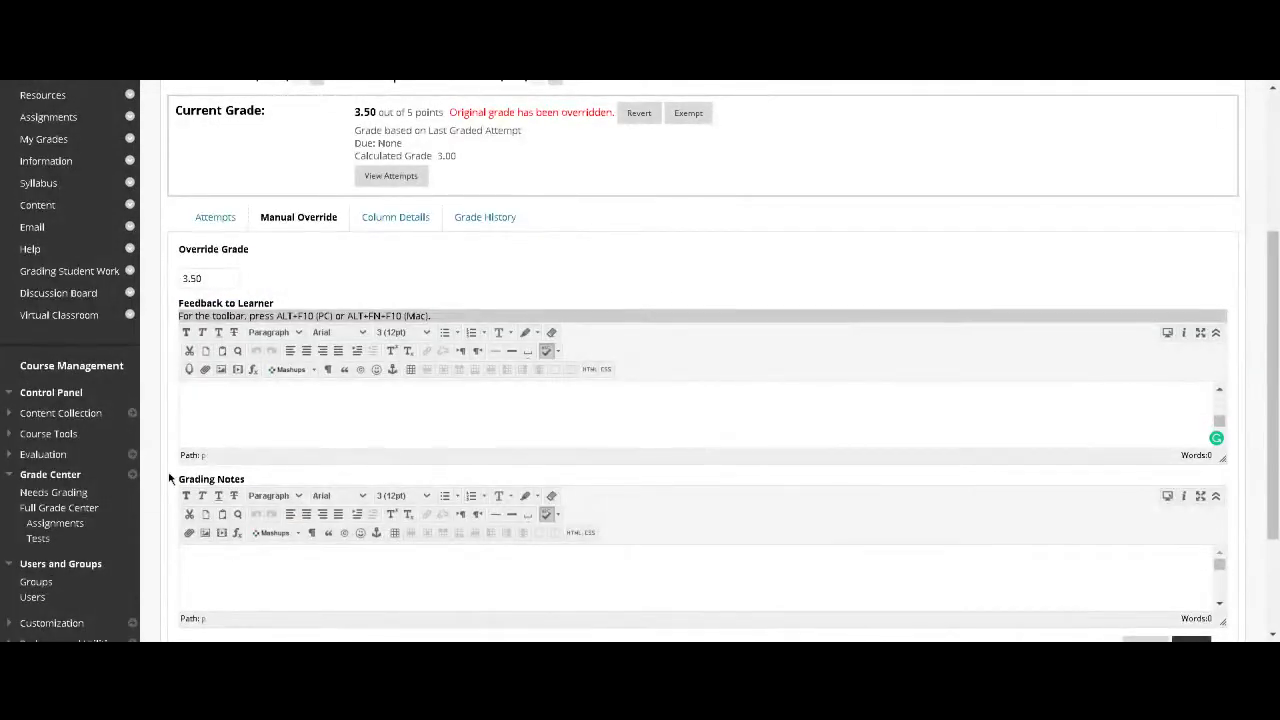
{"action": "left_click", "coordinate": [214, 563]}
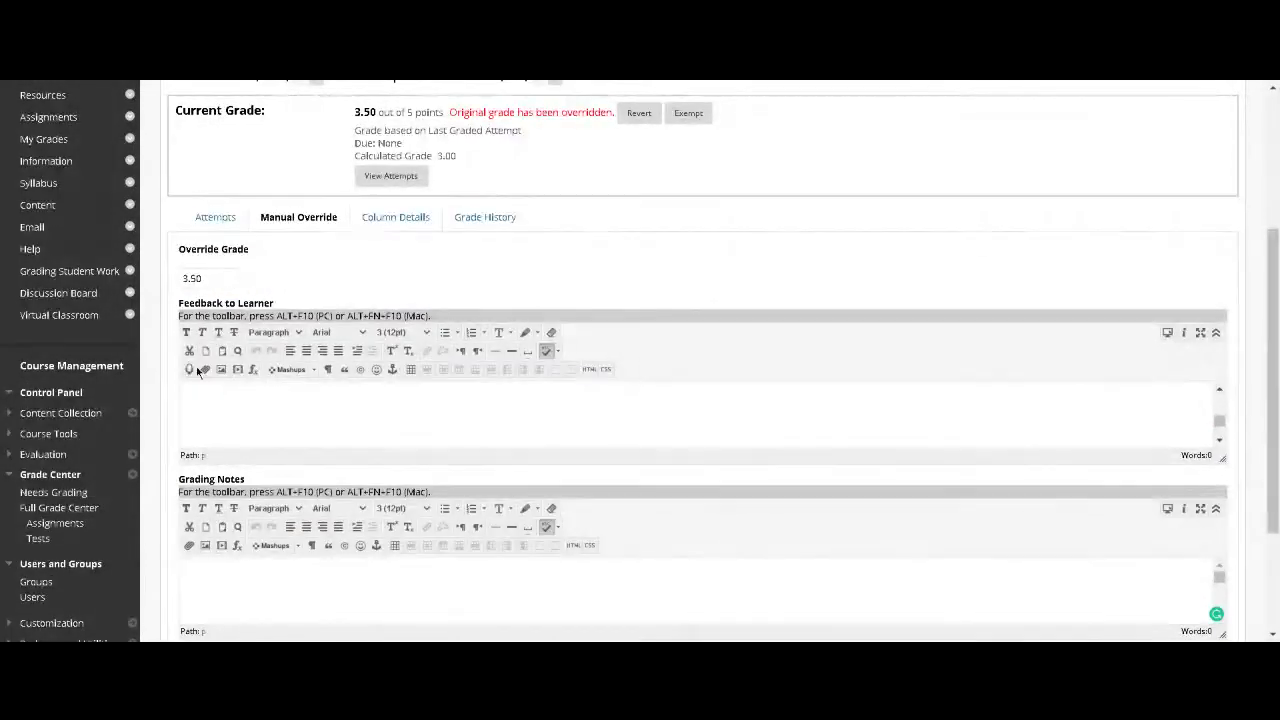
Review the column details and the grade history of the student's Sample Test for Students grade
{"action": "left_click", "coordinate": [394, 219]}
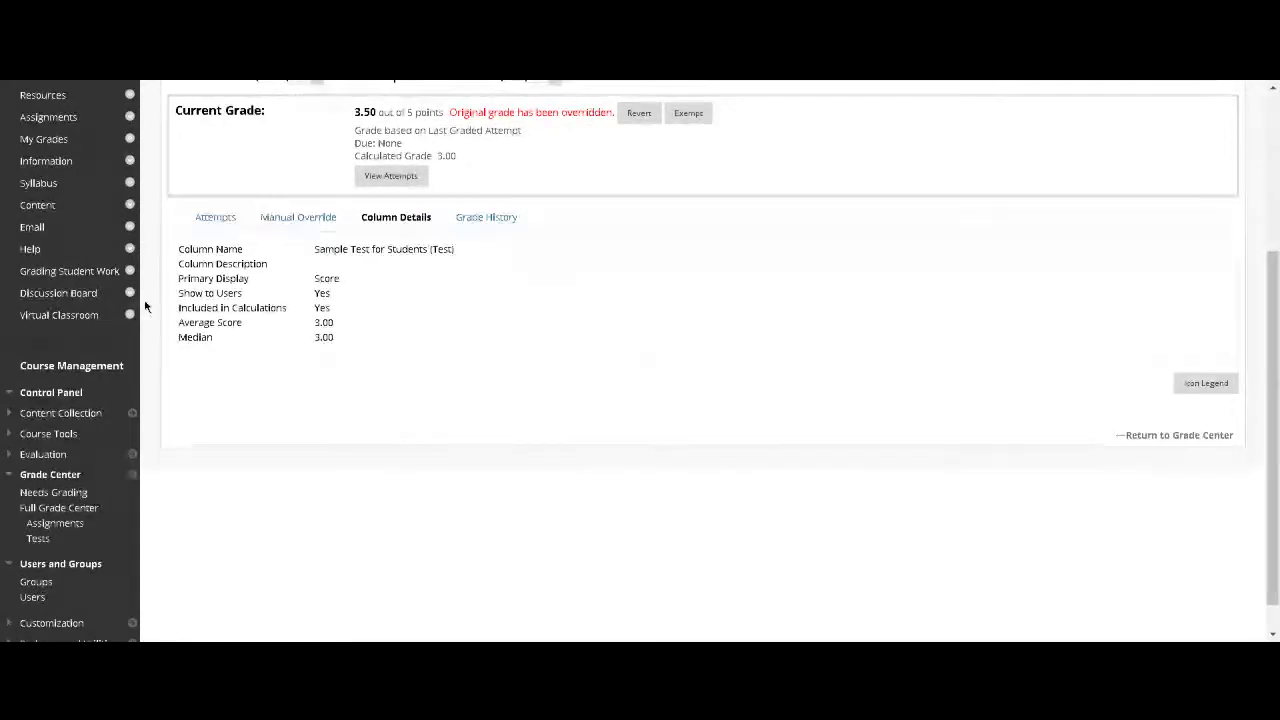
{"action": "left_click", "coordinate": [505, 224]}
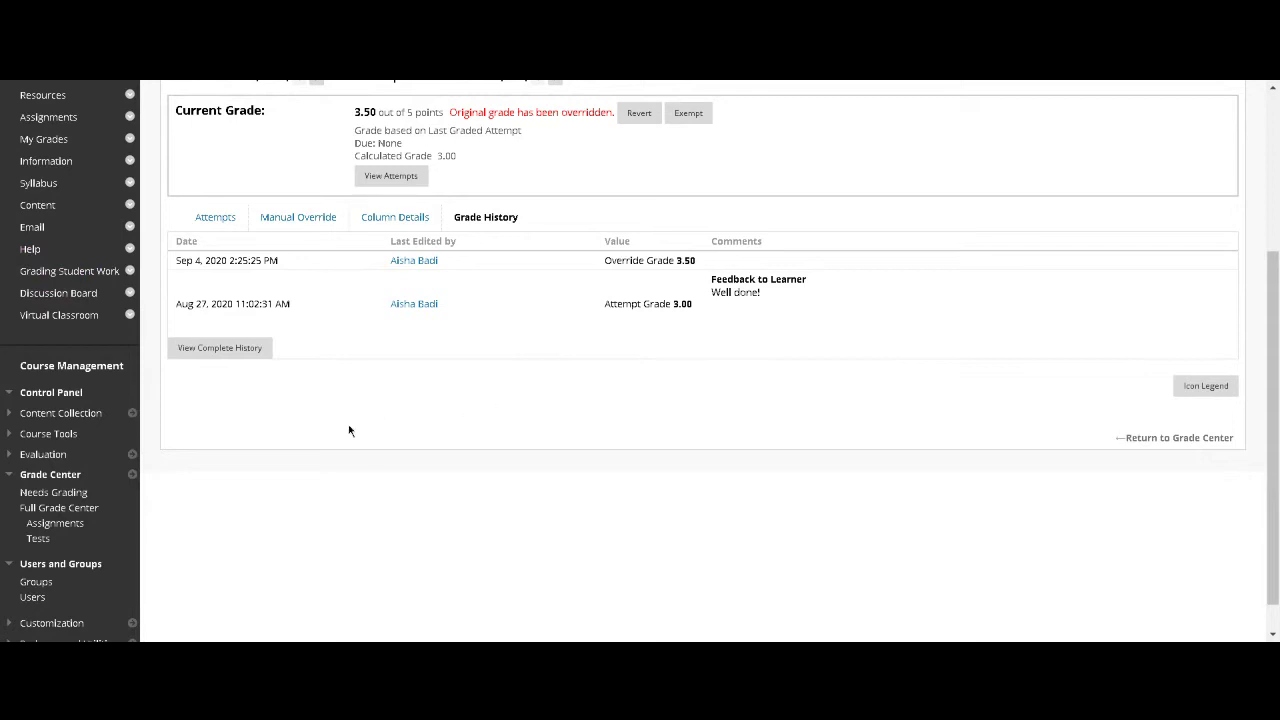
{"action": "scroll", "coordinate": [926, 578], "scroll_direction": "up", "scroll_amount": 5}
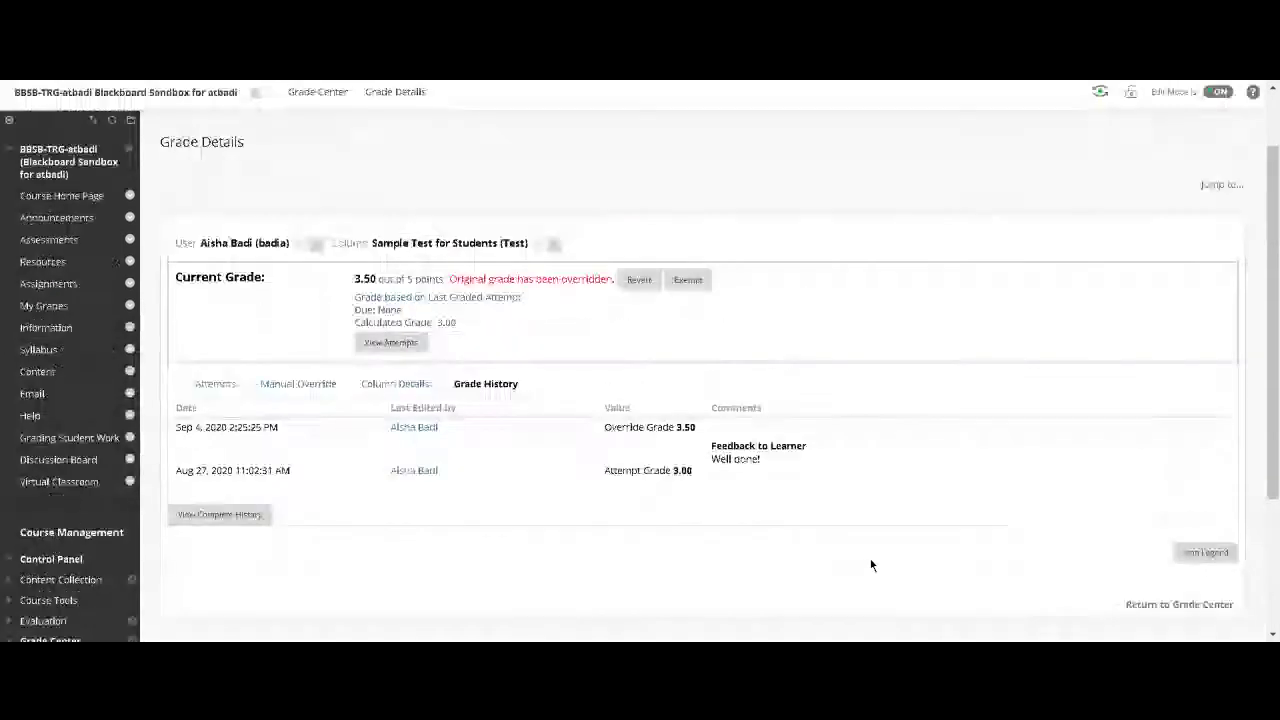
{"action": "scroll", "coordinate": [997, 428], "scroll_direction": "down", "scroll_amount": 1}
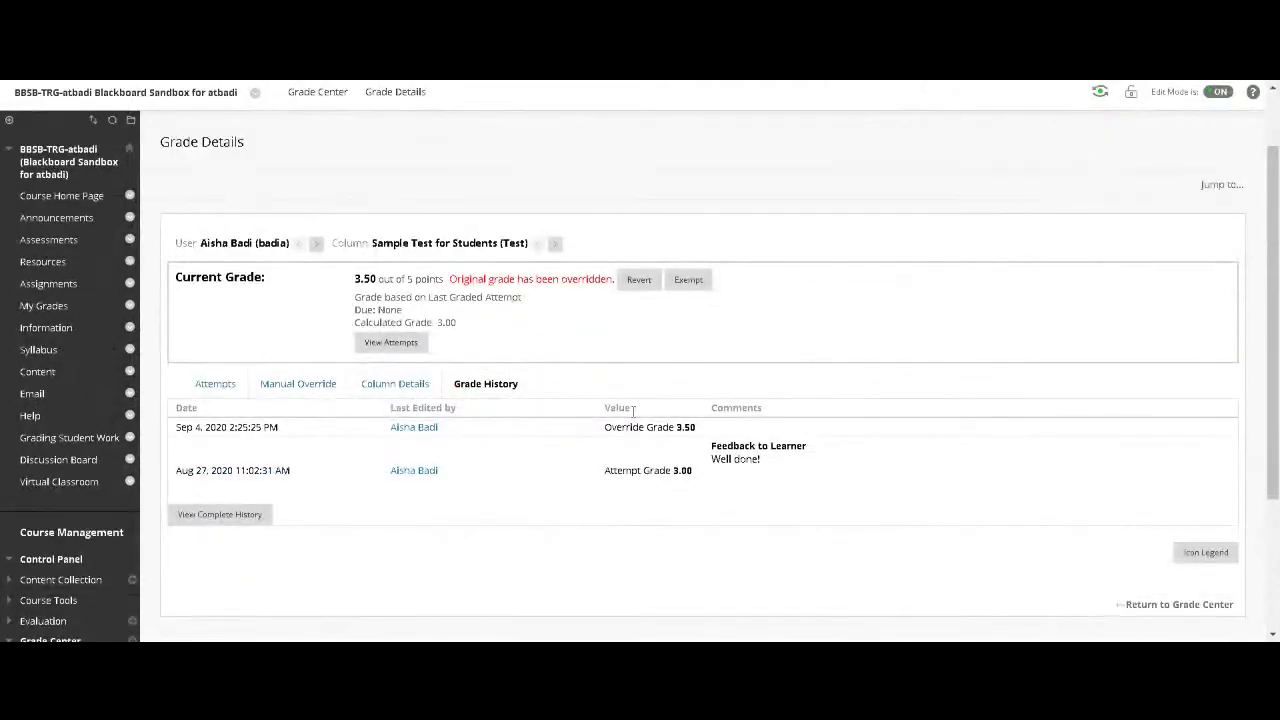